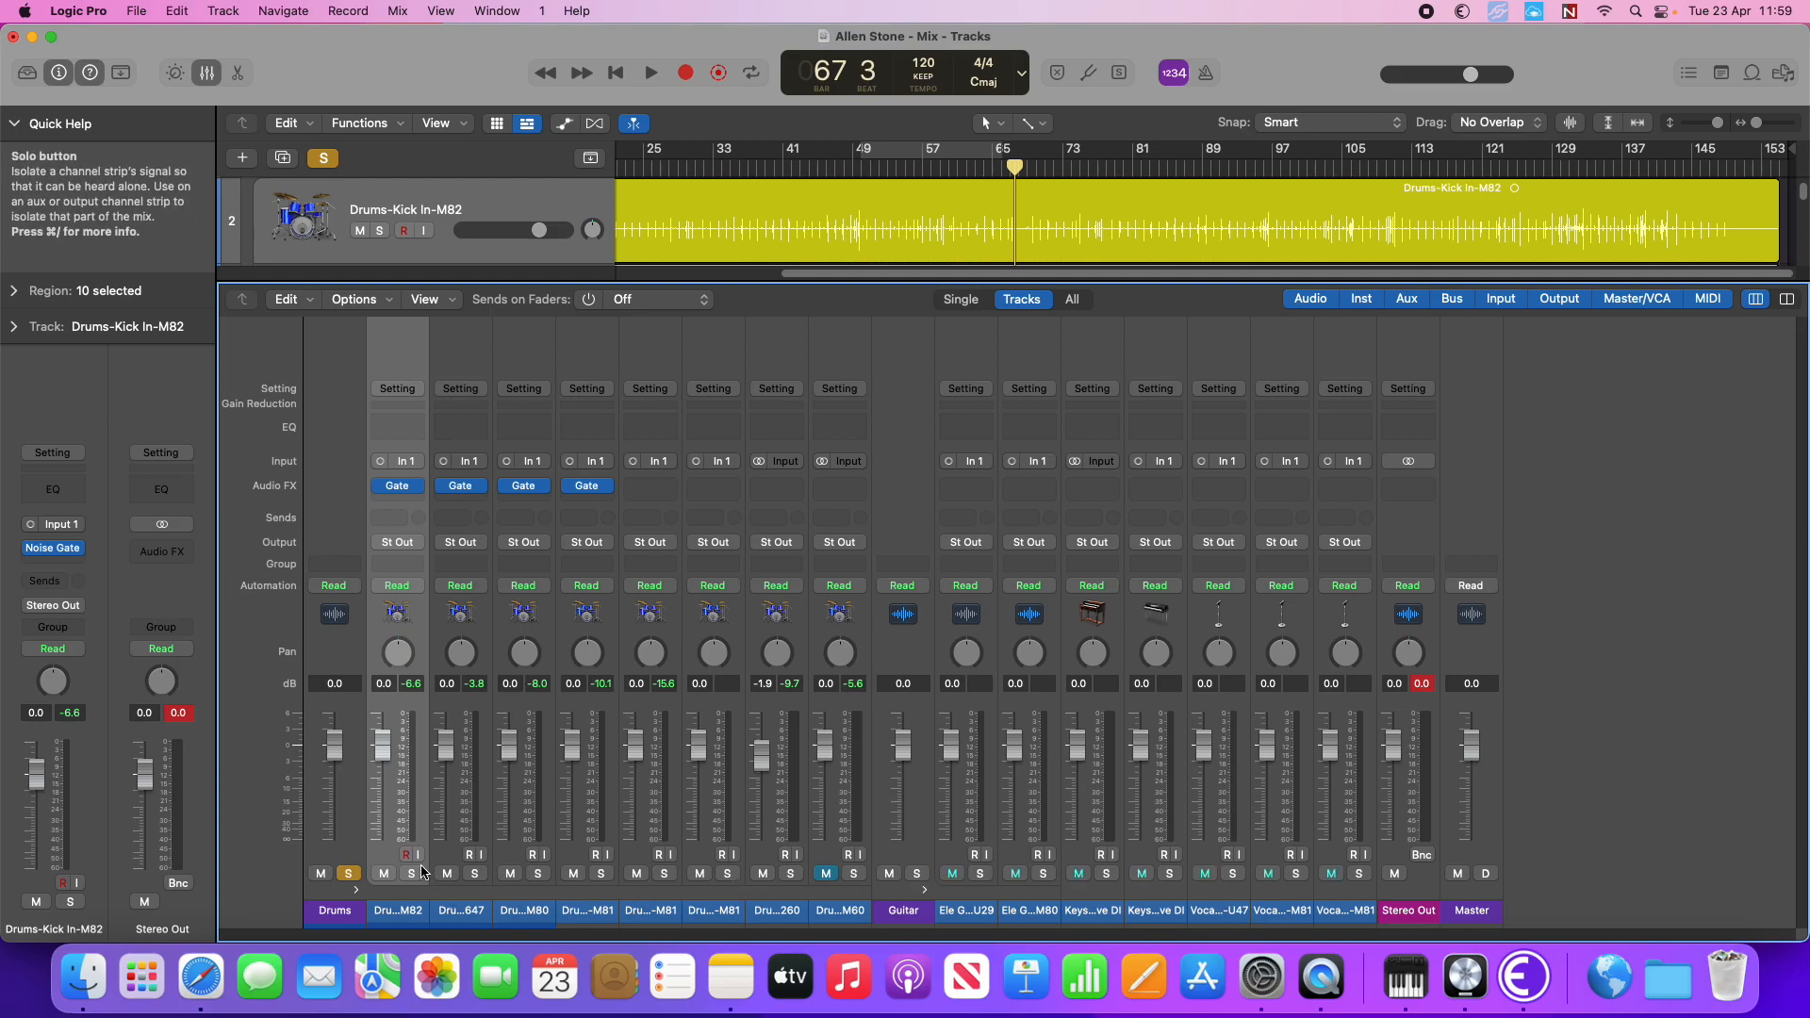
Look over the drum channel strips from Kick In to Room, including the four with a noise gate
click(462, 915)
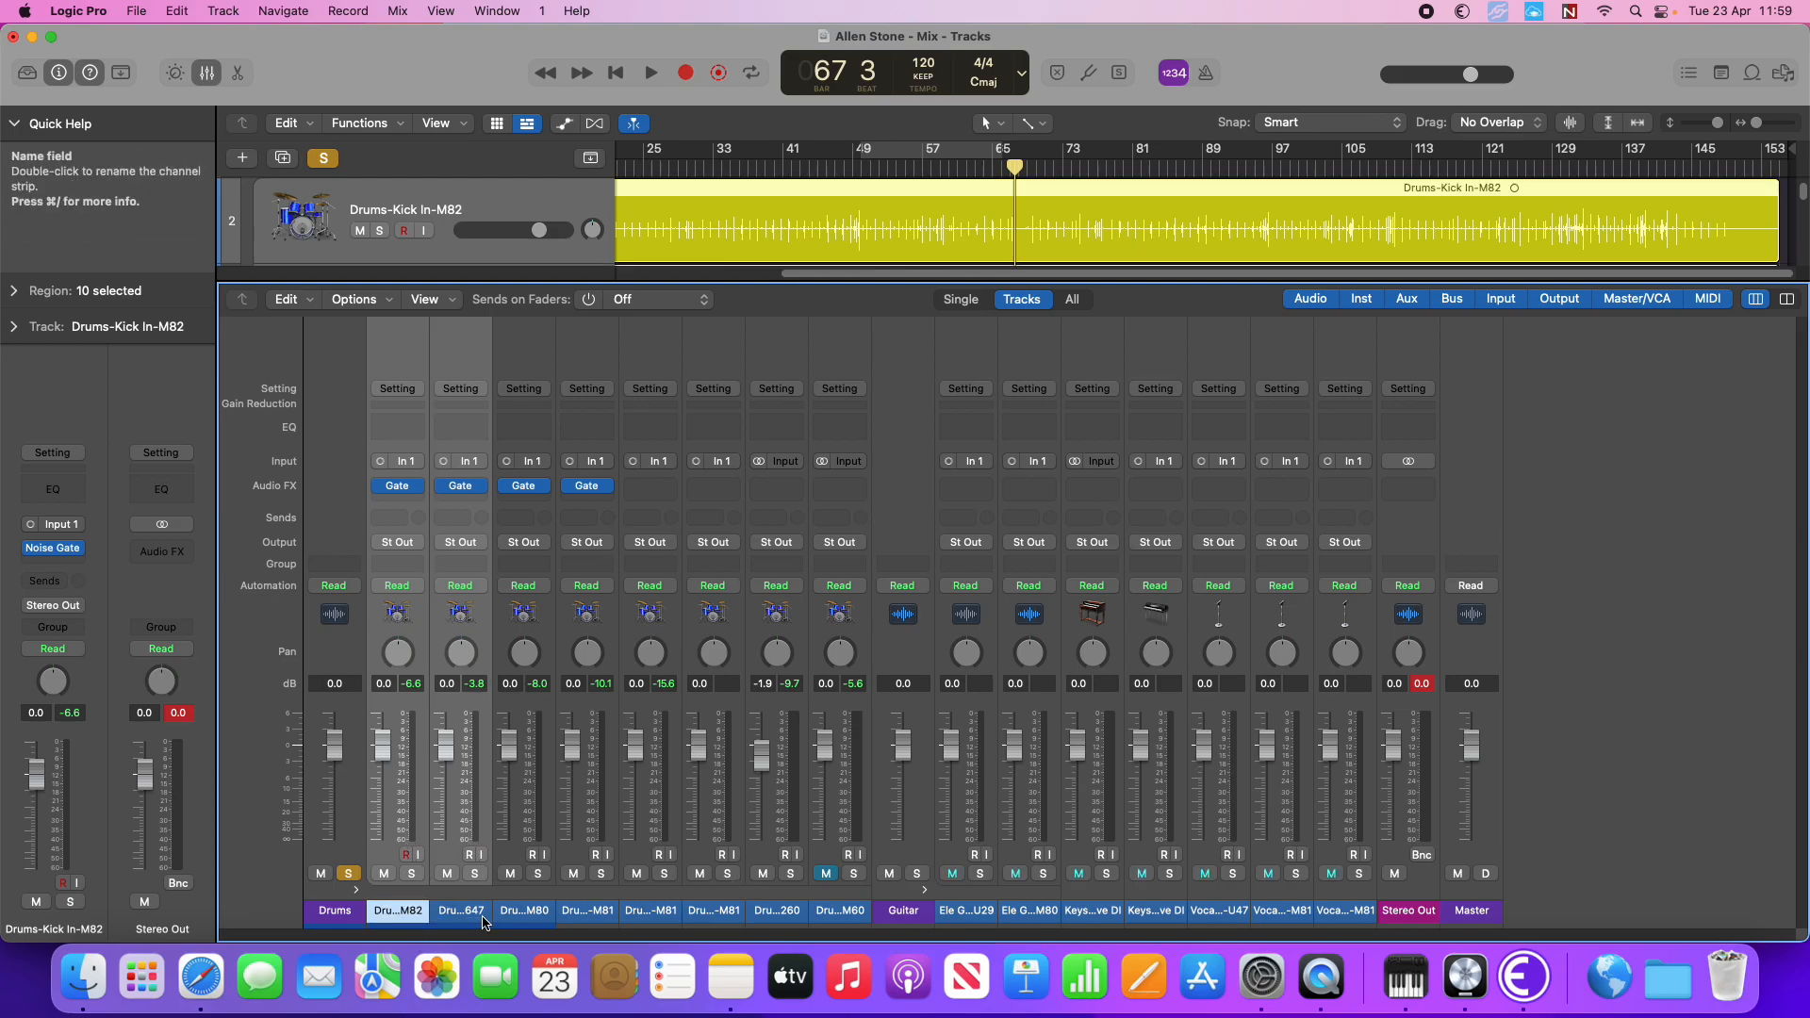
click(518, 916)
shift+click(579, 919)
drag(641, 919, 727, 912)
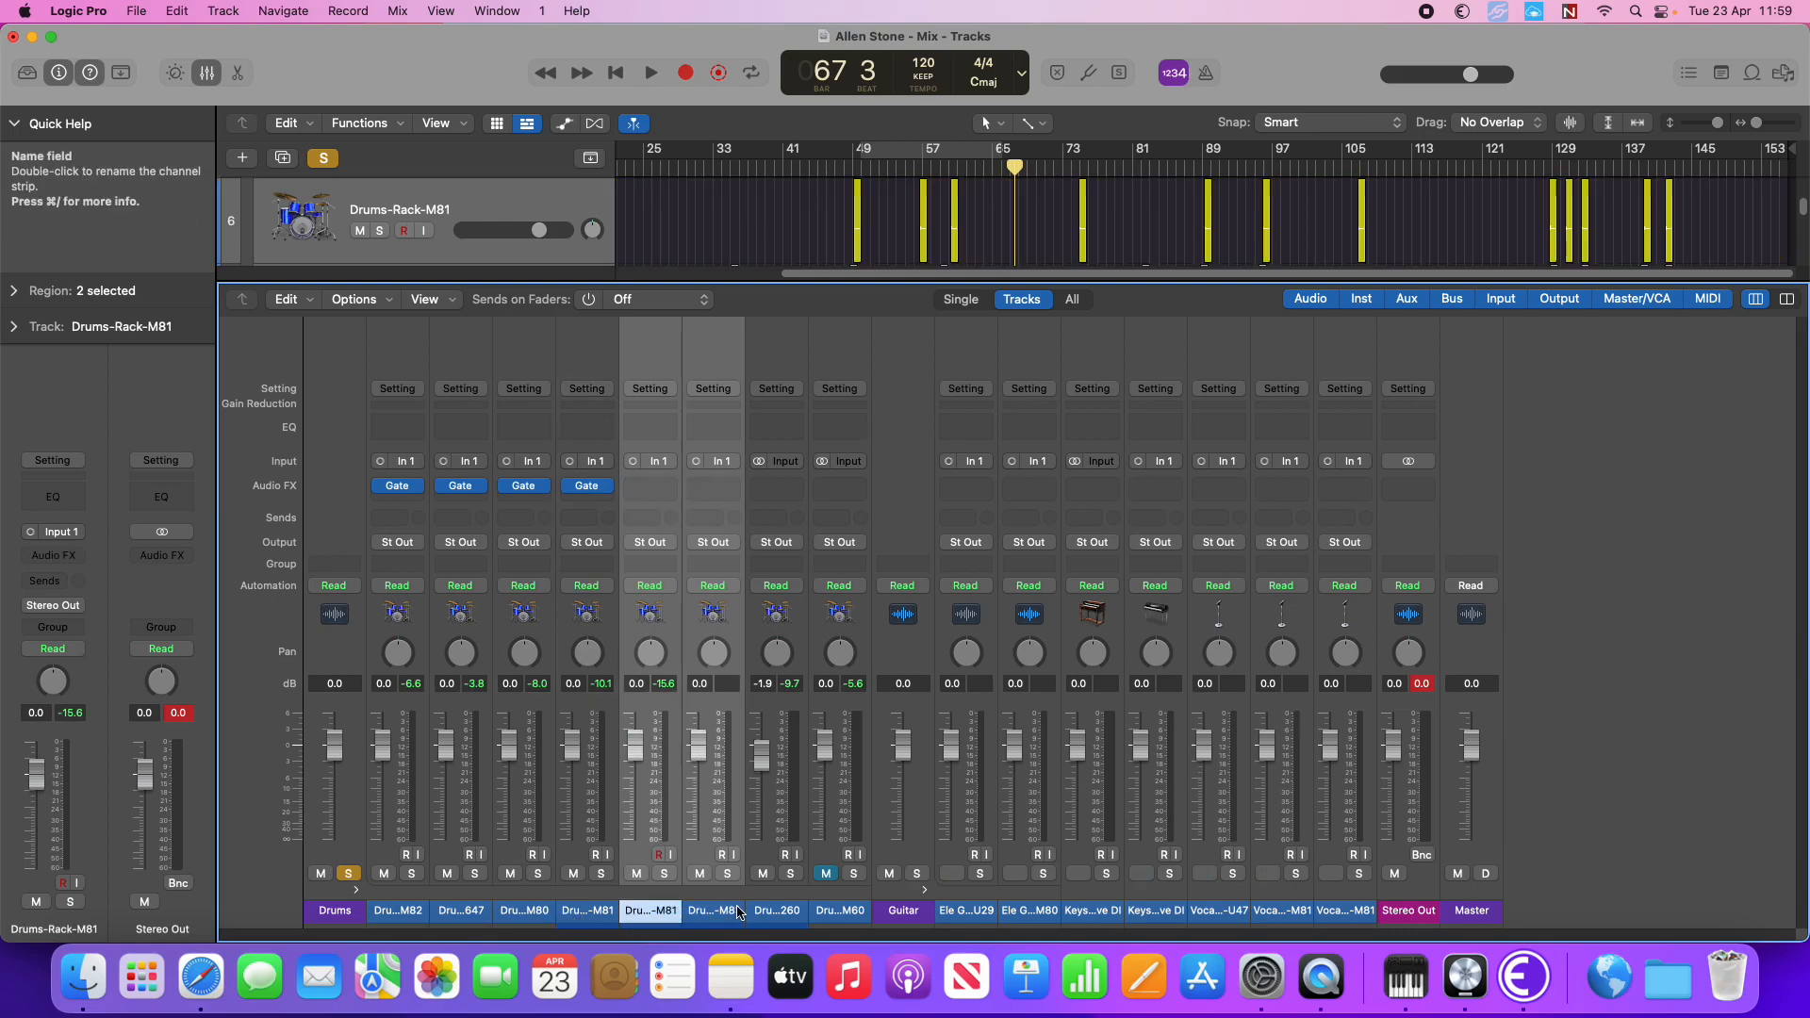
click(749, 919)
click(845, 917)
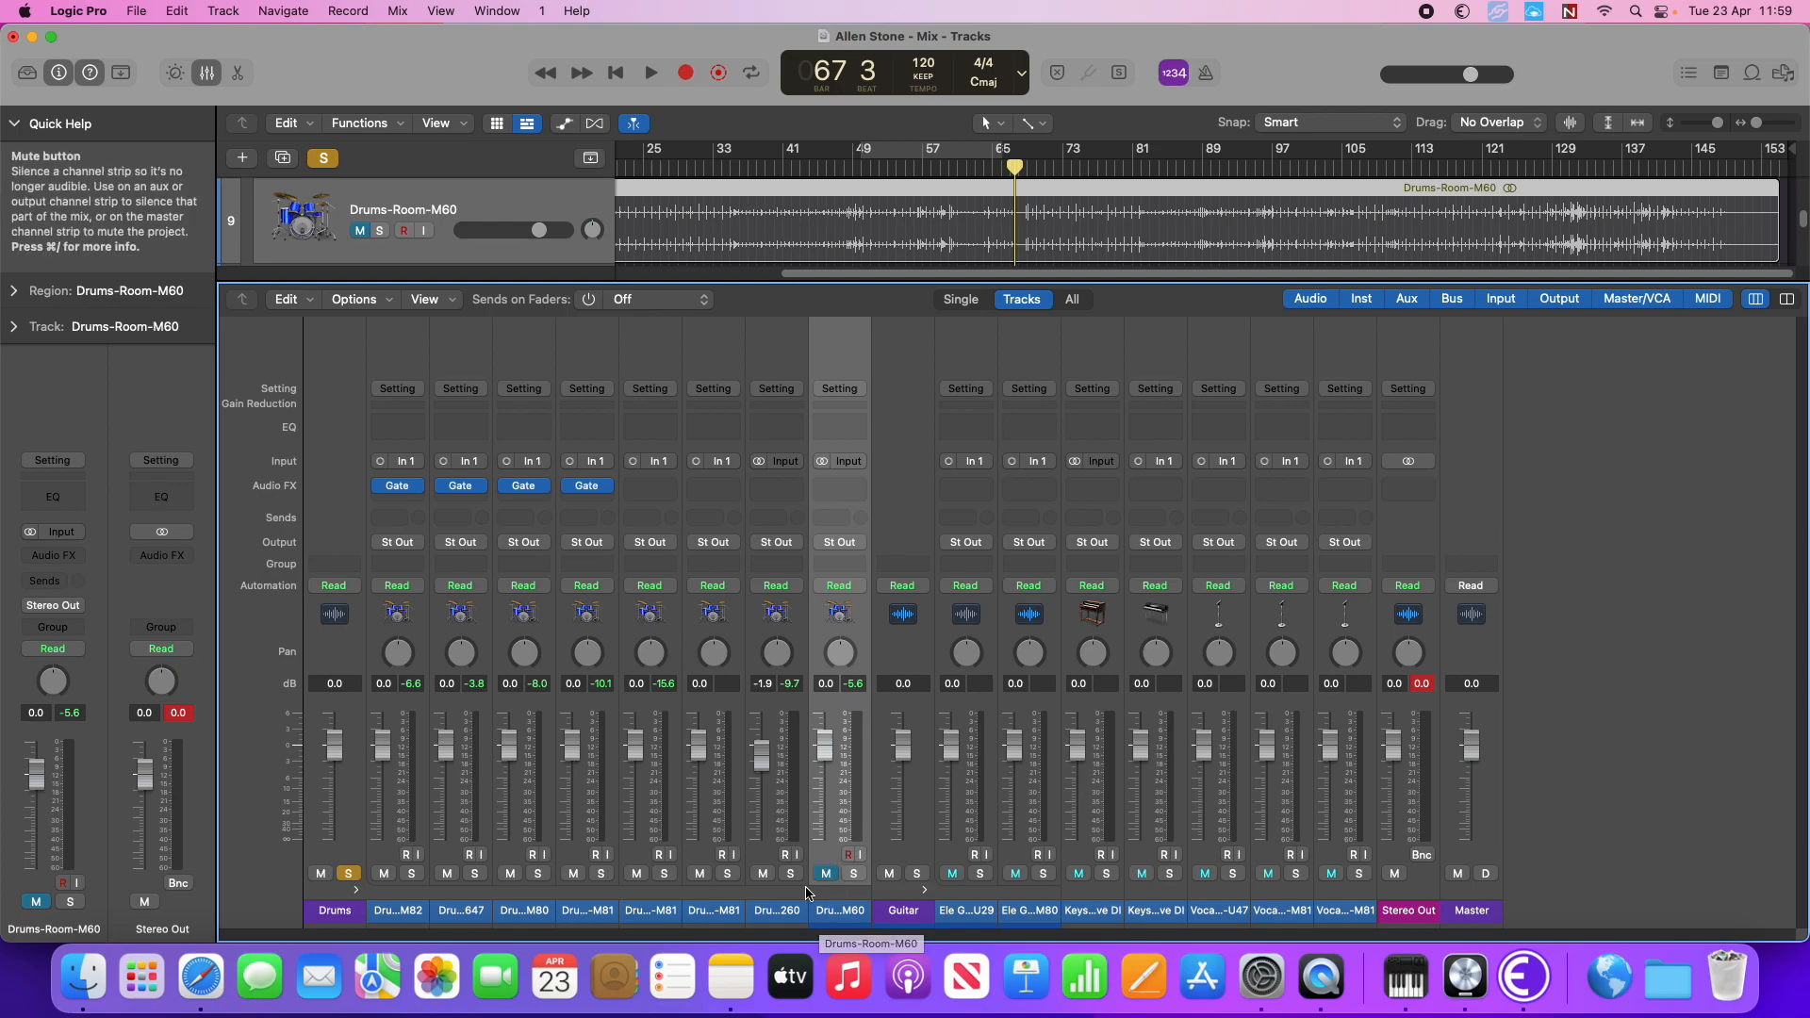
drag(390, 911, 773, 903)
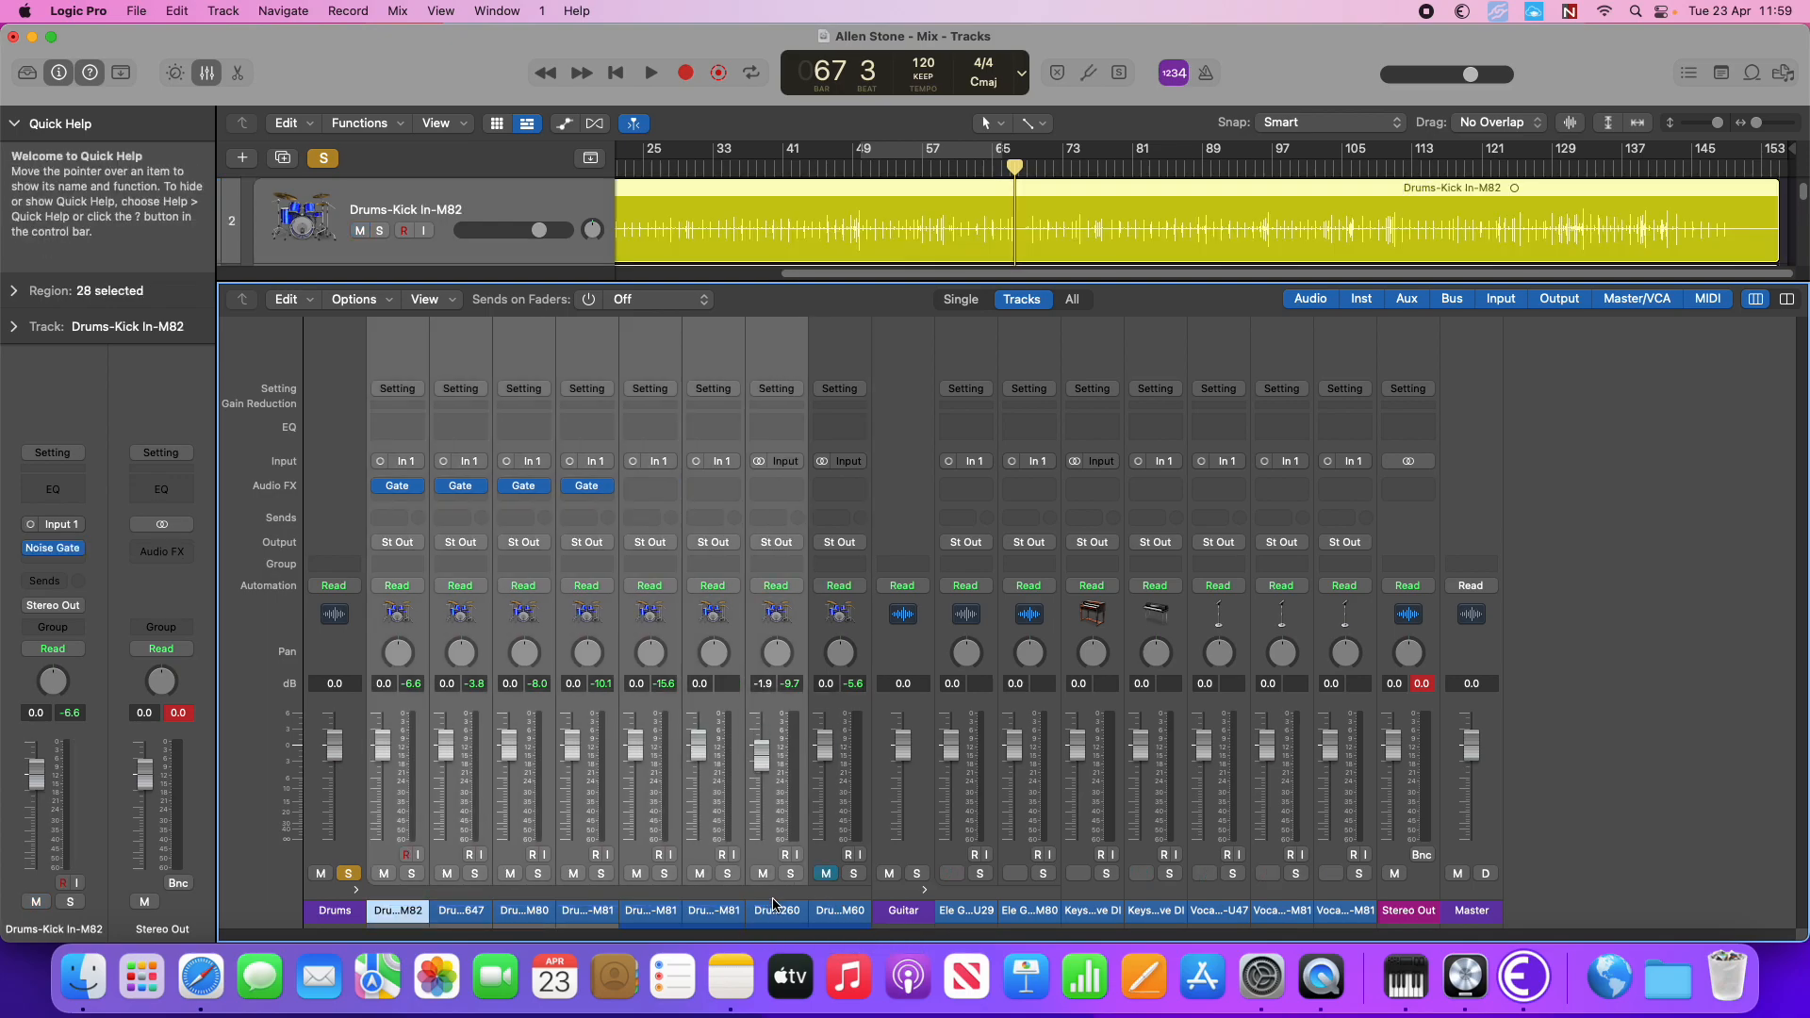
click(398, 913)
shift+click(587, 911)
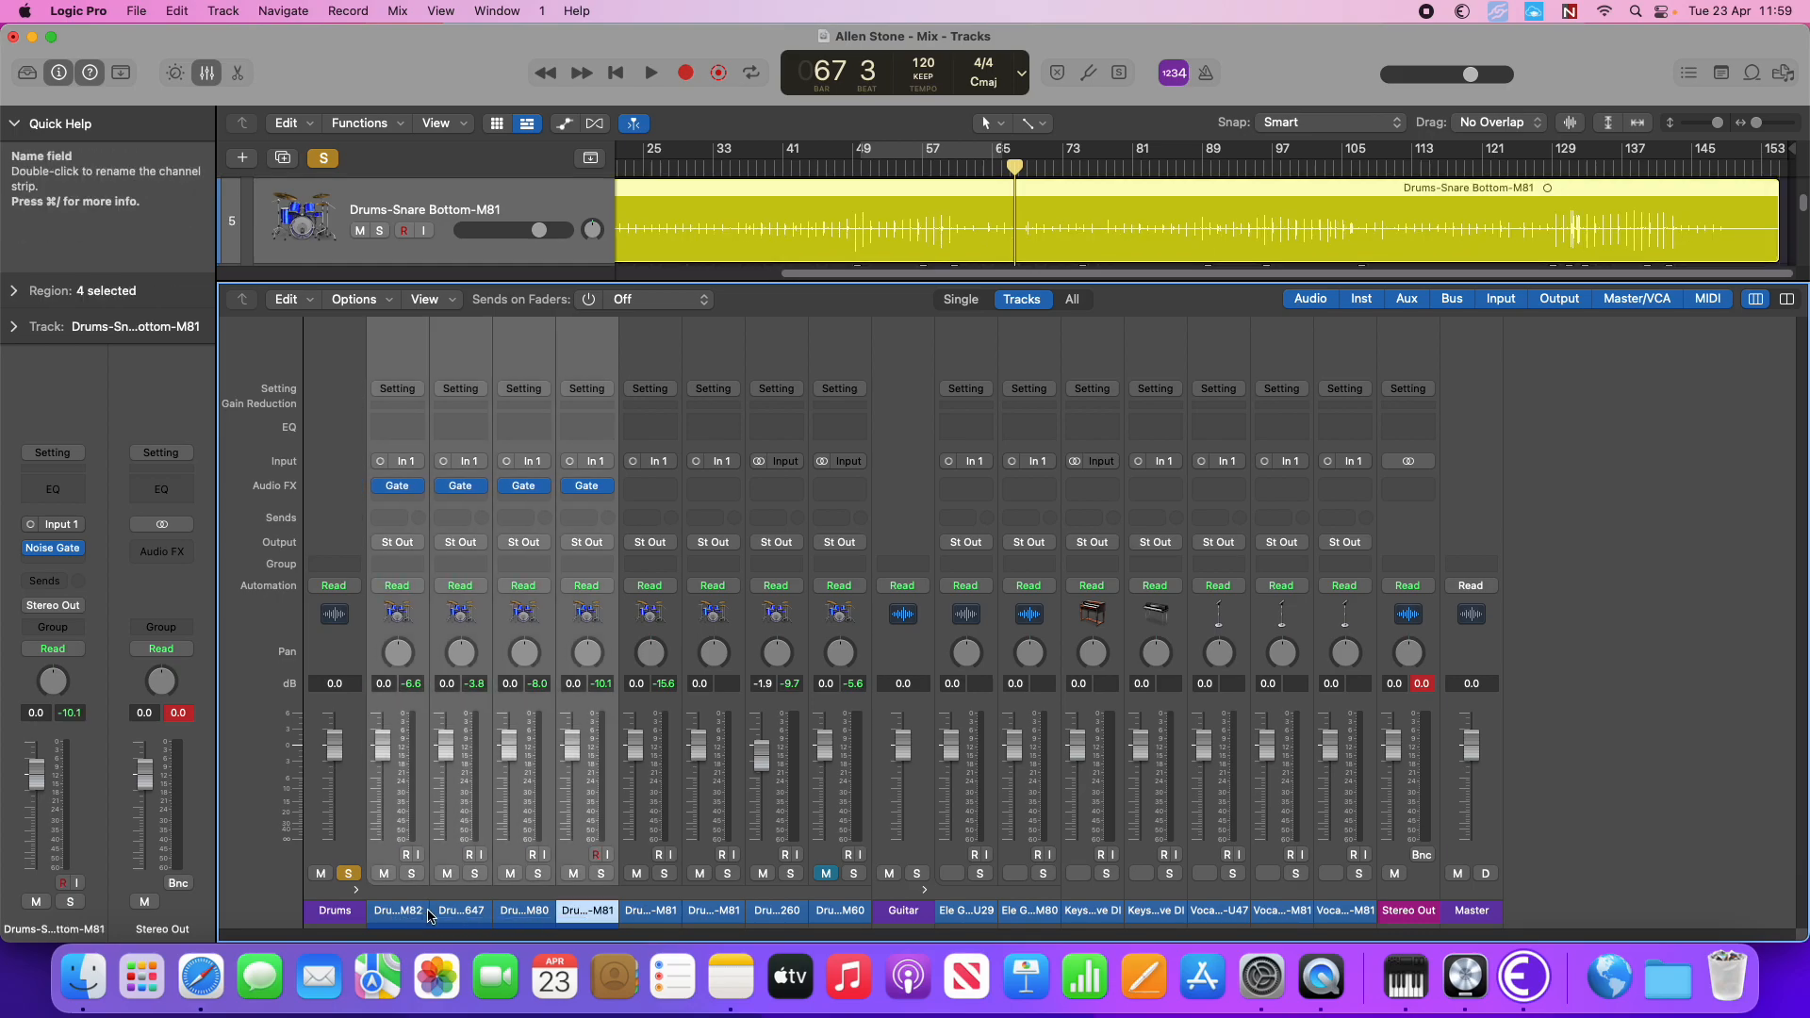
click(421, 462)
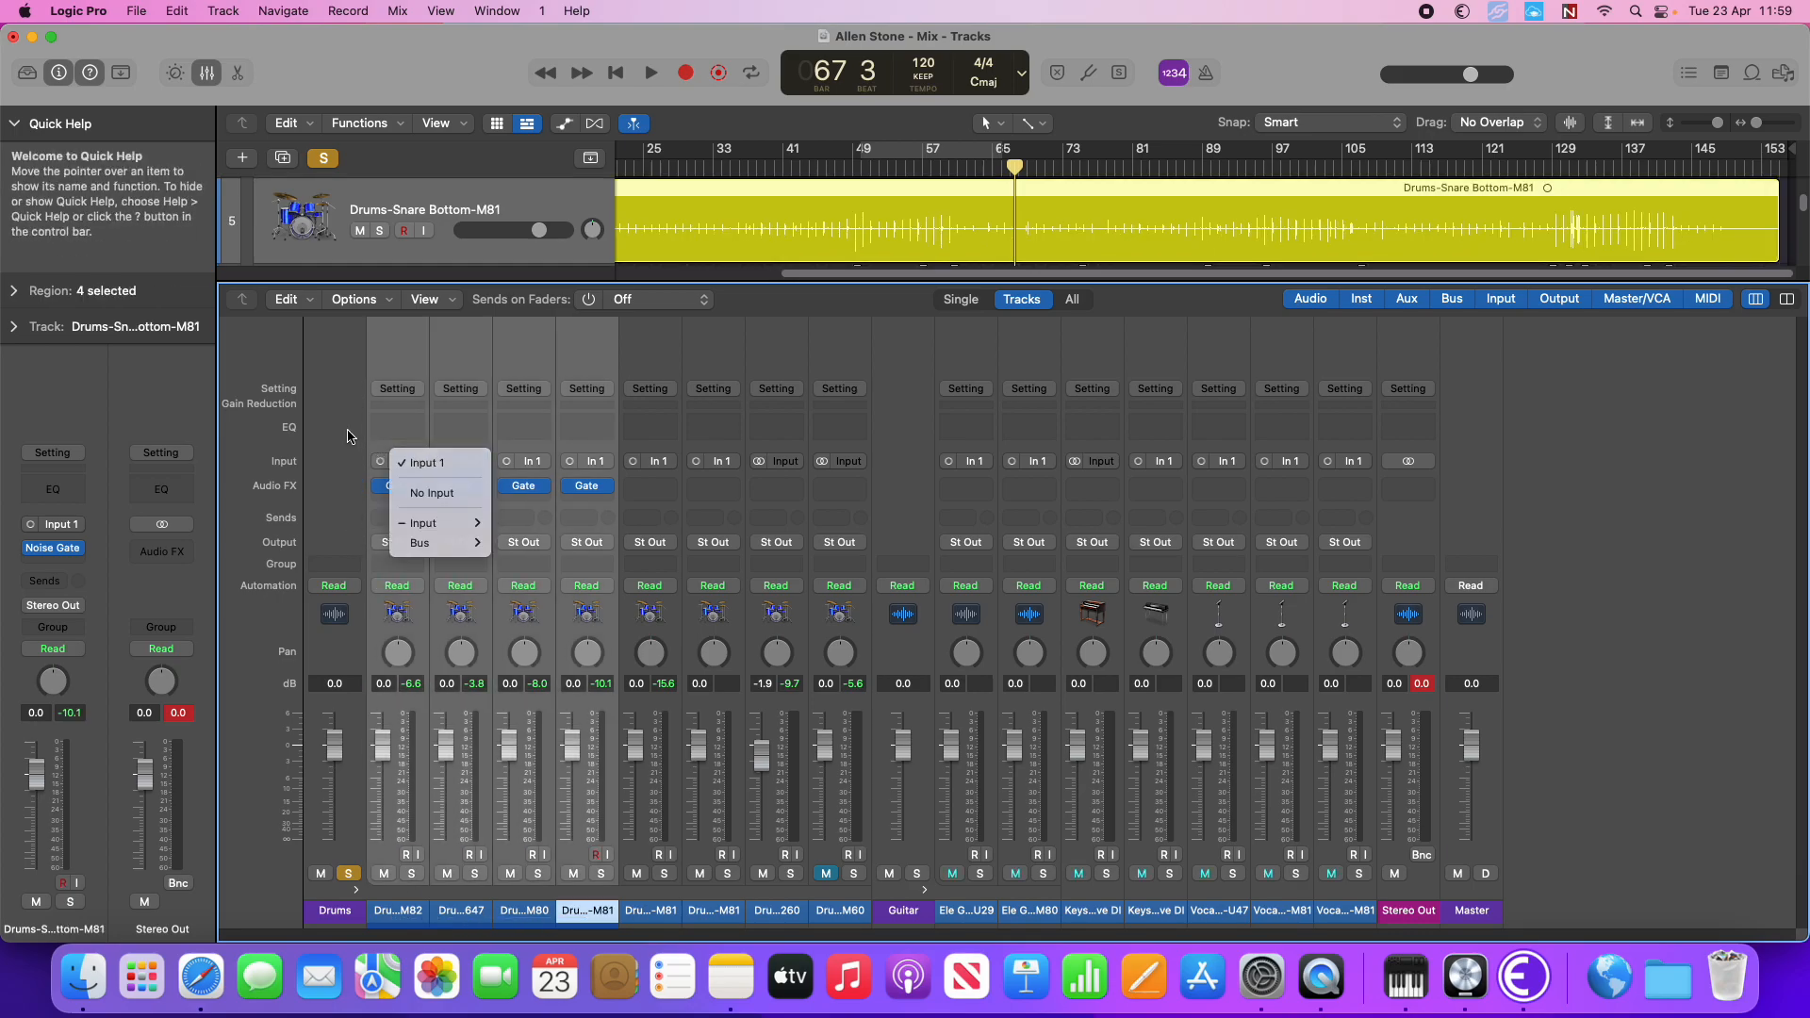
click(348, 436)
Insert a Channel EQ on the Drums-Kick In-M82 channel strip and solo that channel
click(388, 351)
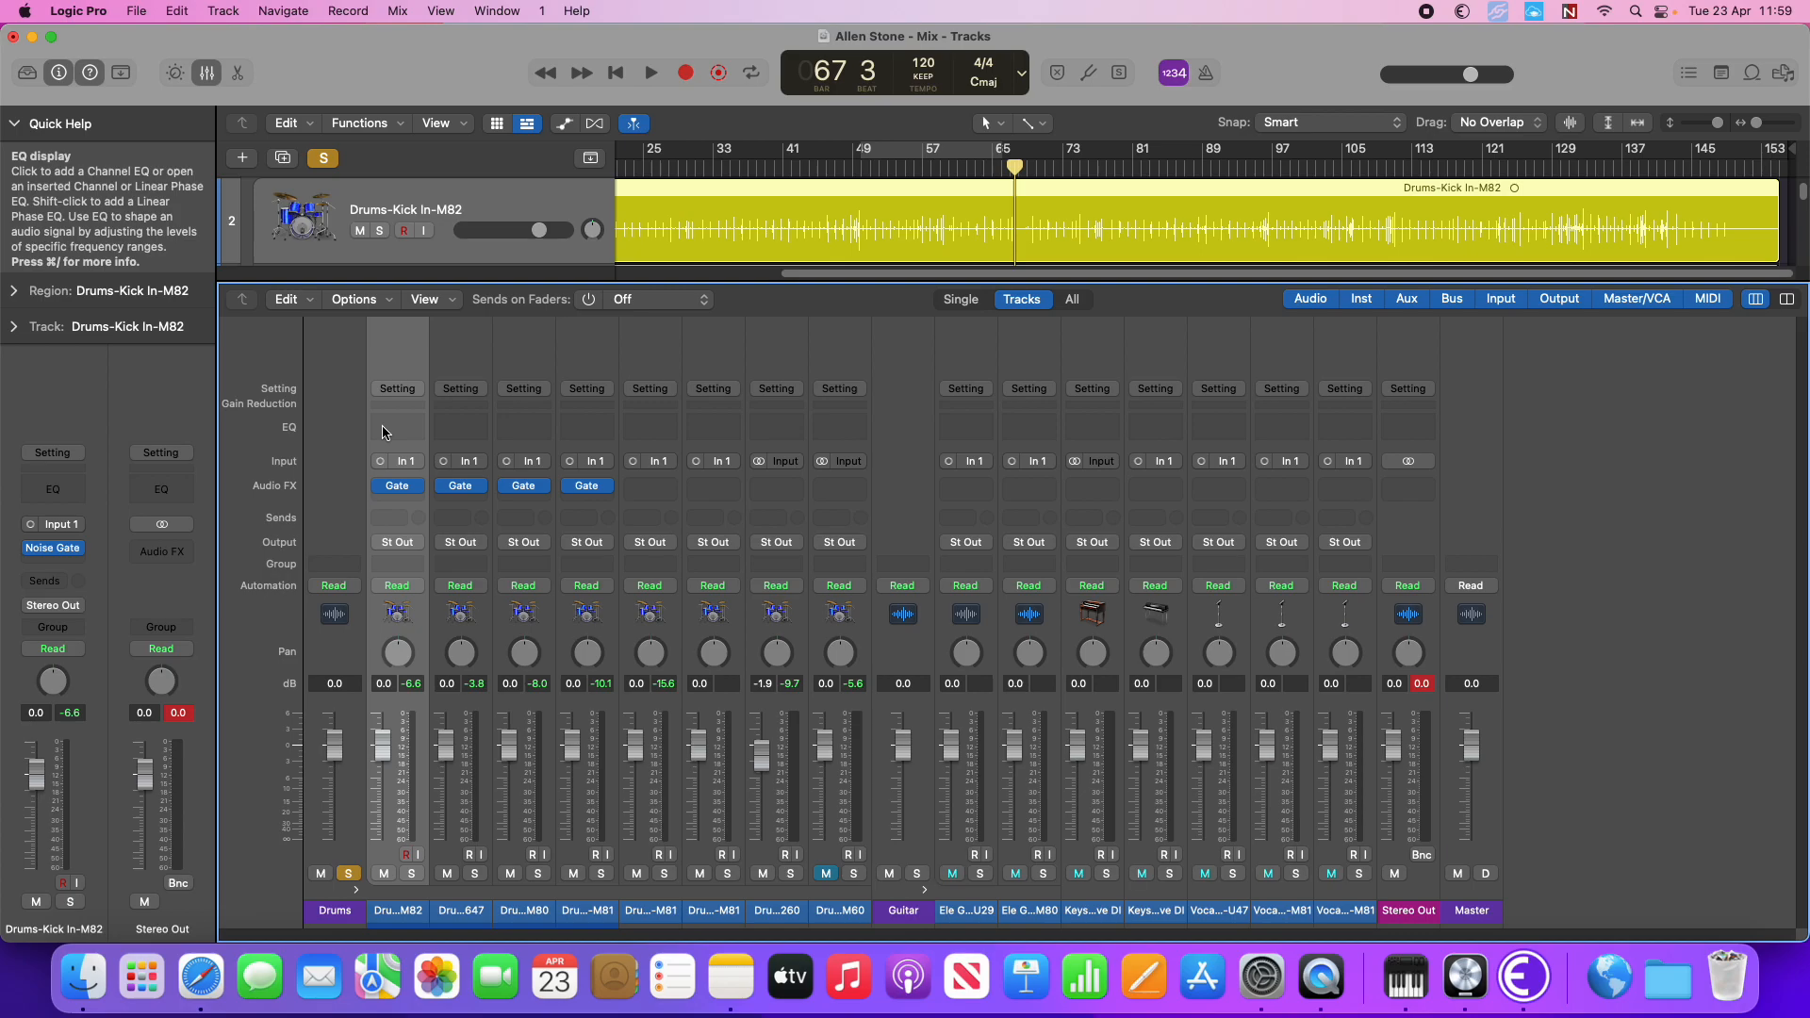
click(383, 430)
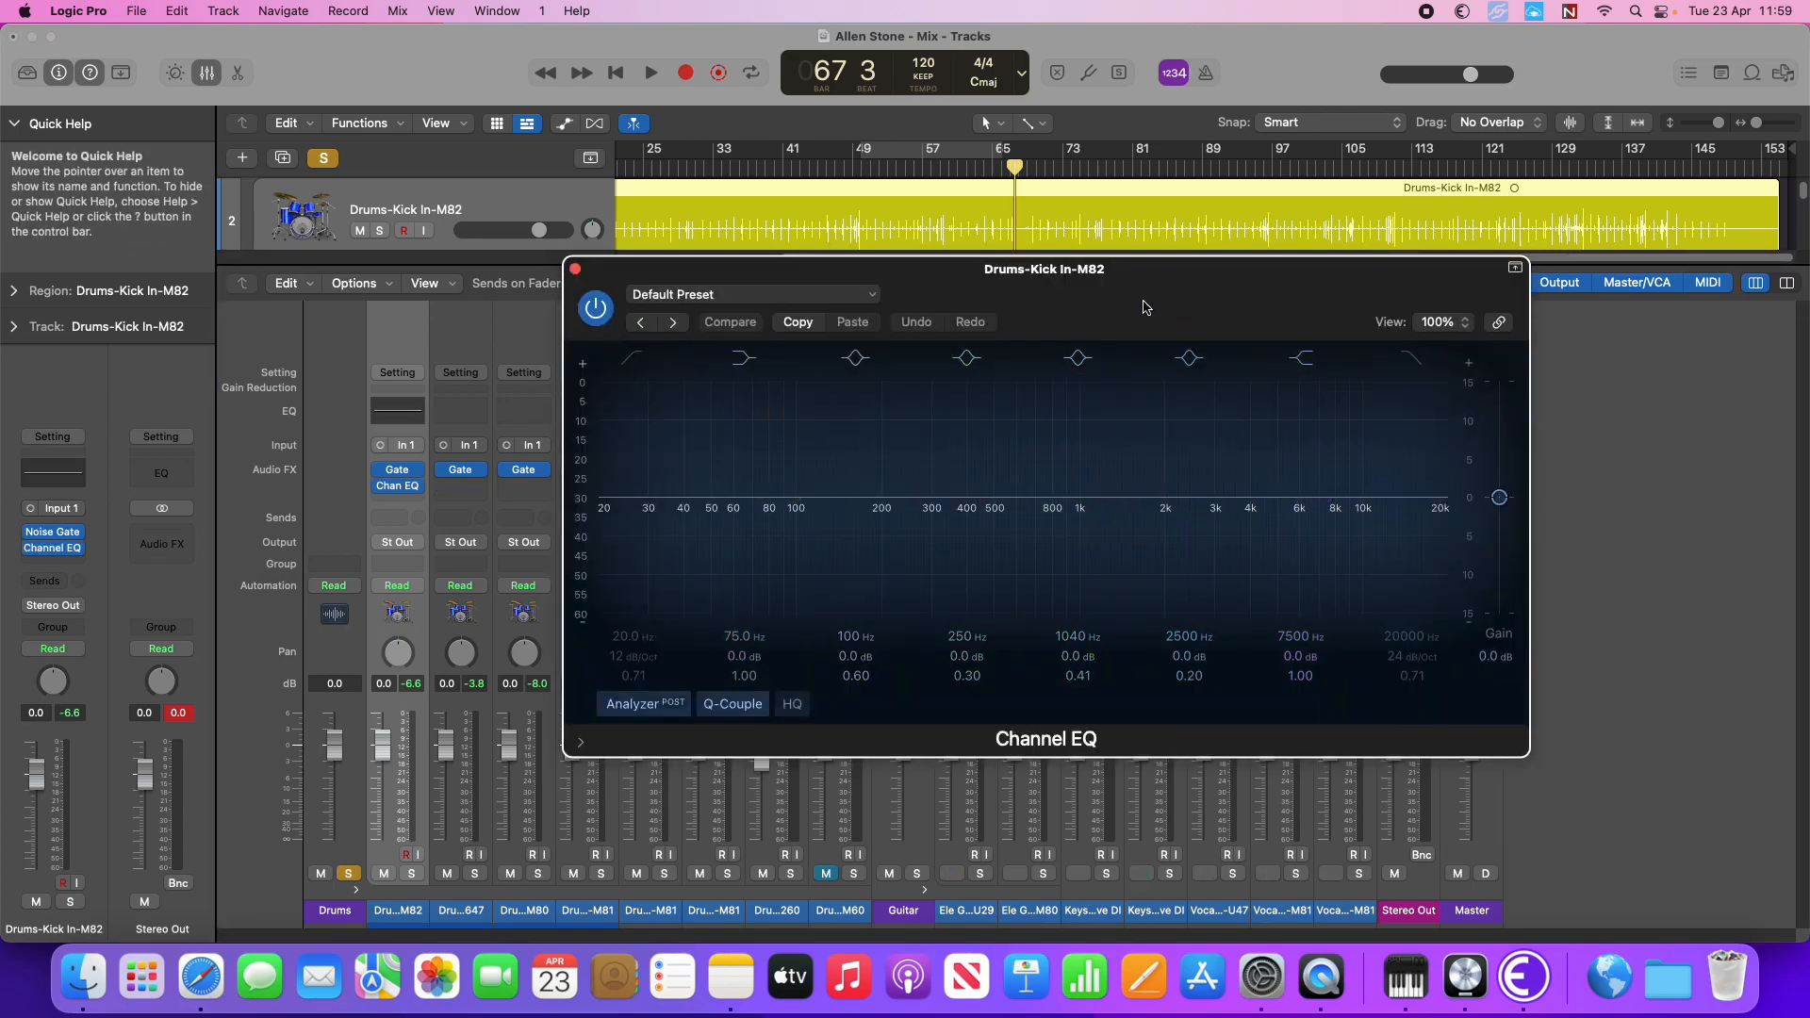
drag(1144, 308, 1069, 283)
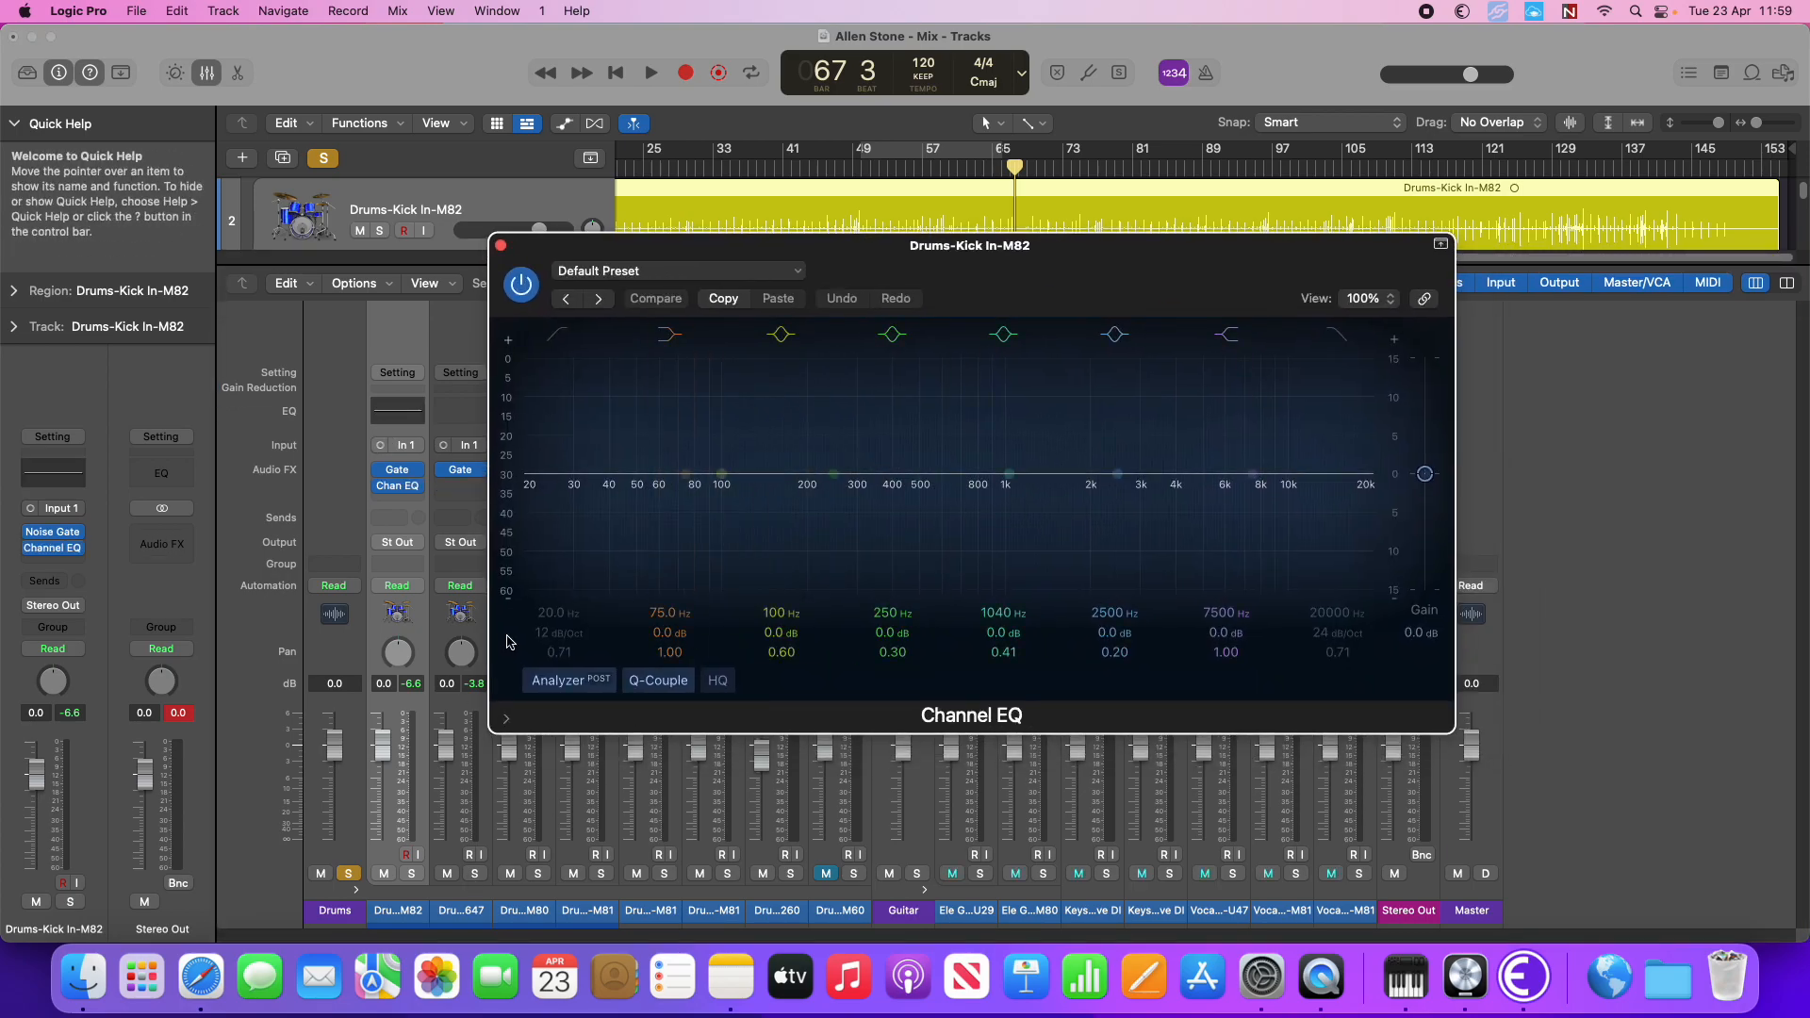
click(415, 873)
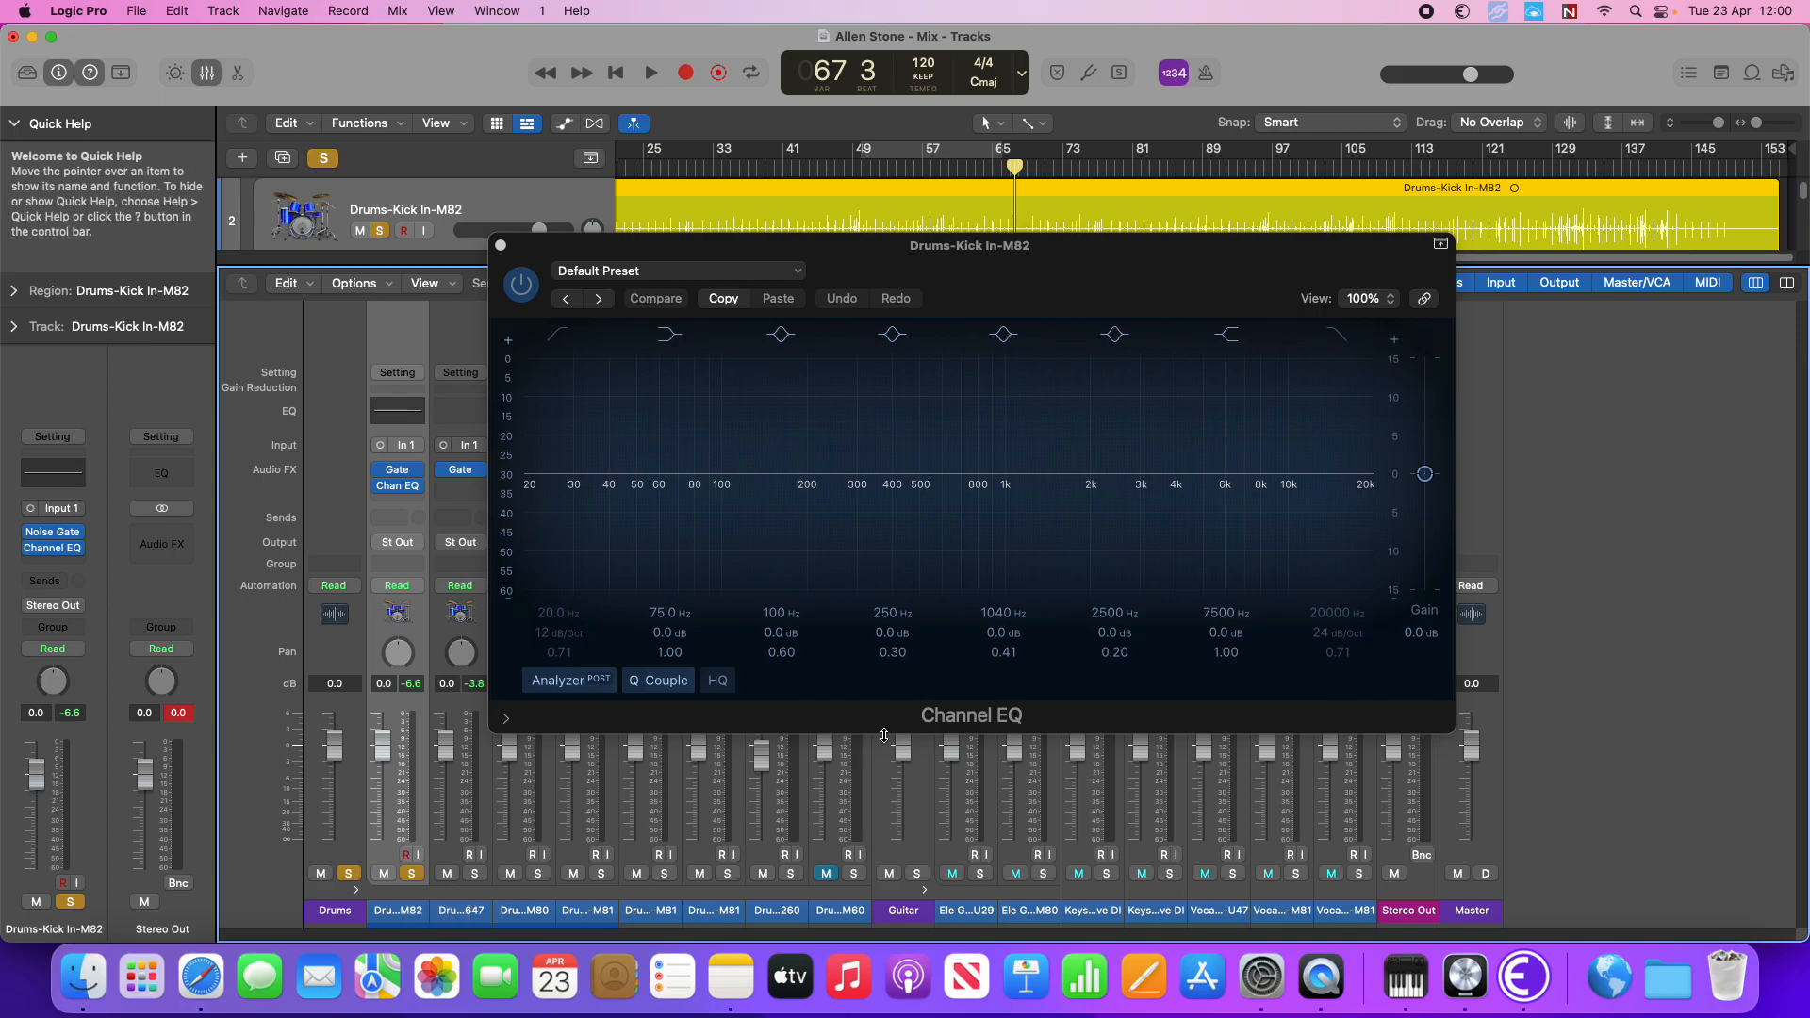
Reposition the Channel EQ window above the faders and enlarge it to 124%
drag(1083, 247, 984, 107)
drag(1354, 591, 1532, 727)
drag(1170, 141, 1131, 74)
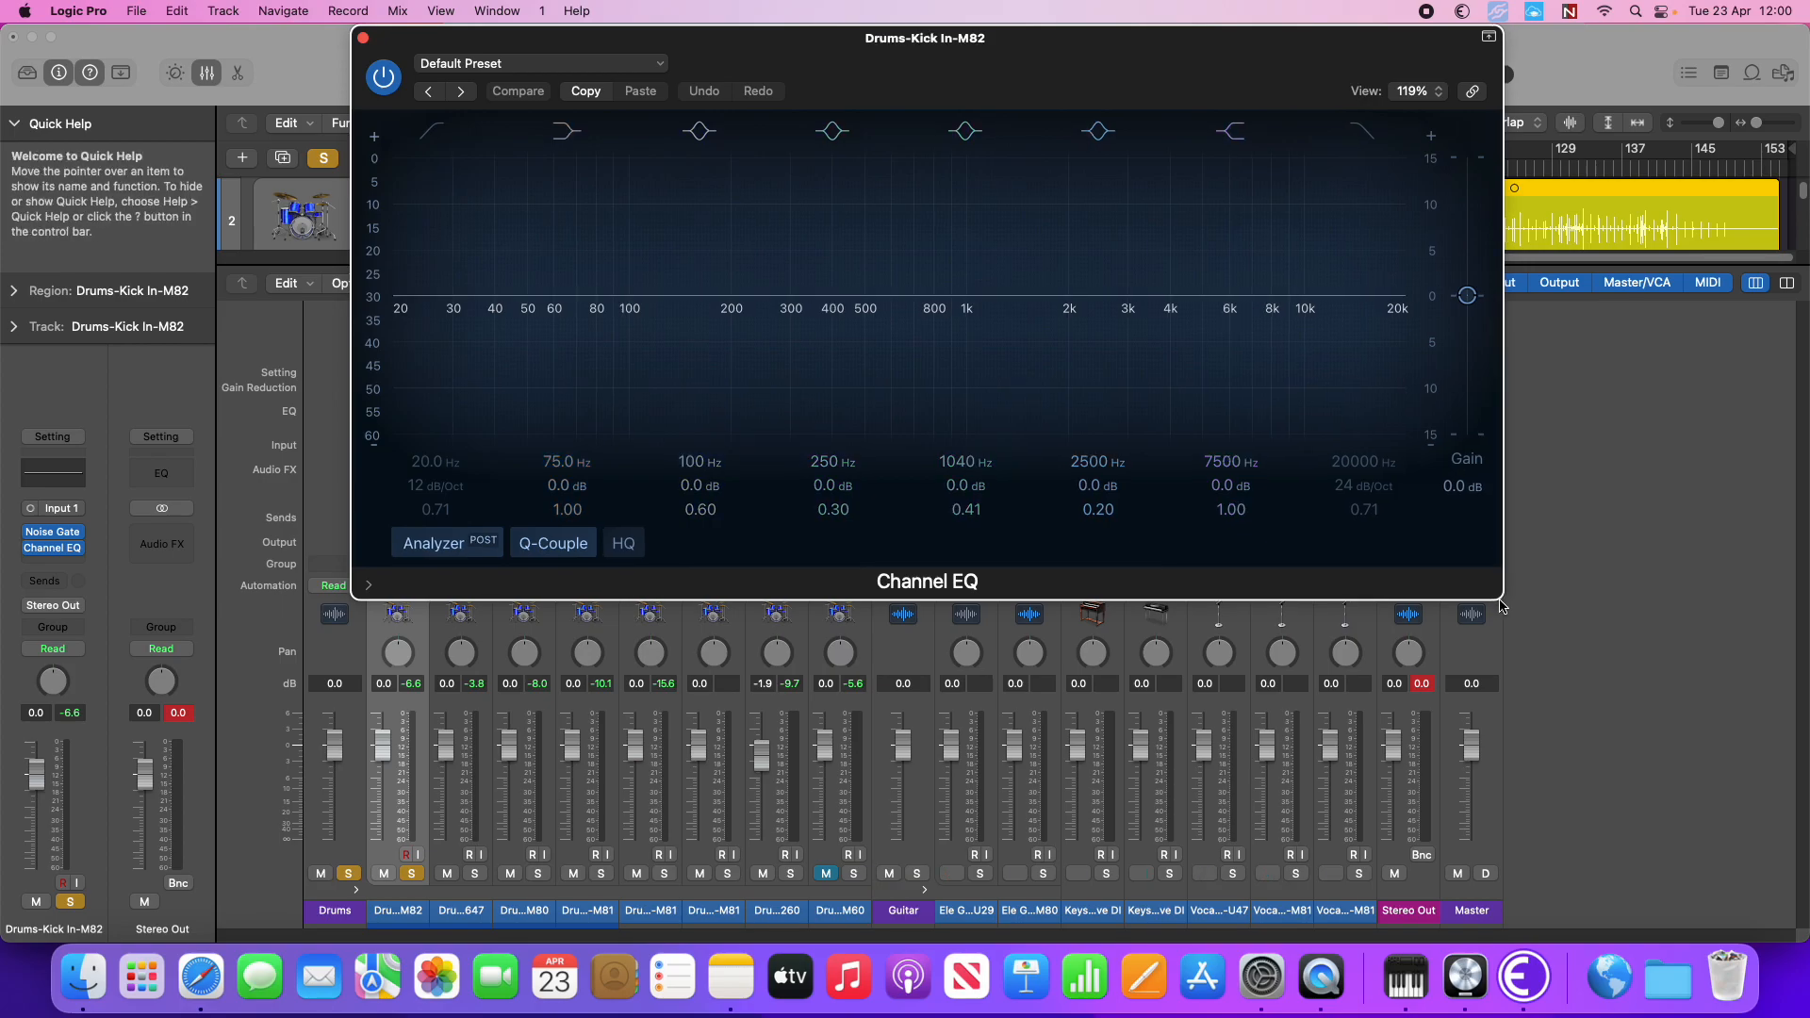
drag(1501, 604, 1544, 645)
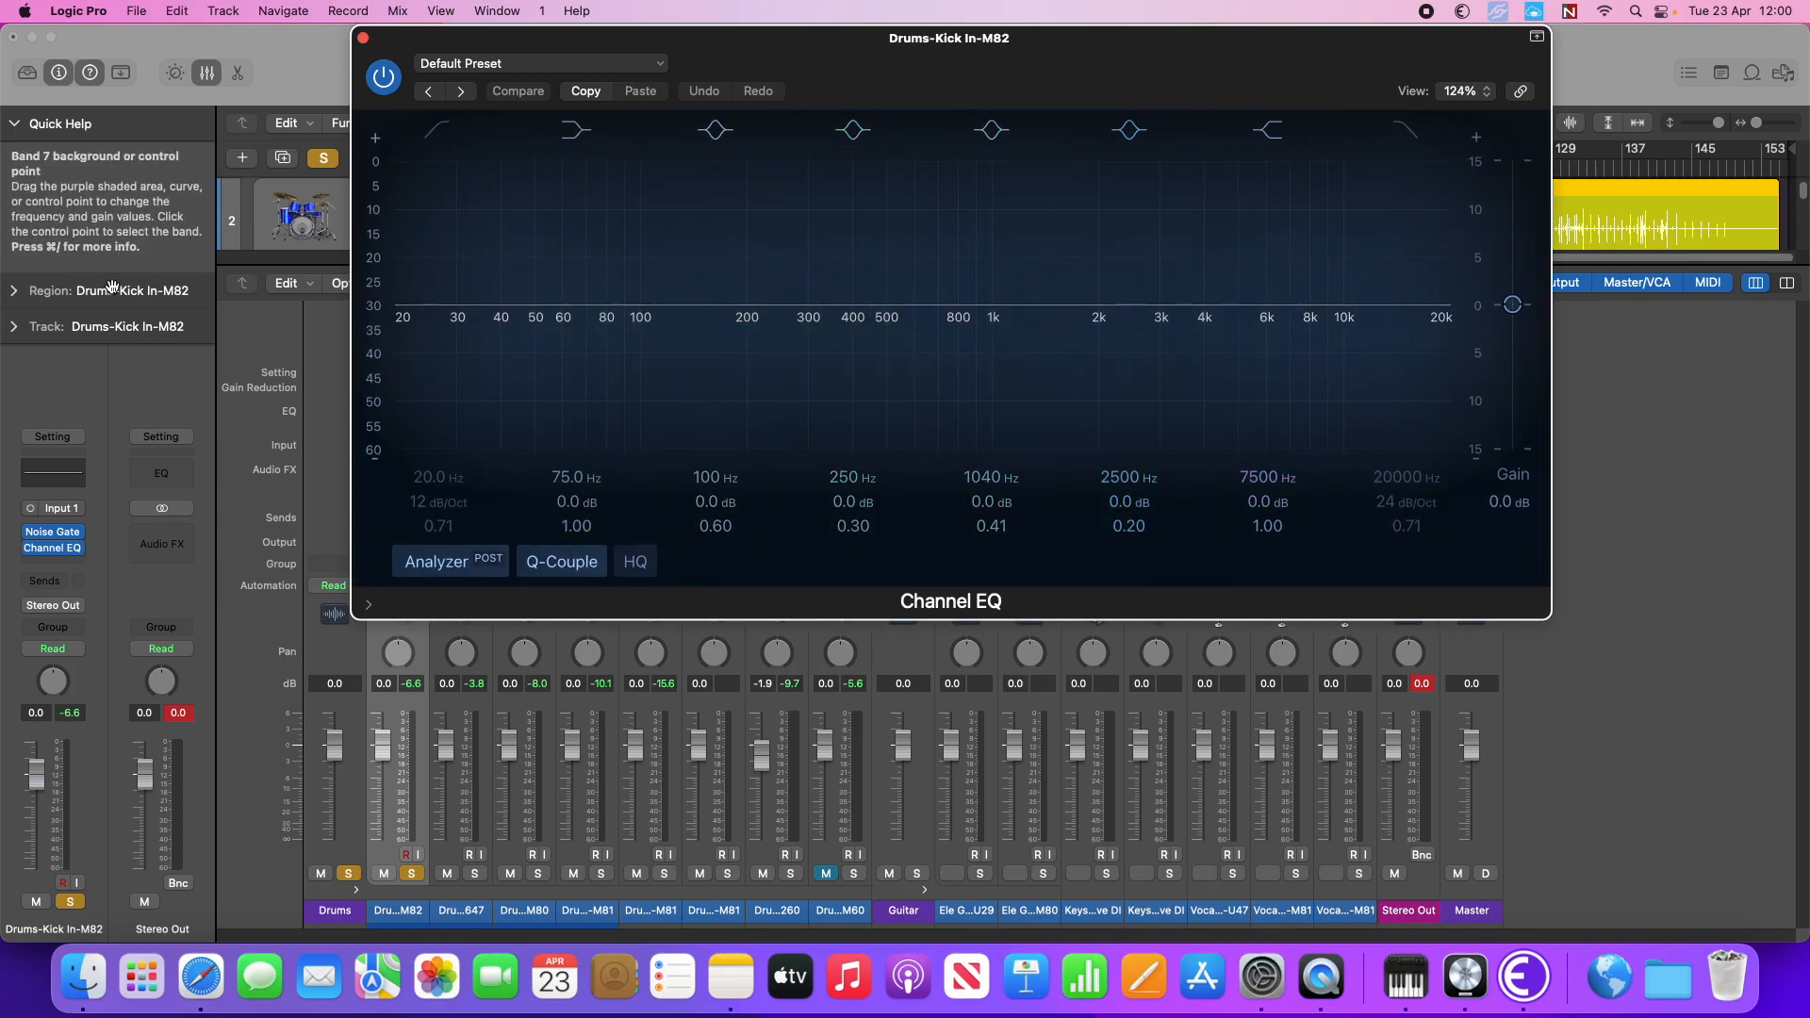
Start playback and turn off the Drums stack's solo so only the Kick In channel is soloed, moving the EQ window clear of its plug-in slots
key(space)
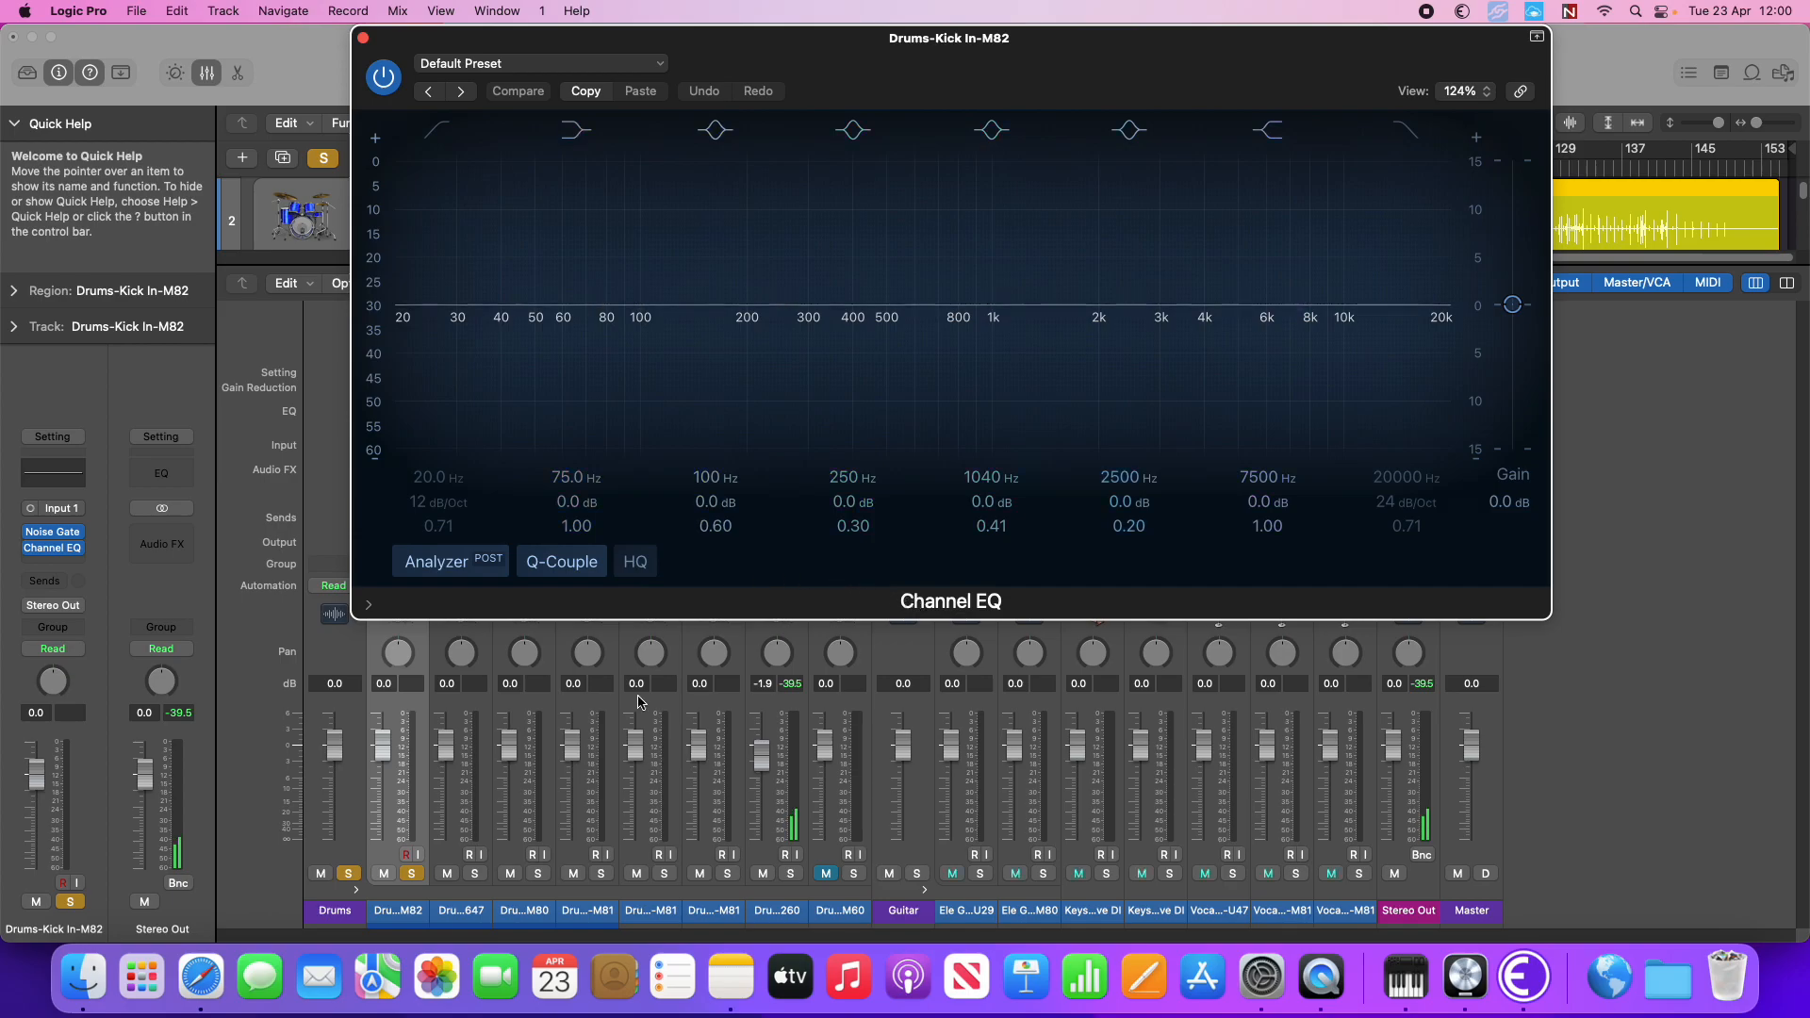
click(349, 873)
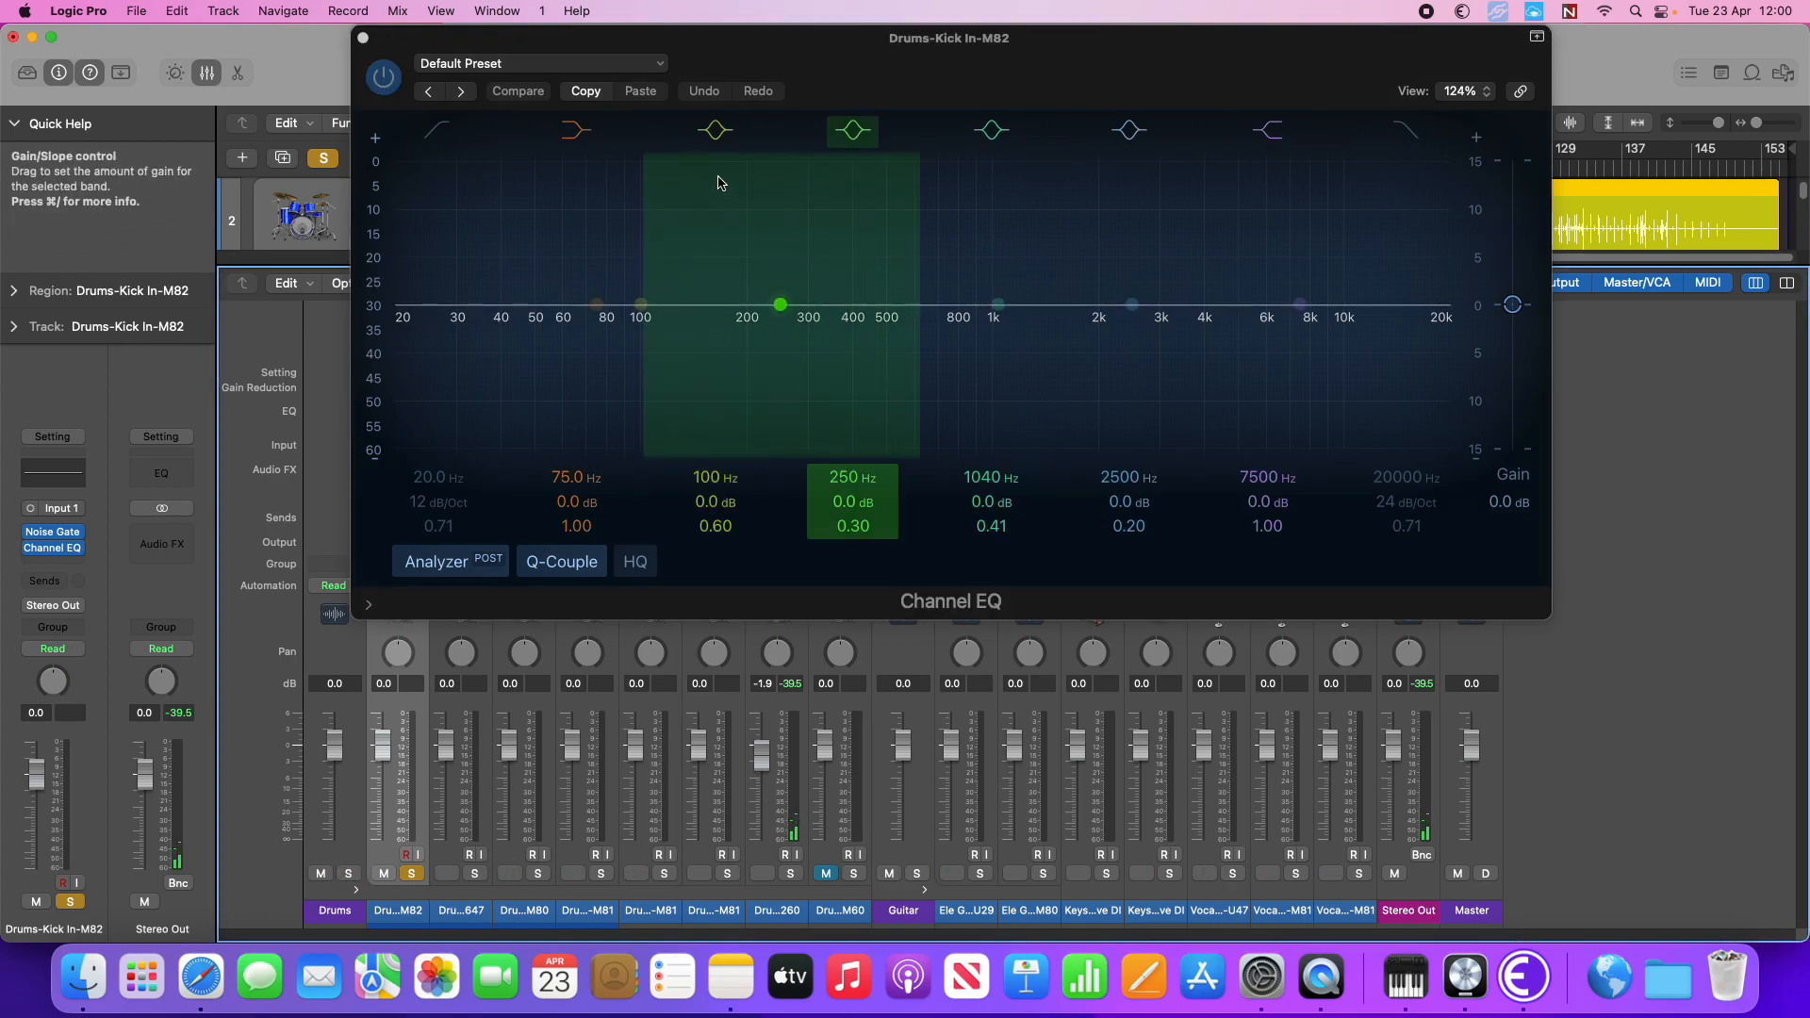
drag(872, 61, 1084, 313)
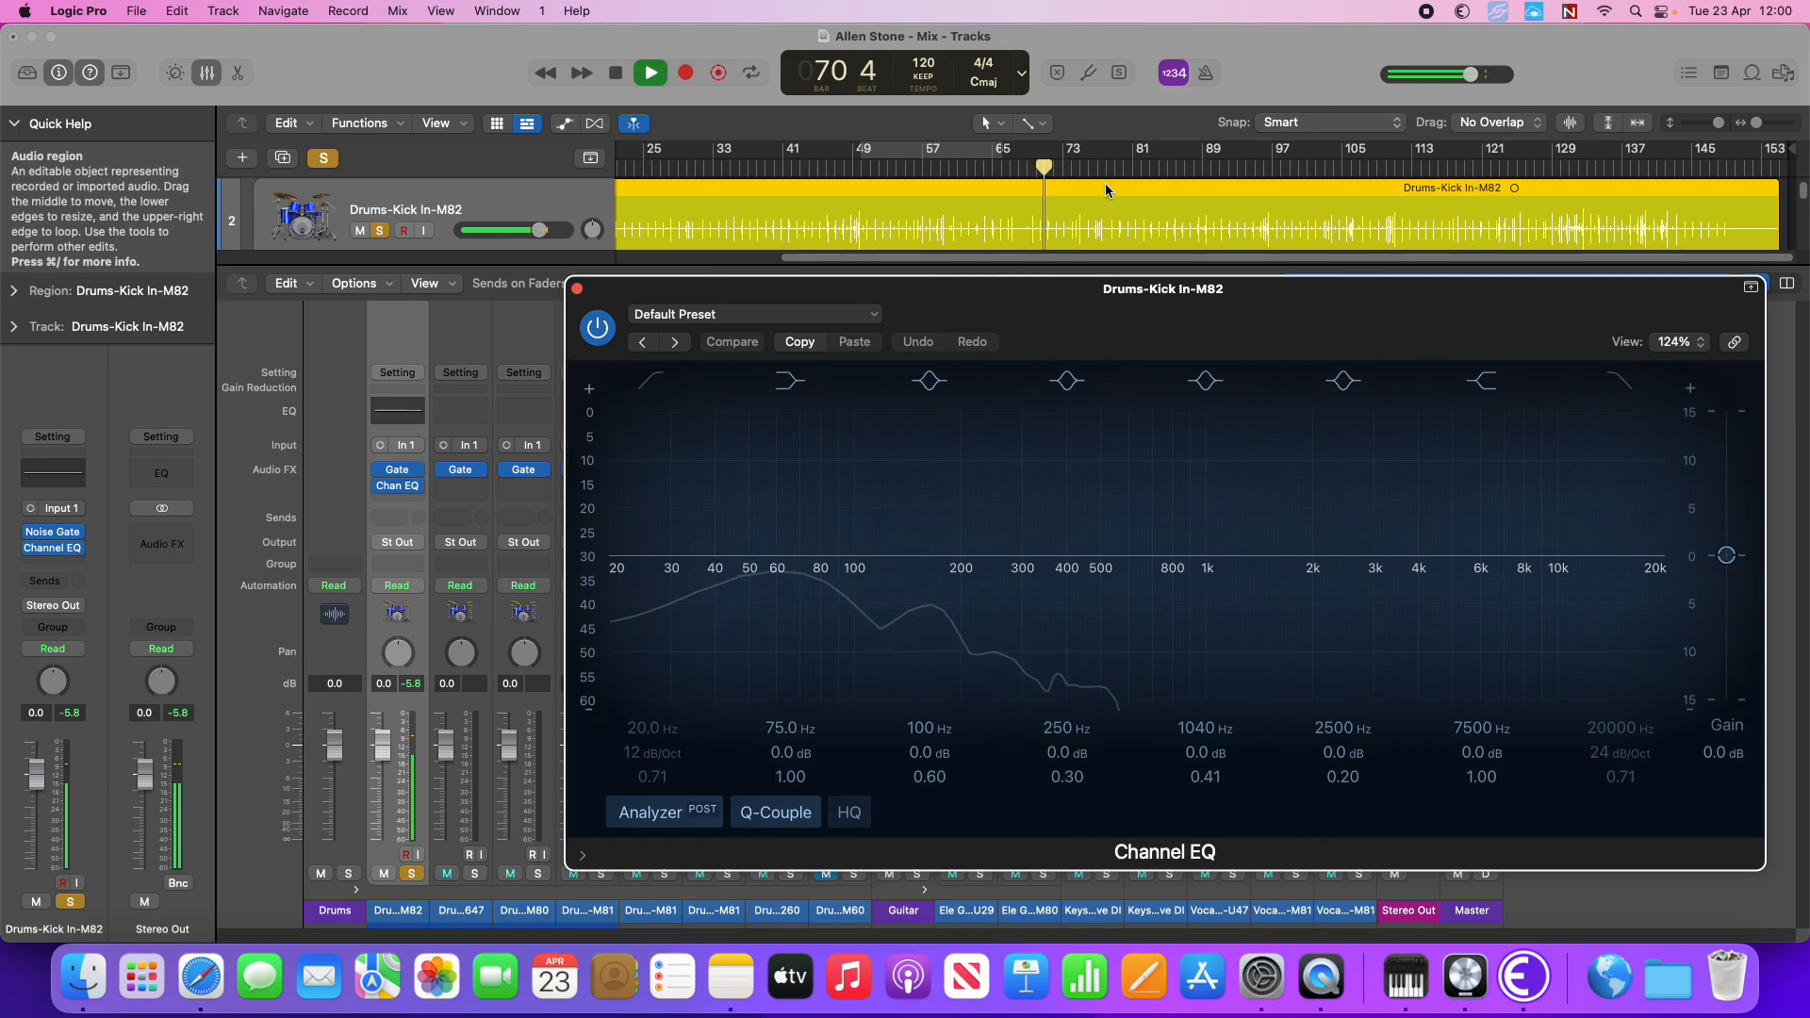
Set the Kick In Noise Gate threshold to -25 dB, close the gate, and stop playback with the Channel EQ in view
click(397, 469)
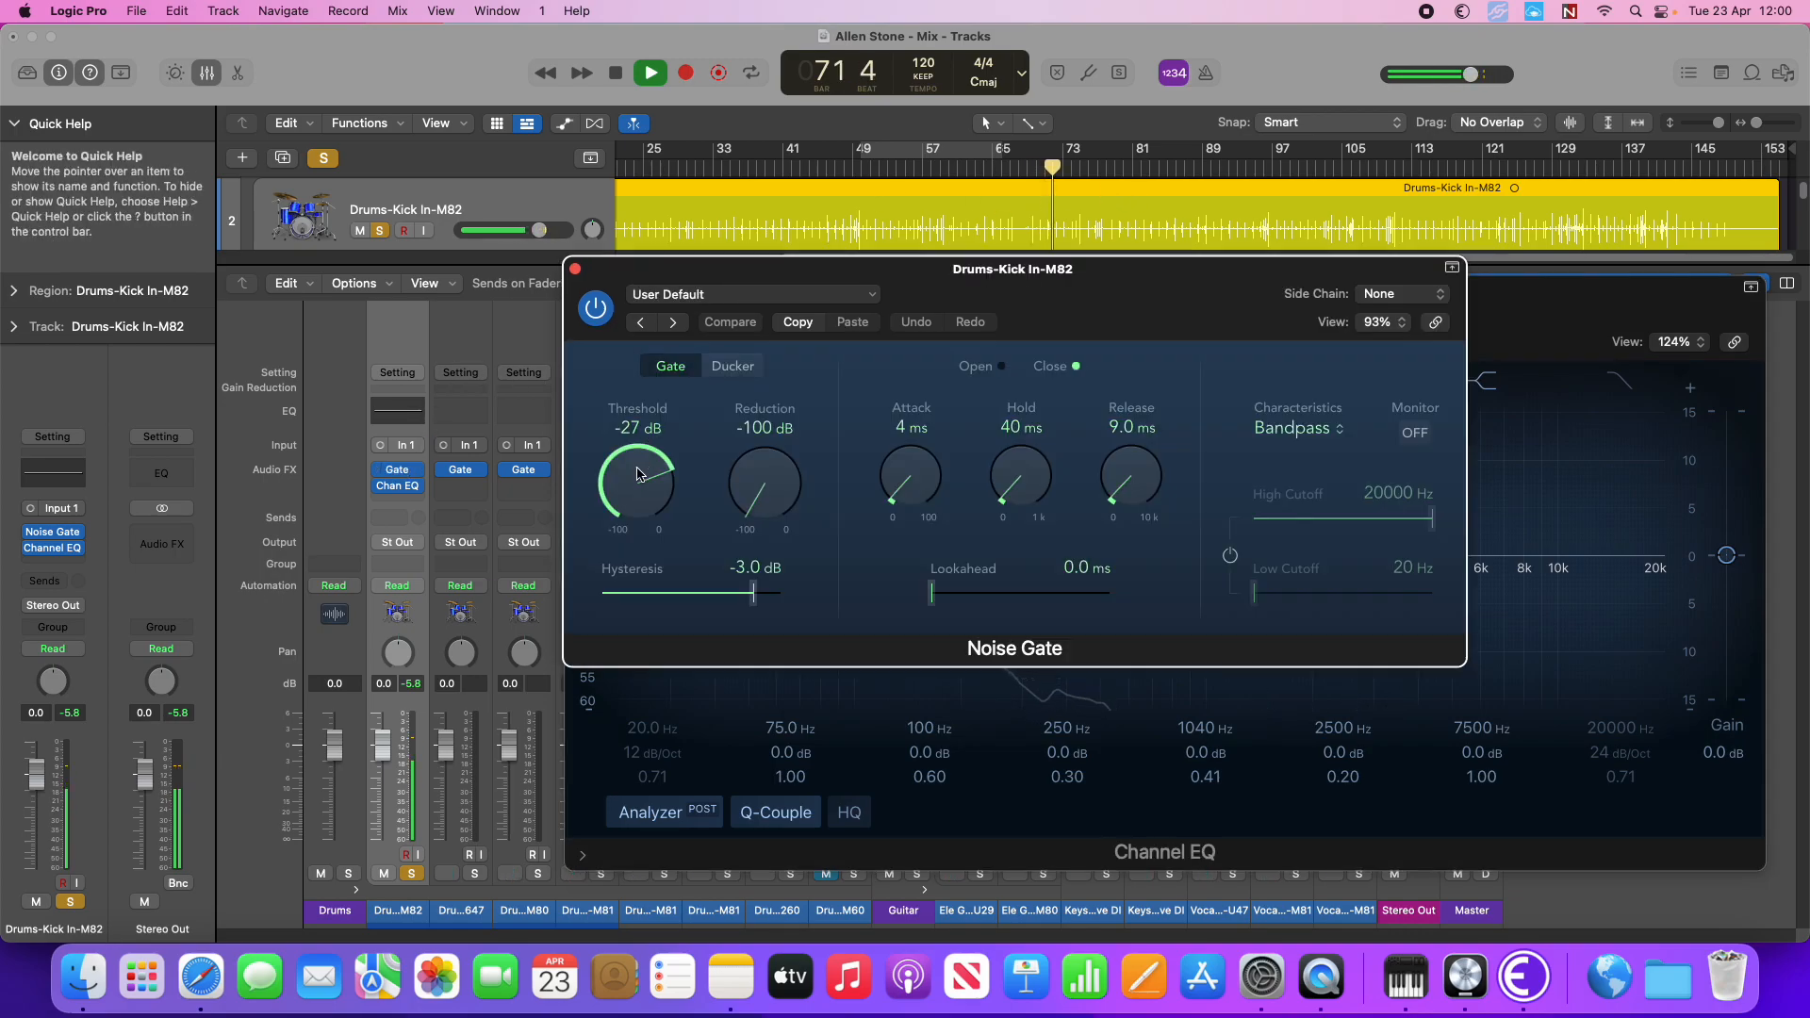
drag(638, 470, 637, 469)
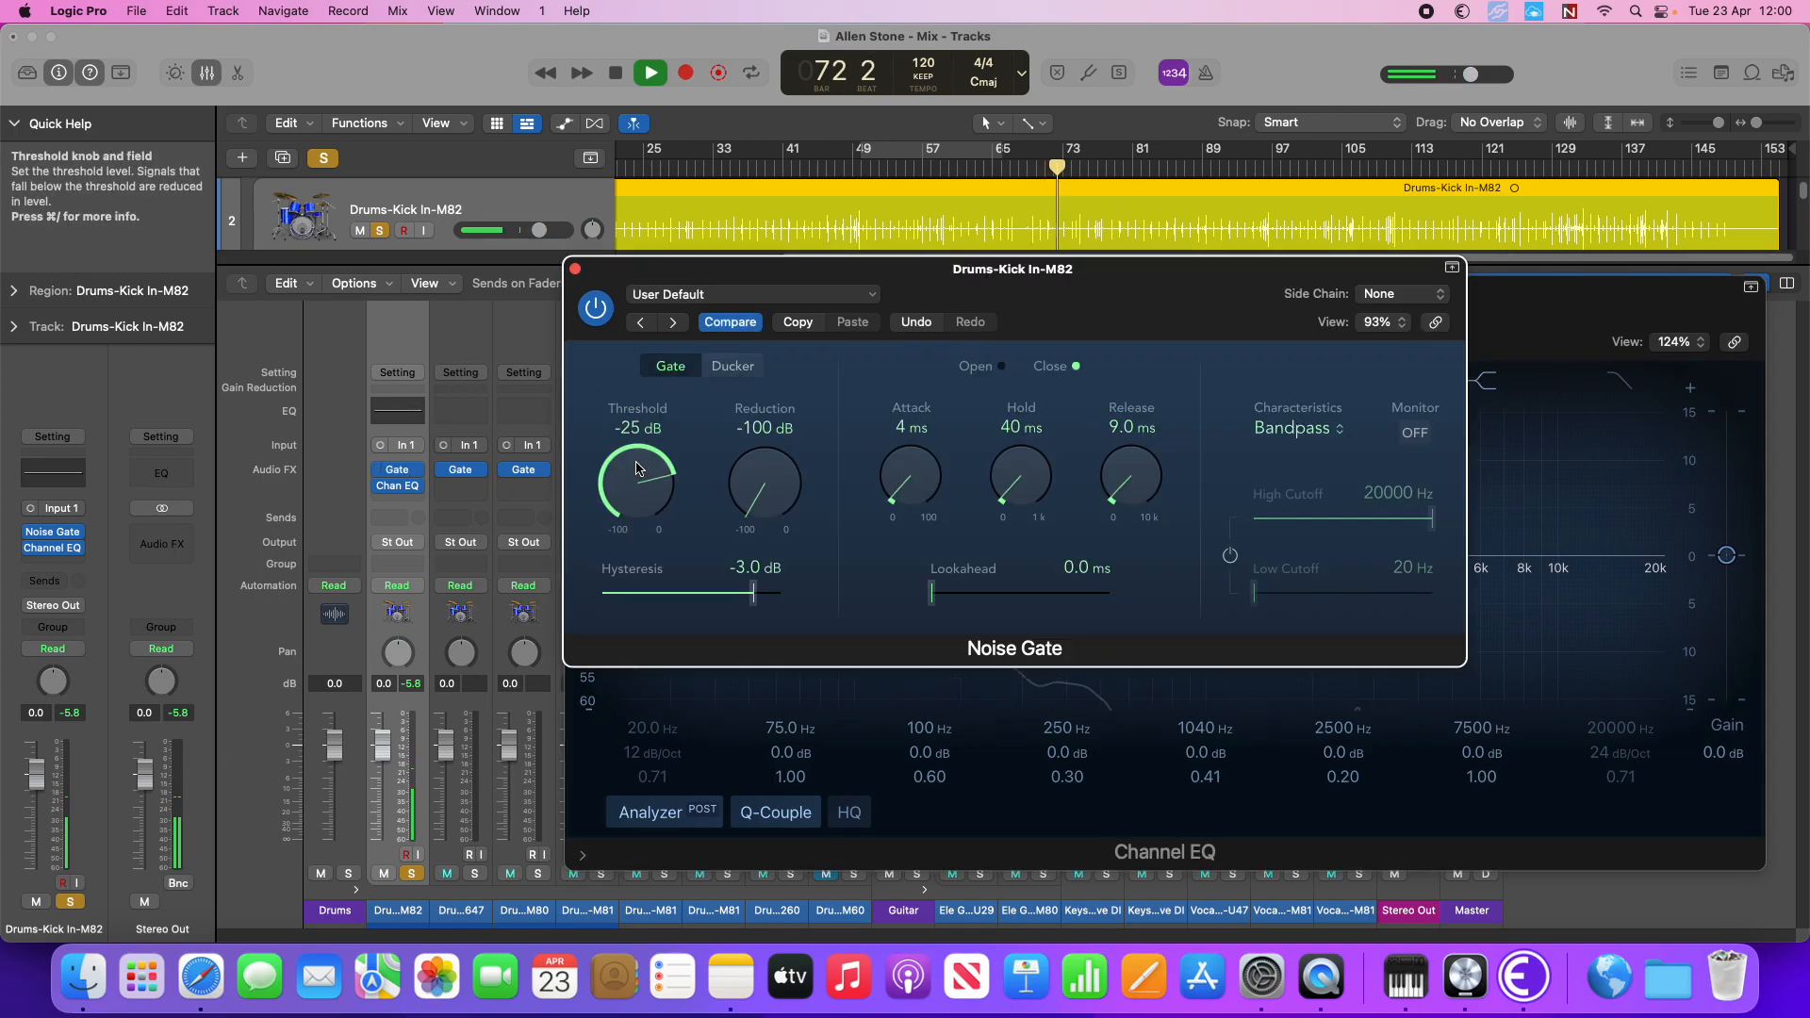
click(575, 270)
drag(990, 315, 899, 221)
key(space)
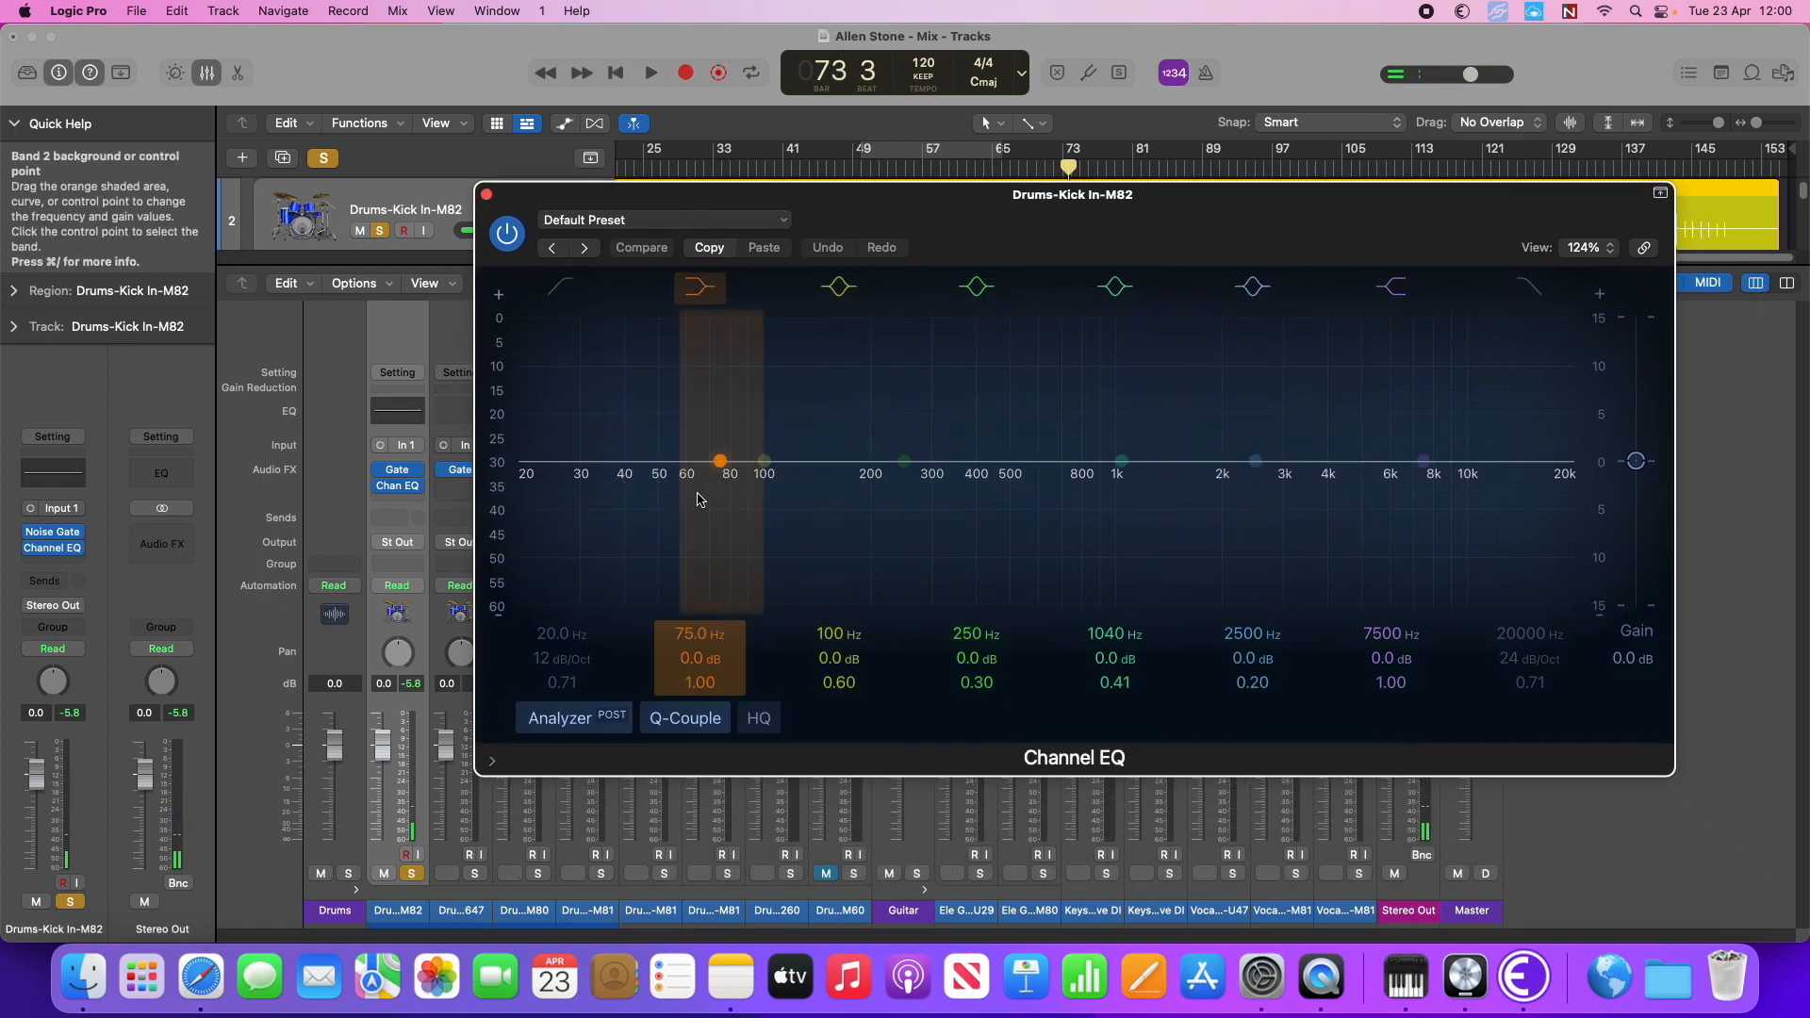
Play the kick briefly against the analyzer, and enable the EQ's low-cut band at 37 Hz with 48 dB/Oct slope and Q 0.67
key(space)
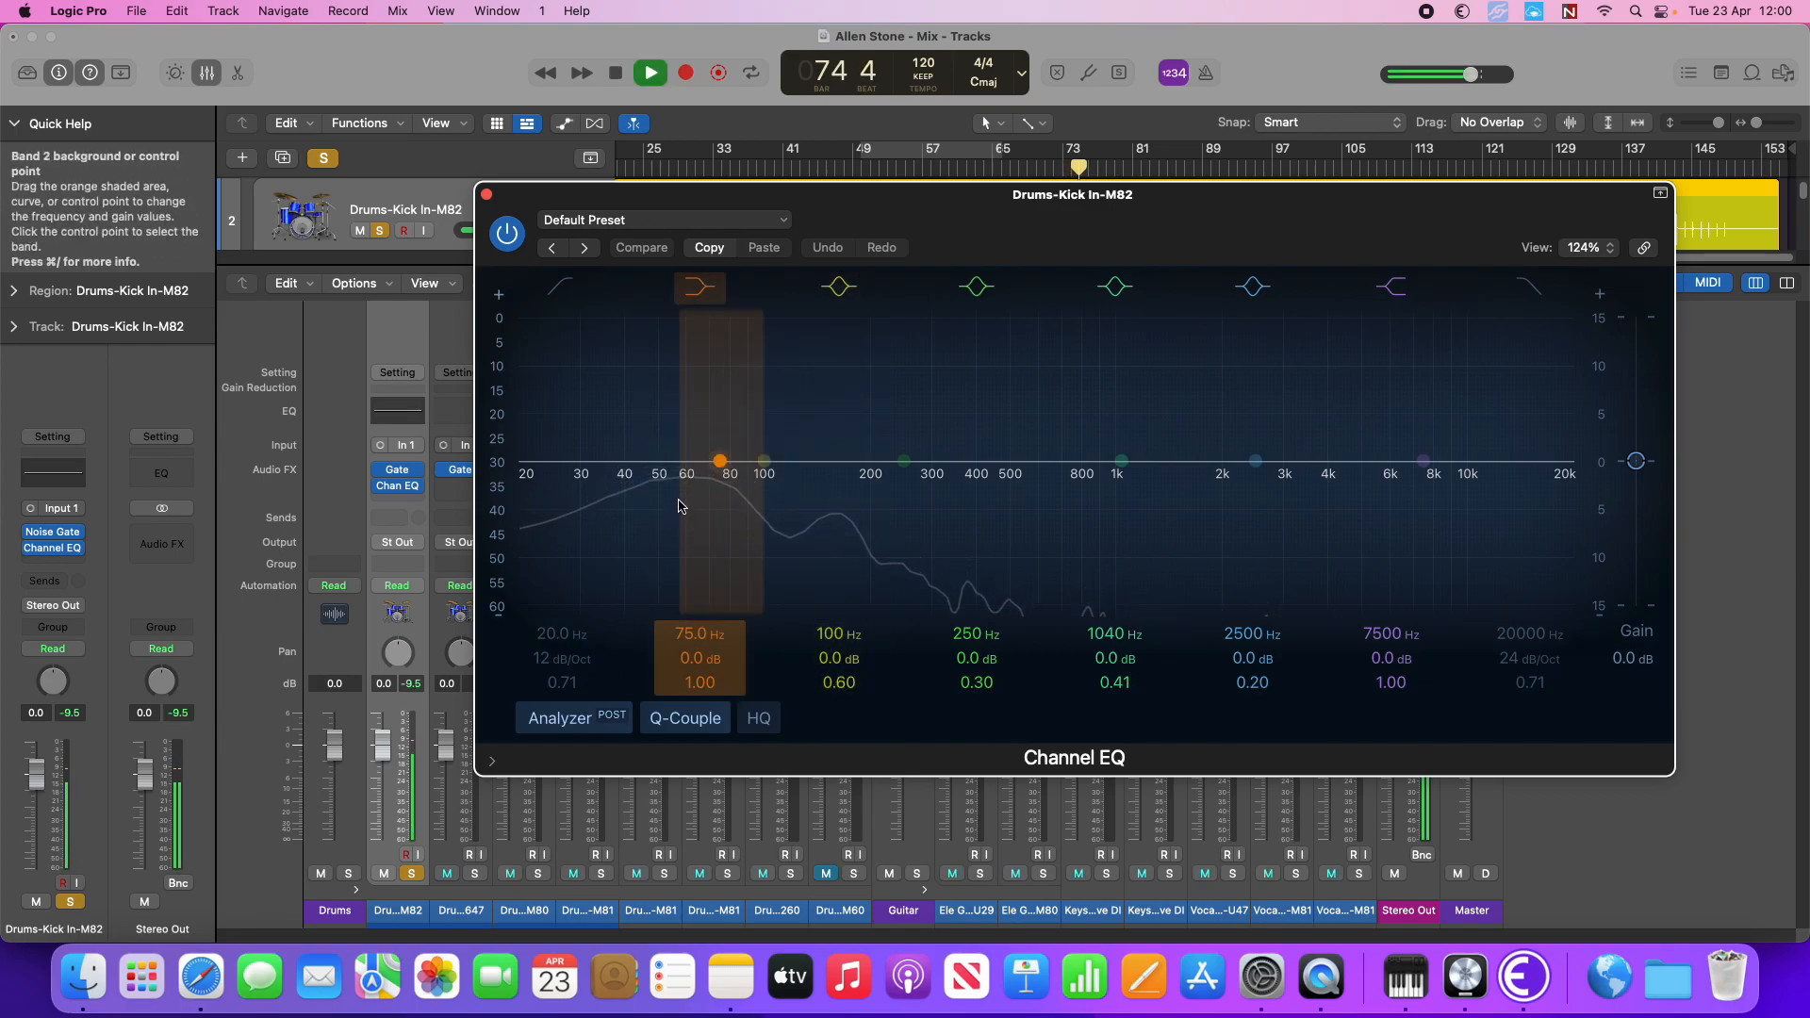
key(space)
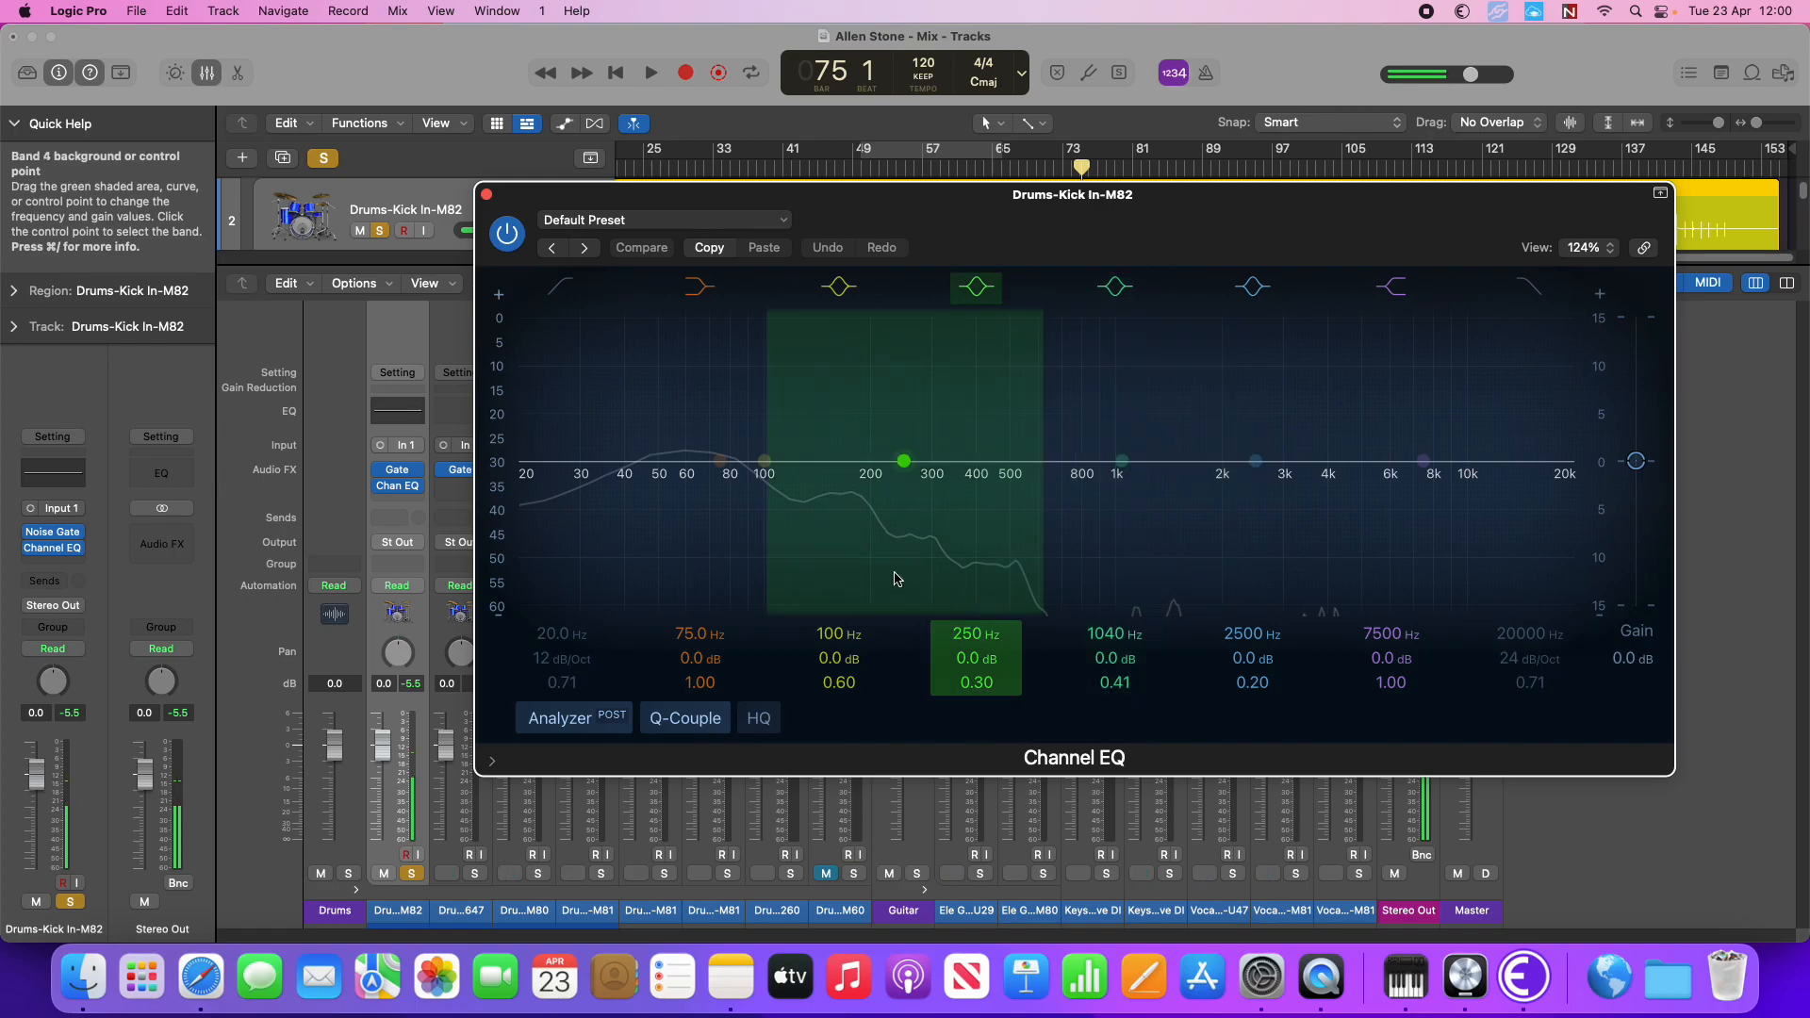
click(561, 289)
drag(516, 491, 615, 481)
drag(747, 492, 614, 491)
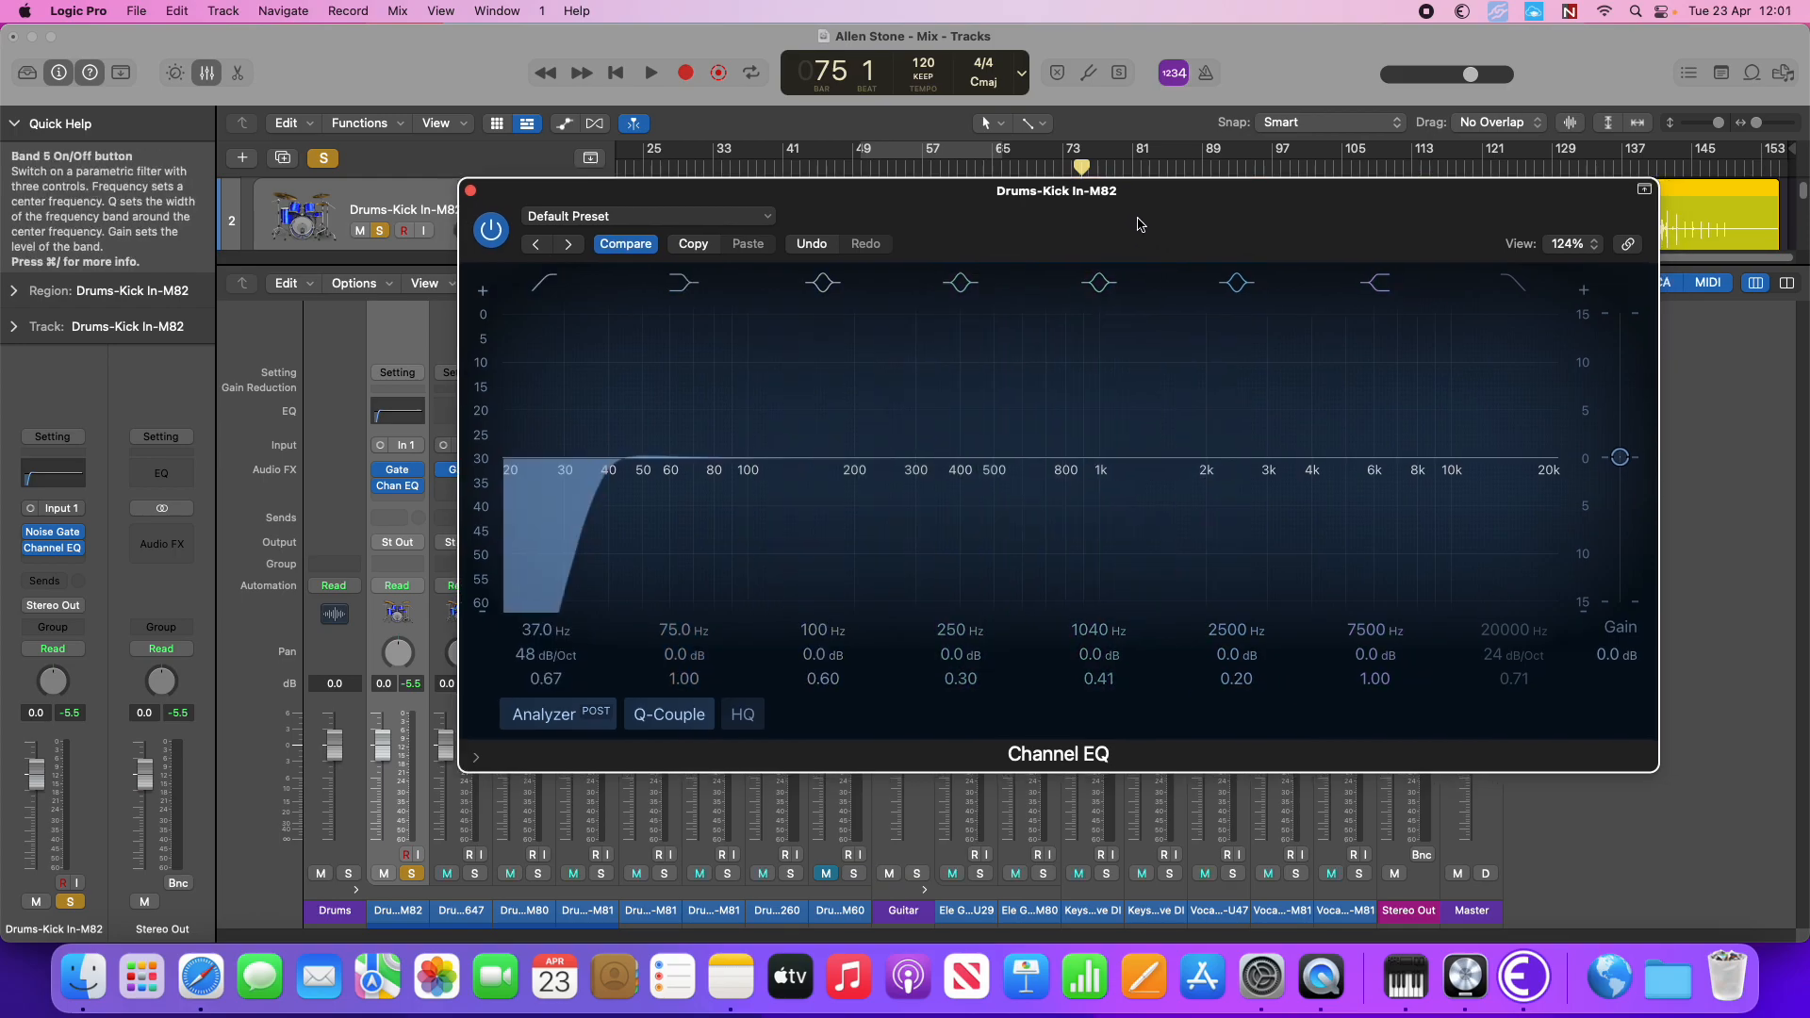
Raise the low-cut band to 46.4 Hz and sweep it up to 104 Hz while the kick plays
drag(1140, 195, 1056, 129)
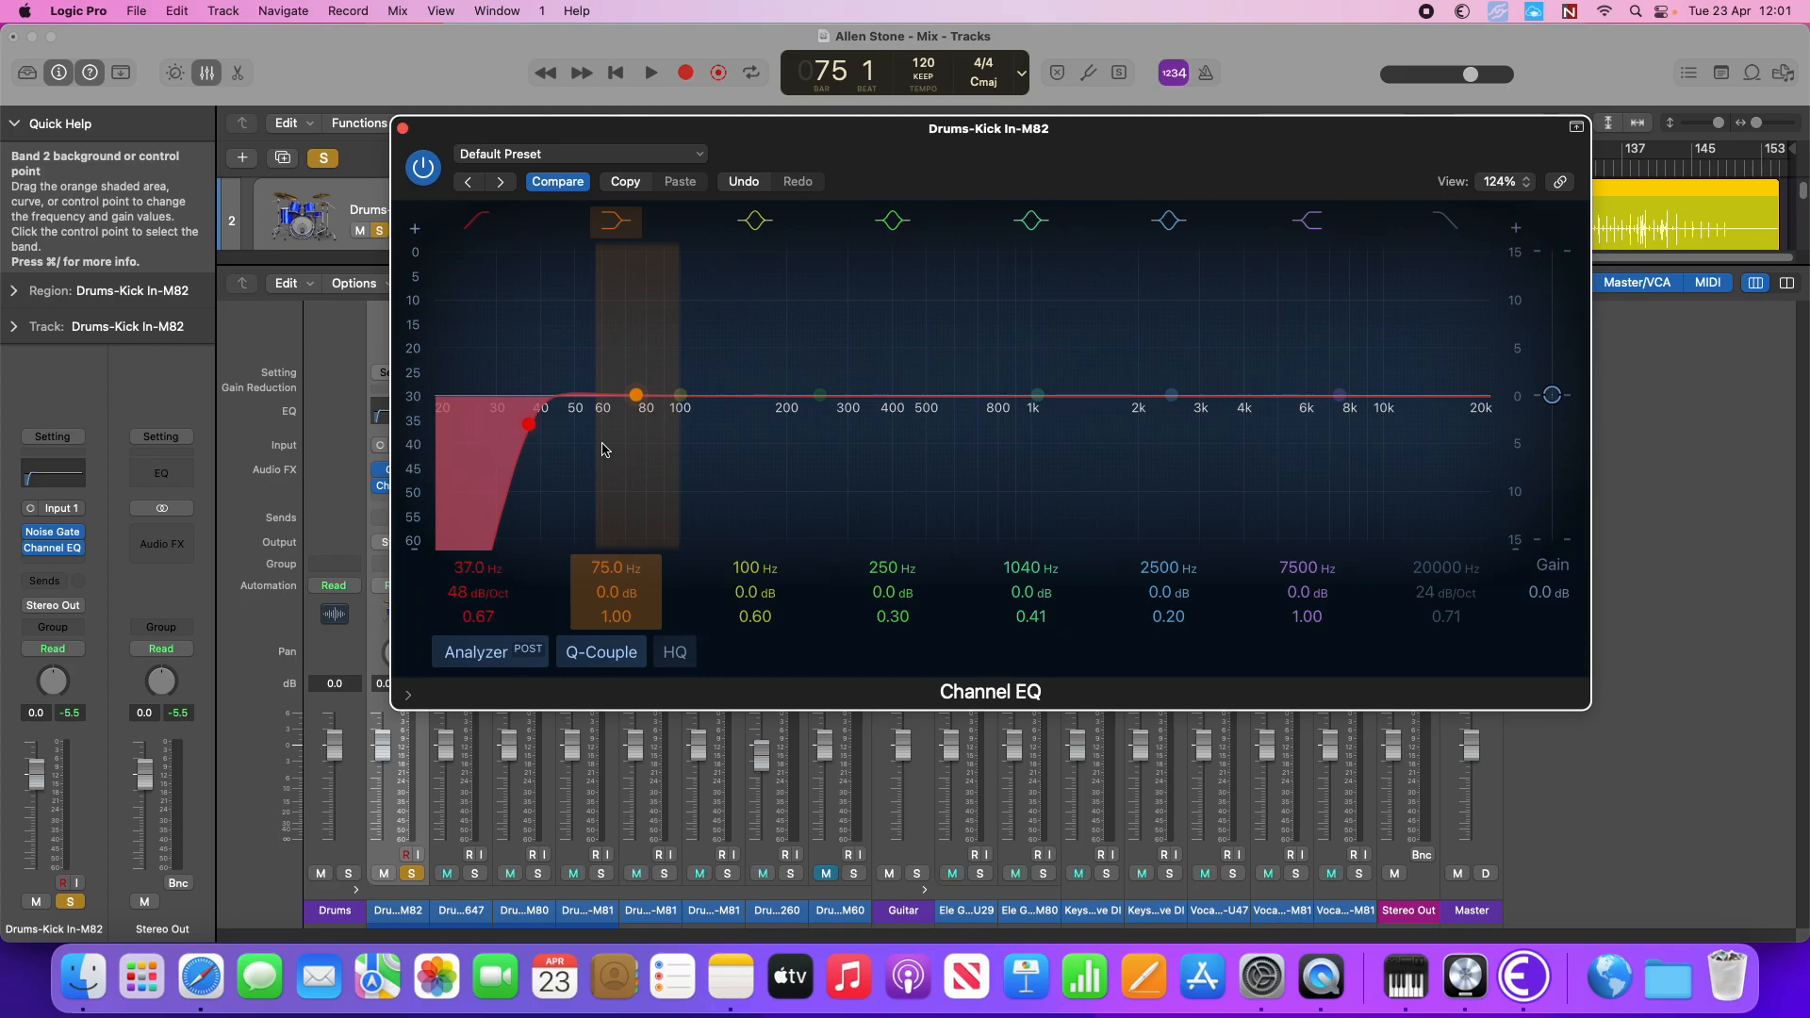
drag(529, 425, 569, 432)
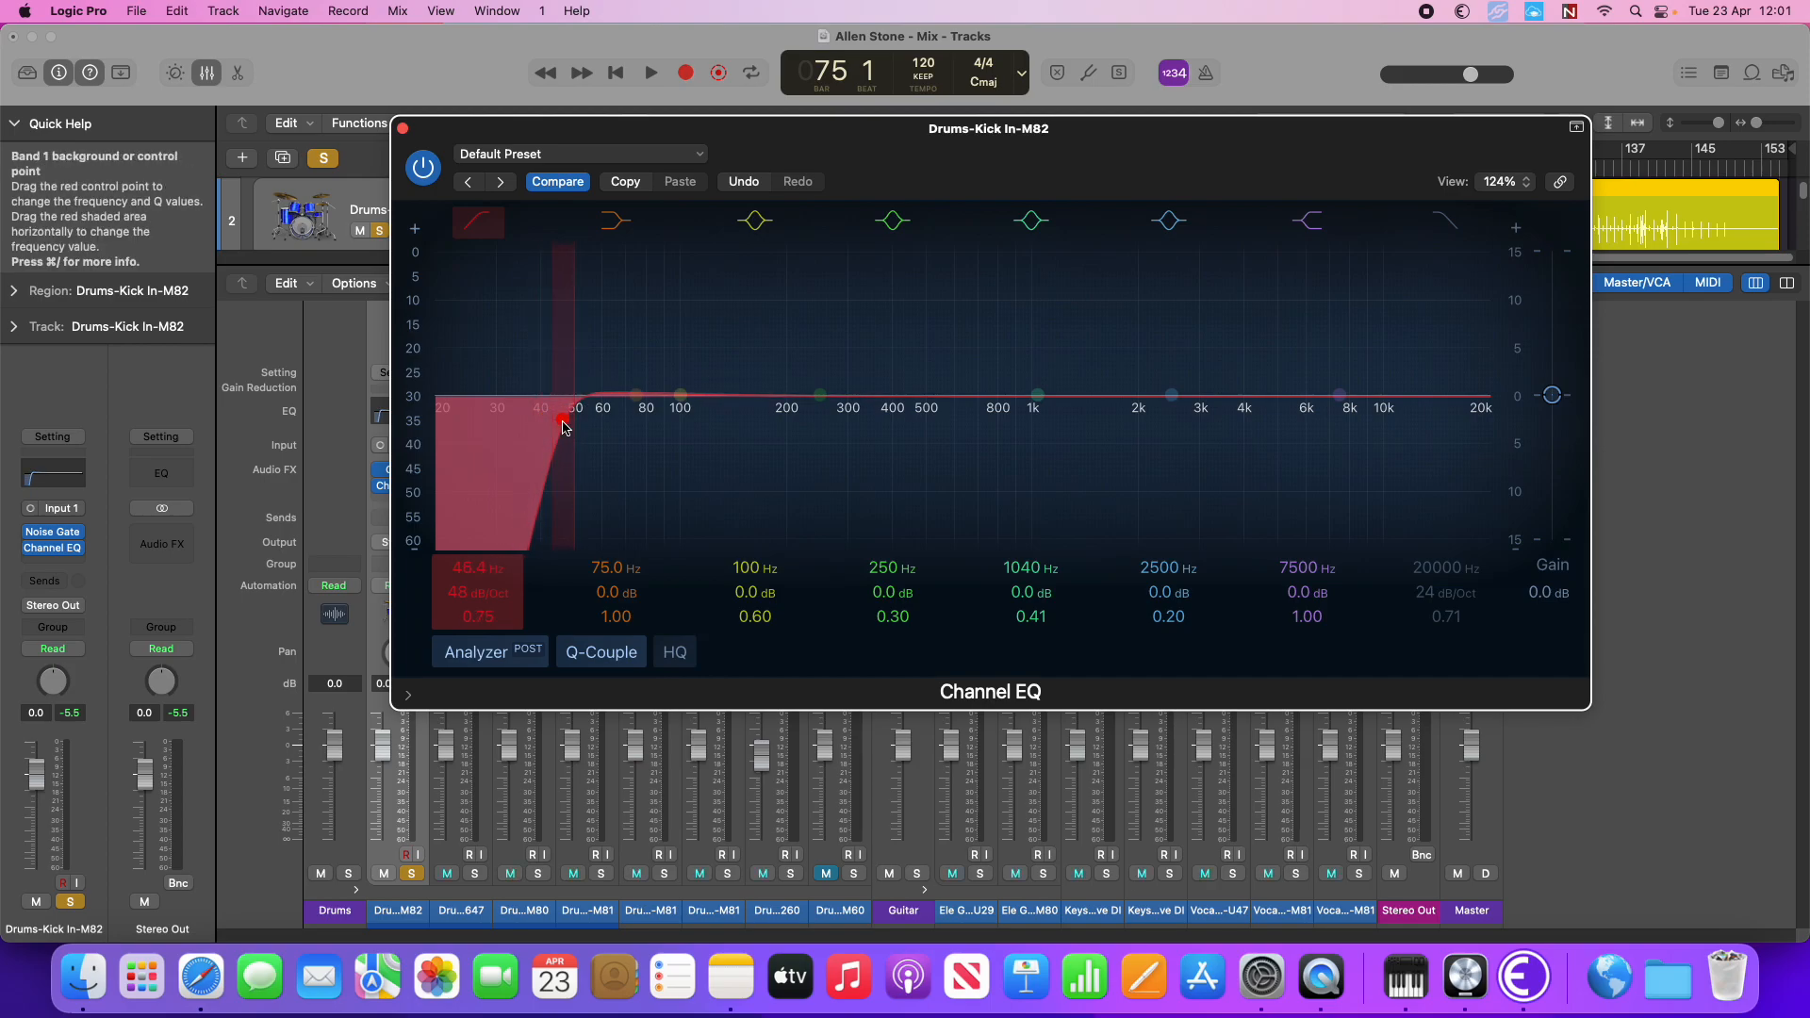
key(space)
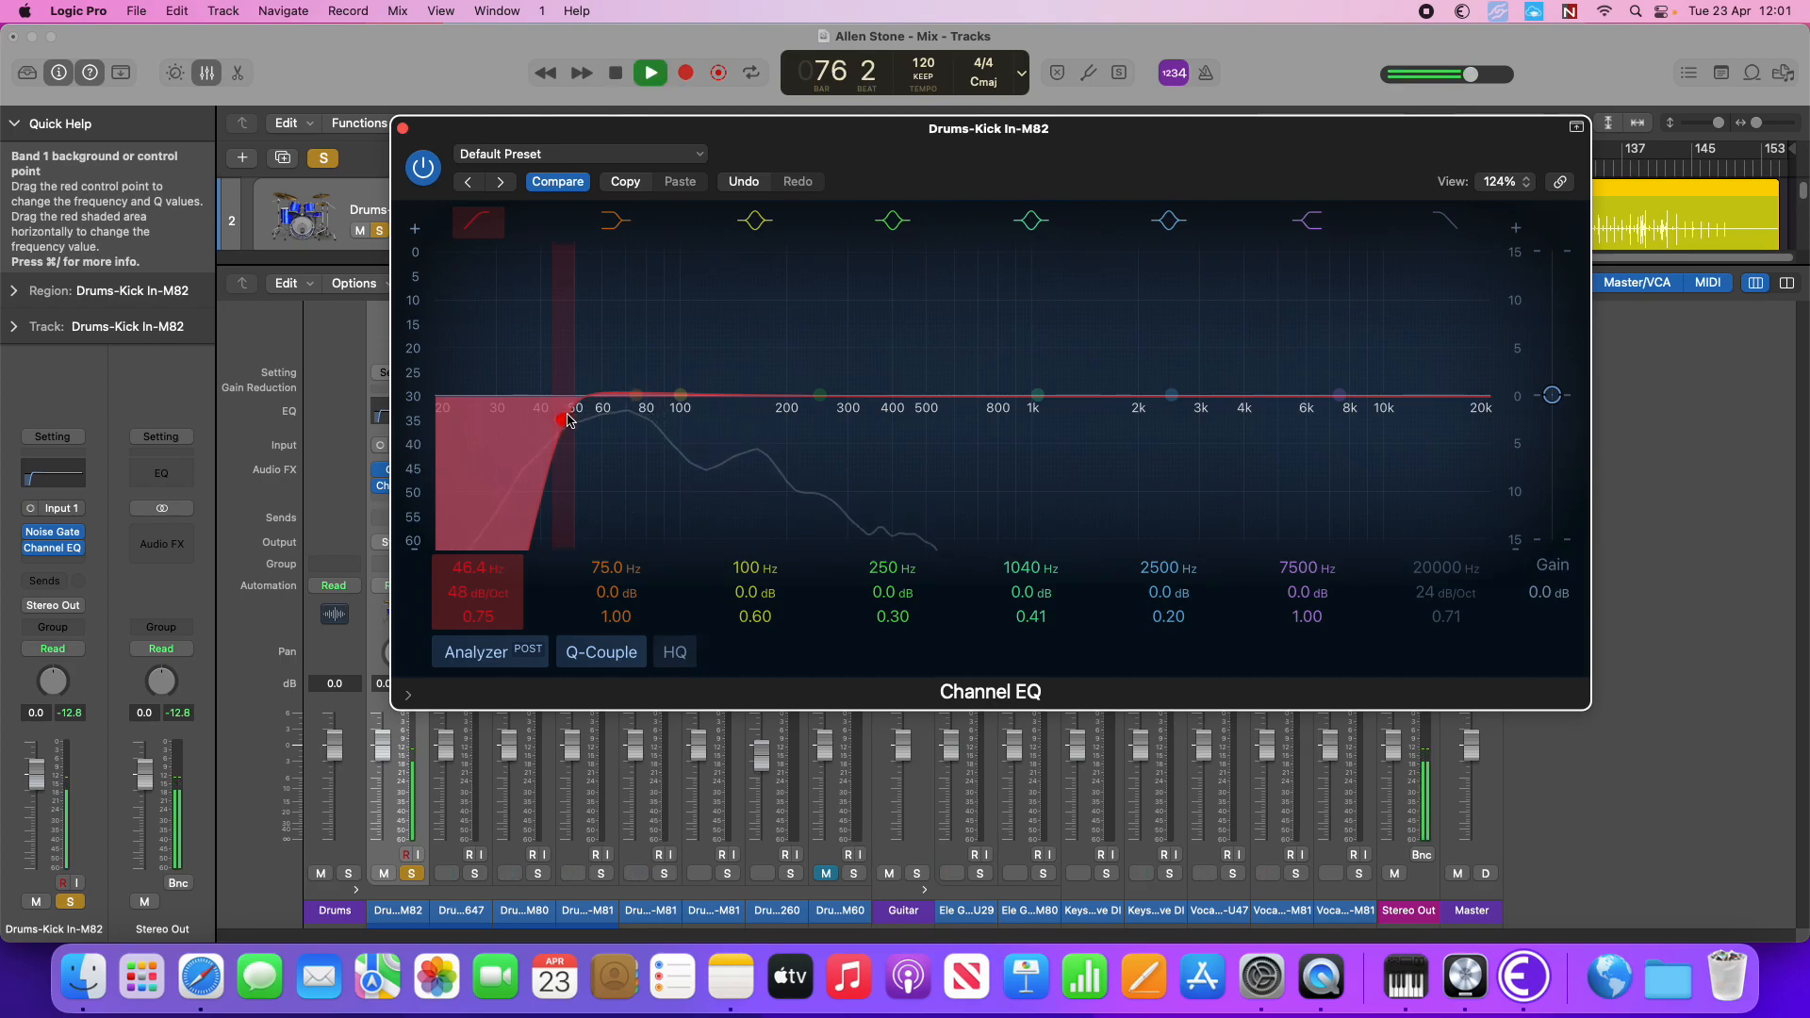
drag(567, 418, 688, 422)
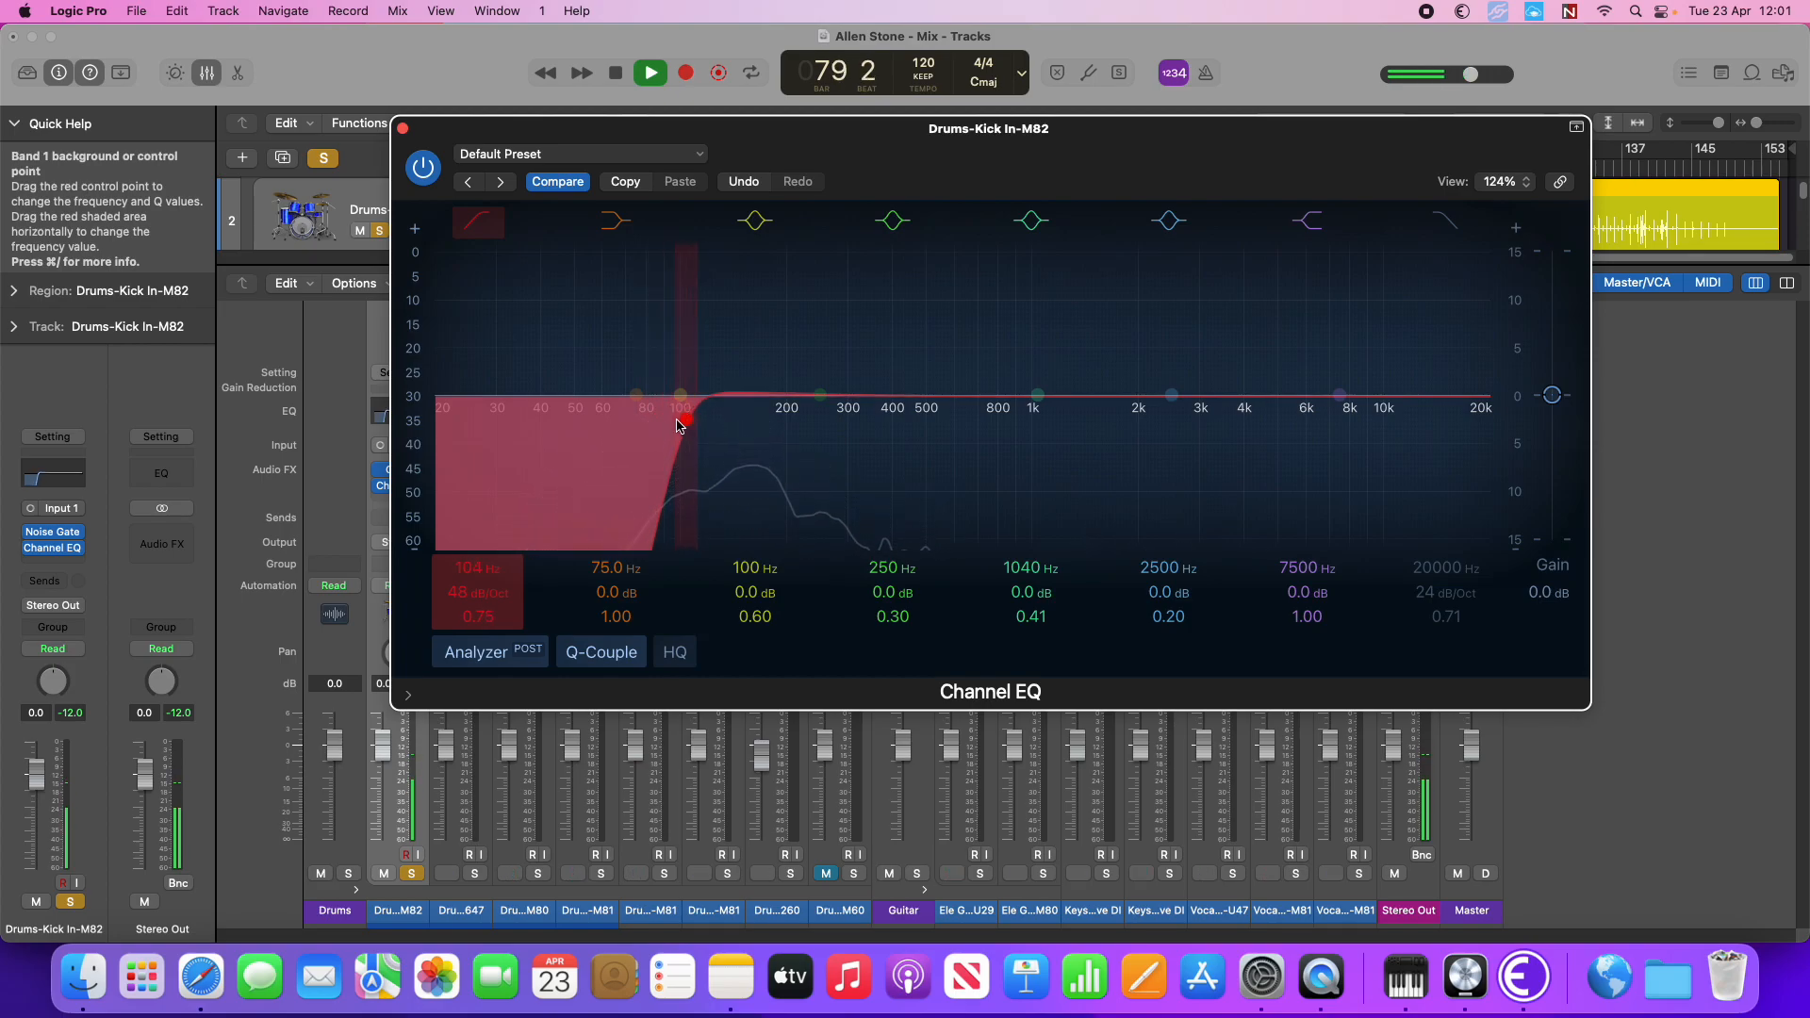
key(space)
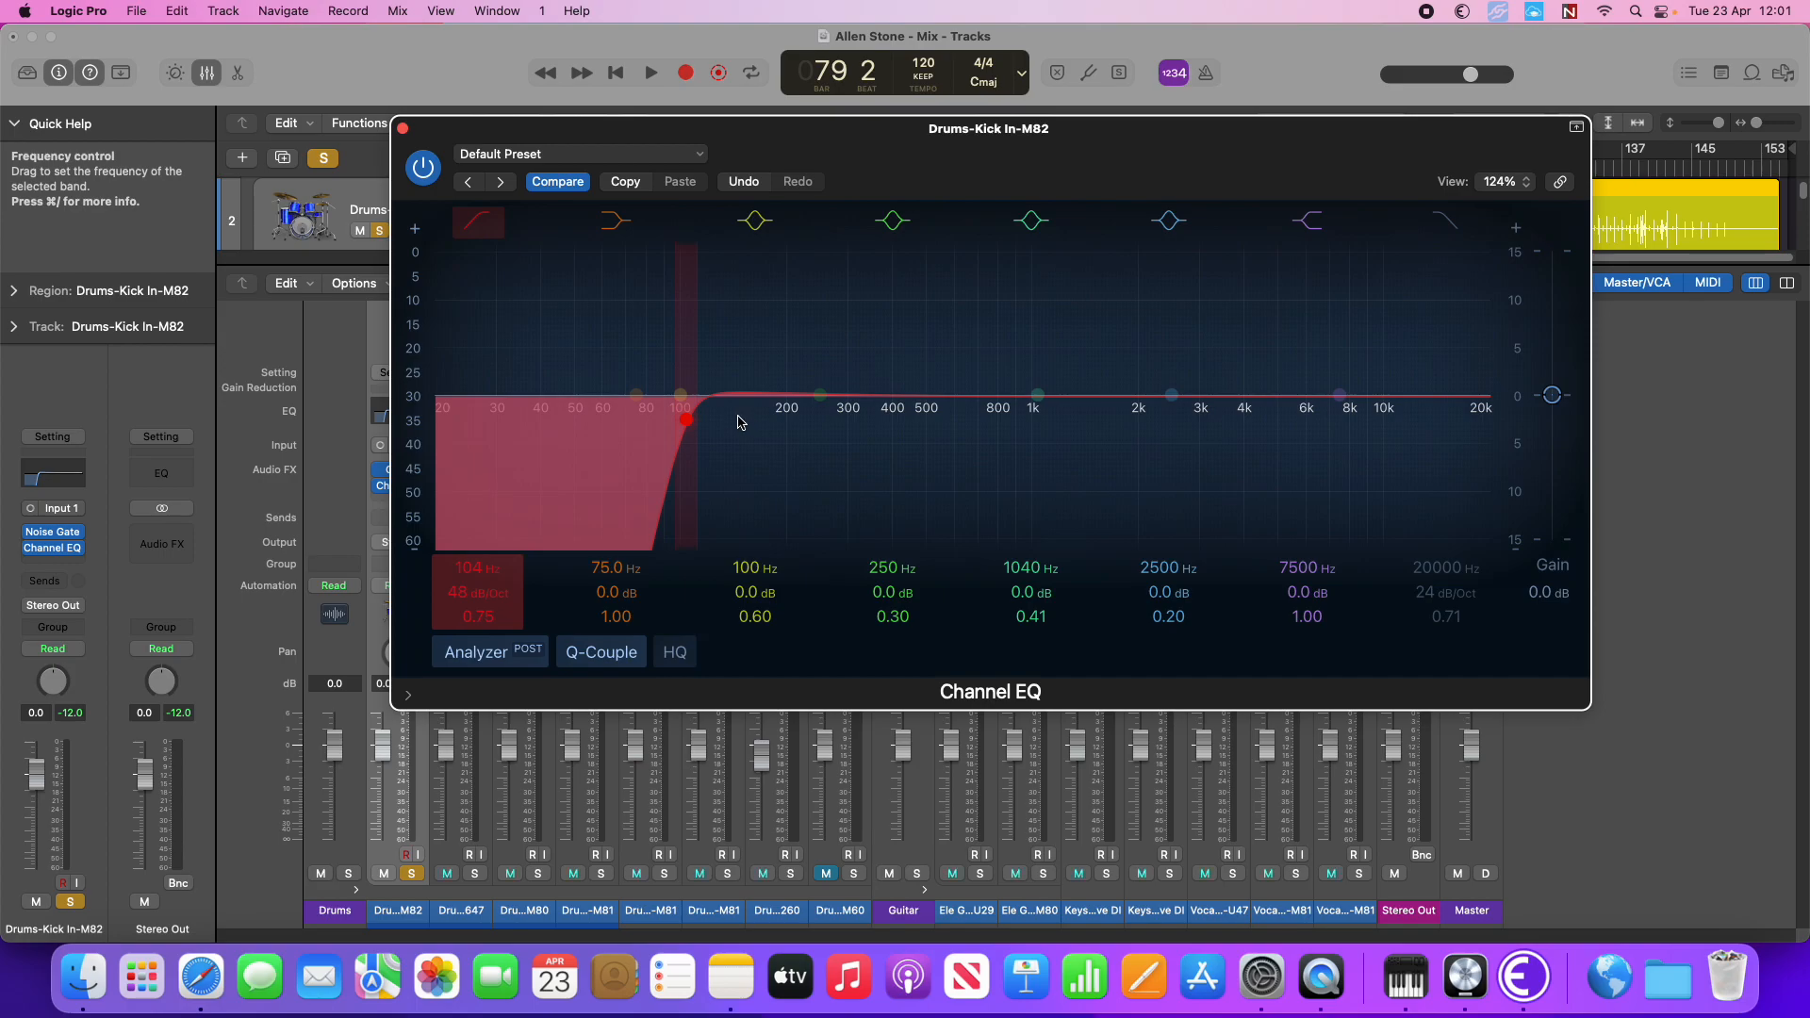
Bring the low-cut band down to 48 Hz with Q 1.20 while auditioning the kick
drag(686, 416, 567, 401)
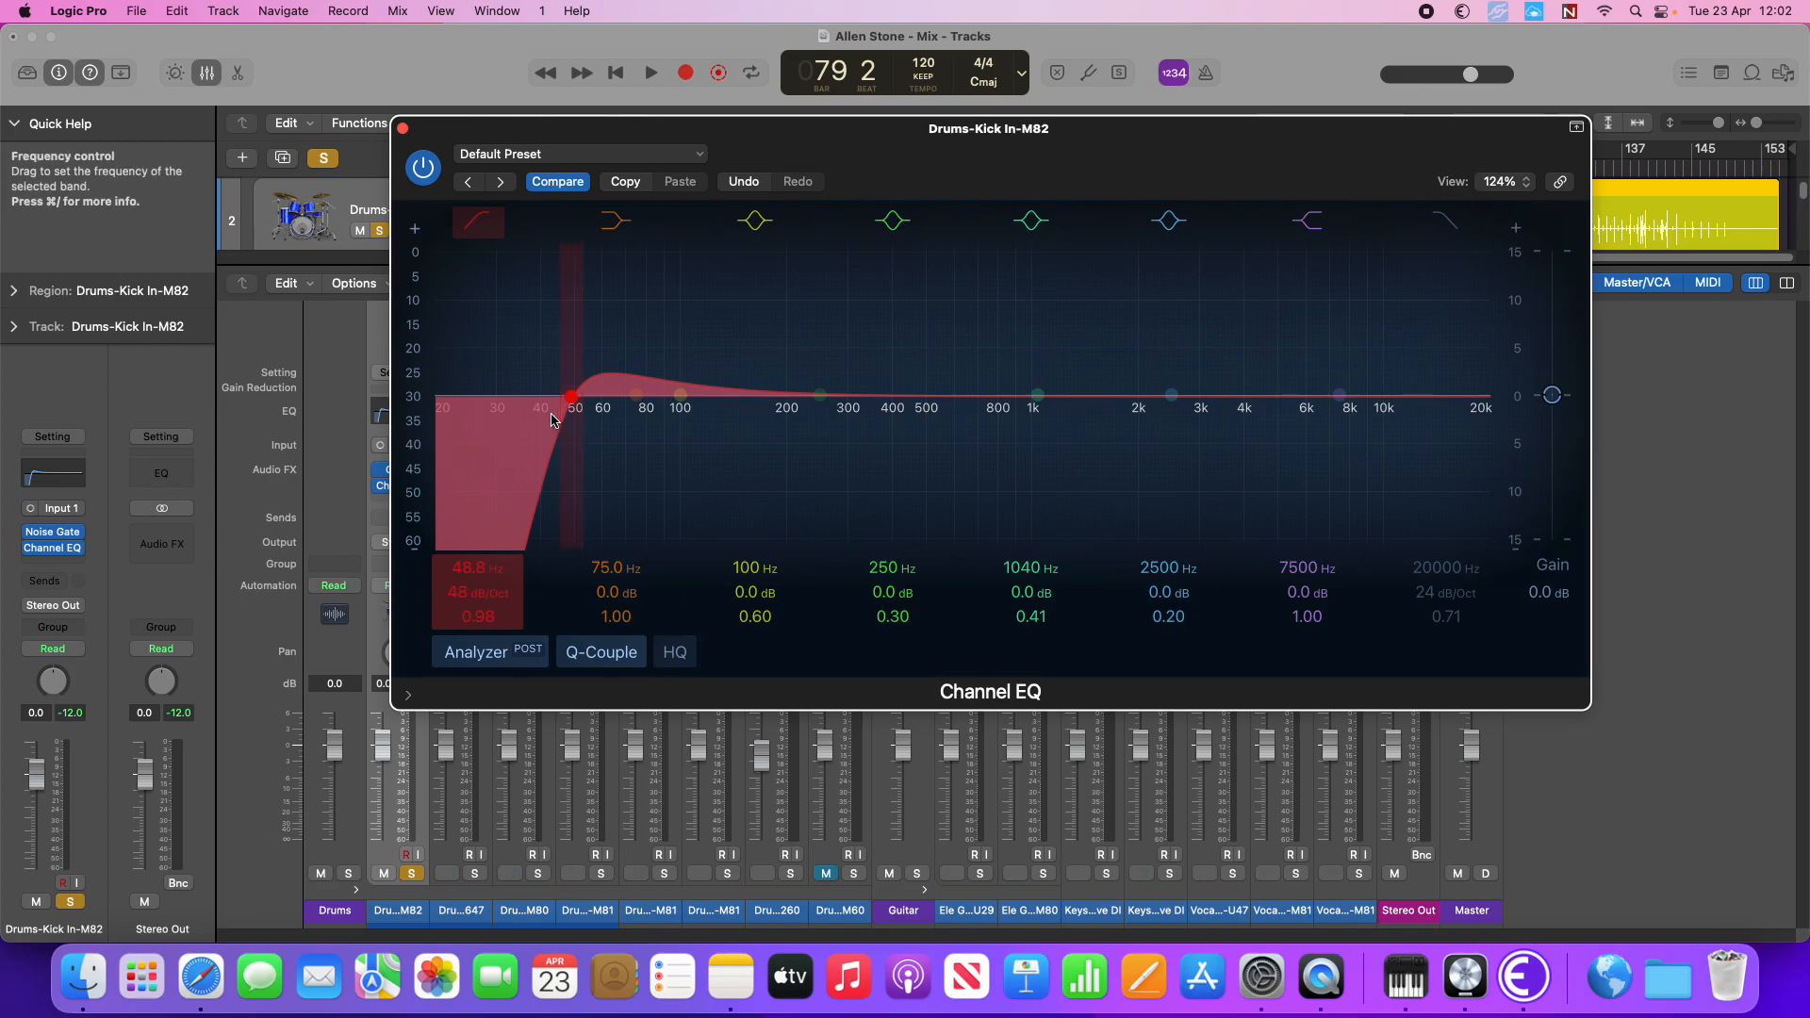
key(space)
drag(575, 404, 570, 394)
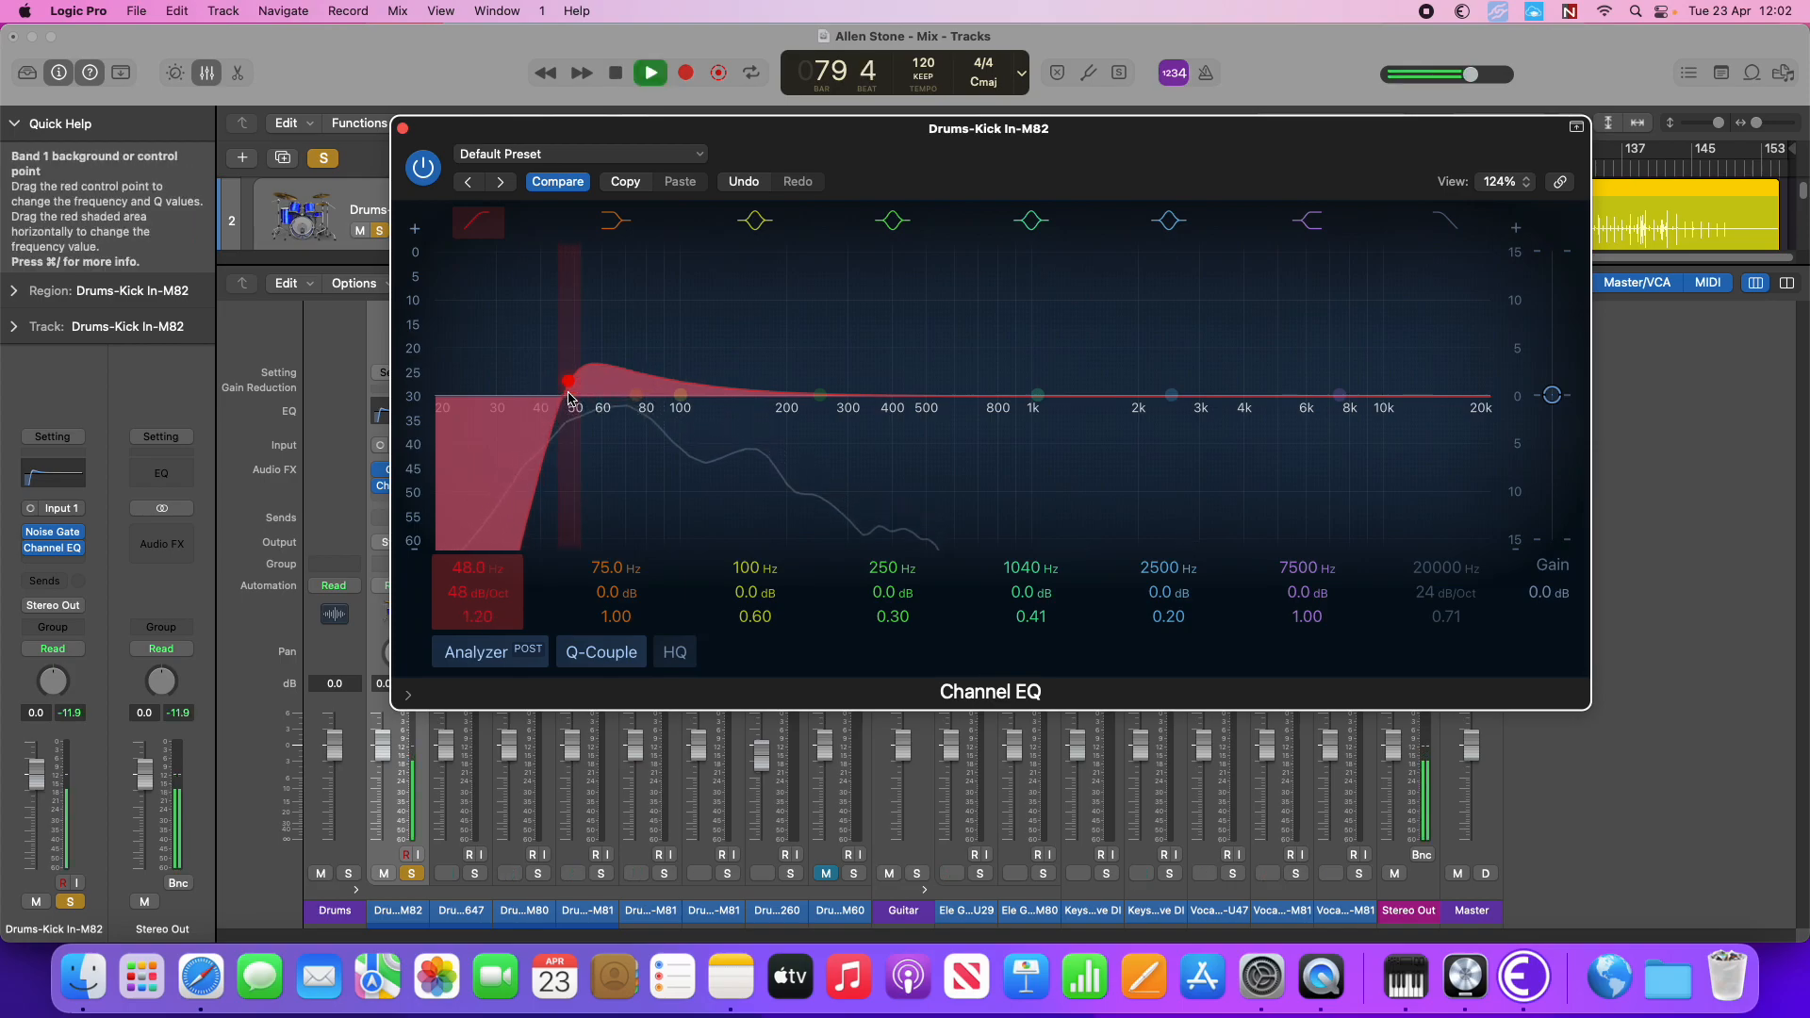
key(space)
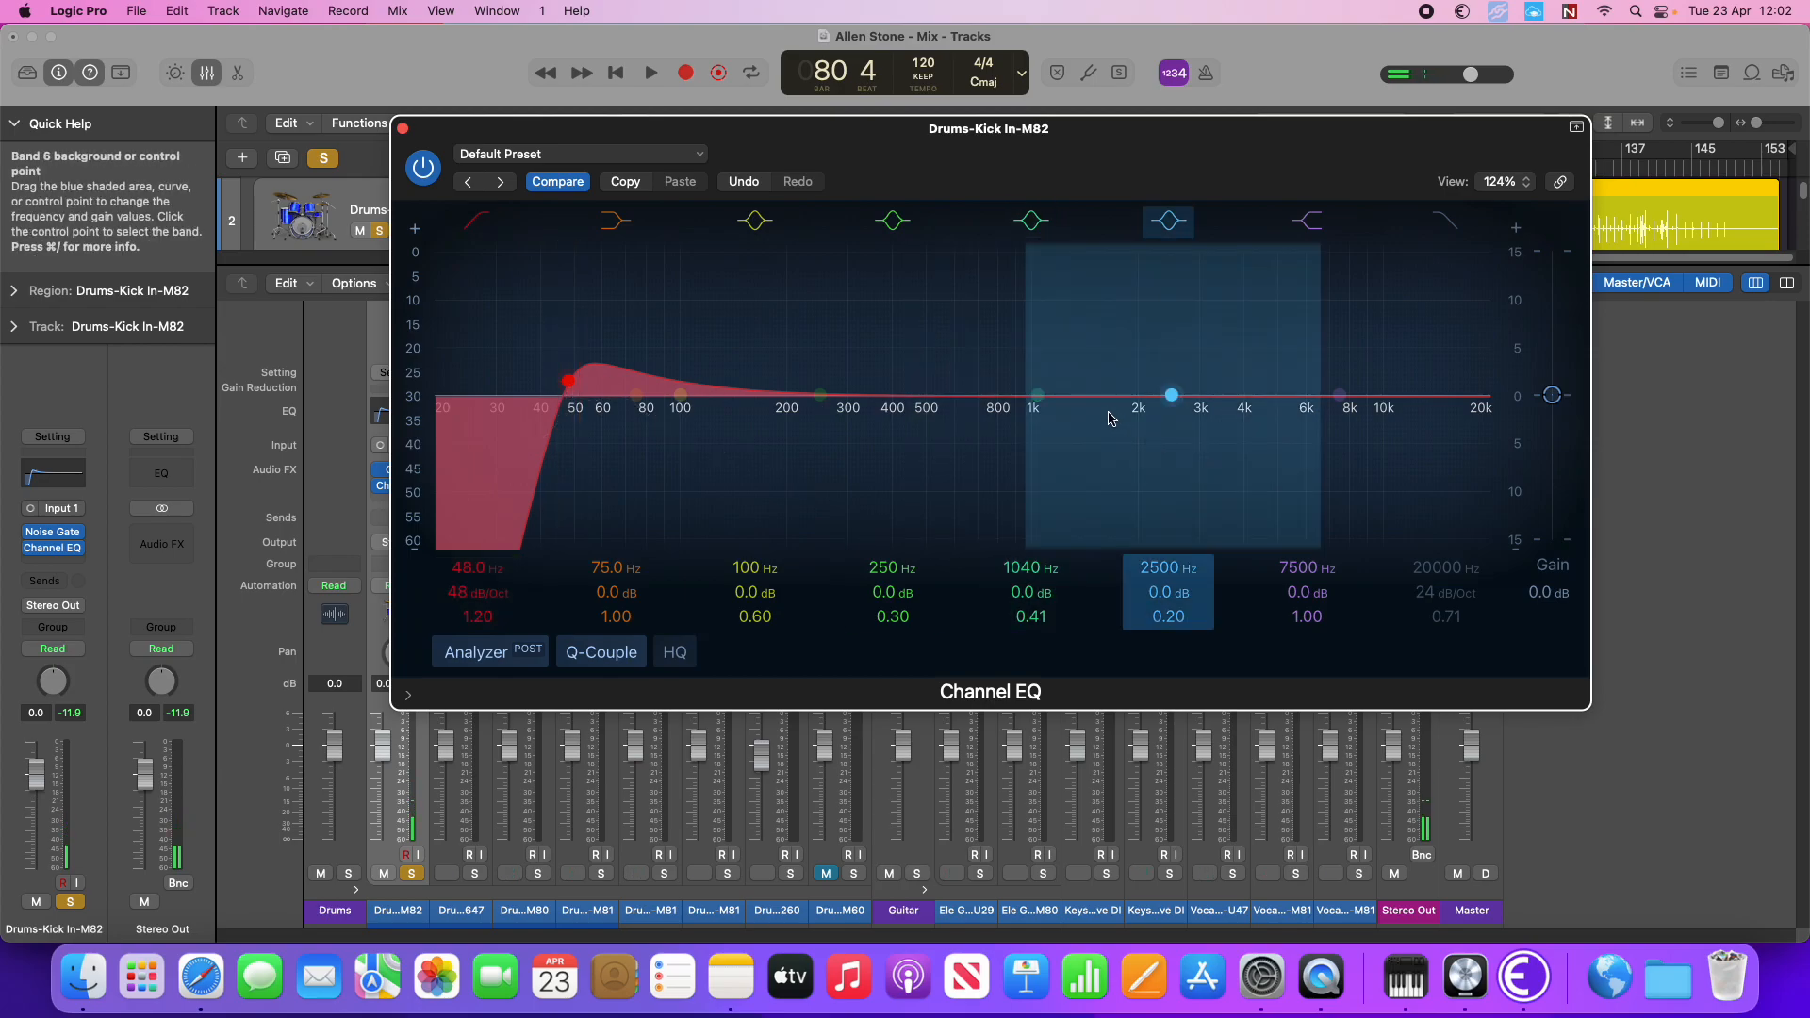
Shape EQ band 5 into a wide mid cut of -12.1 dB at 580 Hz with Q 0.23
drag(1041, 413, 931, 507)
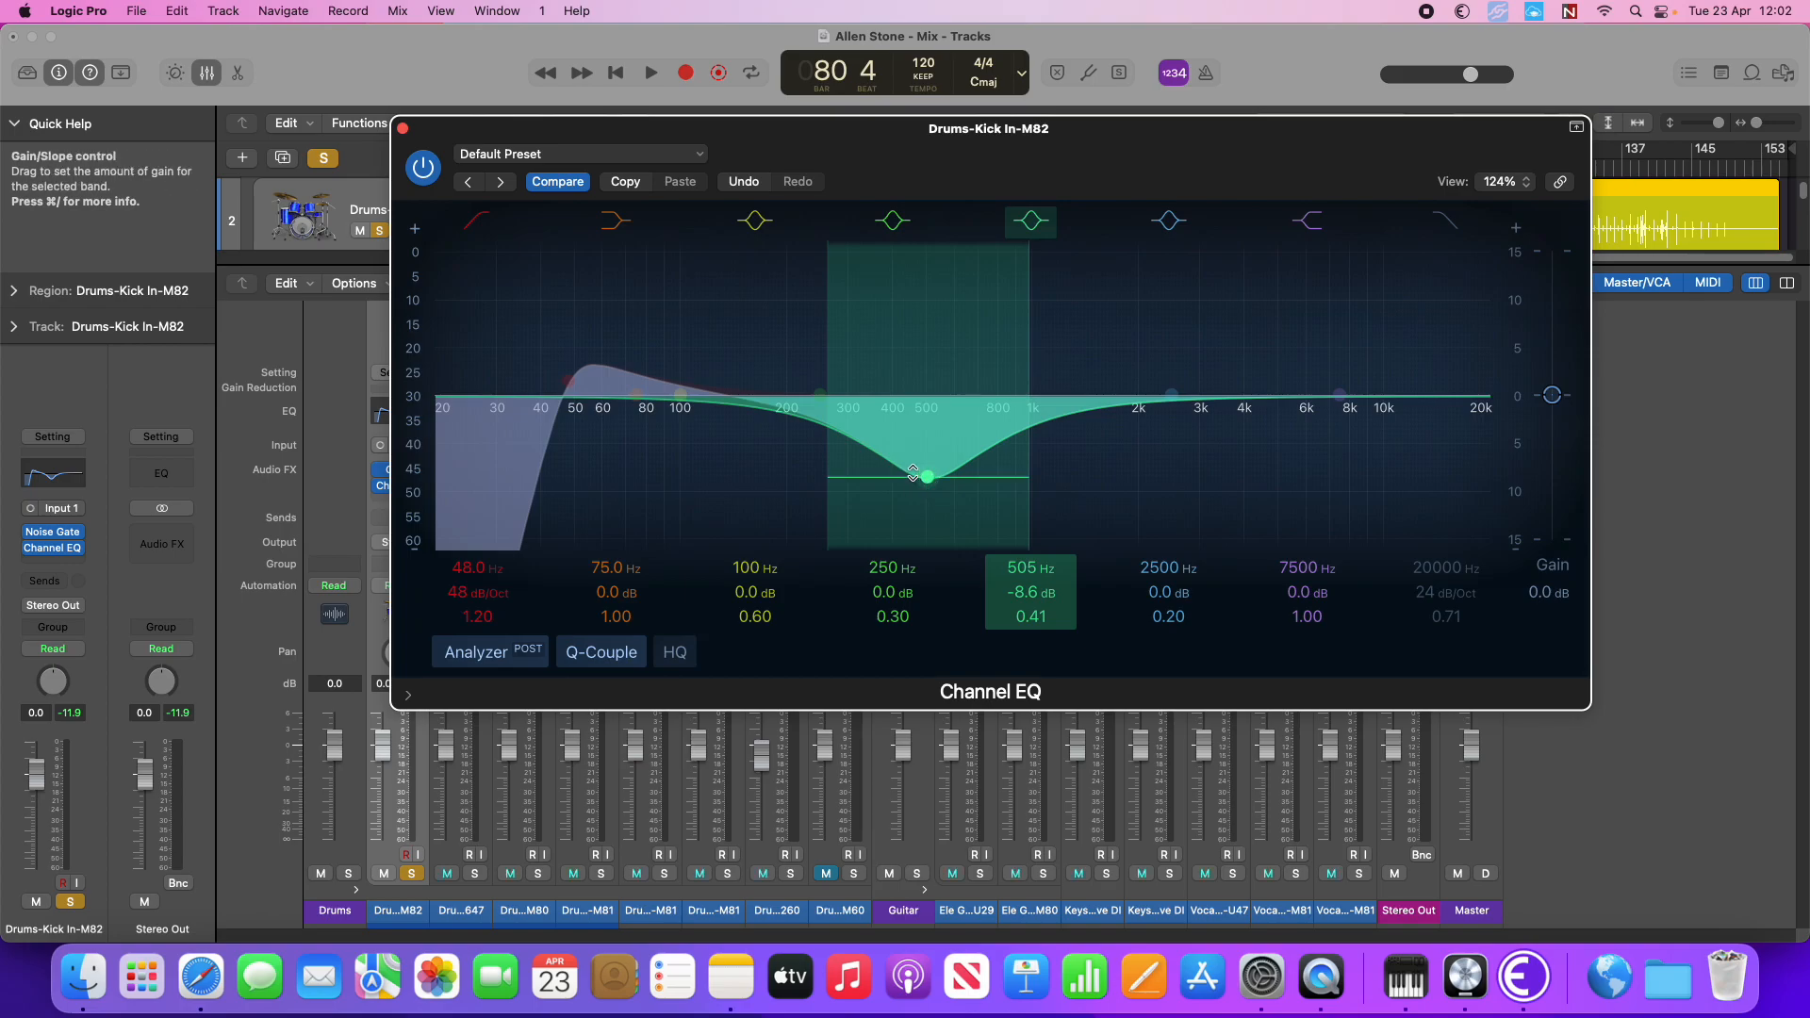
drag(933, 485, 941, 497)
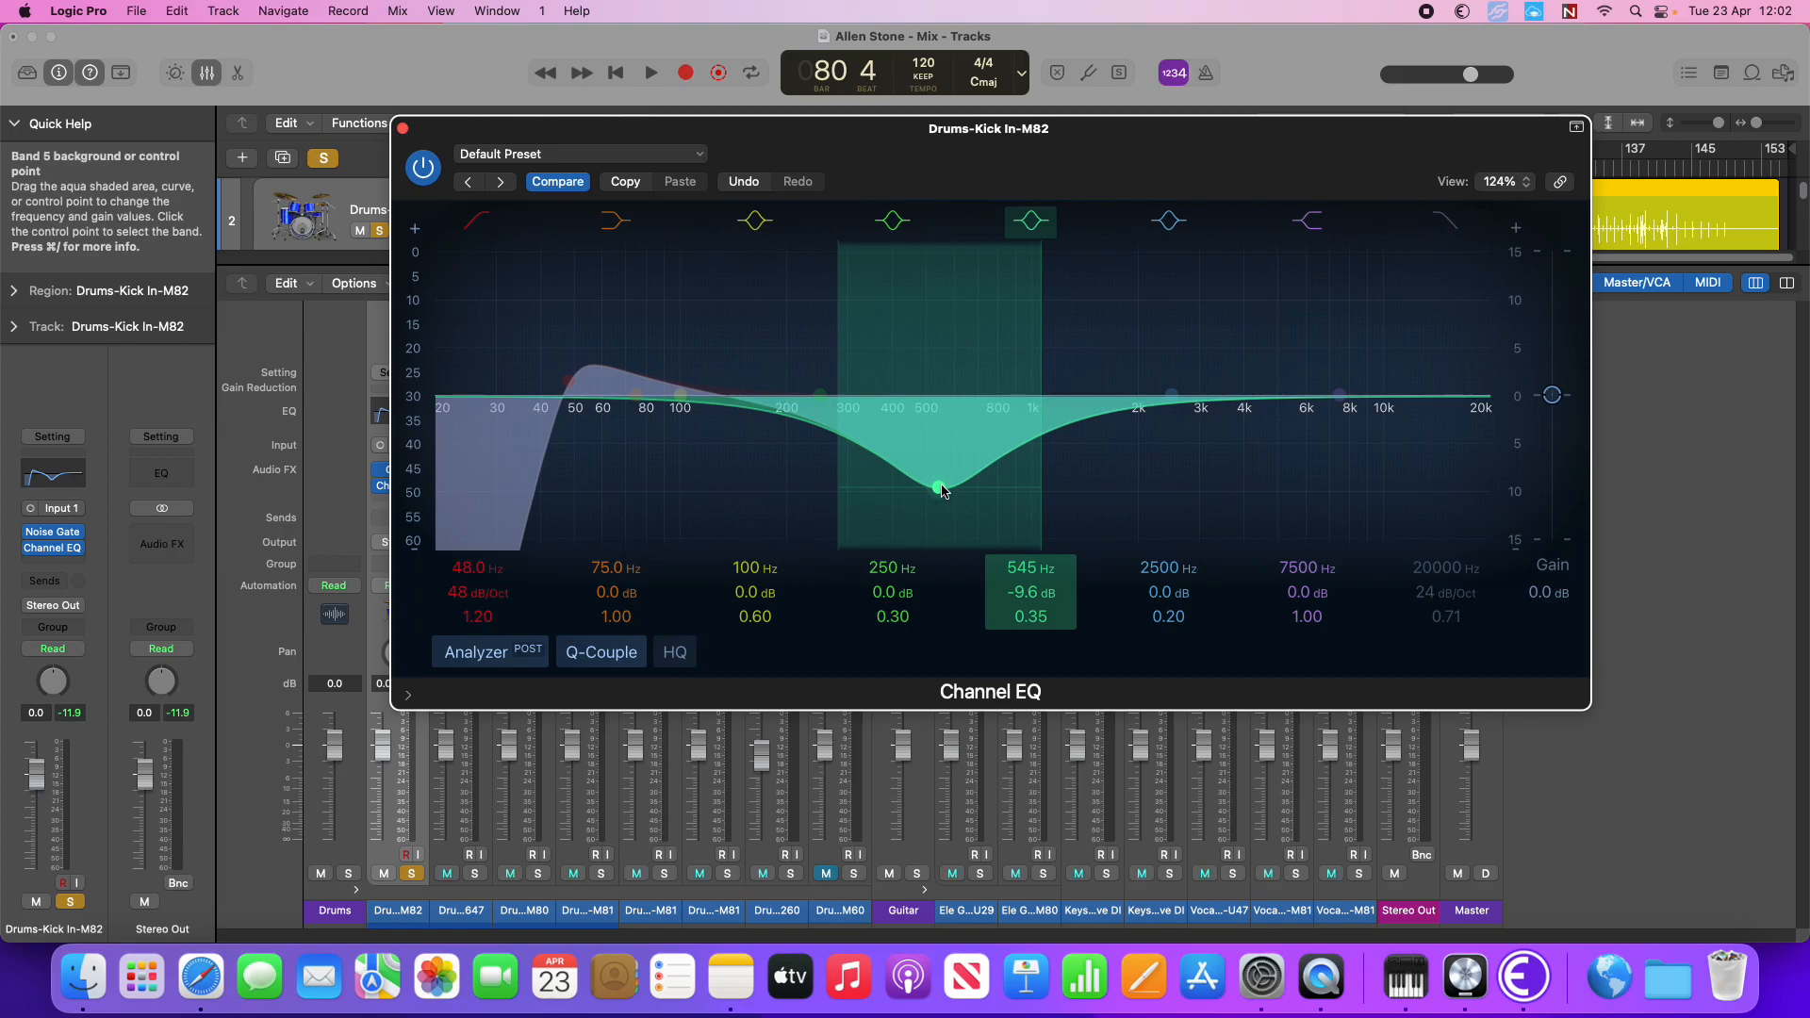
mouse_move(939, 487)
mouse_down()
mouse_move(1054, 495)
mouse_move(952, 516)
mouse_up()
Compare the kick with and without the band 5 cut during playback, leaving the band enabled
key(space)
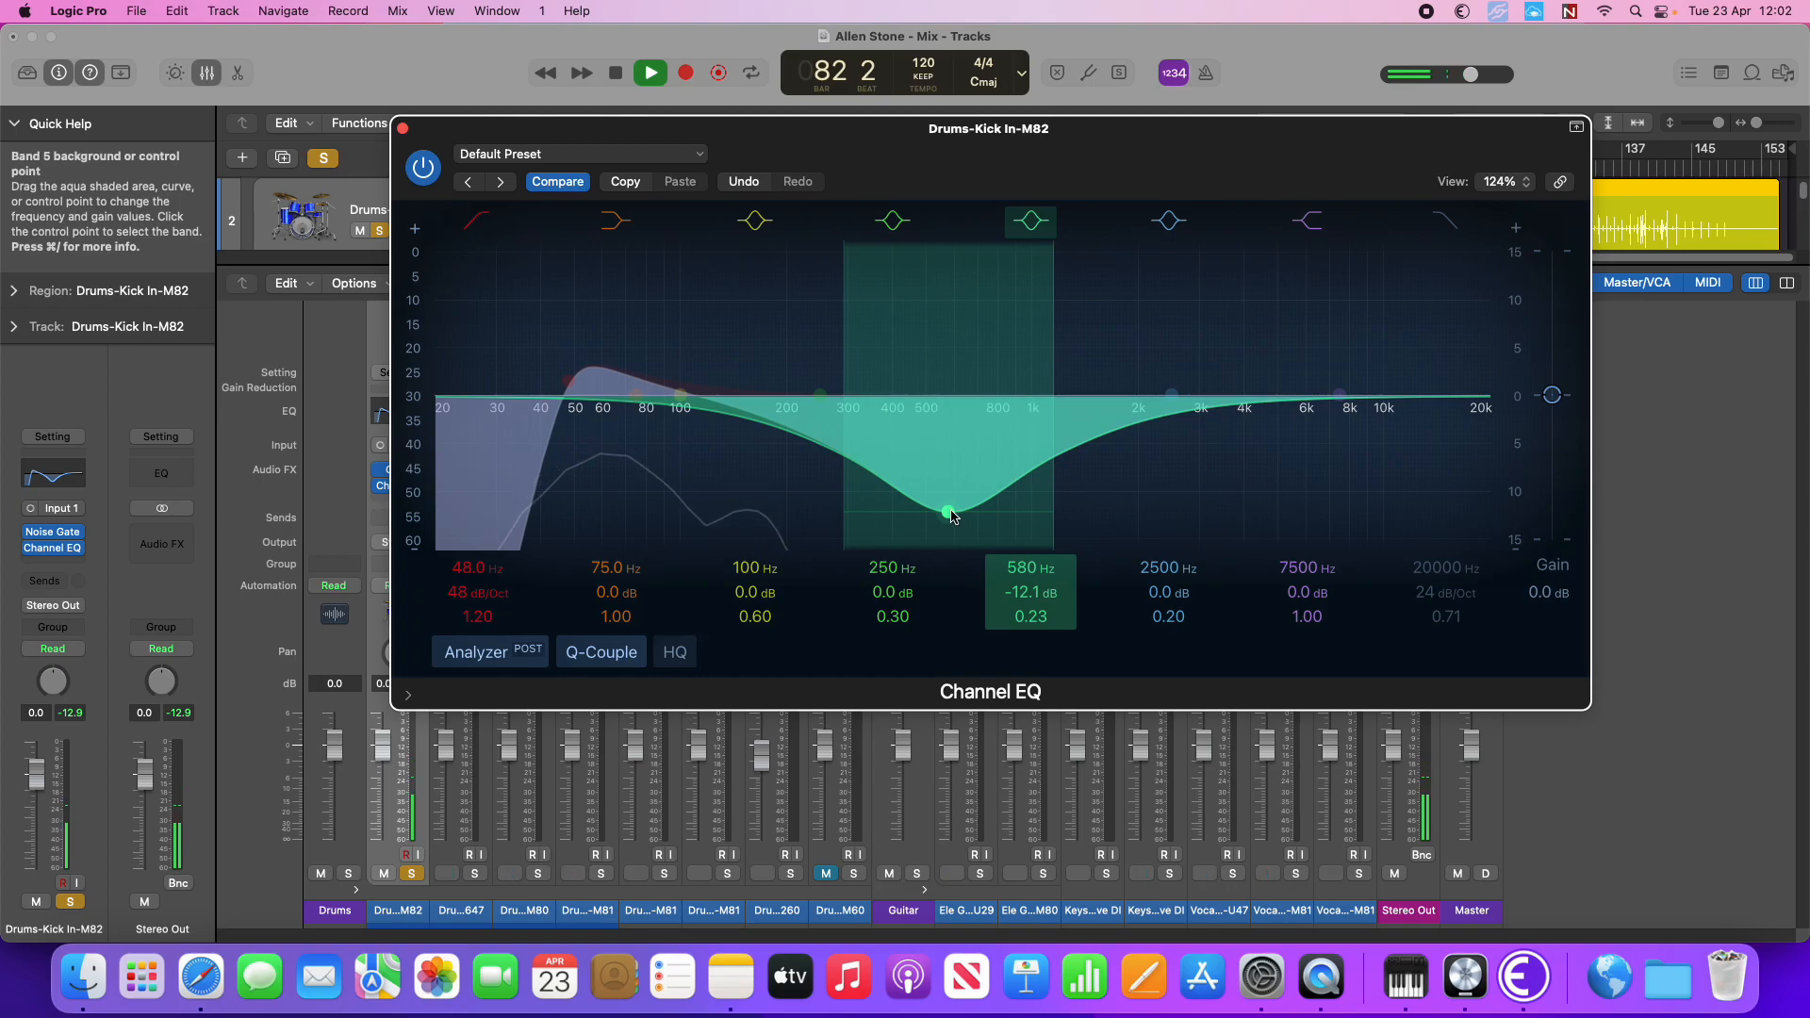
click(1036, 226)
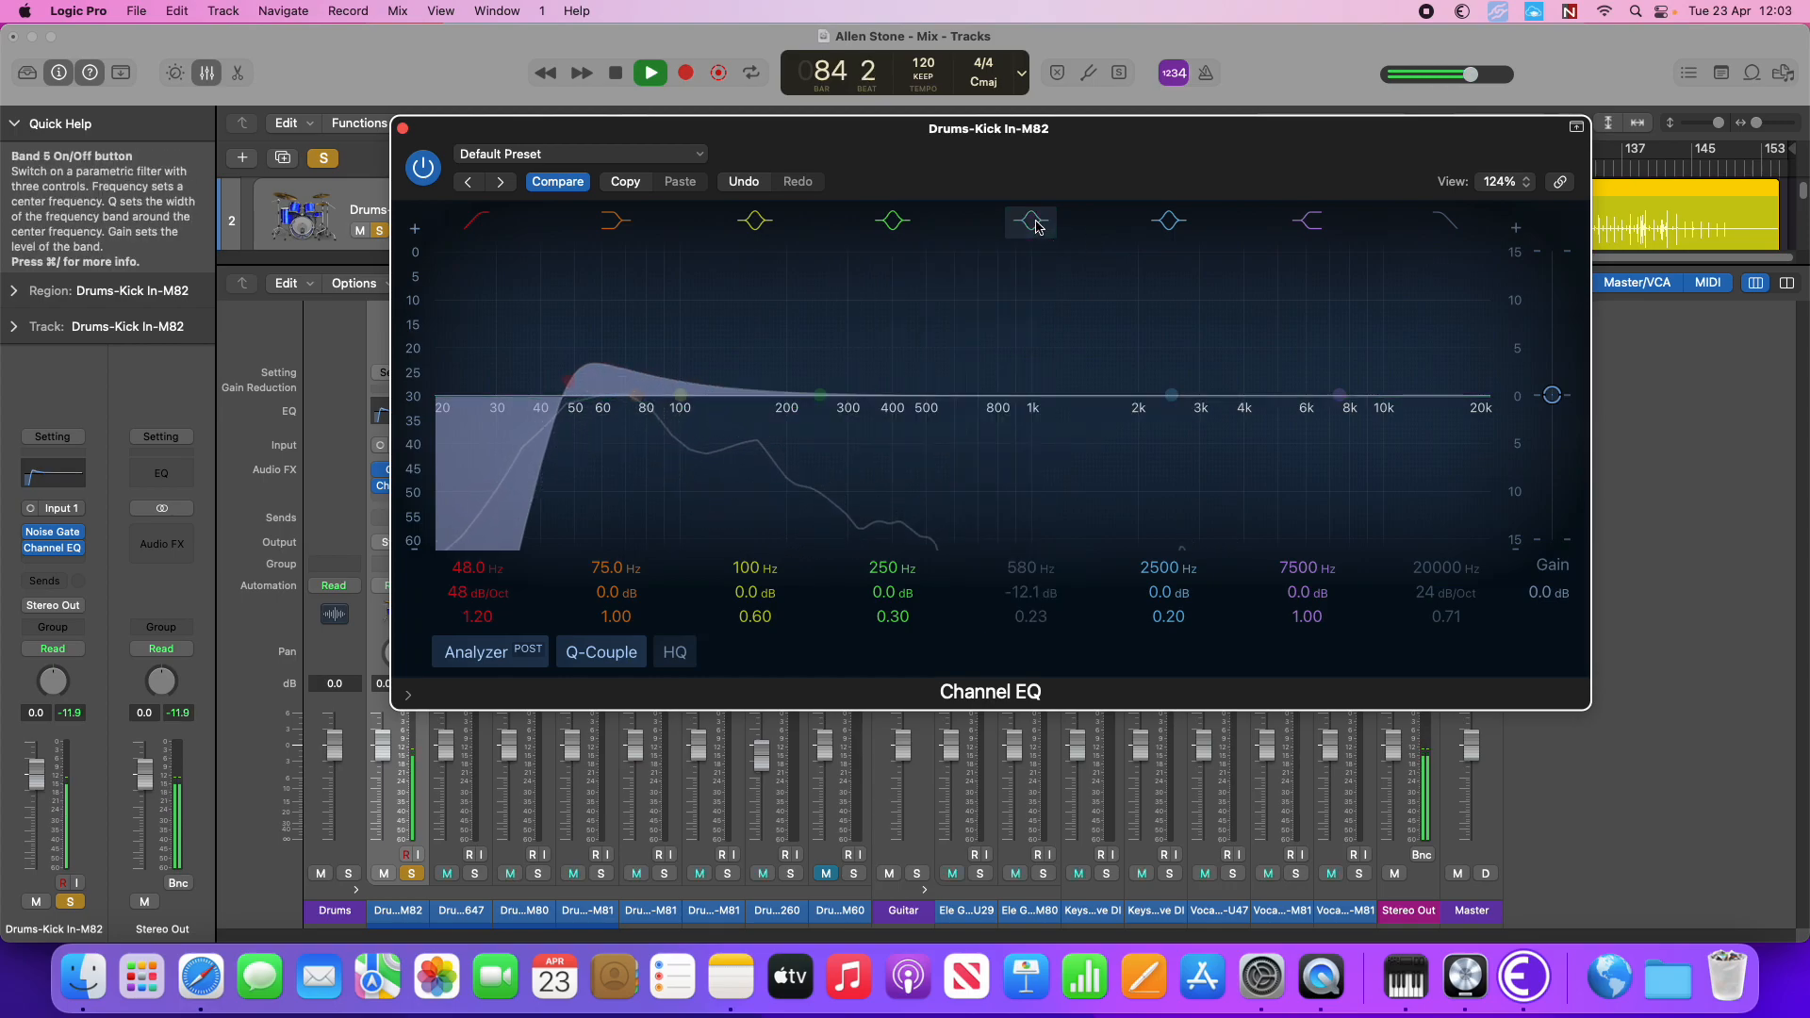
key(space)
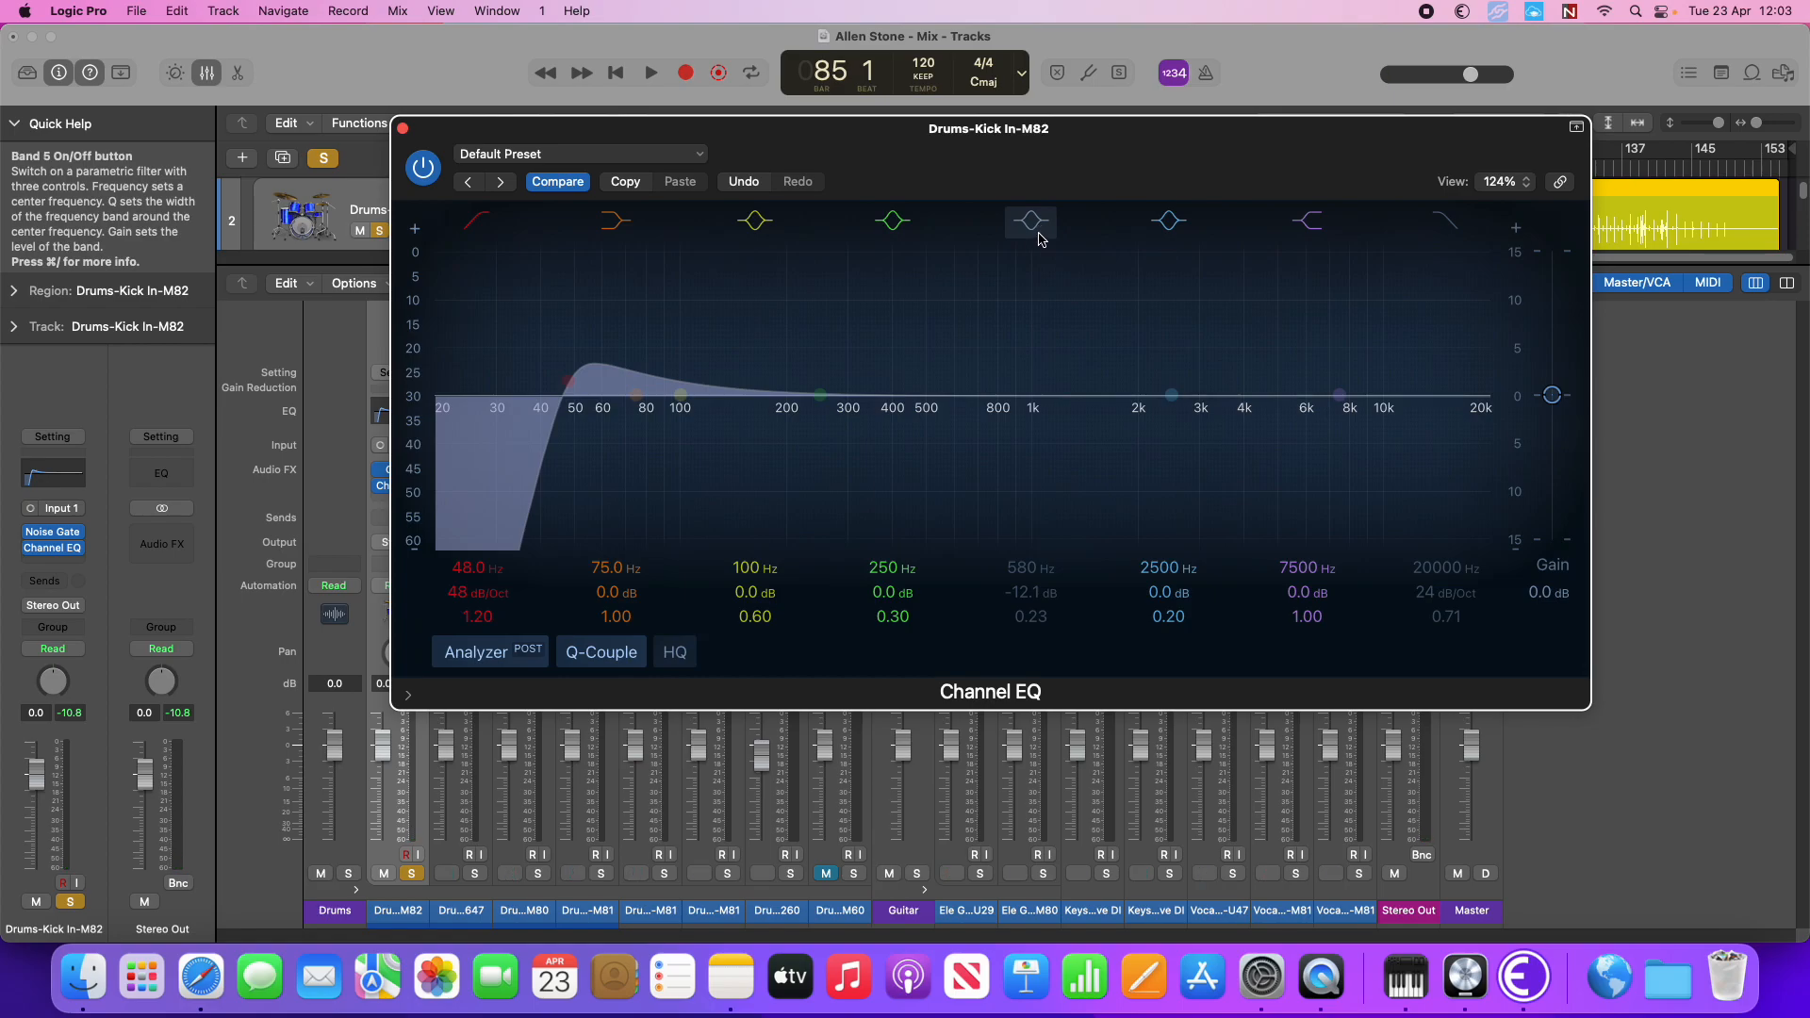
click(1040, 238)
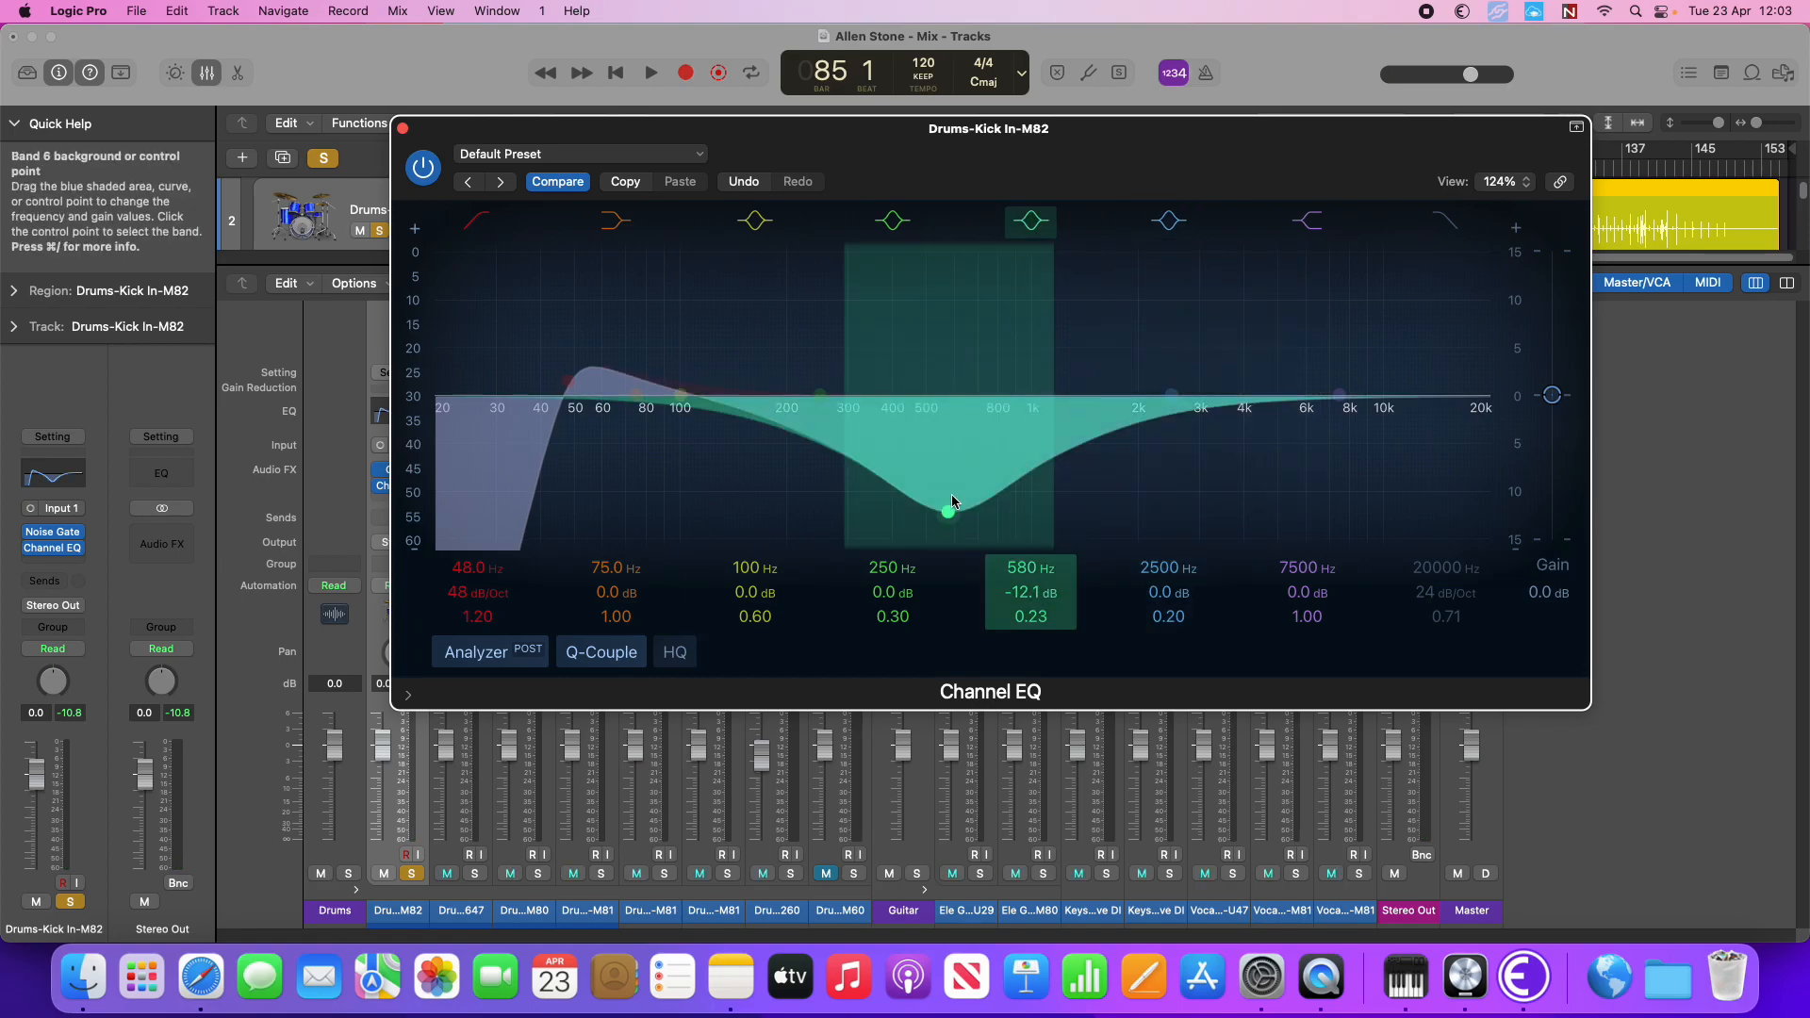
Sweep the width of the band 5 mid cut on the kick and set its Q to 0.33
scroll(949, 446, down, 3)
scroll(948, 446, up, 3)
scroll(948, 448, down, 3)
scroll(950, 456, up, 2)
scroll(948, 454, up, 5)
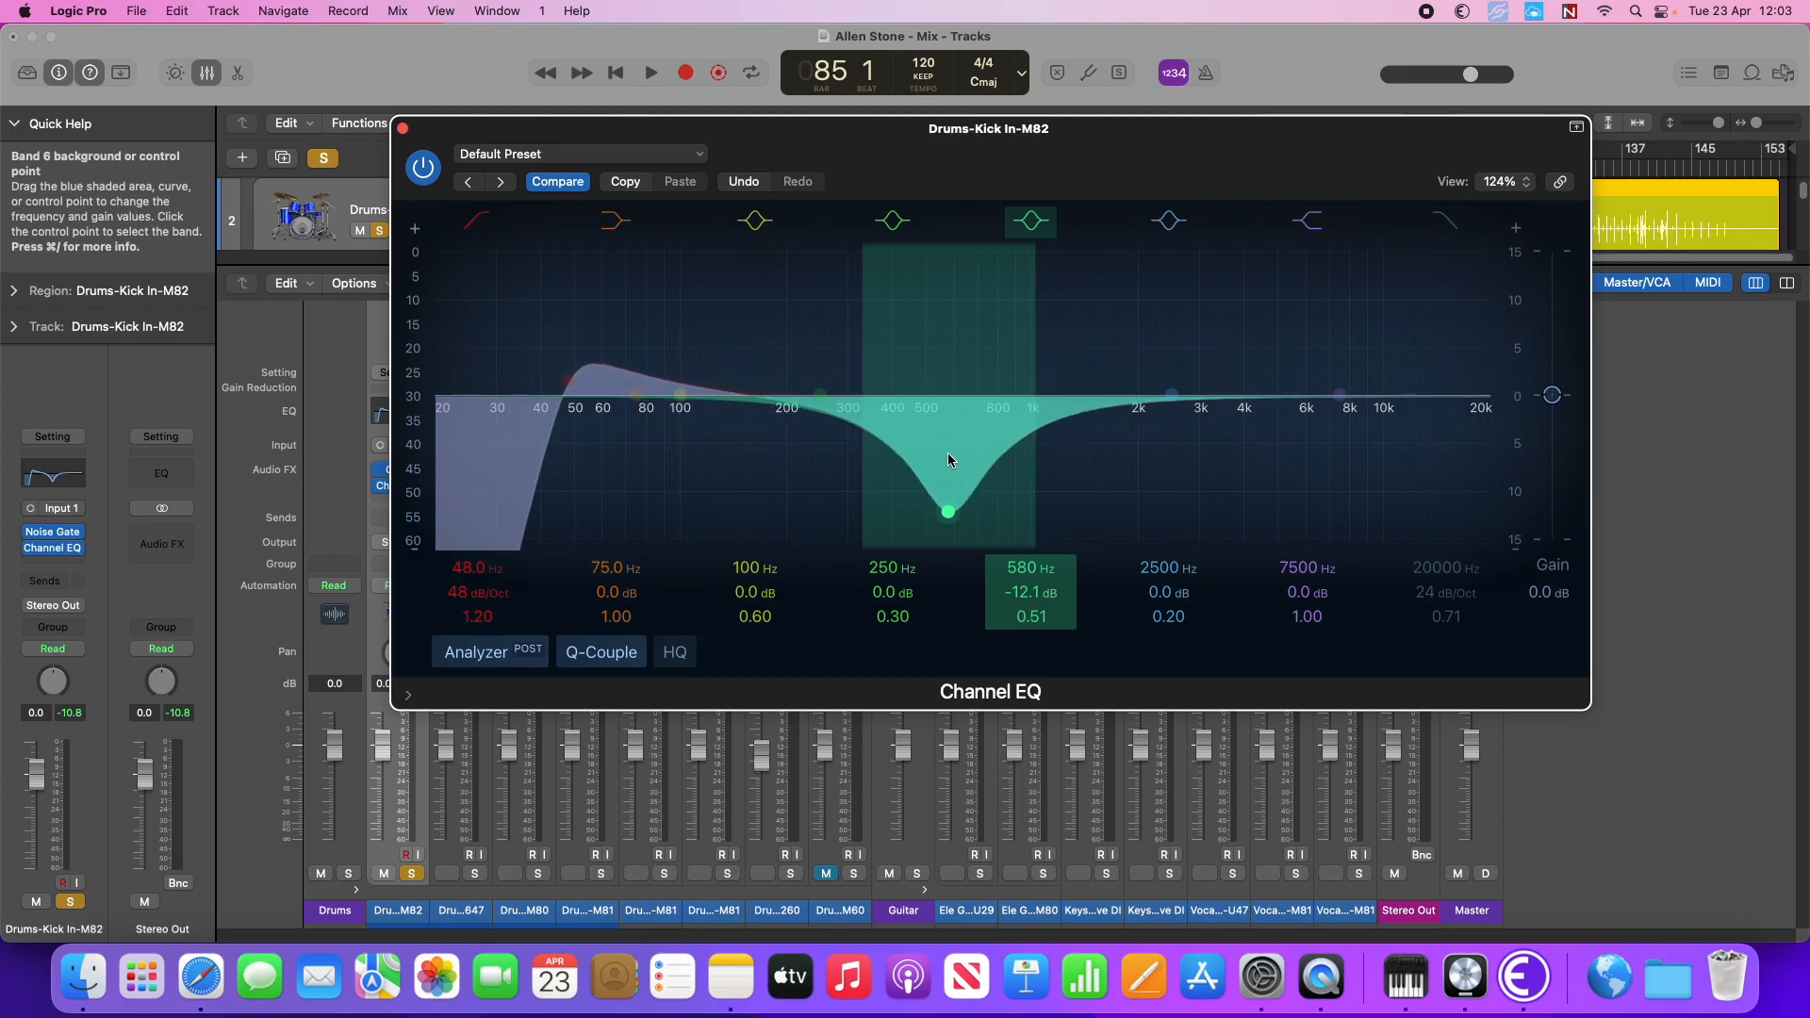
scroll(947, 456, down, 2)
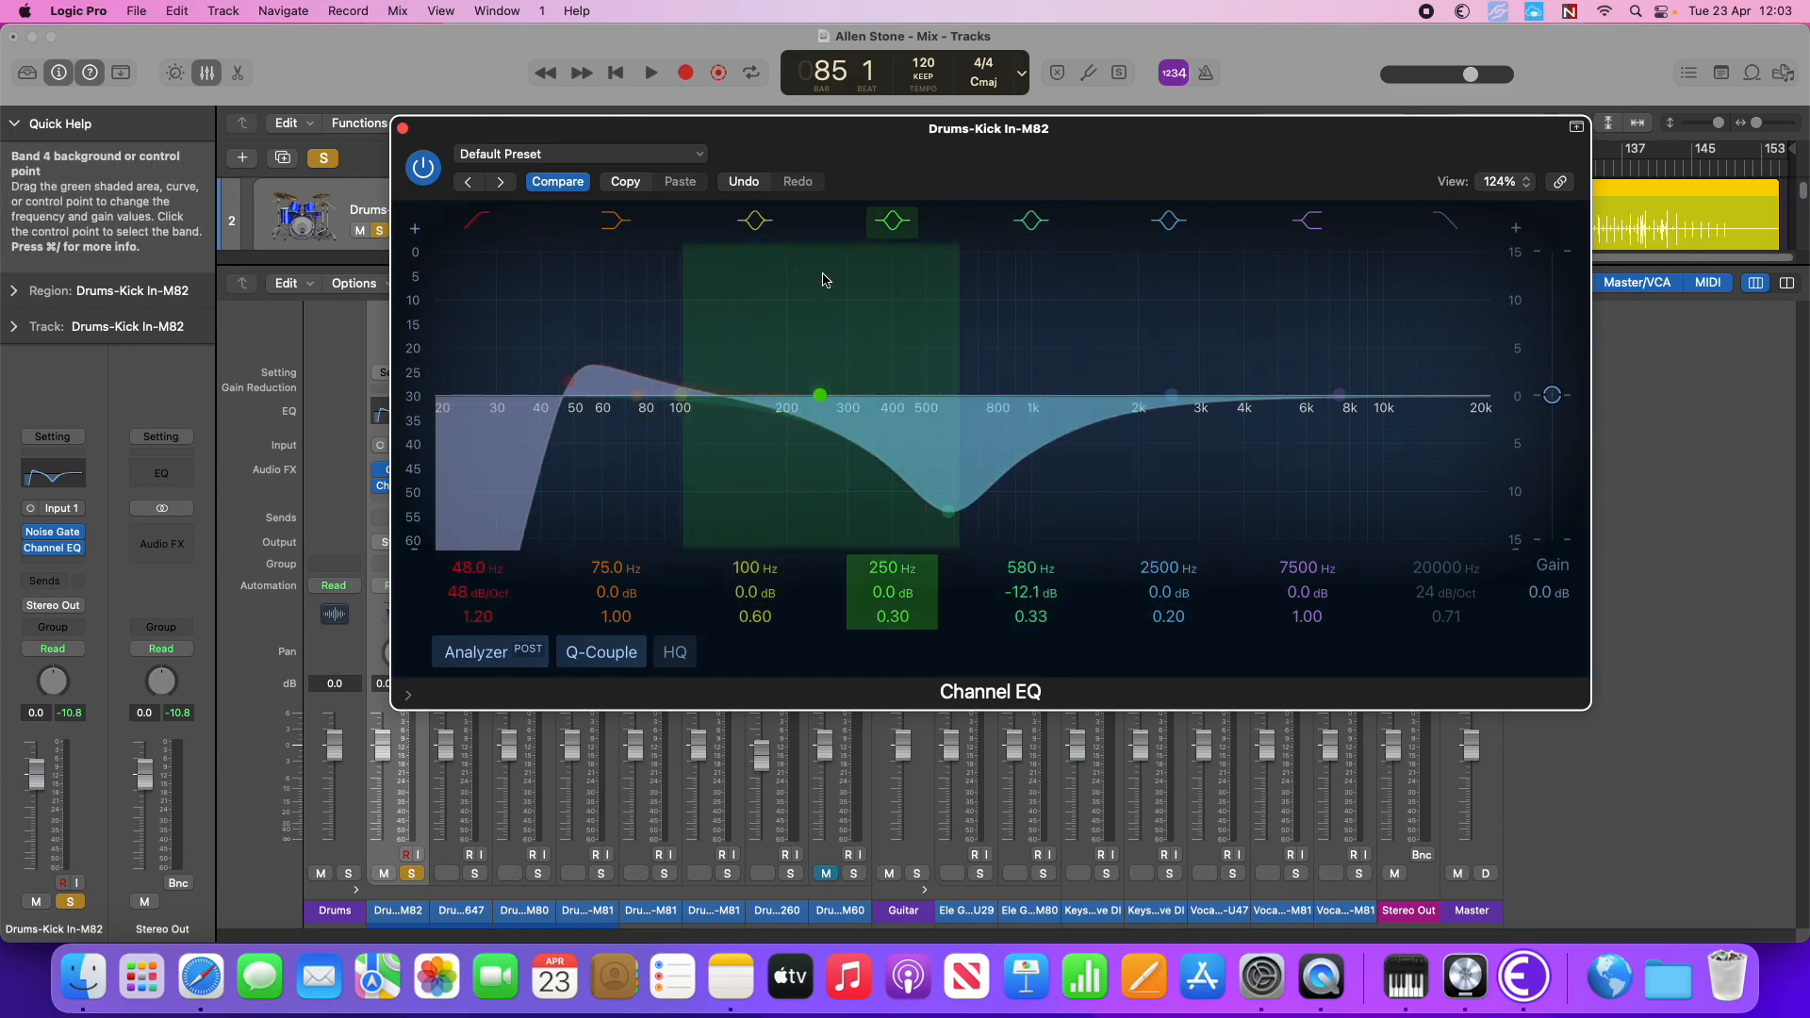
Try cuts of about -5 dB on EQ bands 3, 4, 6 and 7 of the kick, and undo the EQ changes
drag(1193, 407, 1241, 398)
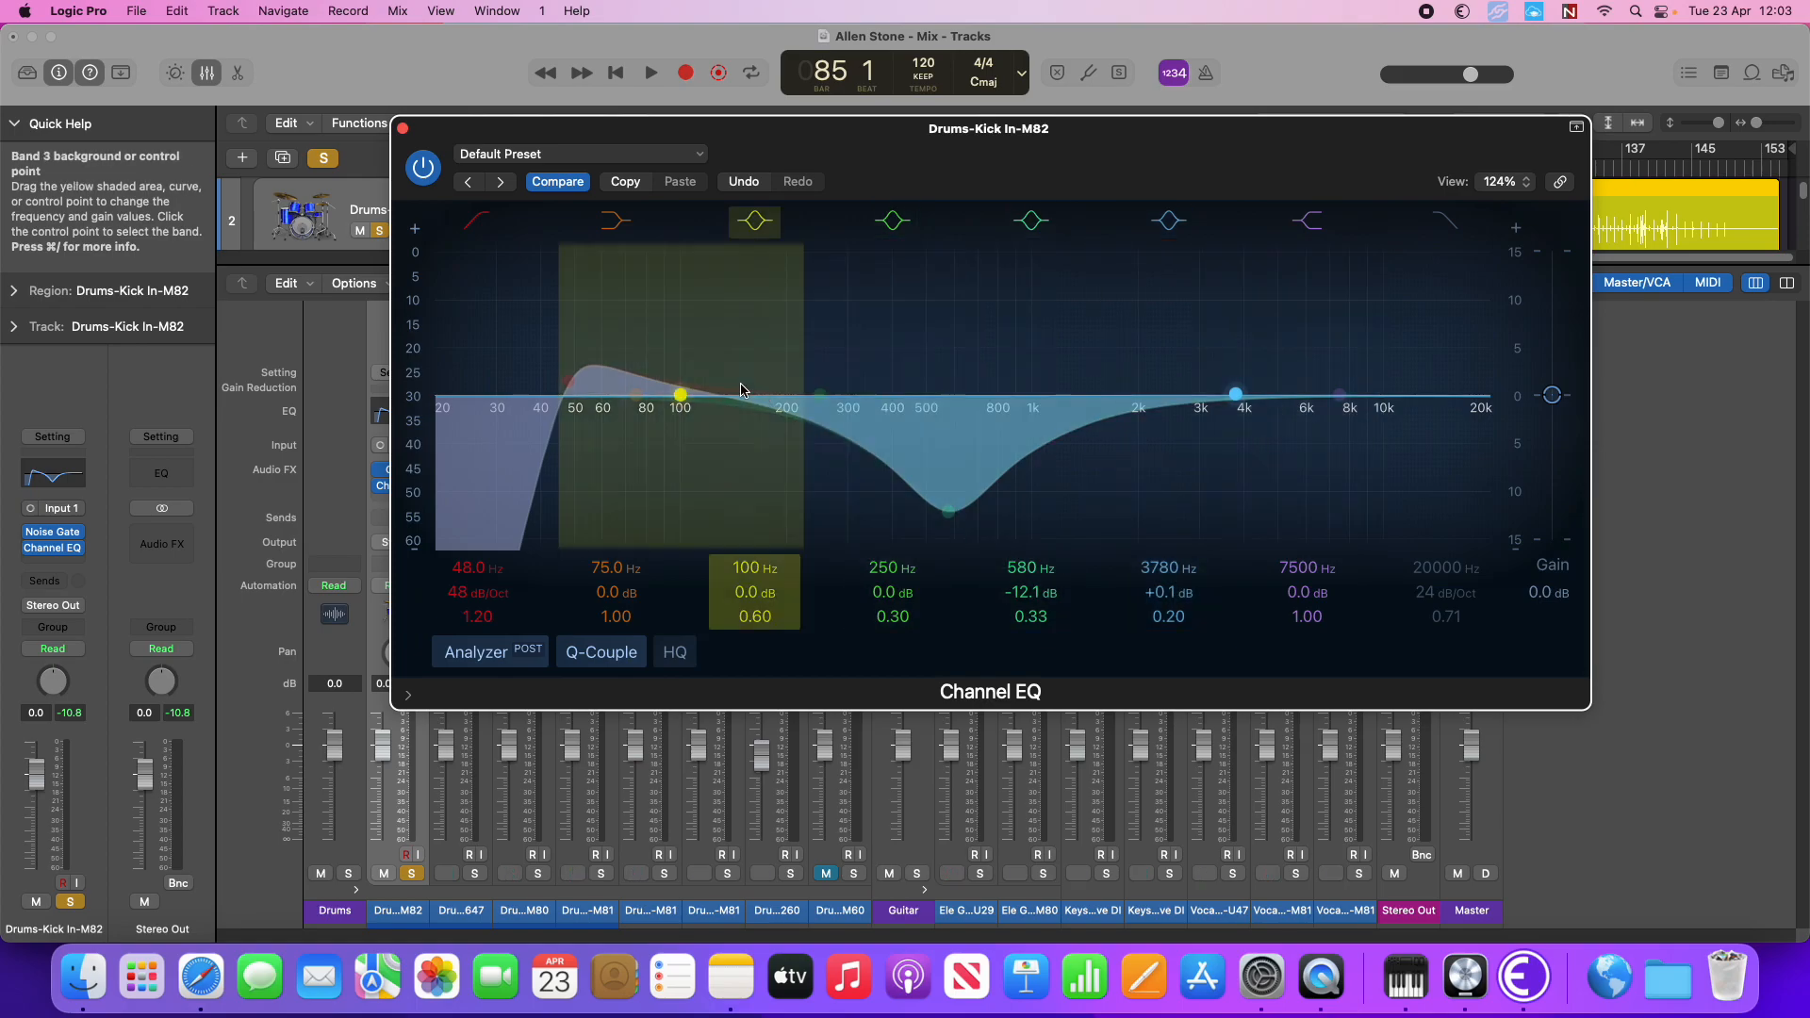
drag(701, 400, 699, 459)
drag(829, 405, 839, 455)
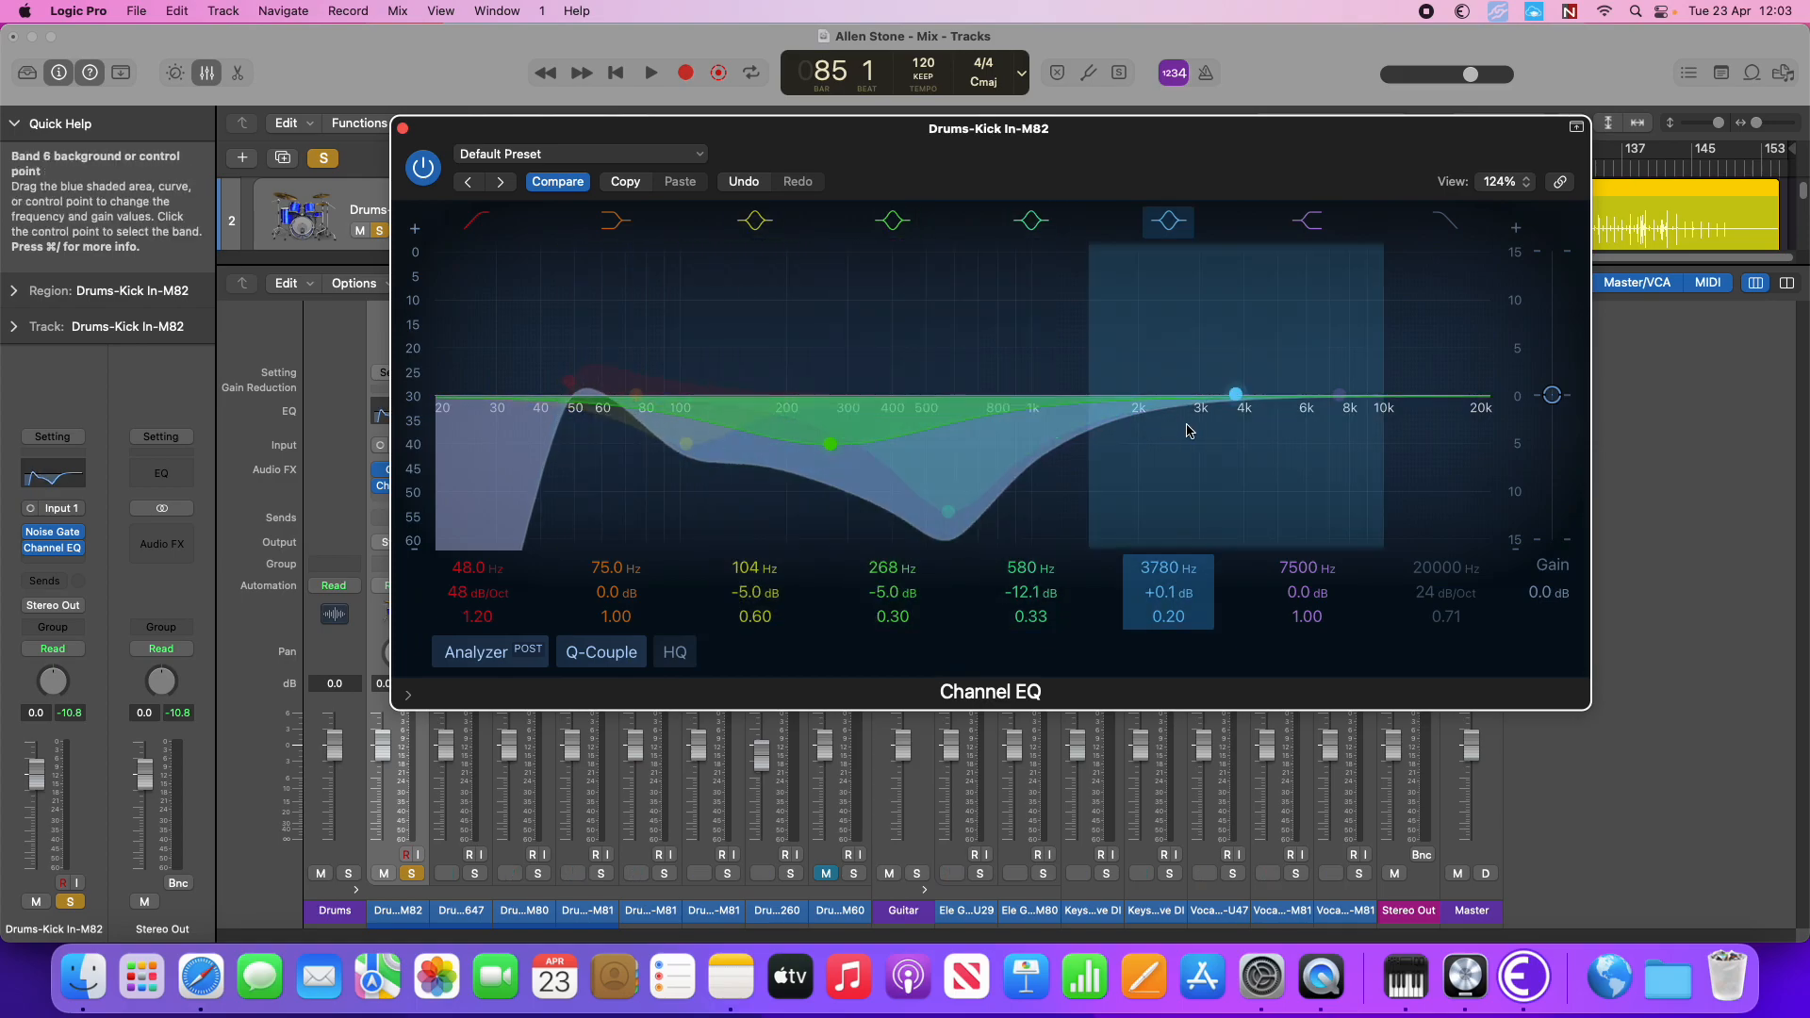
drag(1241, 408, 1231, 457)
drag(1356, 401, 1407, 459)
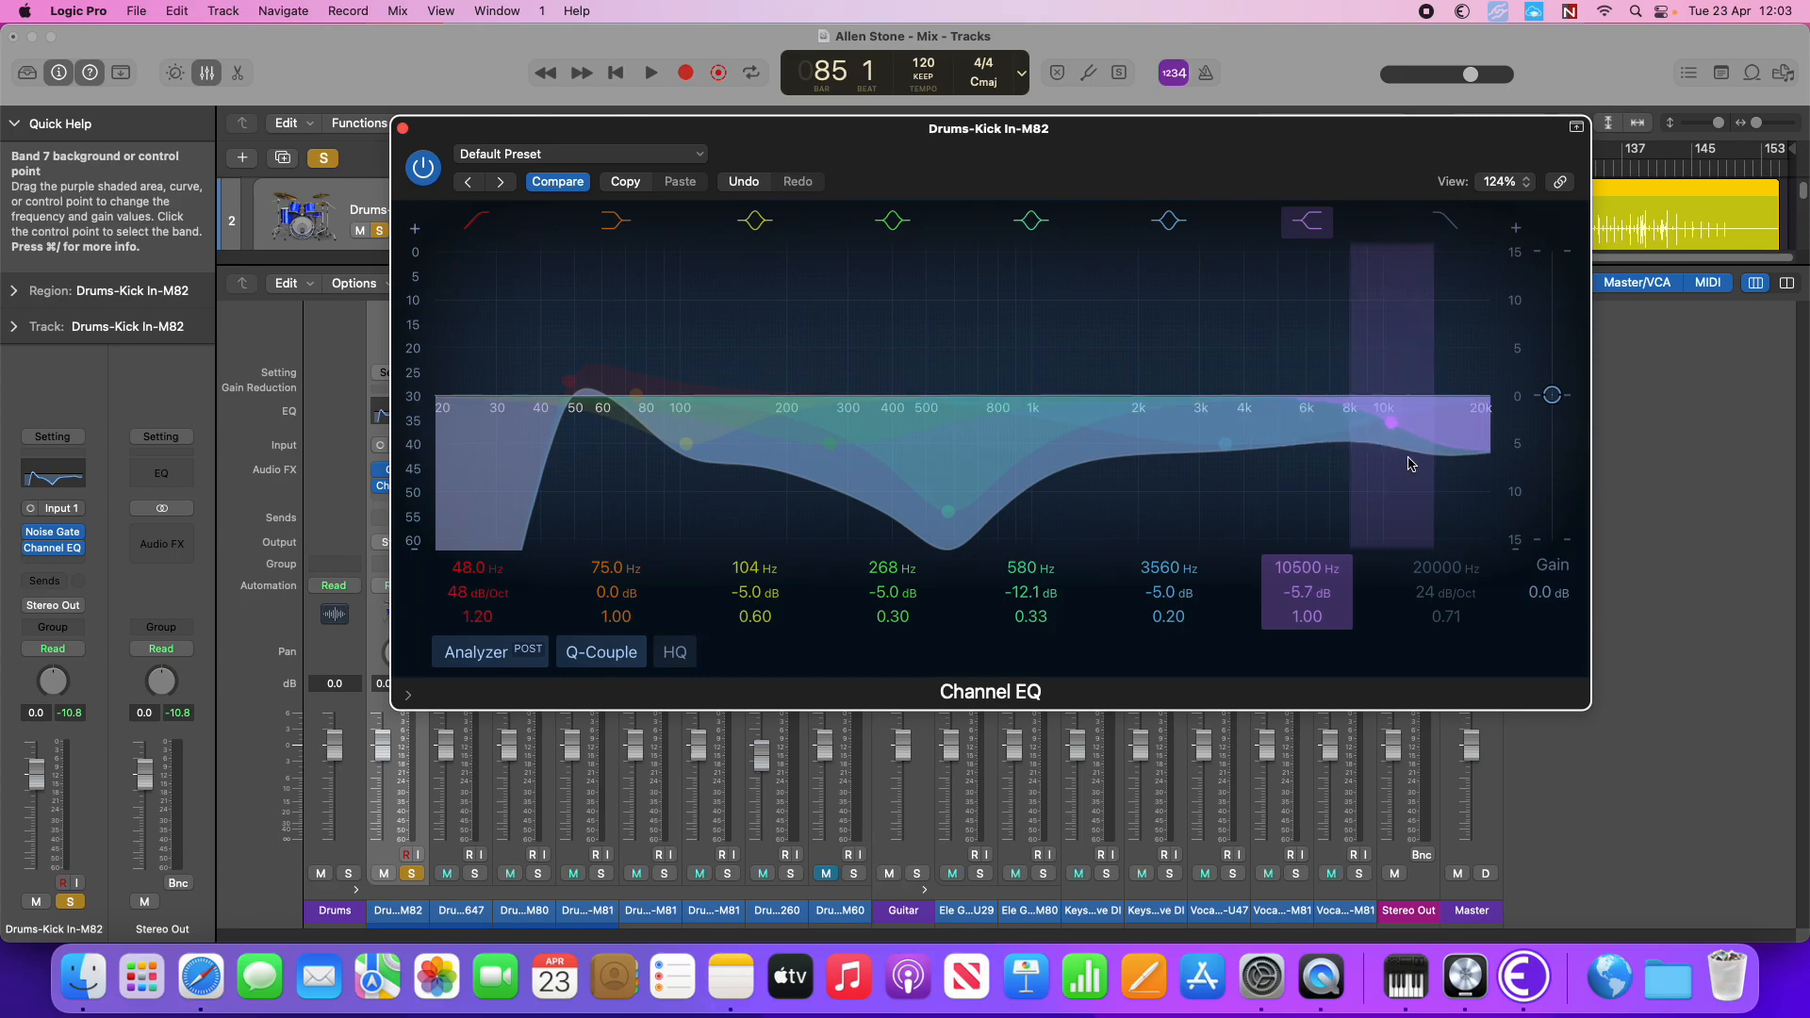
key(super+z)
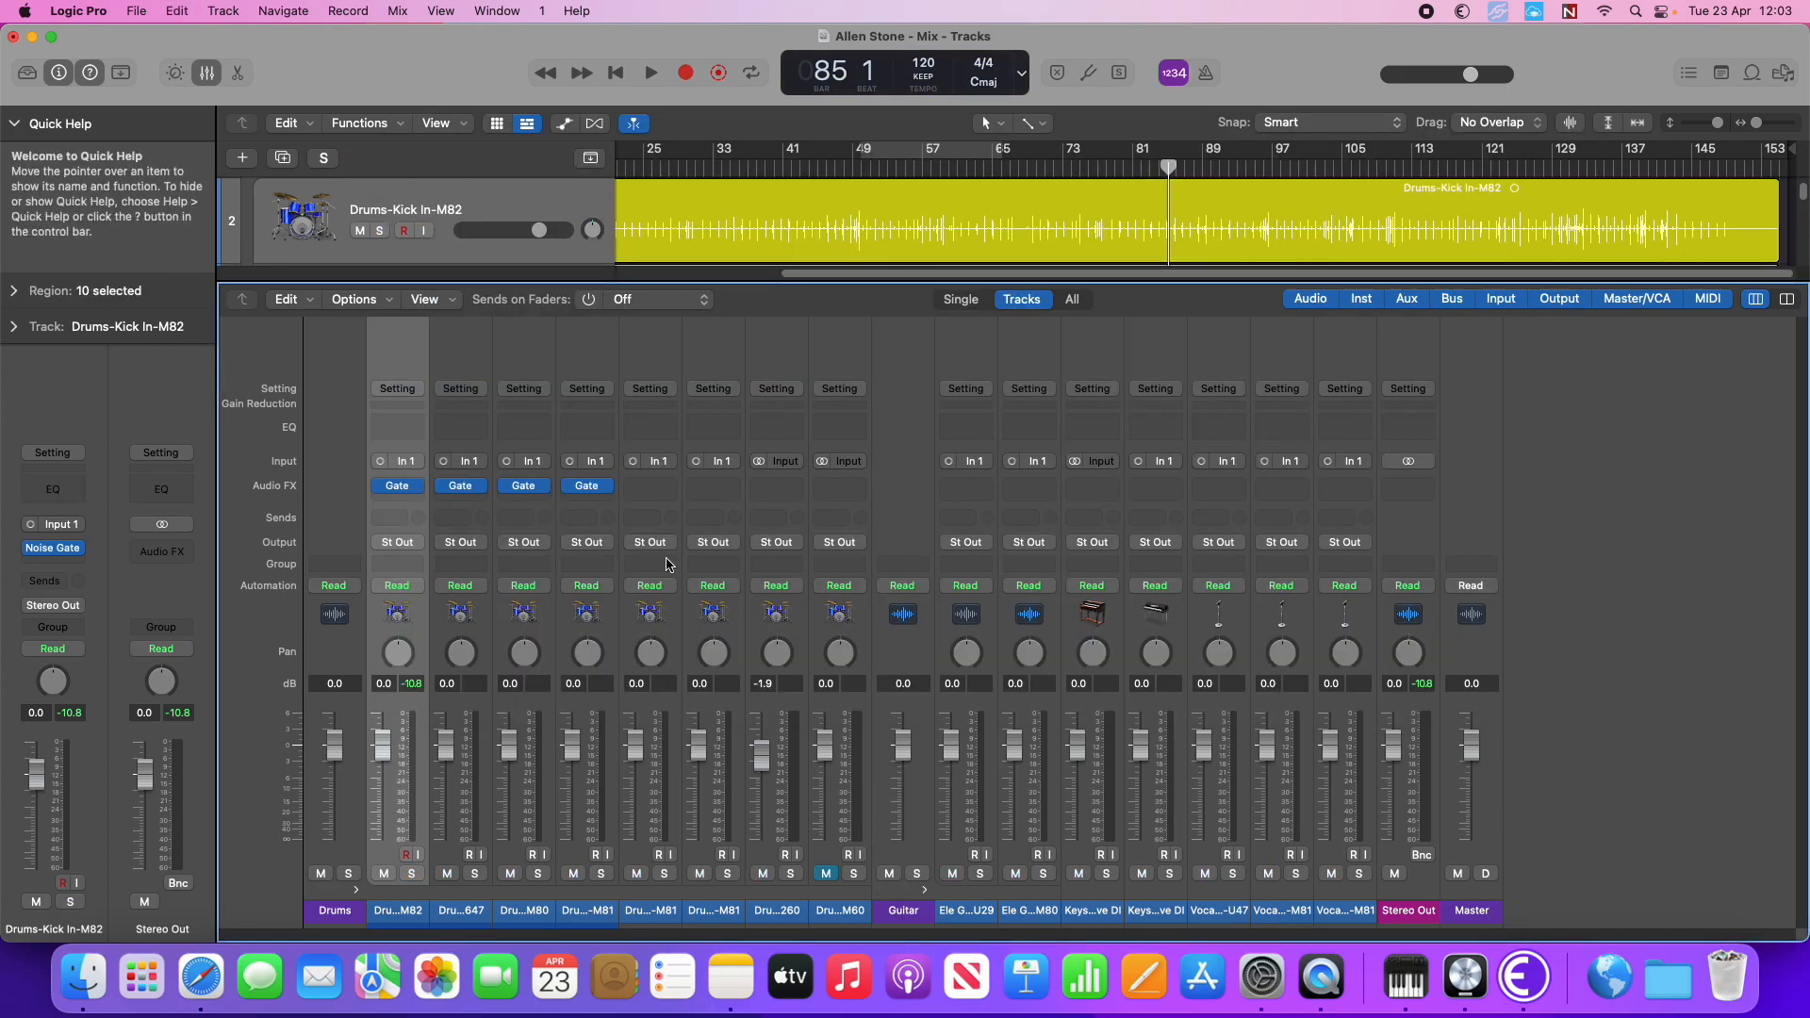
Insert a Channel EQ on Kick In and, with the track soloed and playing, set its low cut to 53 Hz, 24 dB/Oct and Q 1.30
click(386, 432)
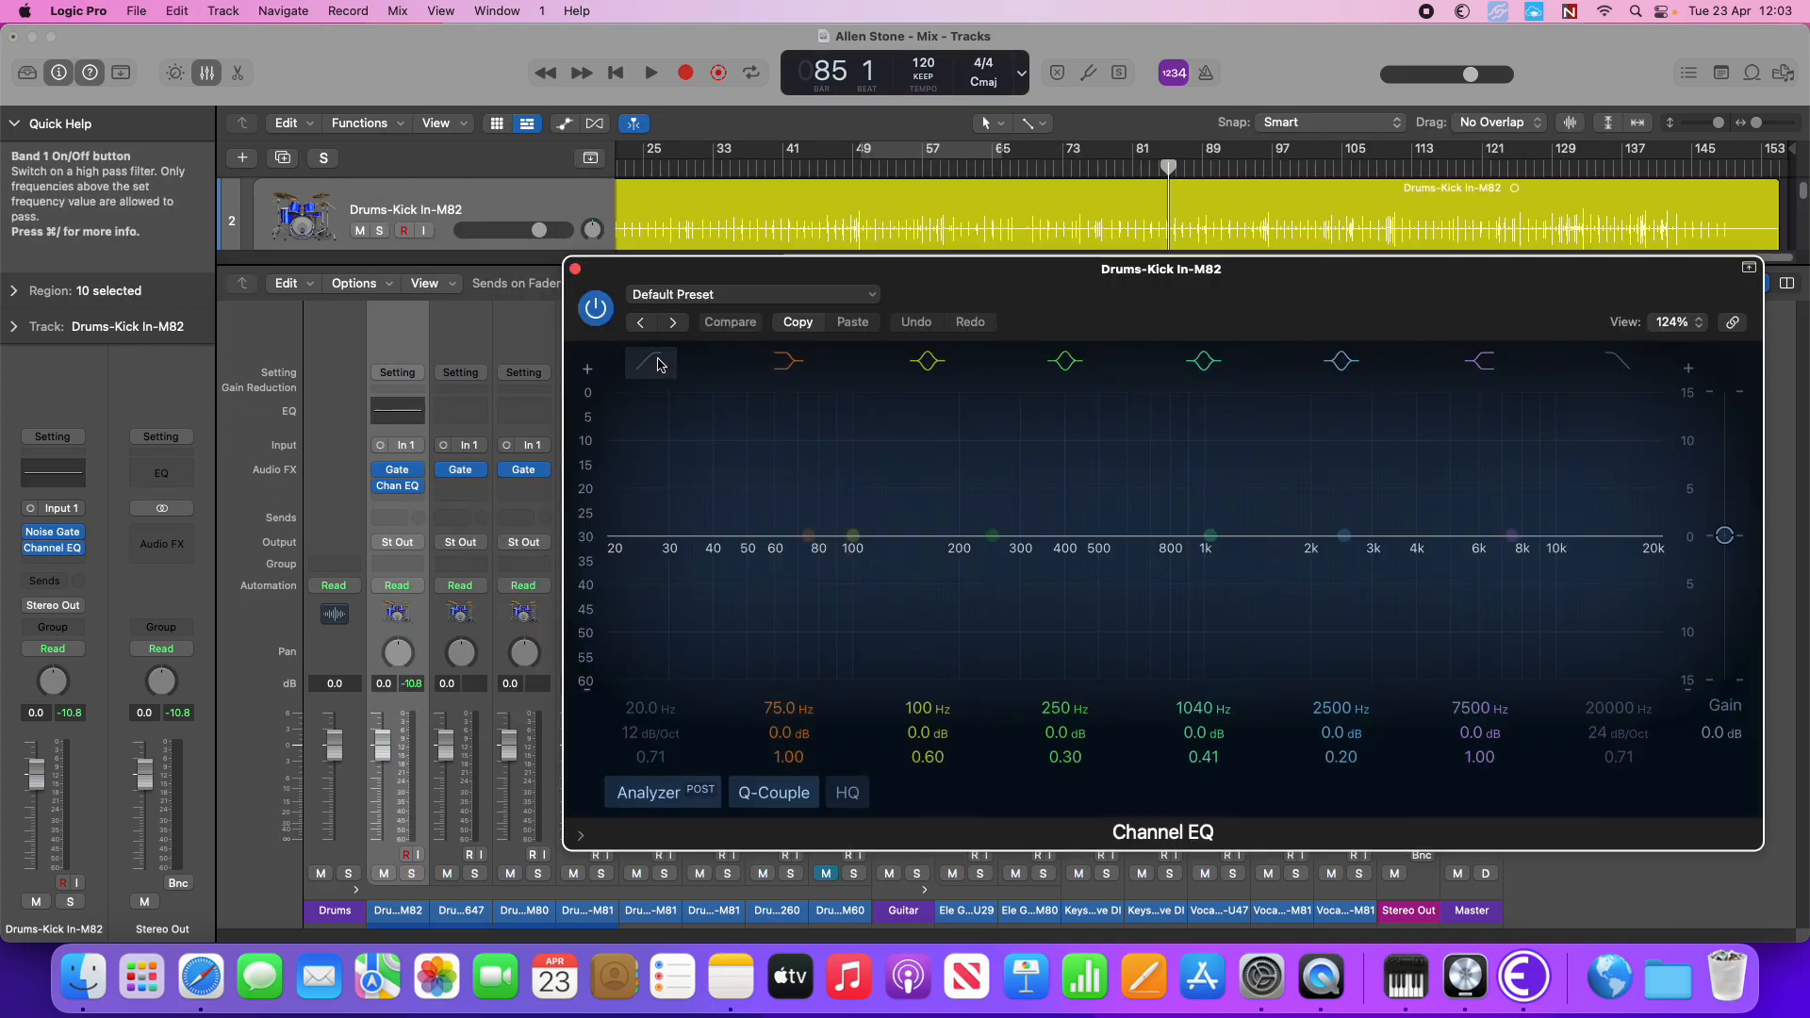
mouse_move(608, 564)
mouse_down()
mouse_move(717, 542)
mouse_move(774, 556)
mouse_up()
drag(906, 558, 834, 559)
key(space)
key(s)
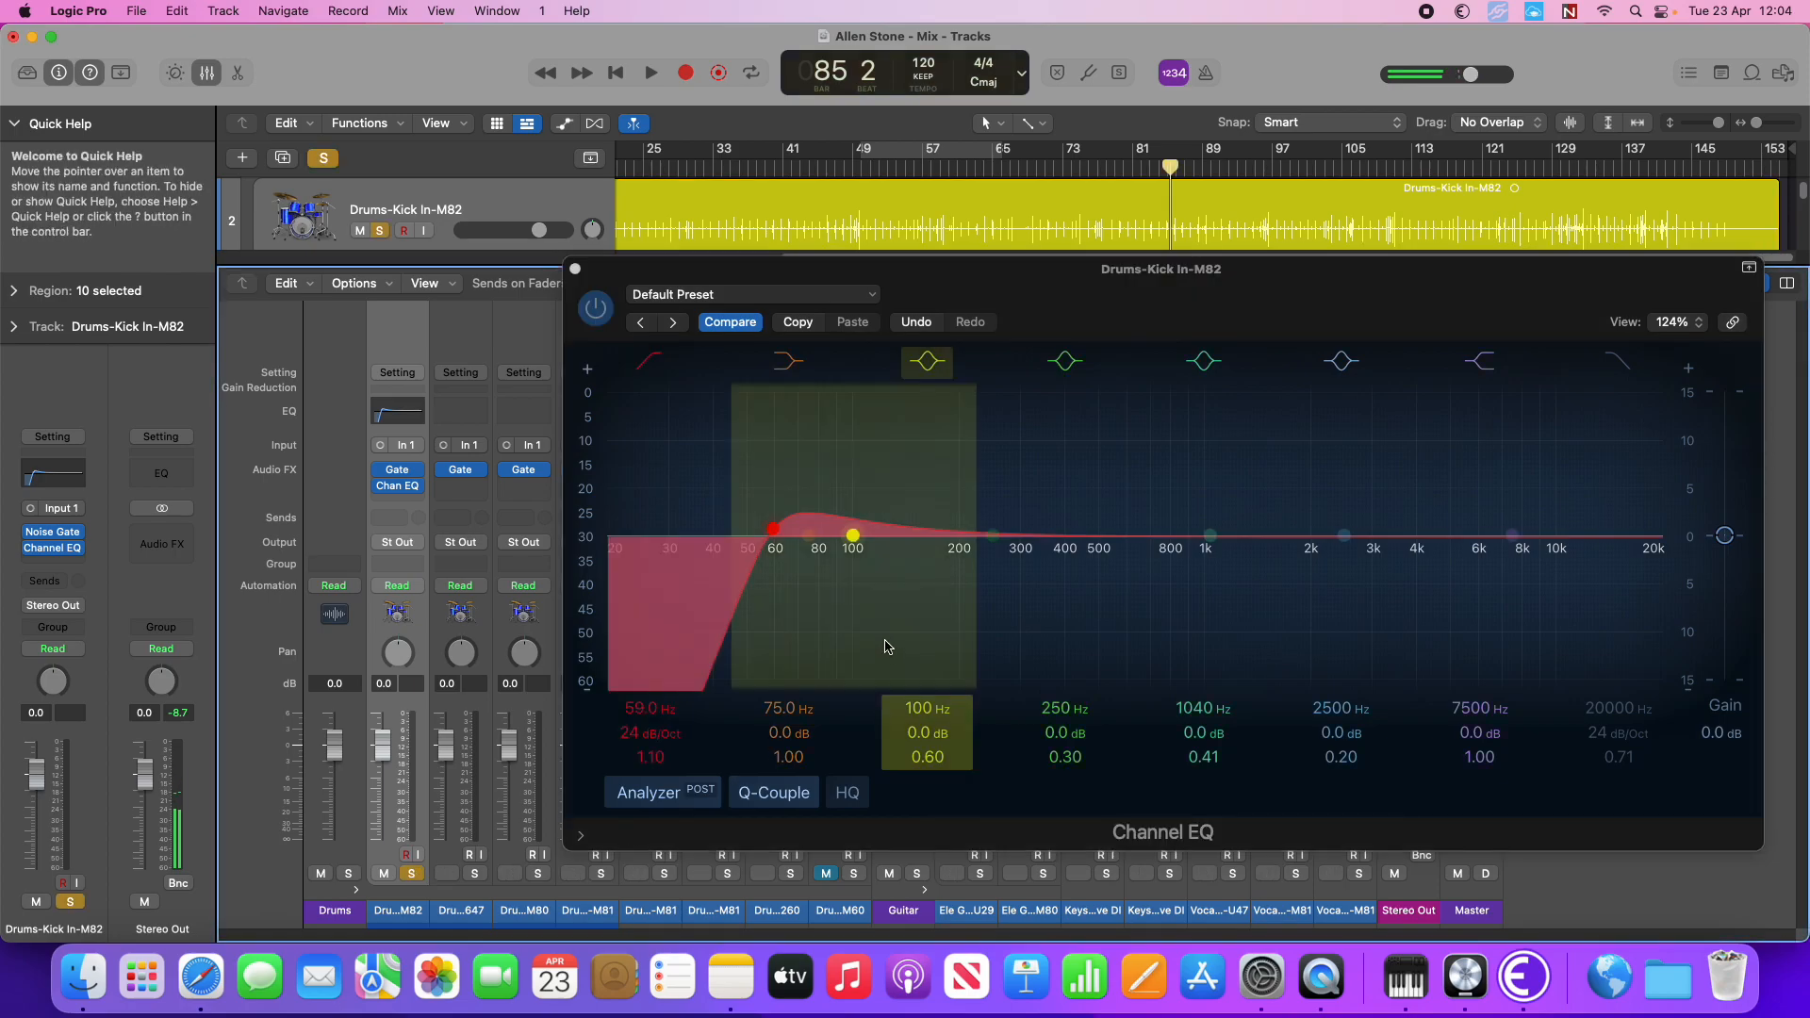
drag(774, 530, 755, 518)
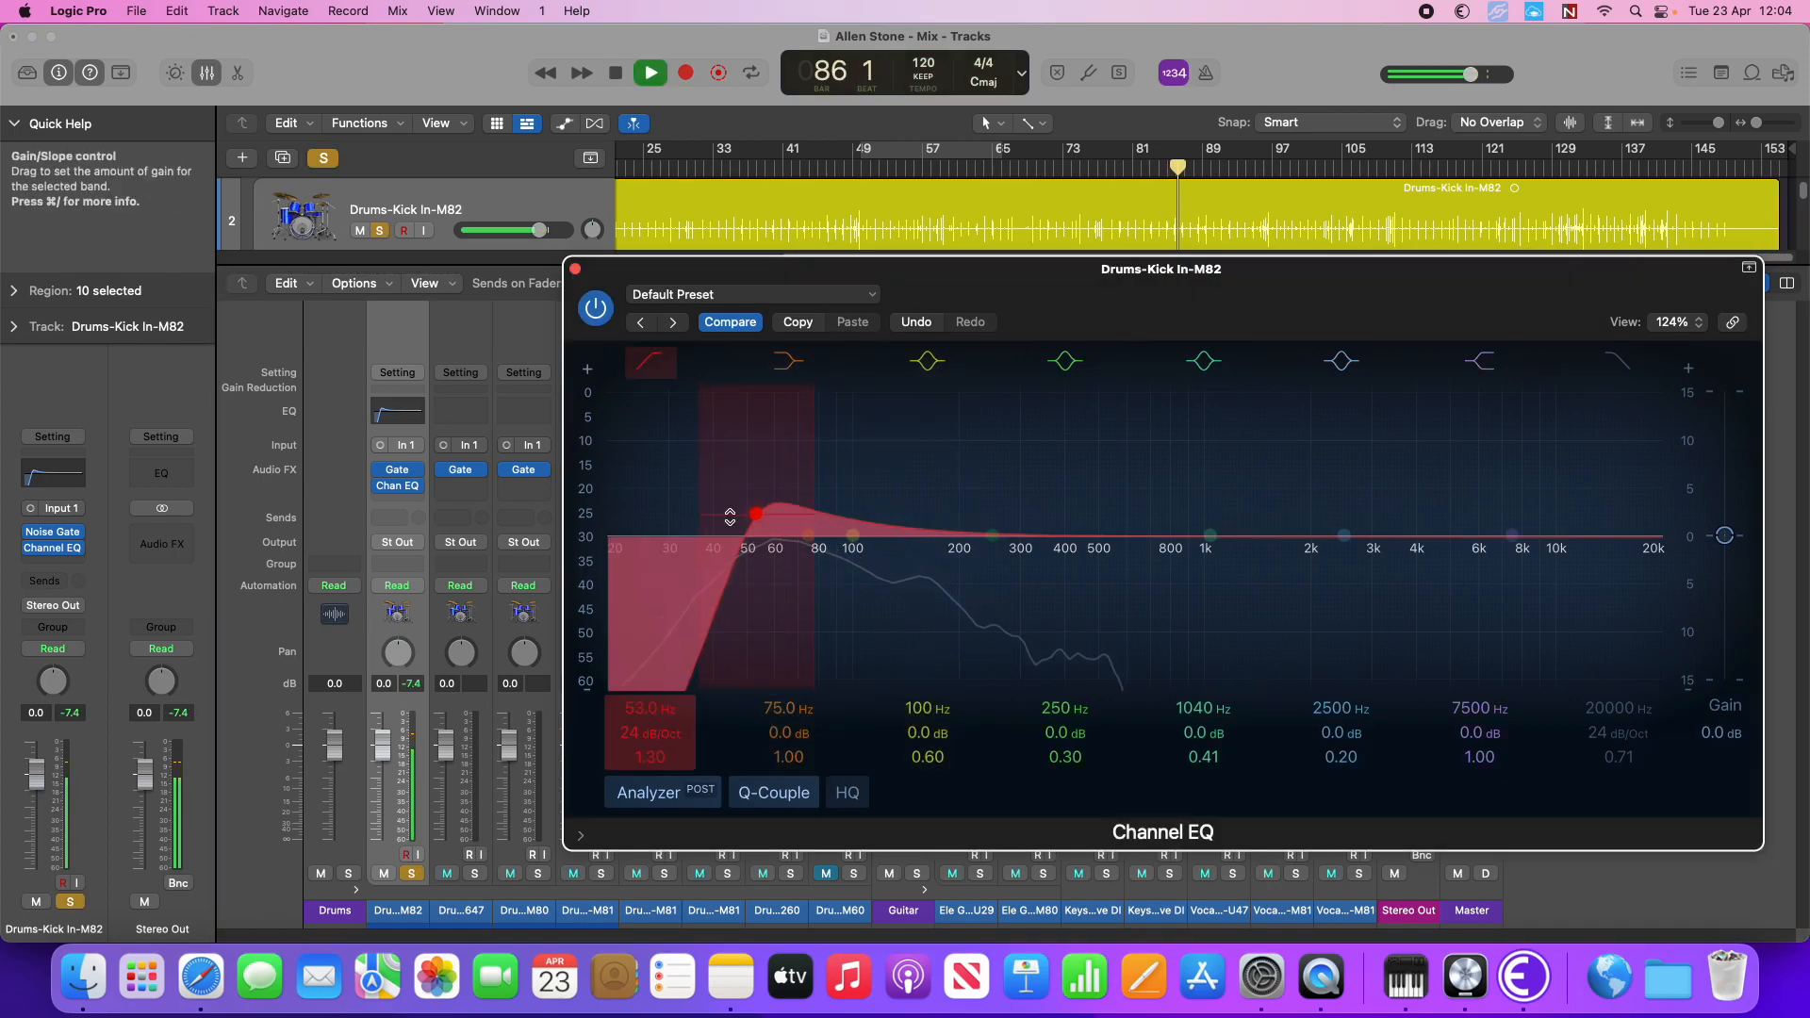
Check the kick's Noise Gate, and pull EQ band 5 down to -10.5 dB at 640 Hz with Q 0.27 during playback
key(space)
click(385, 469)
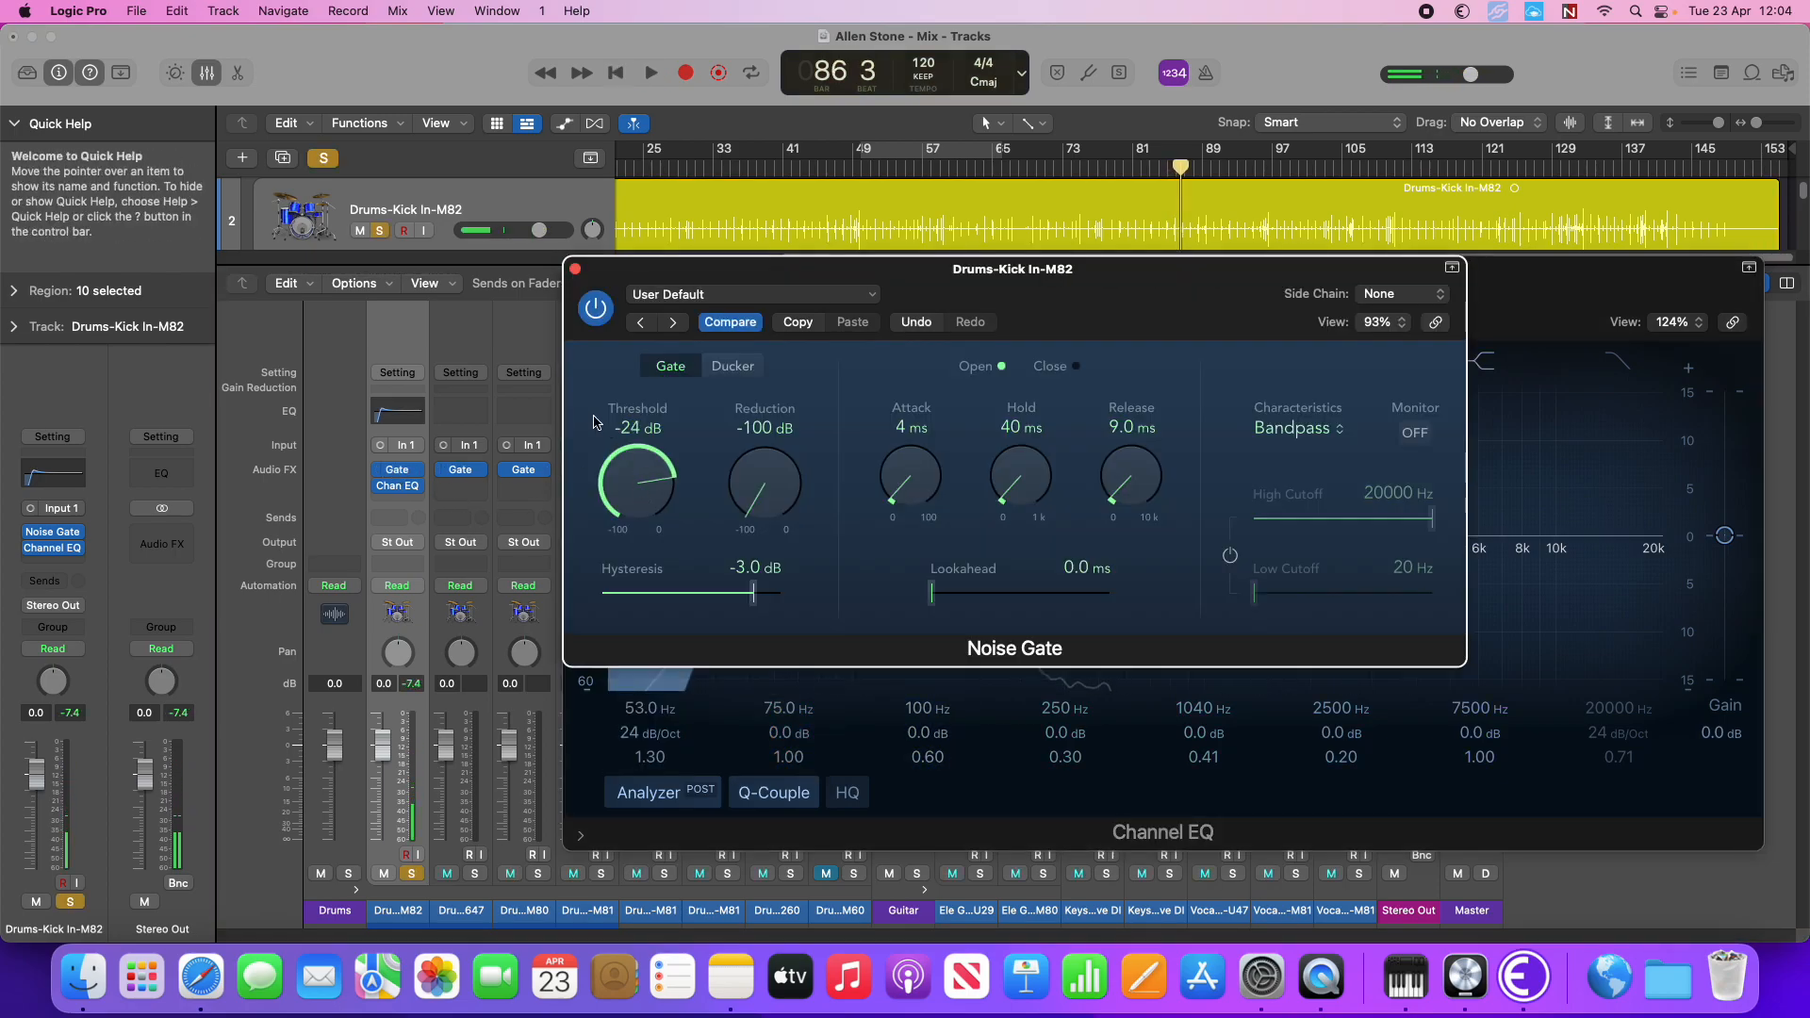
key(space)
click(650, 733)
drag(1199, 544, 1141, 645)
key(space)
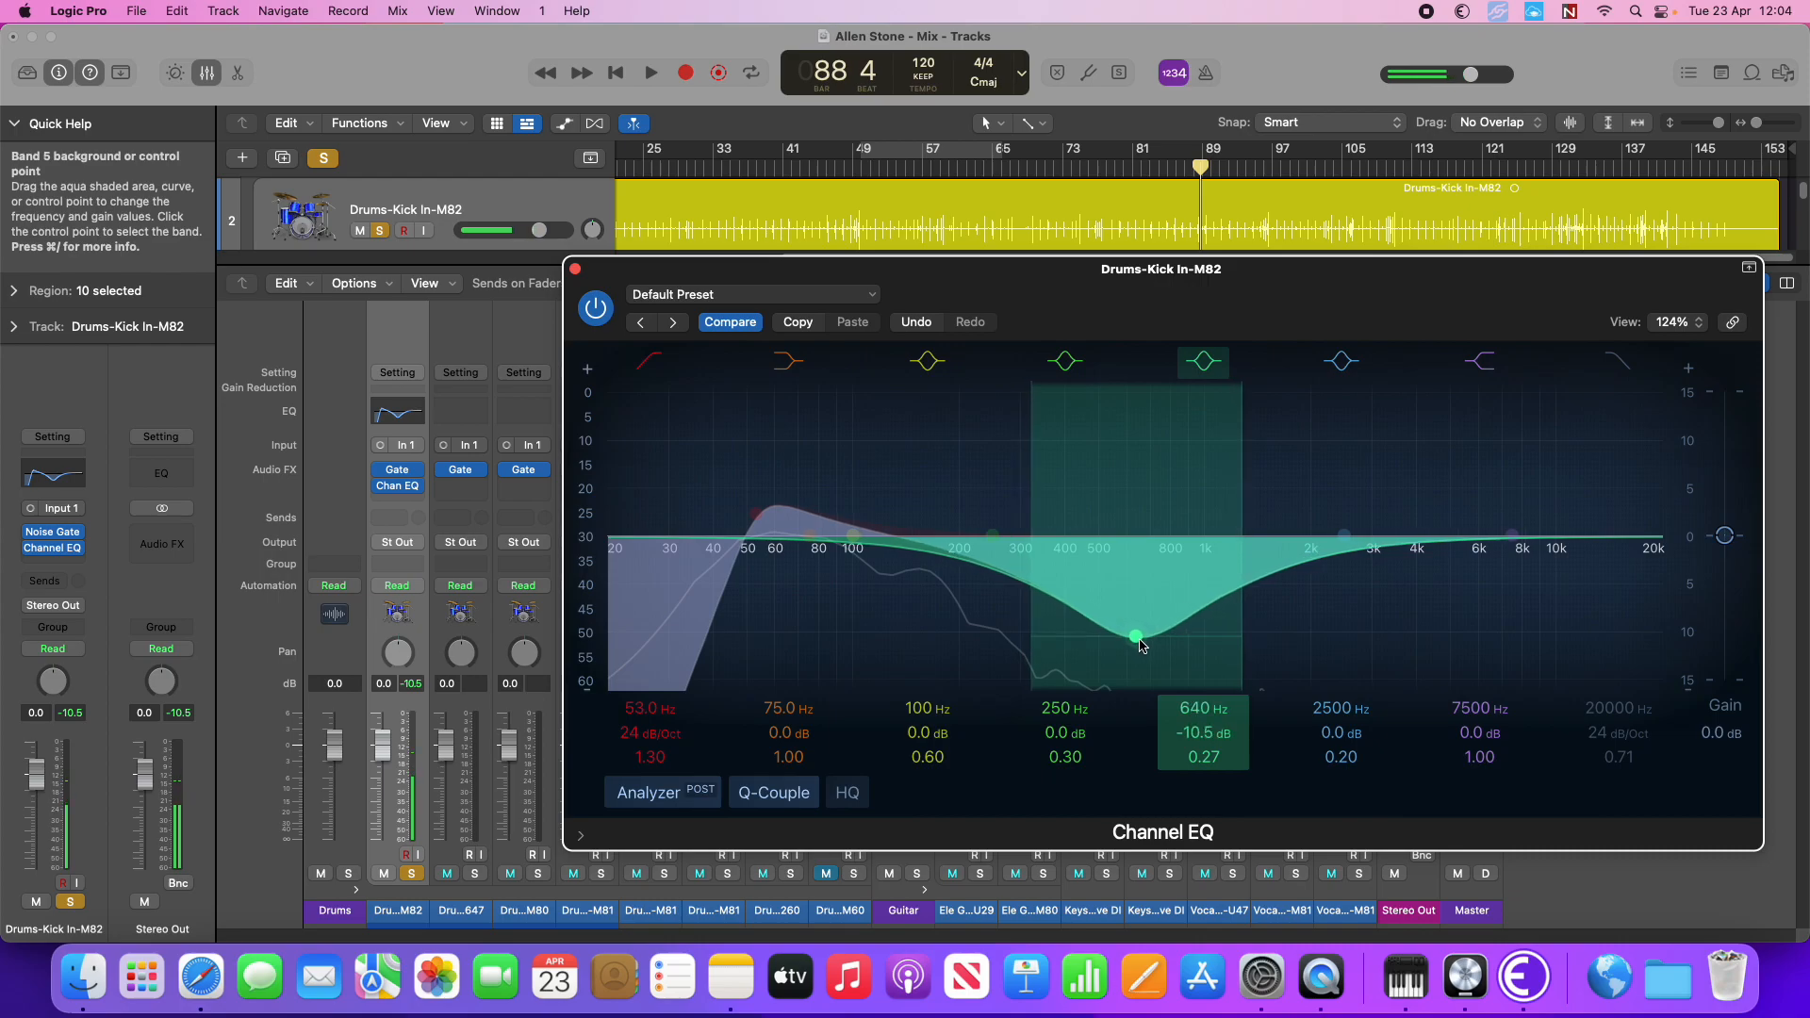
Boost EQ band 6 of the kick to +10.0 dB at 4280 Hz with Q 0.93 during playback
drag(1446, 291, 1402, 263)
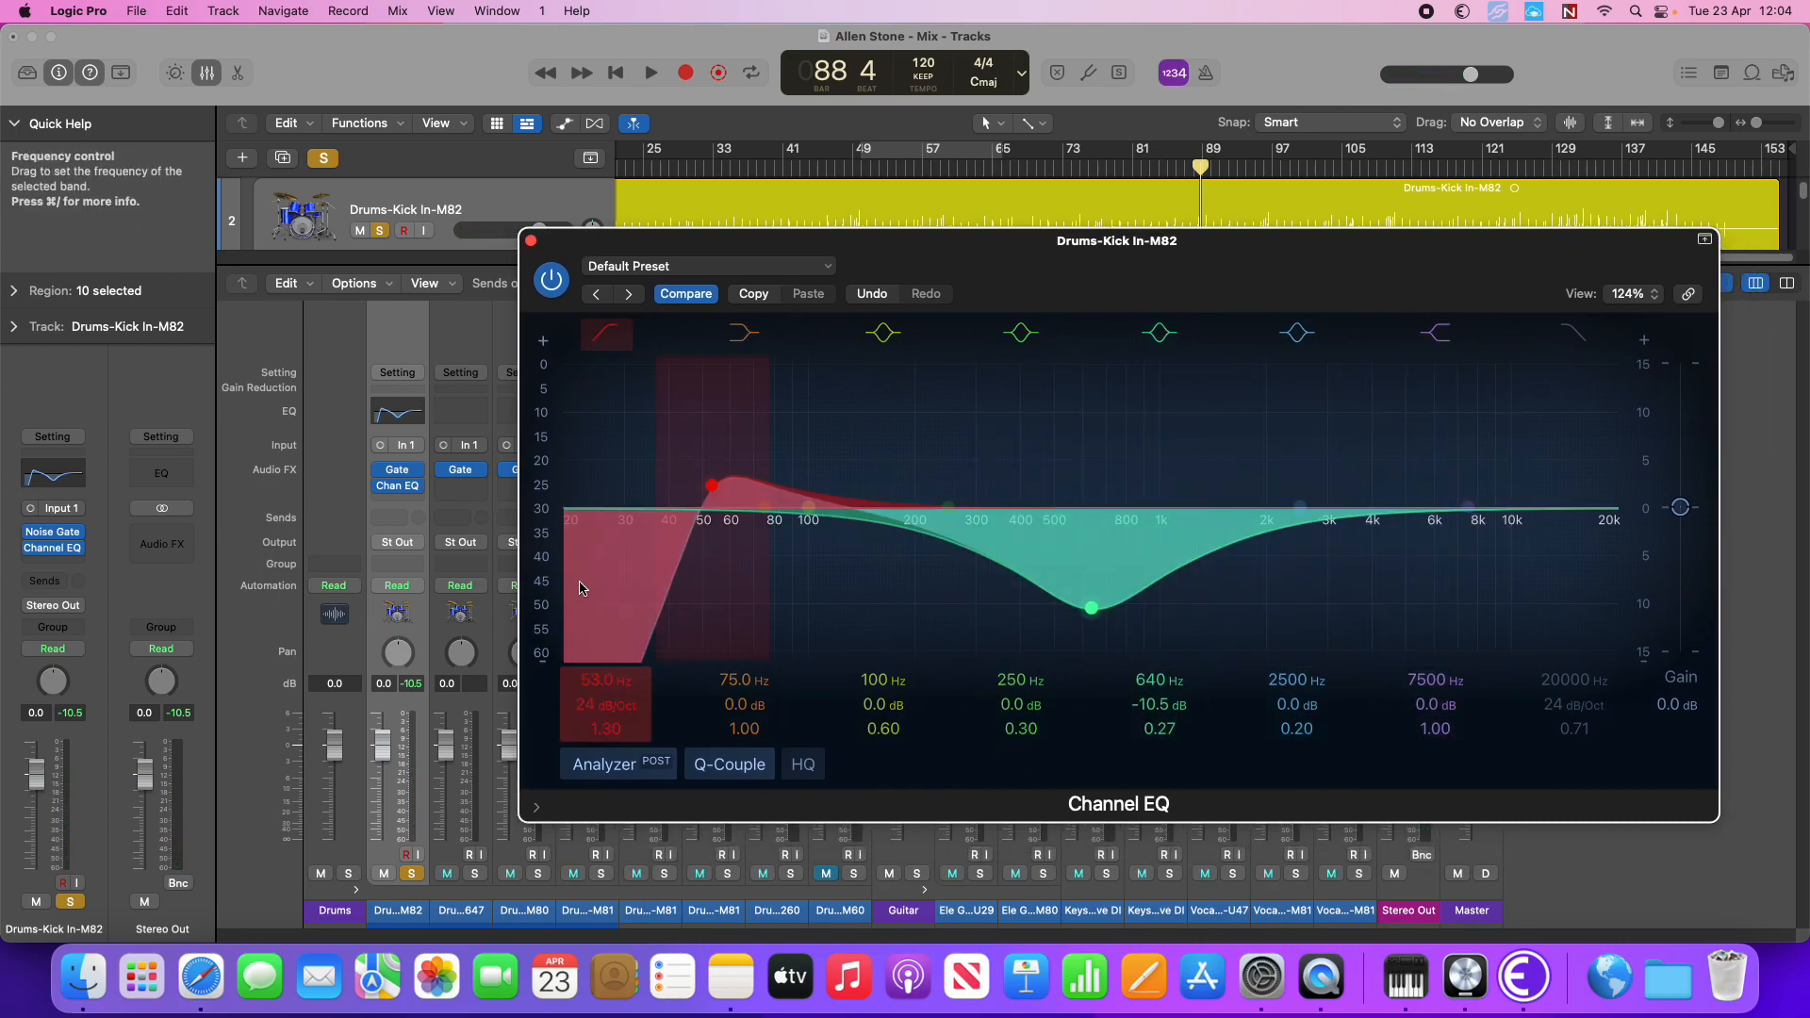
drag(1315, 510, 1346, 482)
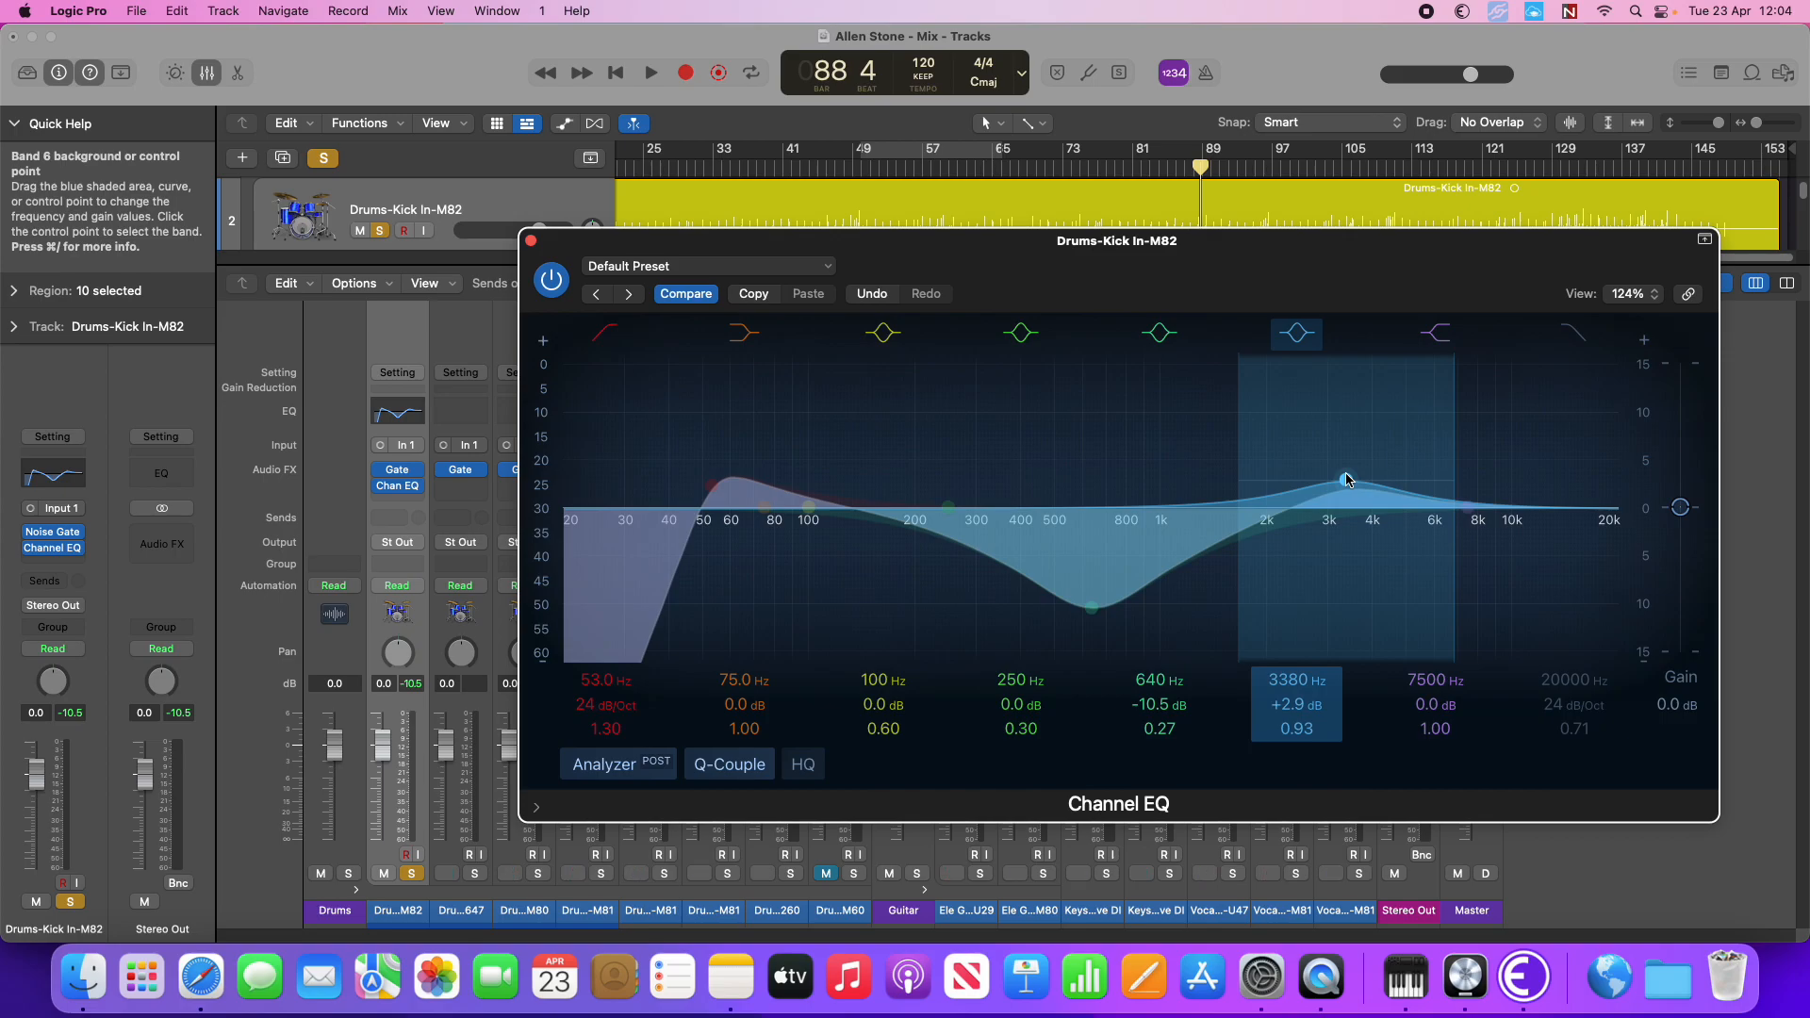
key(space)
drag(1346, 481, 1382, 411)
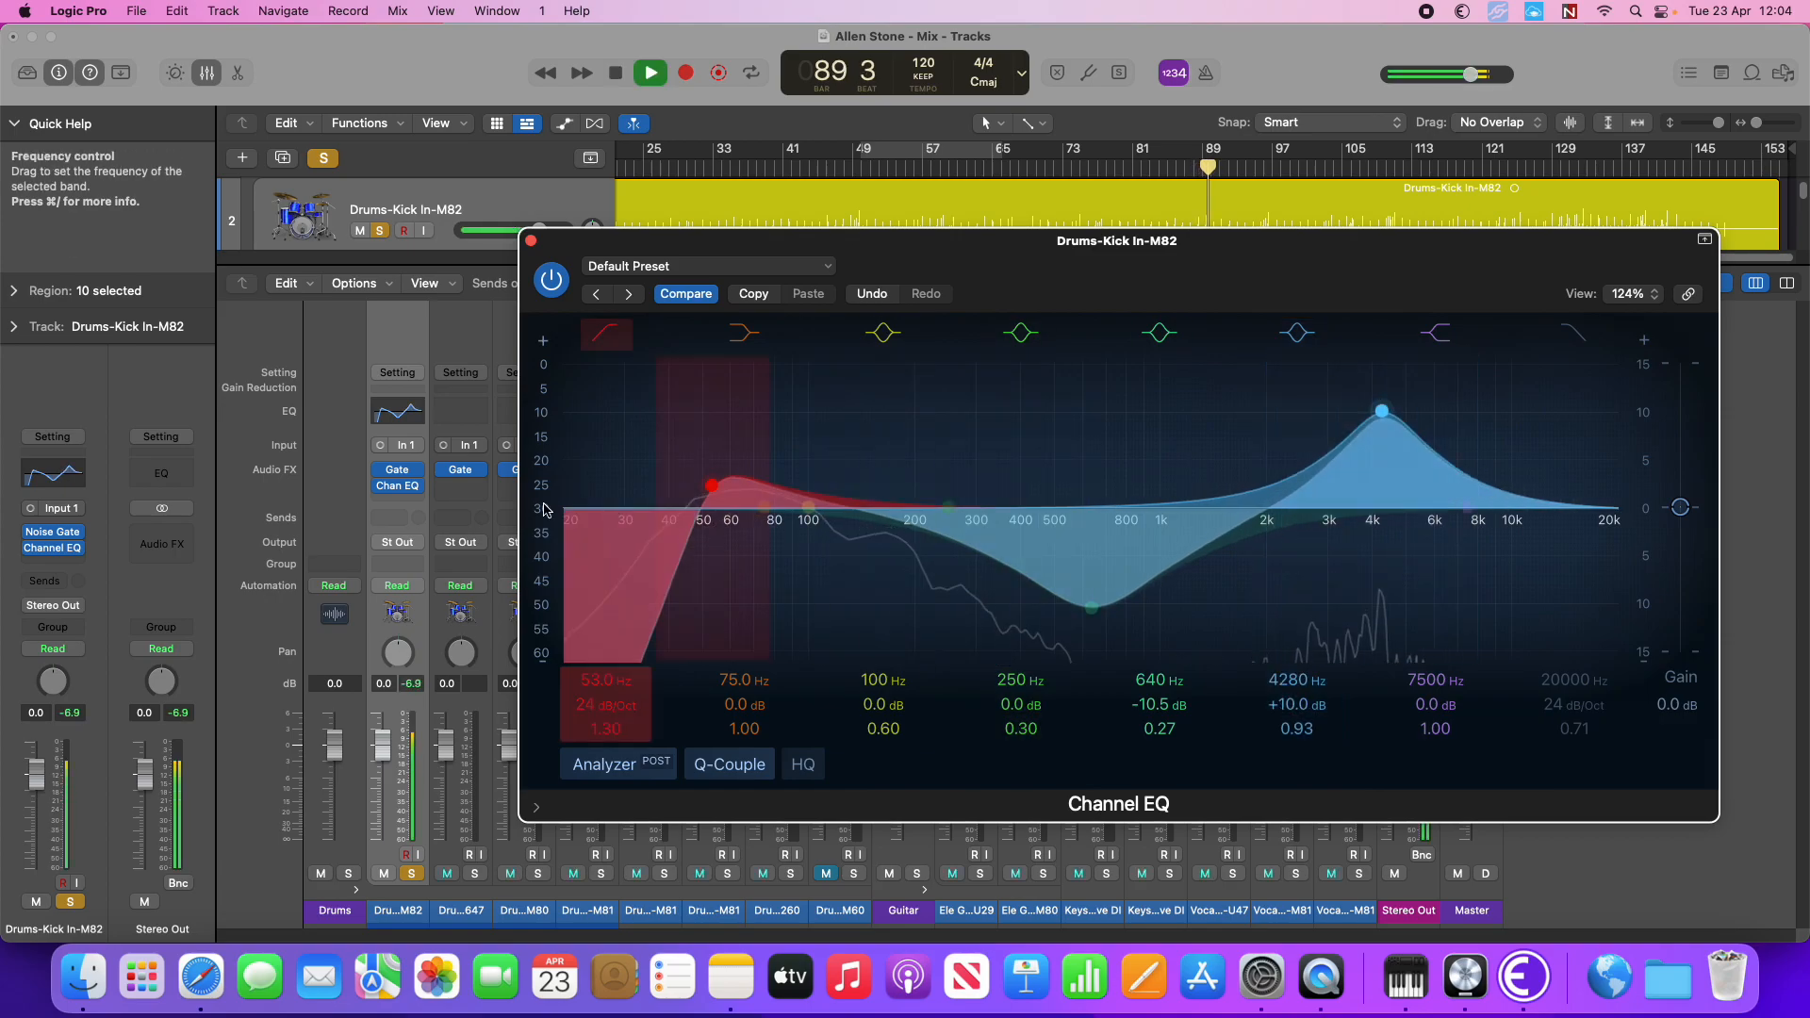
Set the Kick In Noise Gate threshold to -23 dB and close the gate window
click(397, 469)
drag(640, 484, 640, 480)
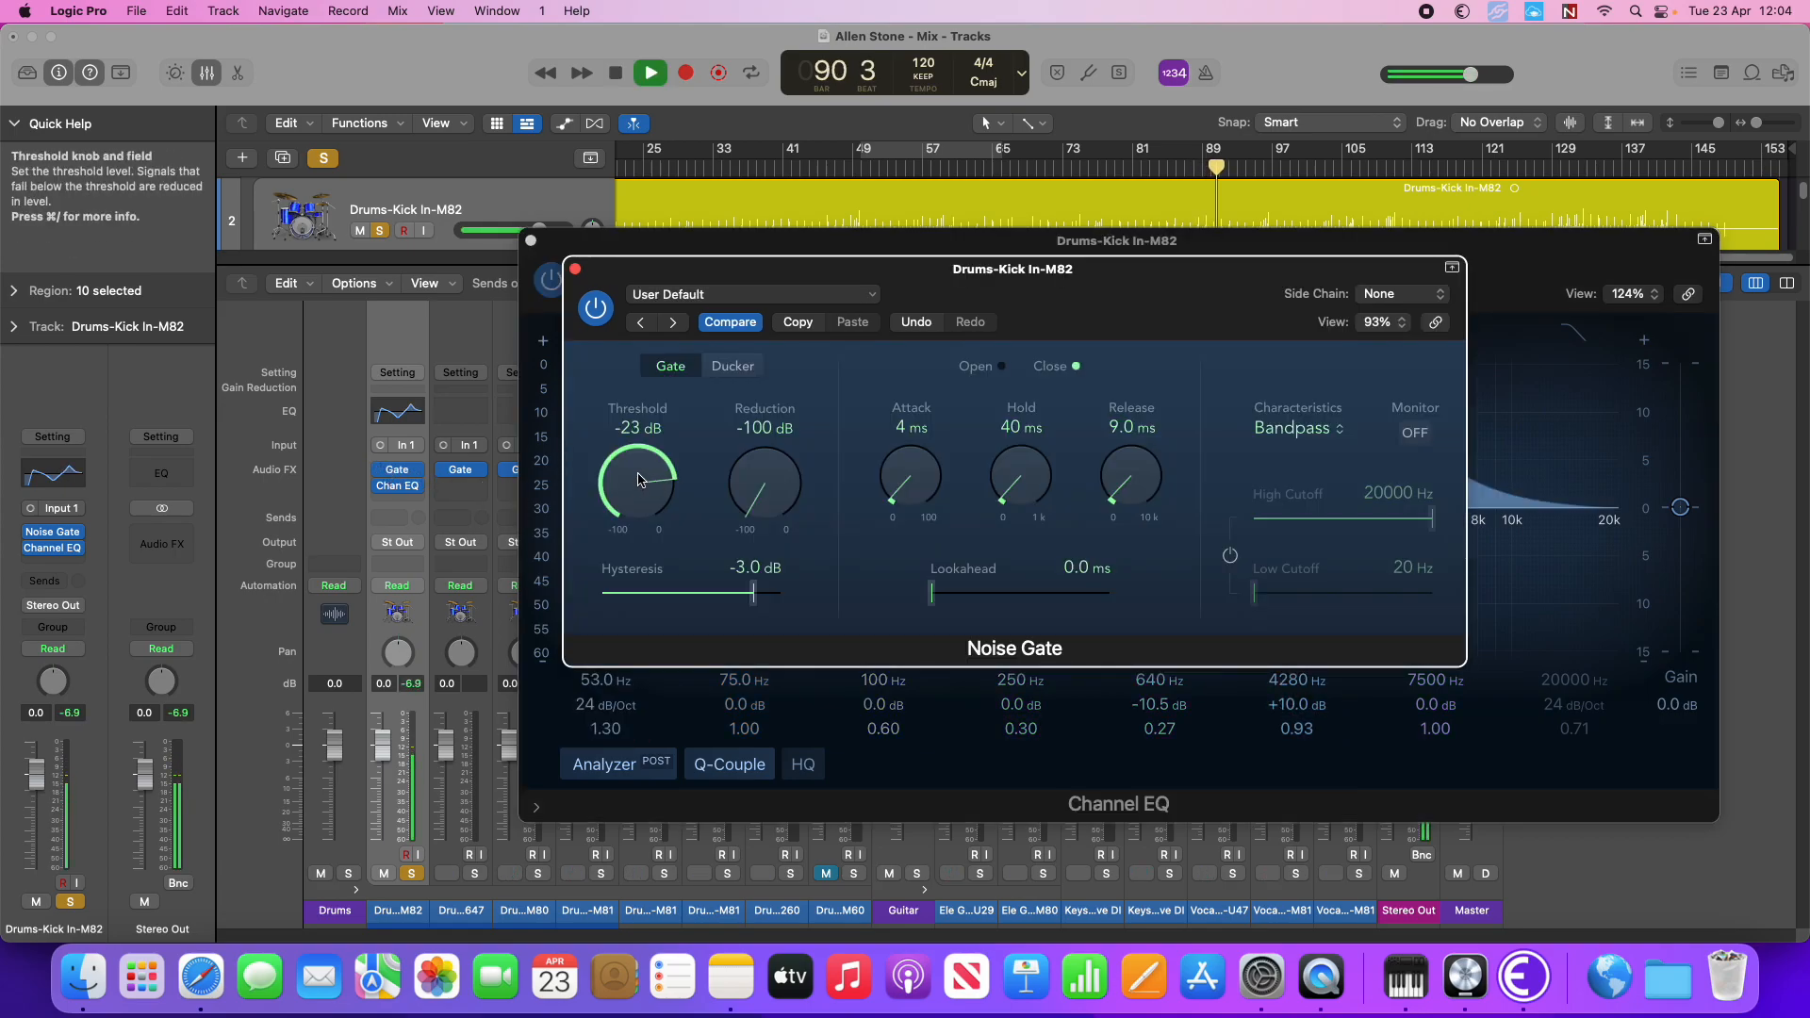
click(575, 269)
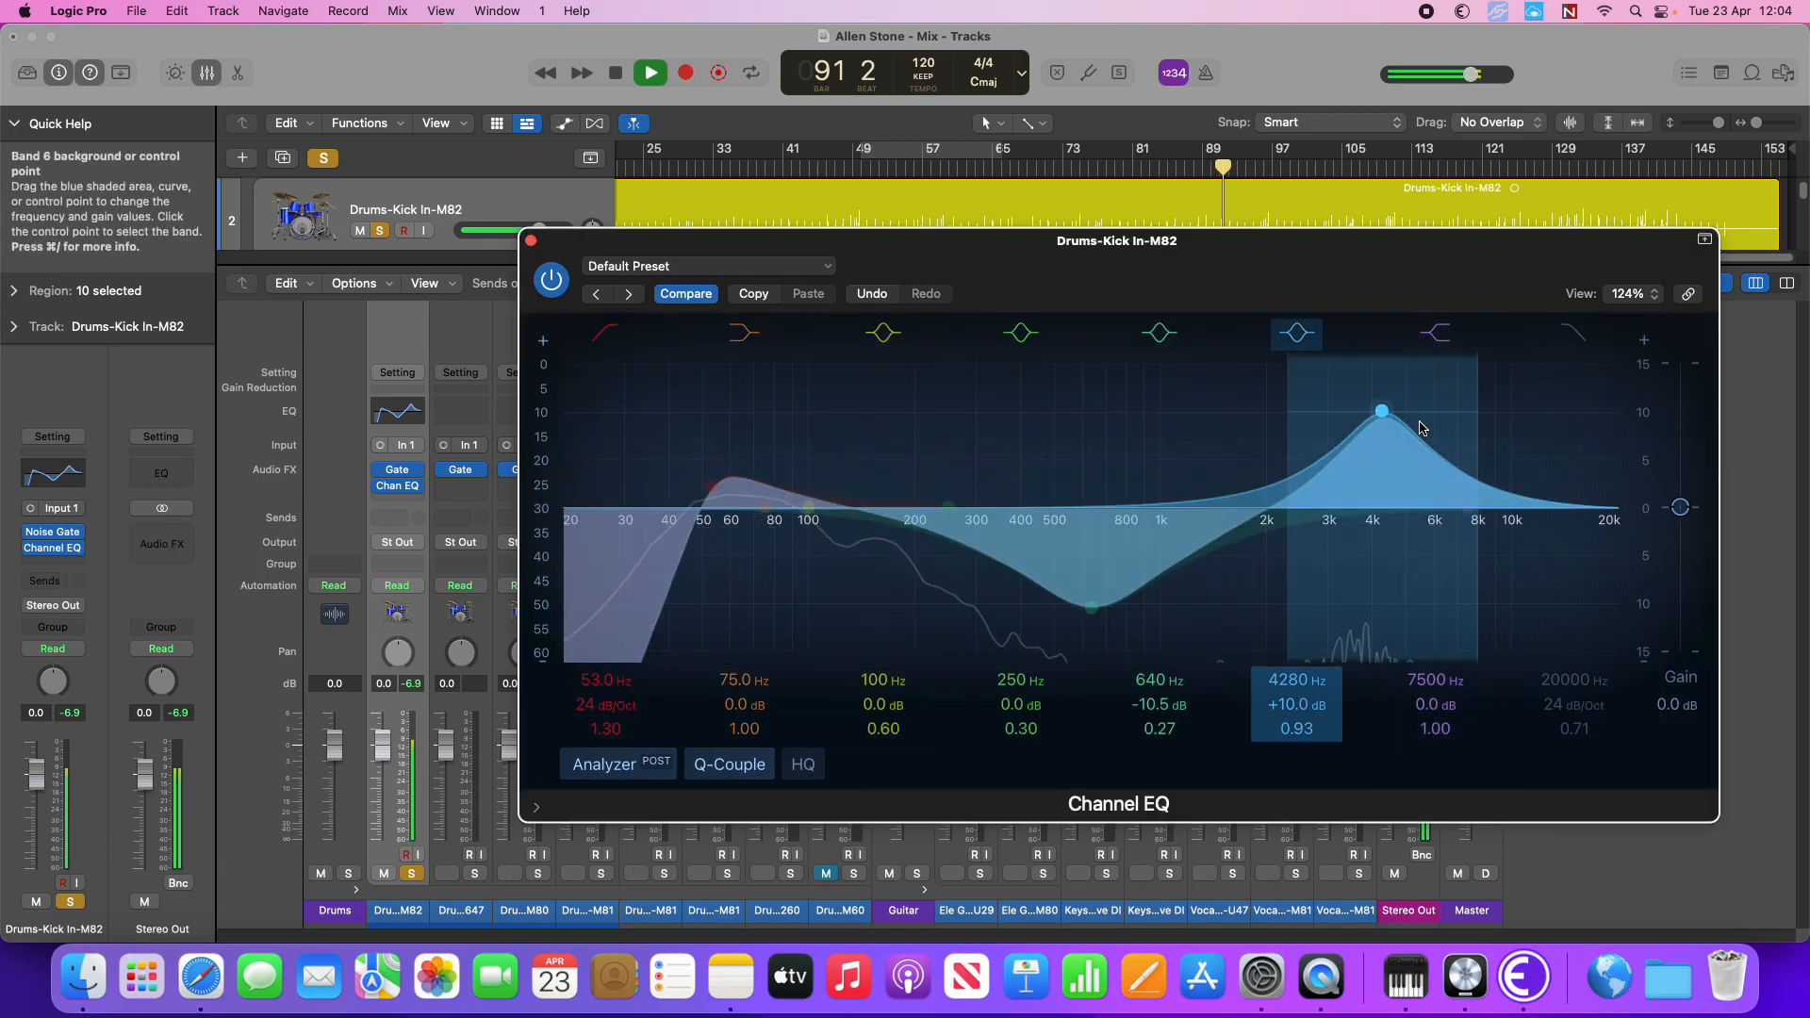
Reduce the band 6 boost to +4.3 dB at 4840 Hz with Q 0.98, comparing the kick with the band on and off
click(1313, 341)
click(1311, 342)
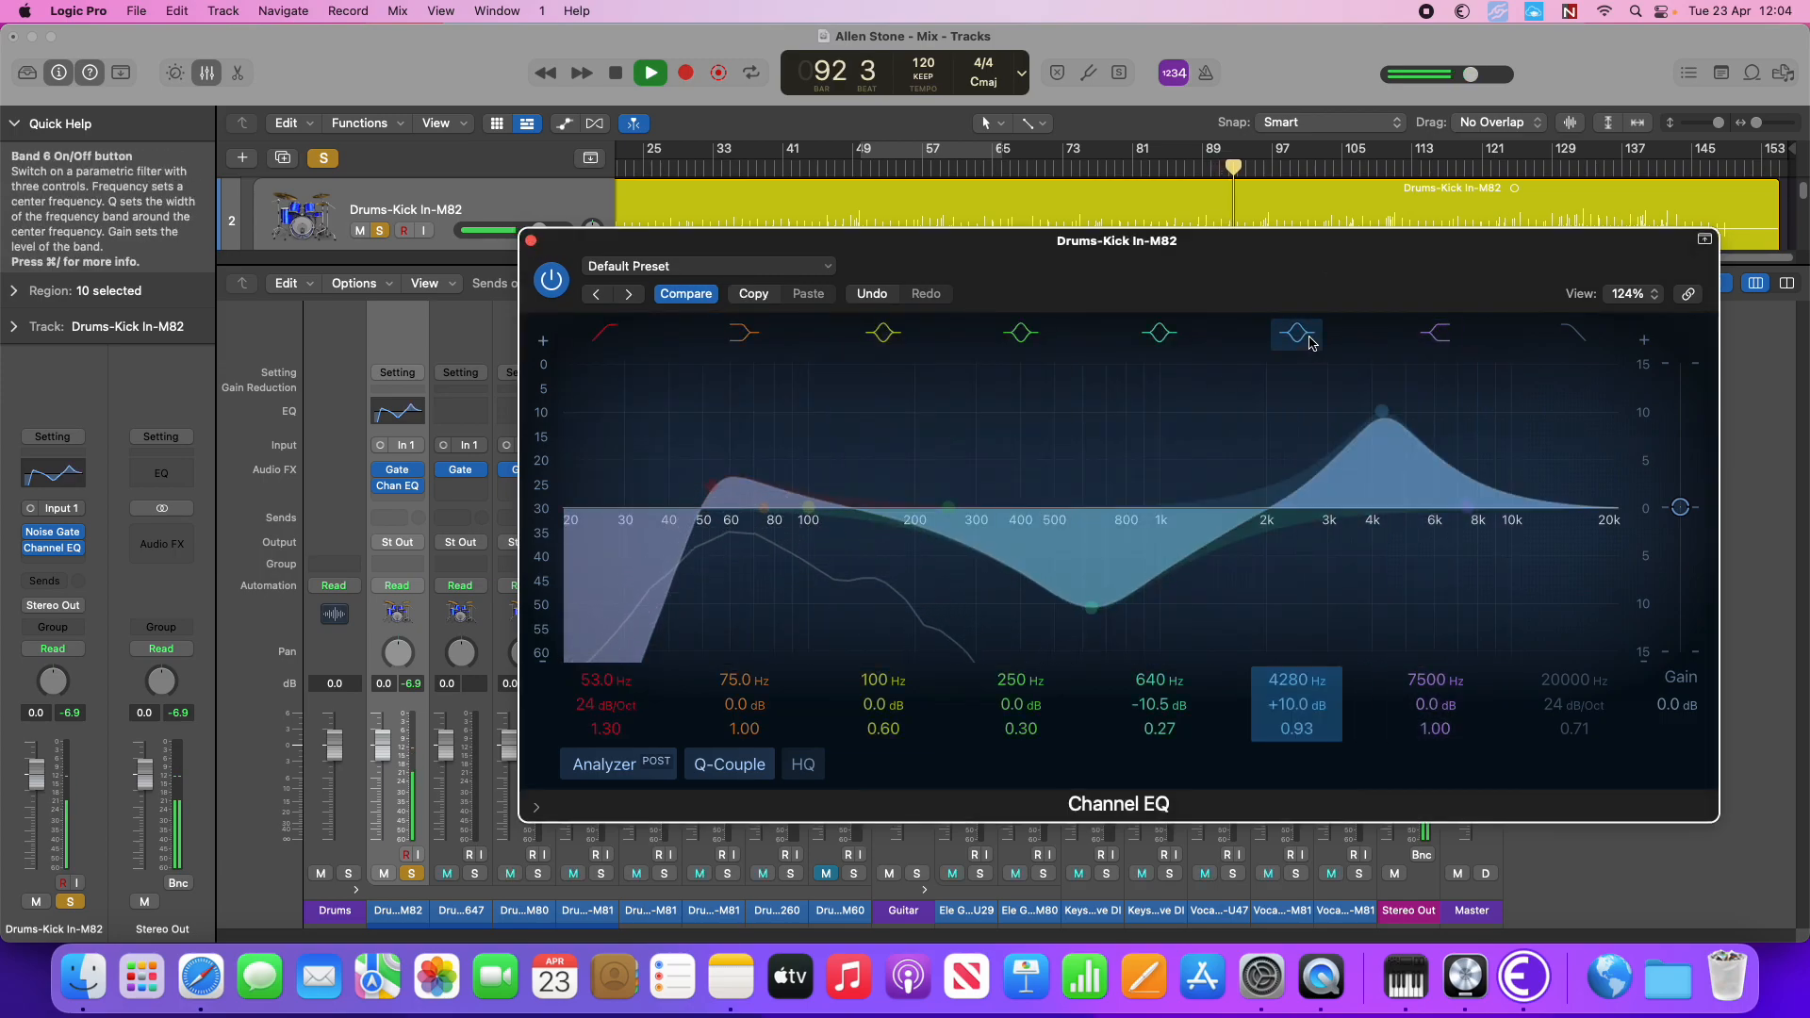
key(space)
drag(1379, 429, 1403, 472)
click(1297, 335)
key(space)
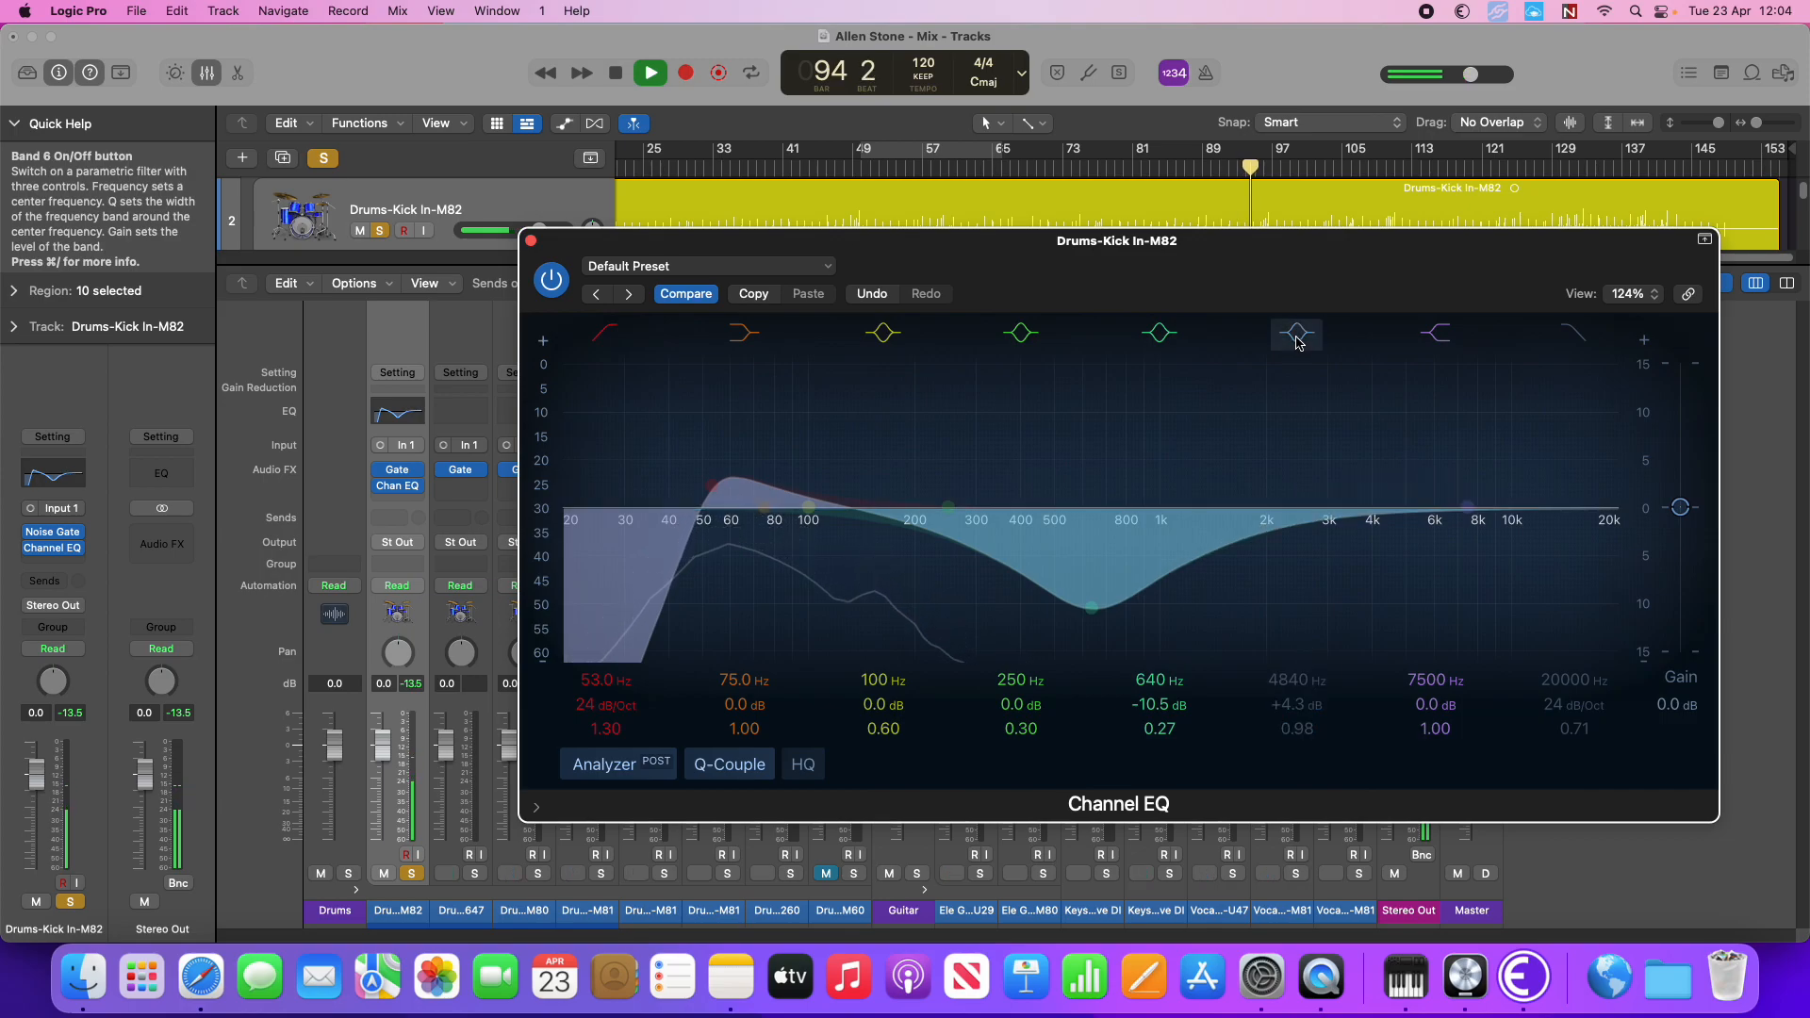
click(1298, 339)
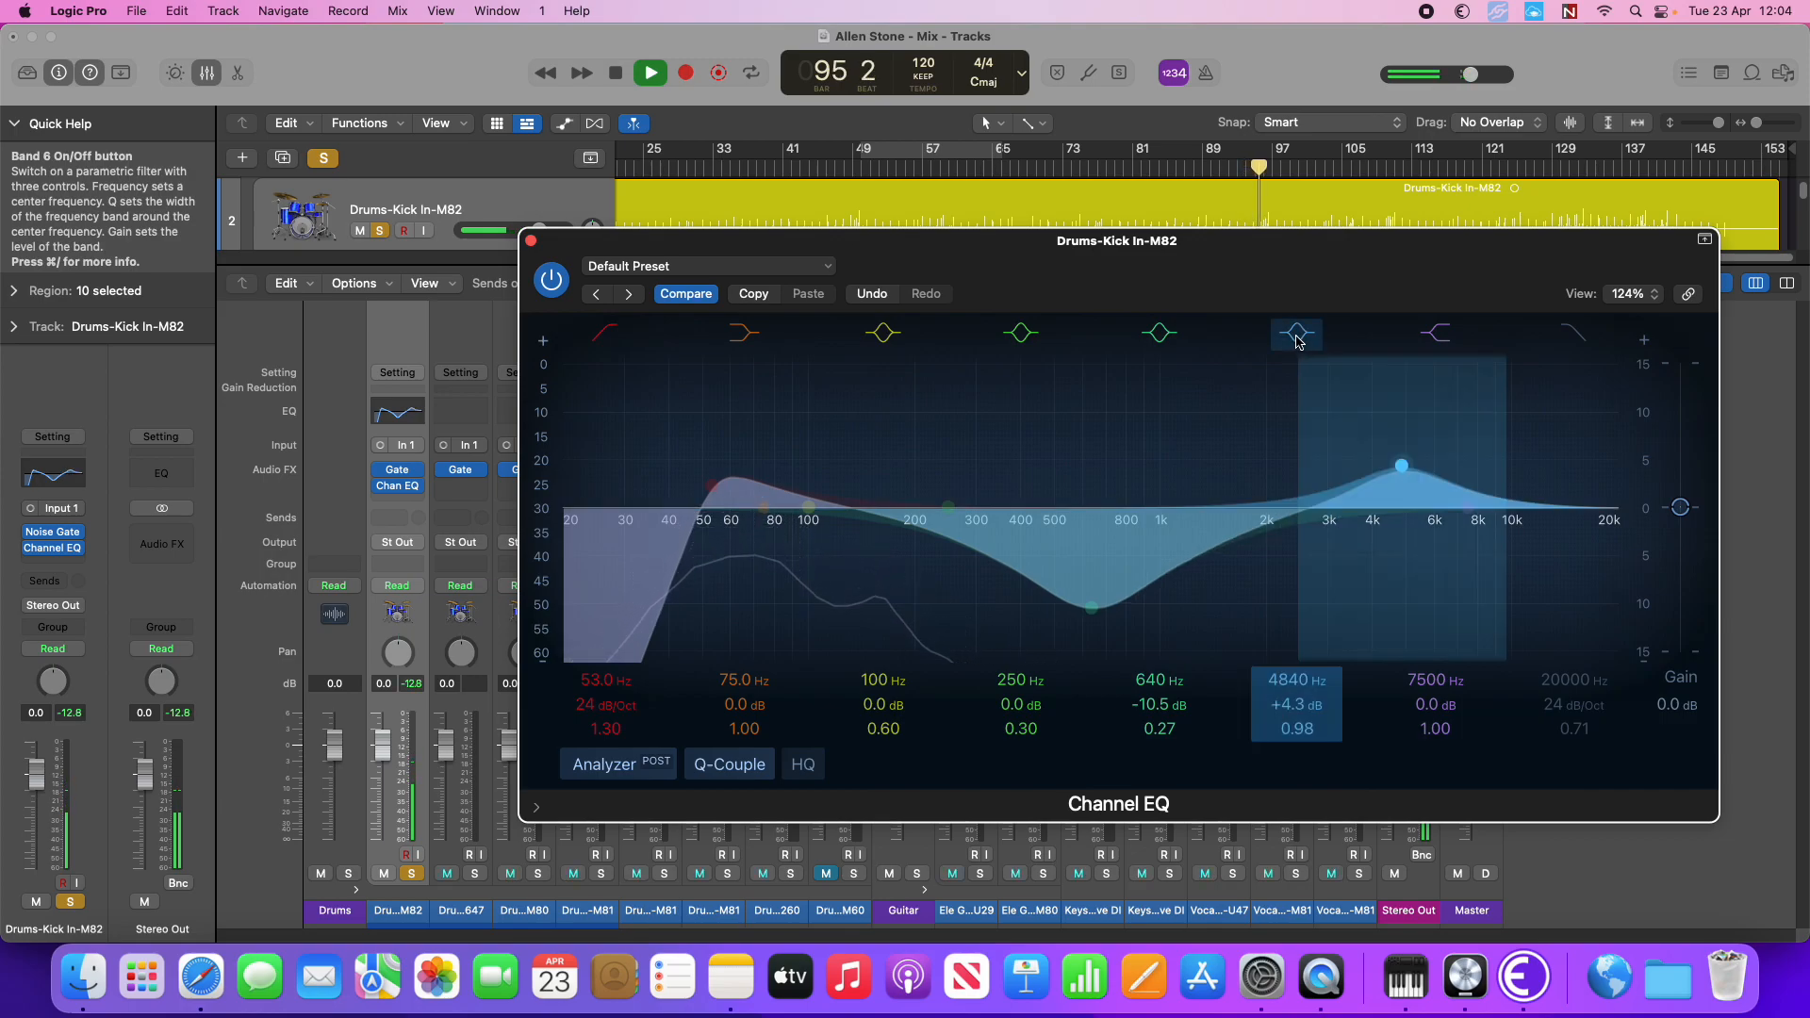
key(space)
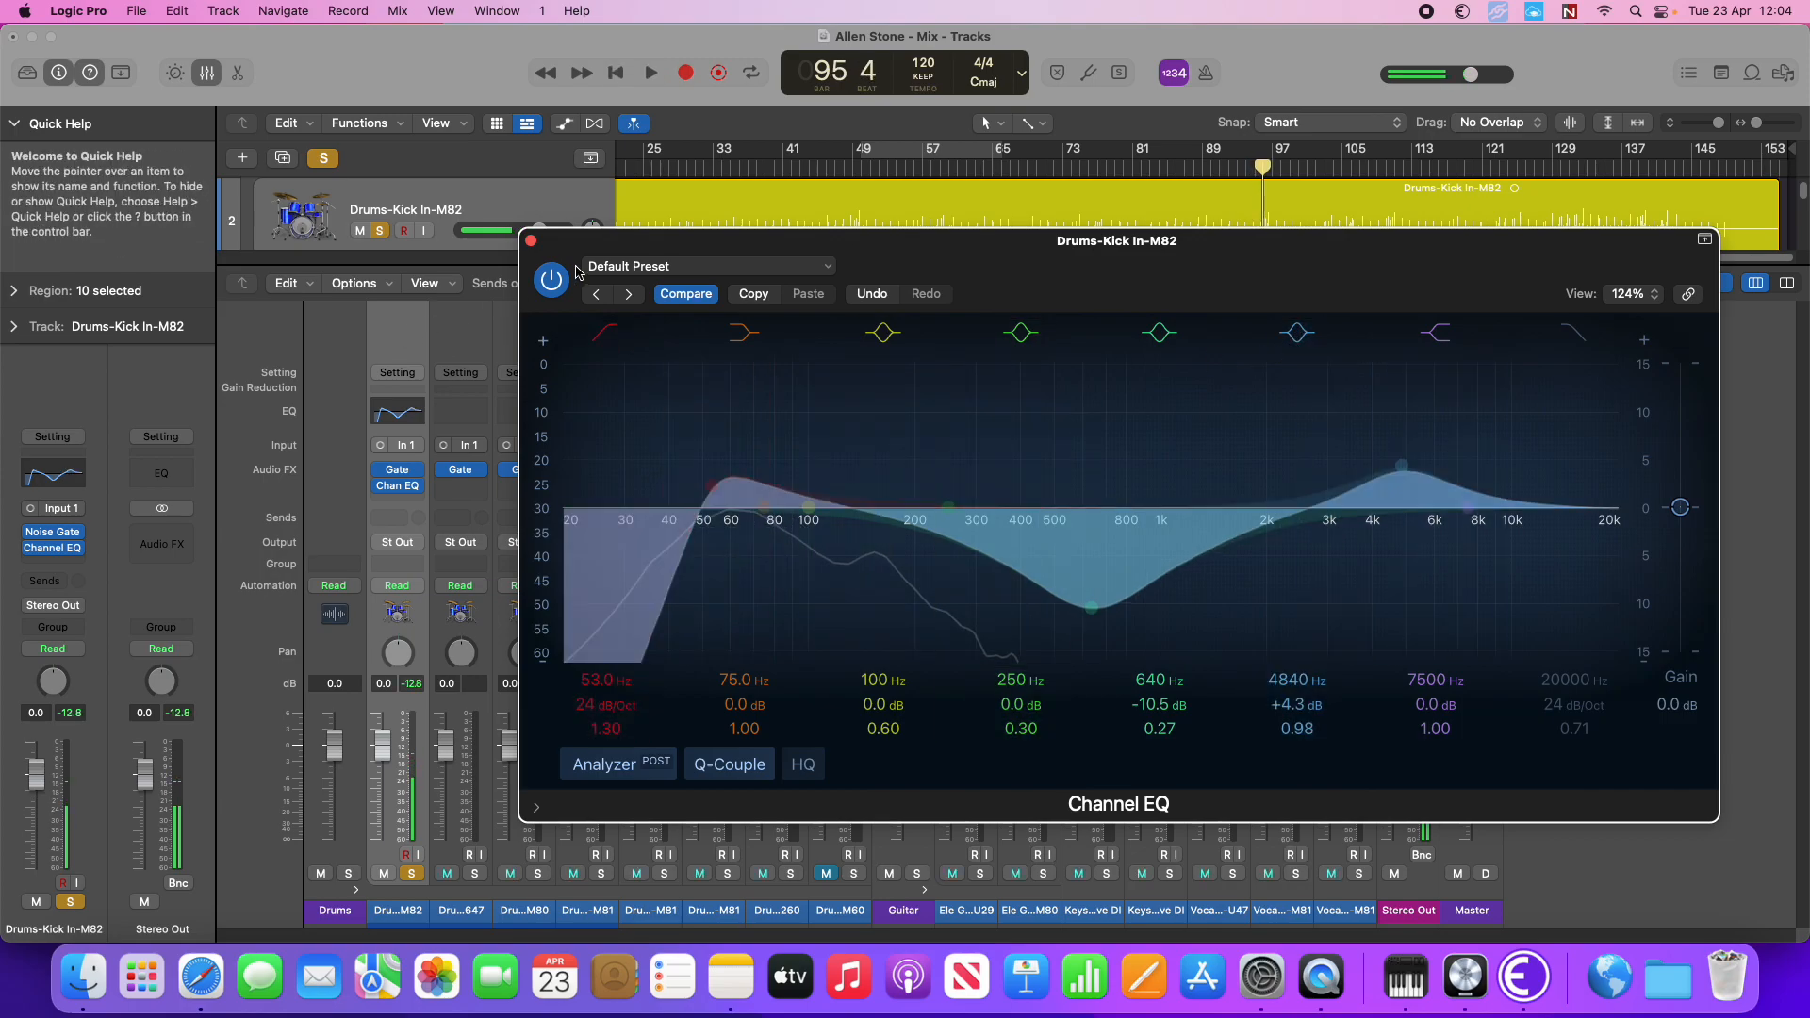
Close the Kick In EQ and solo only the Kick Out channel alongside Kick In
click(531, 240)
click(462, 910)
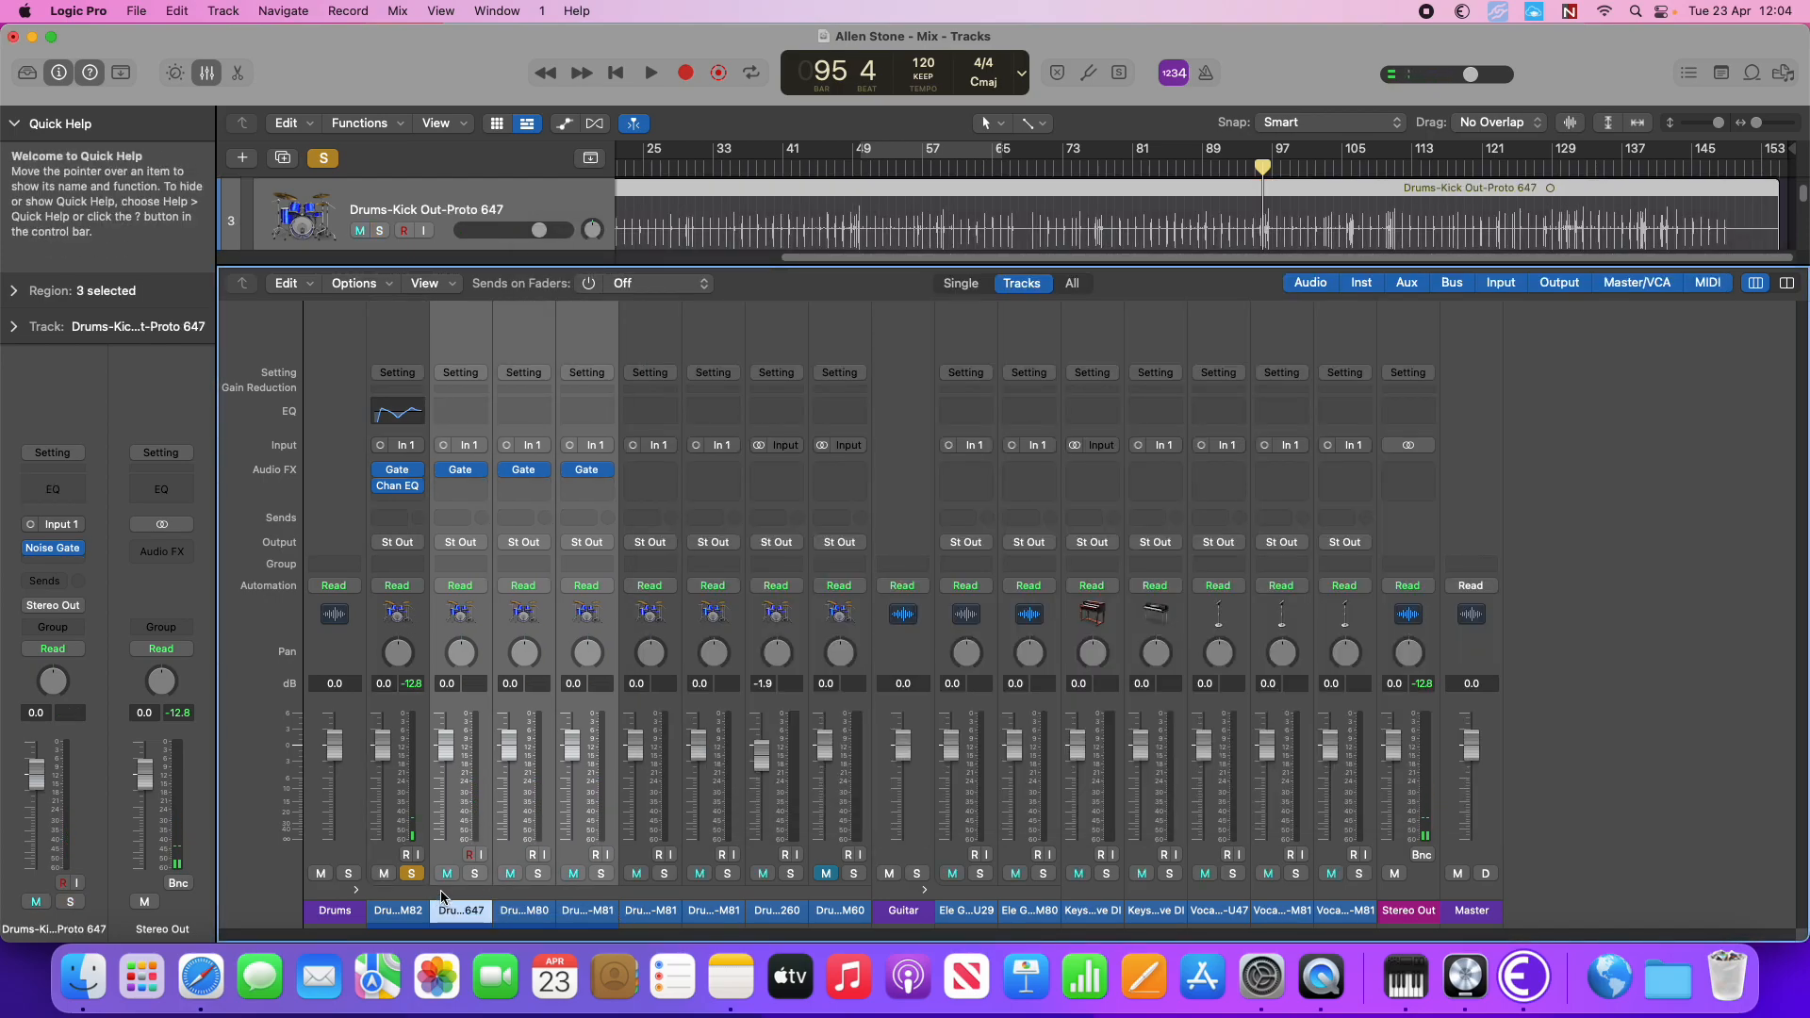
key(s)
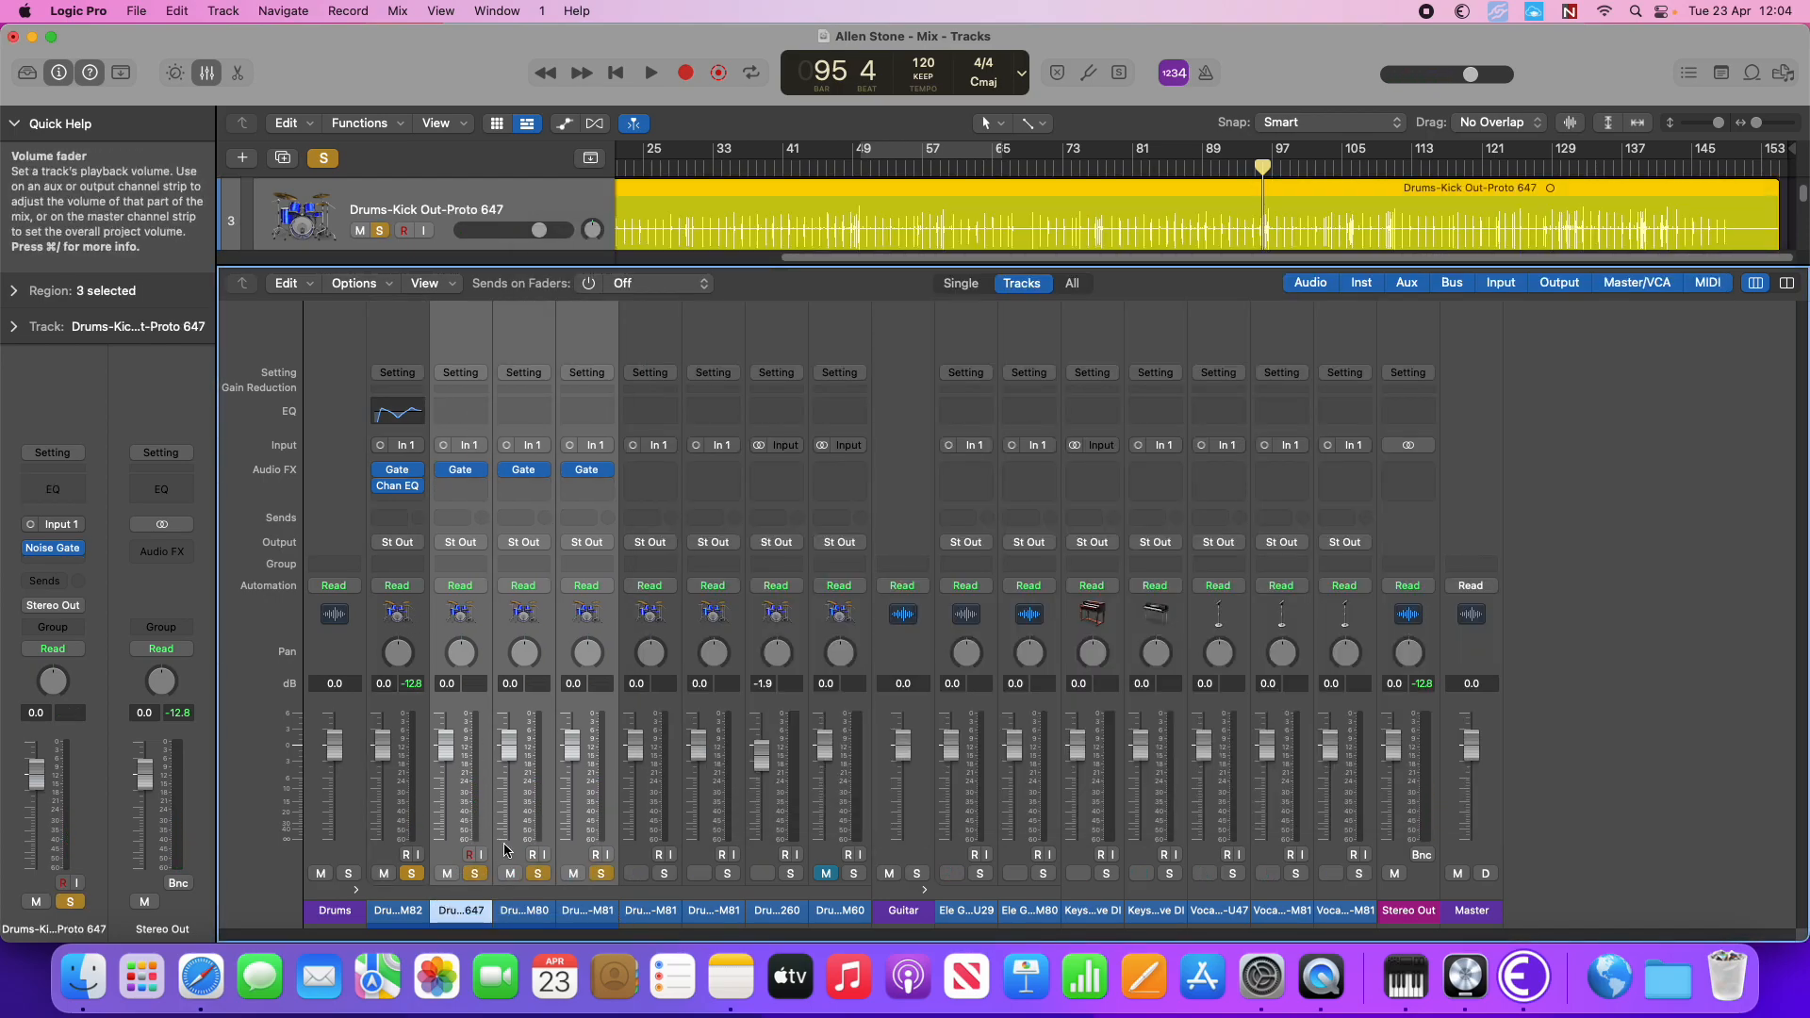
key(s)
click(462, 910)
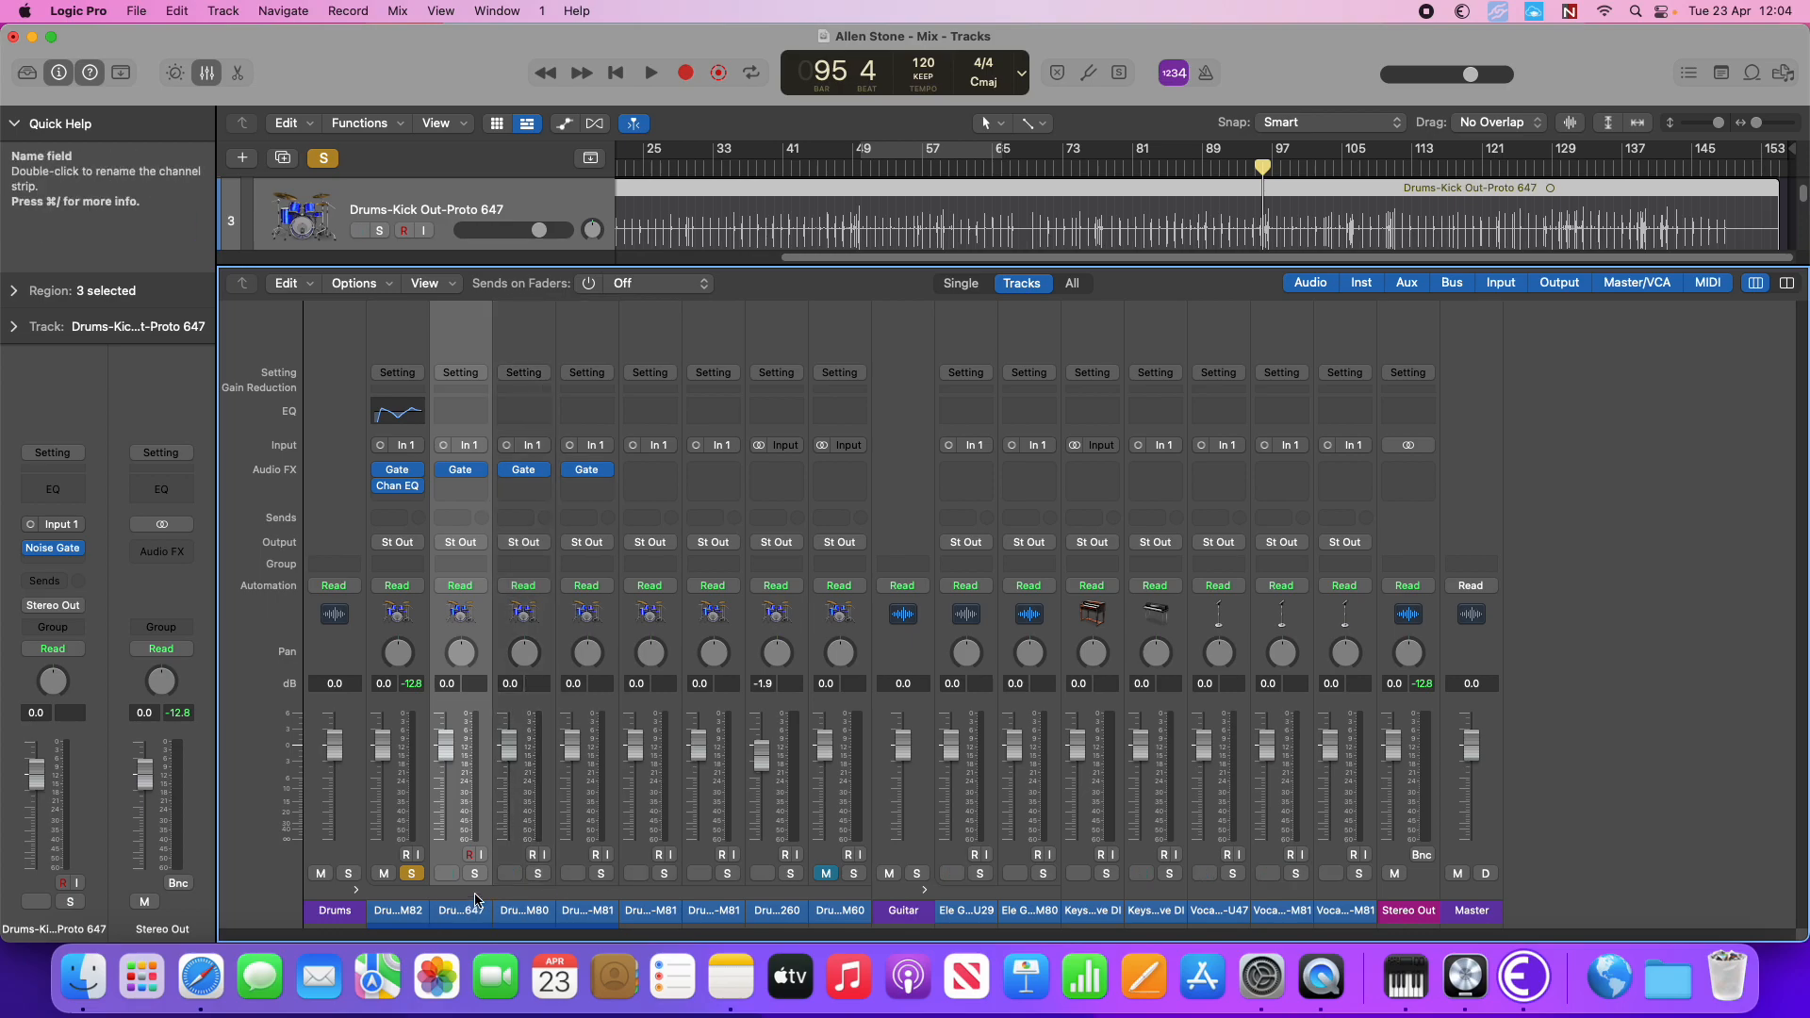
key(s)
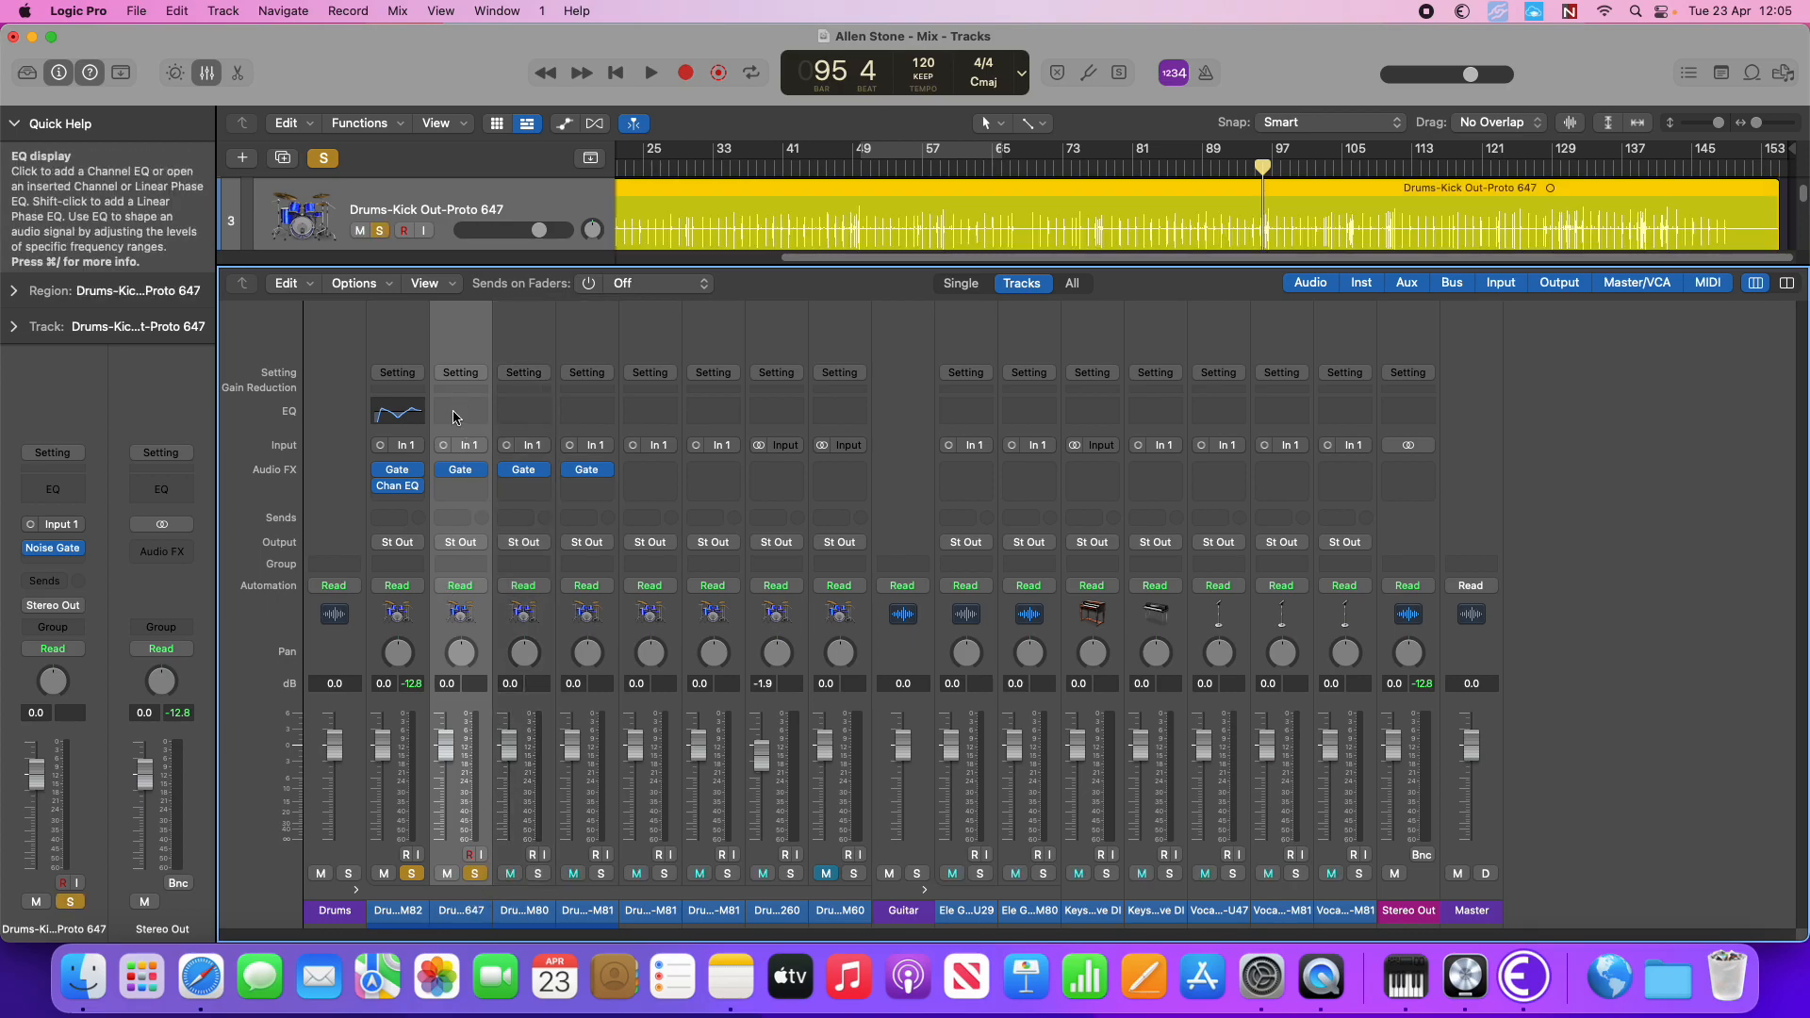
Insert a Channel EQ on the Kick Out channel and shrink its window to 68% view, clear of the drum channels' inserts
click(459, 408)
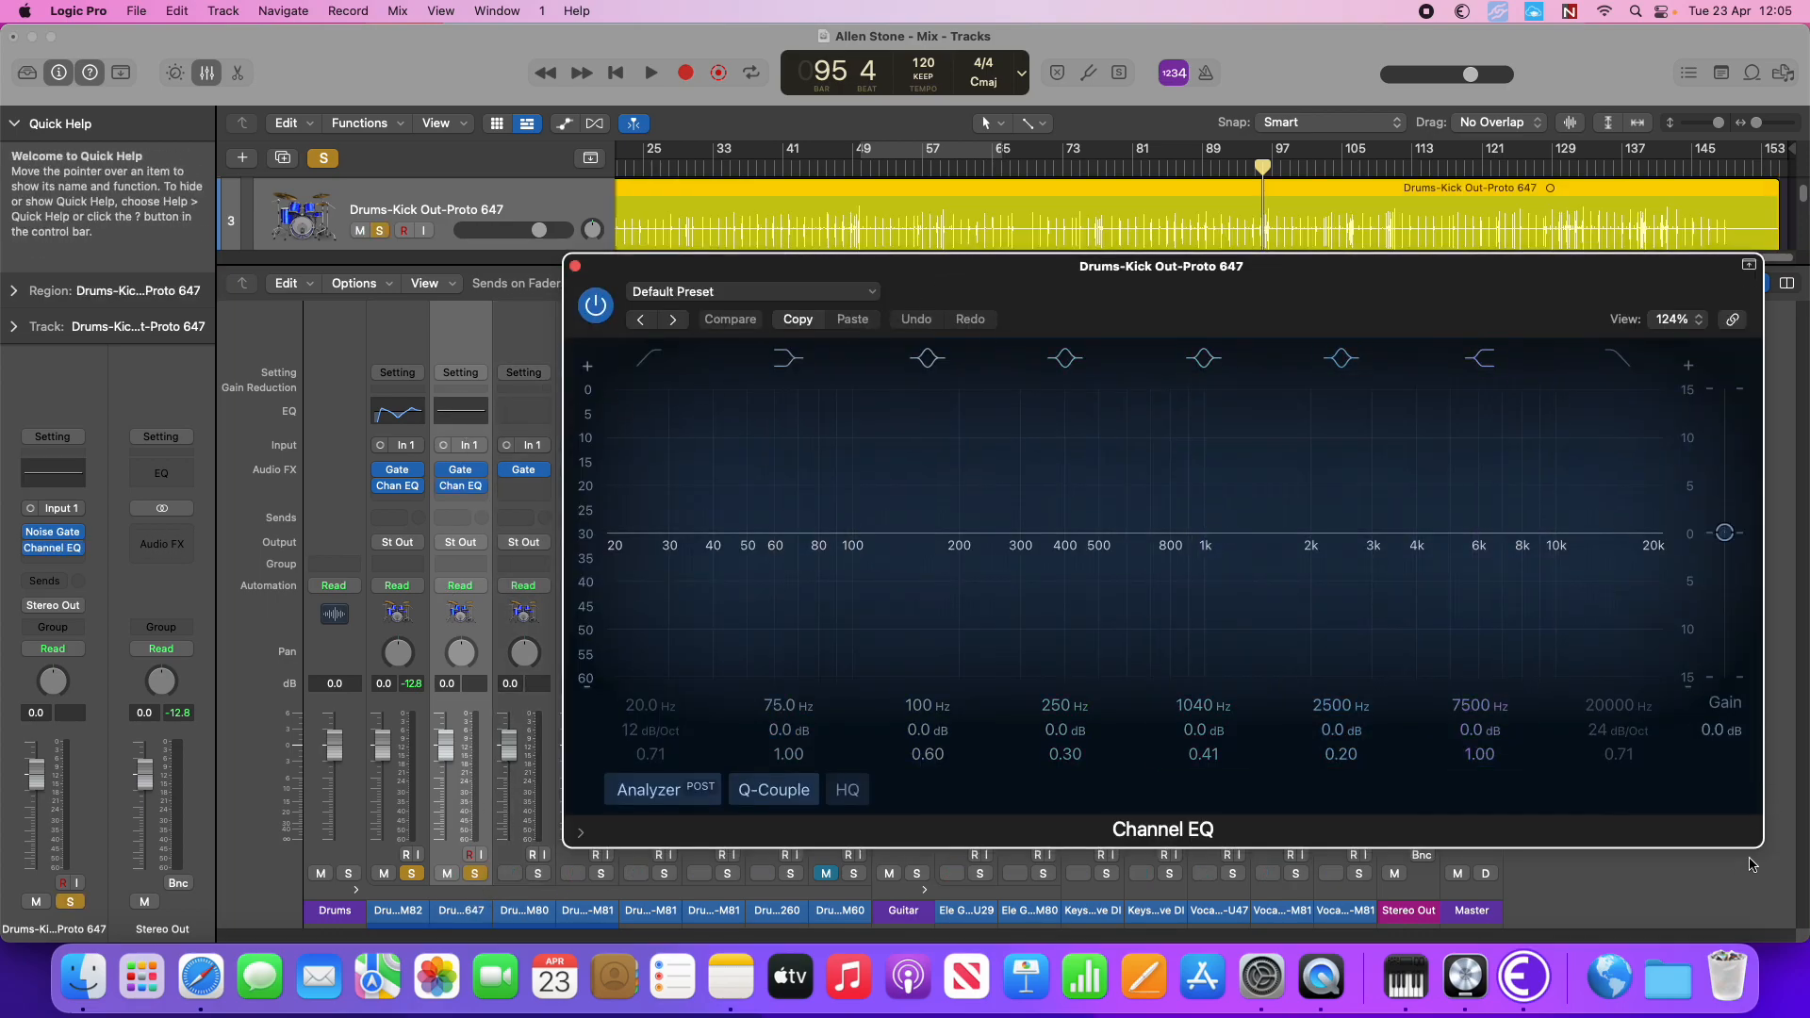
drag(1758, 844, 1218, 631)
drag(890, 266, 1338, 471)
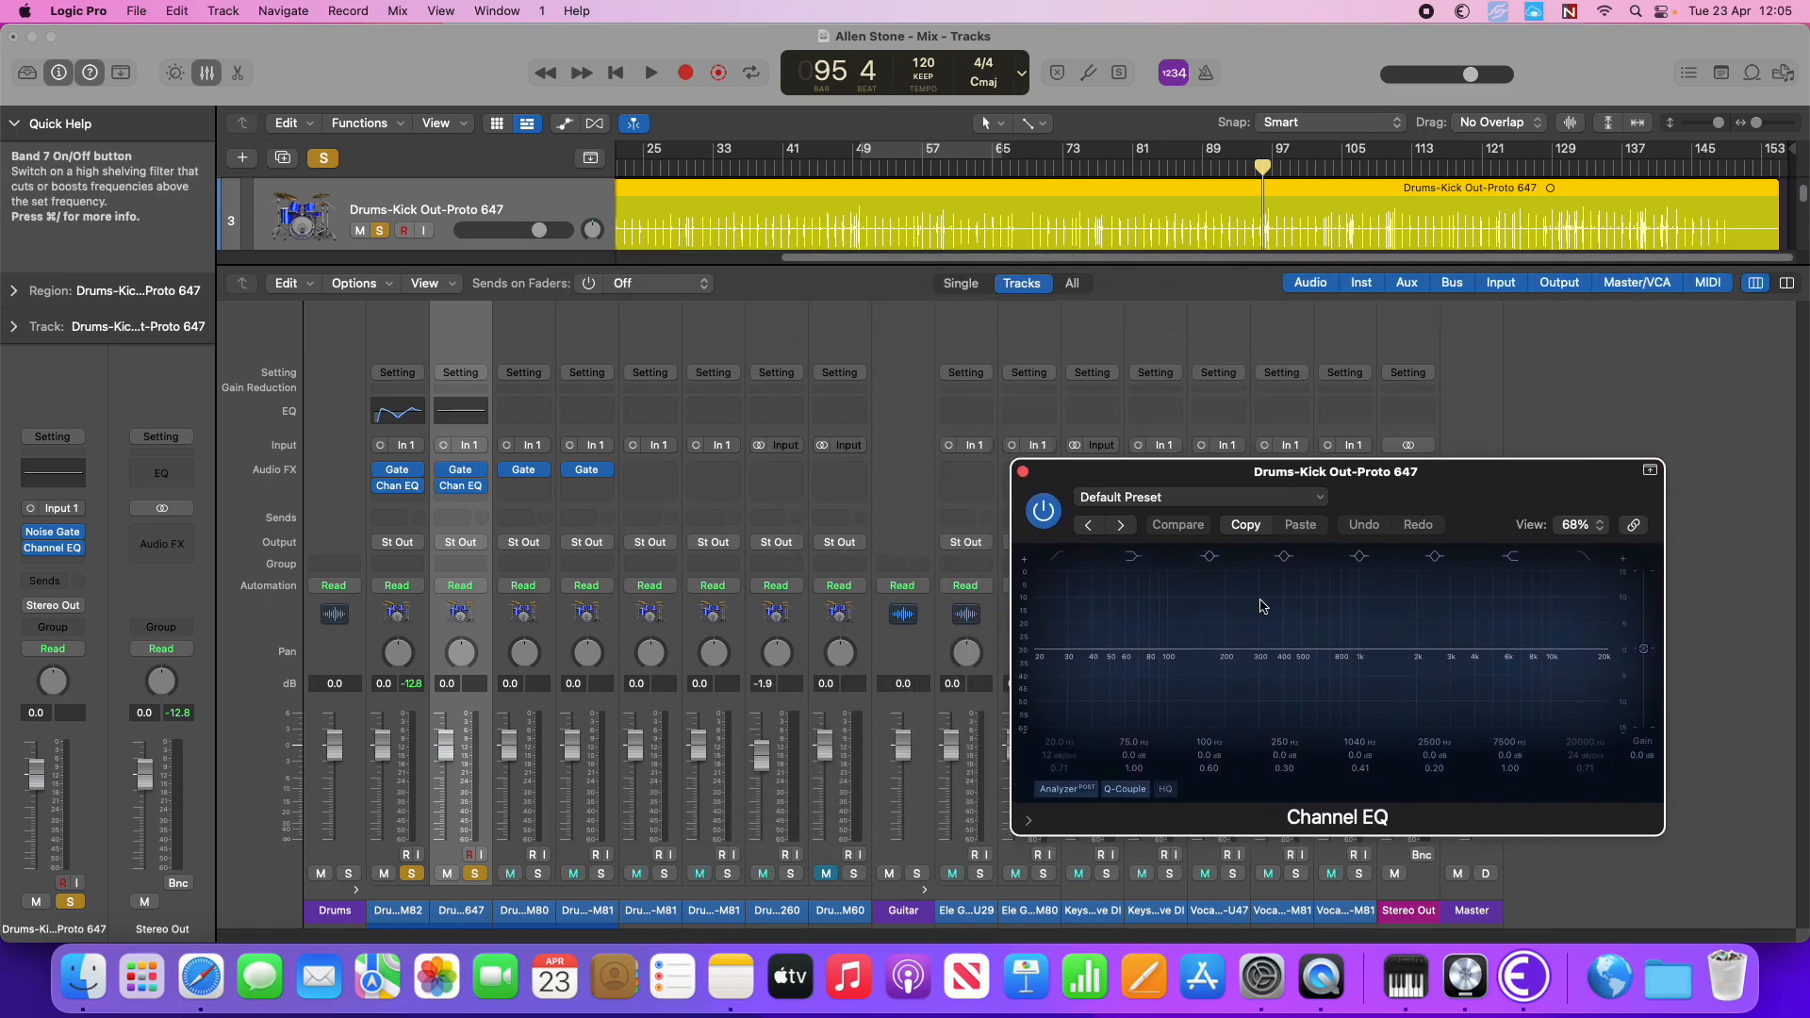
Reopen the Kick In EQ and arrange both EQ windows to be visible together, Kick In at 80% view and Kick Out at 91%
click(394, 414)
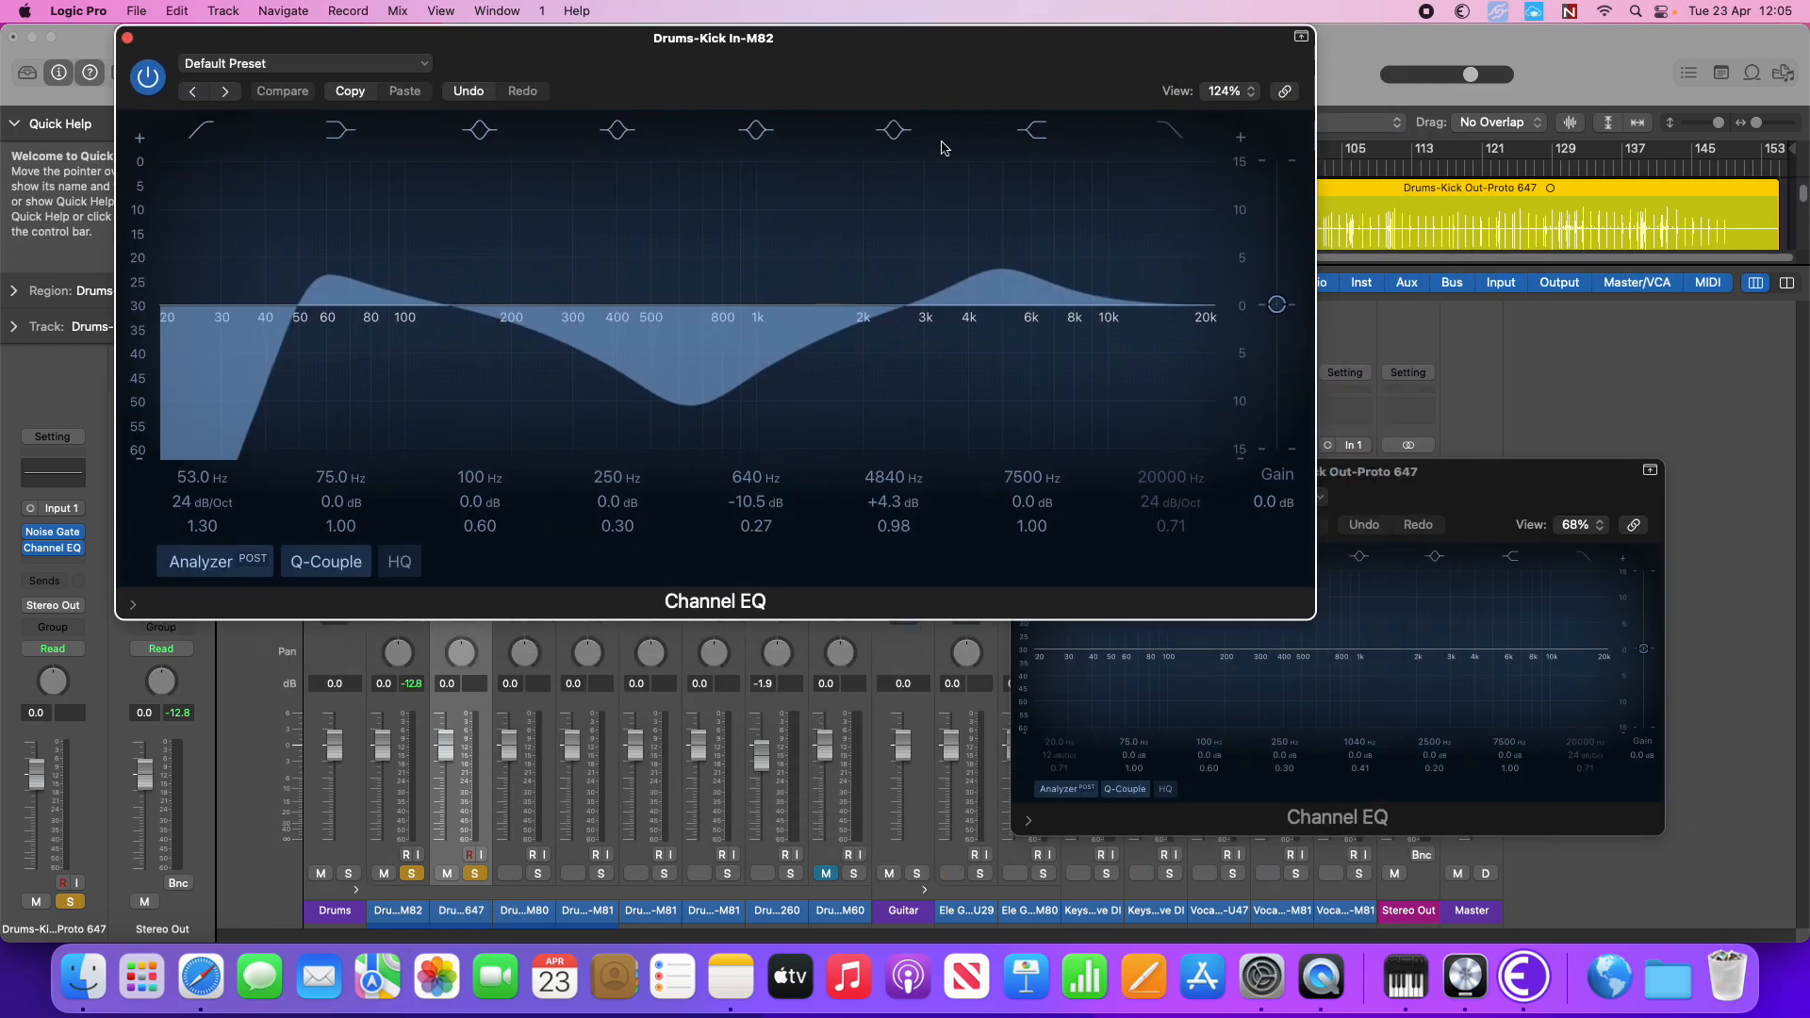
drag(1314, 618, 997, 438)
drag(1336, 472, 1292, 326)
drag(1619, 689, 1701, 823)
drag(1522, 388, 1425, 310)
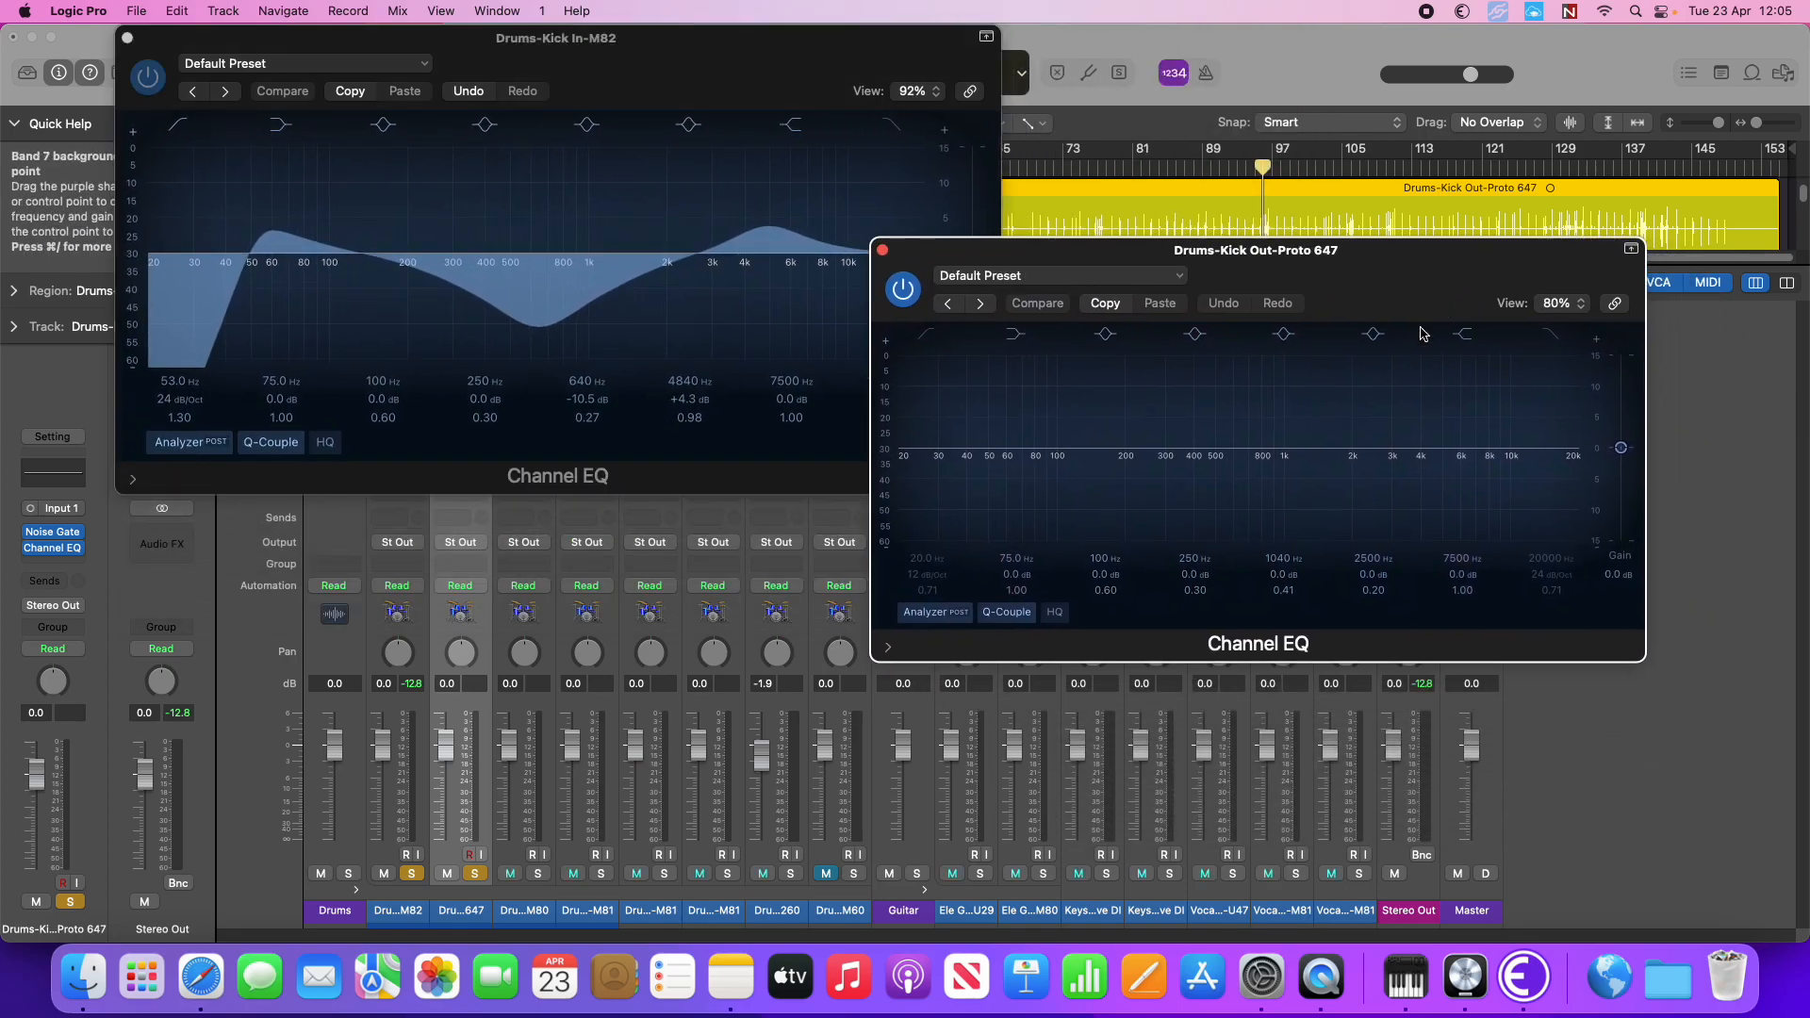
drag(1641, 660, 1742, 701)
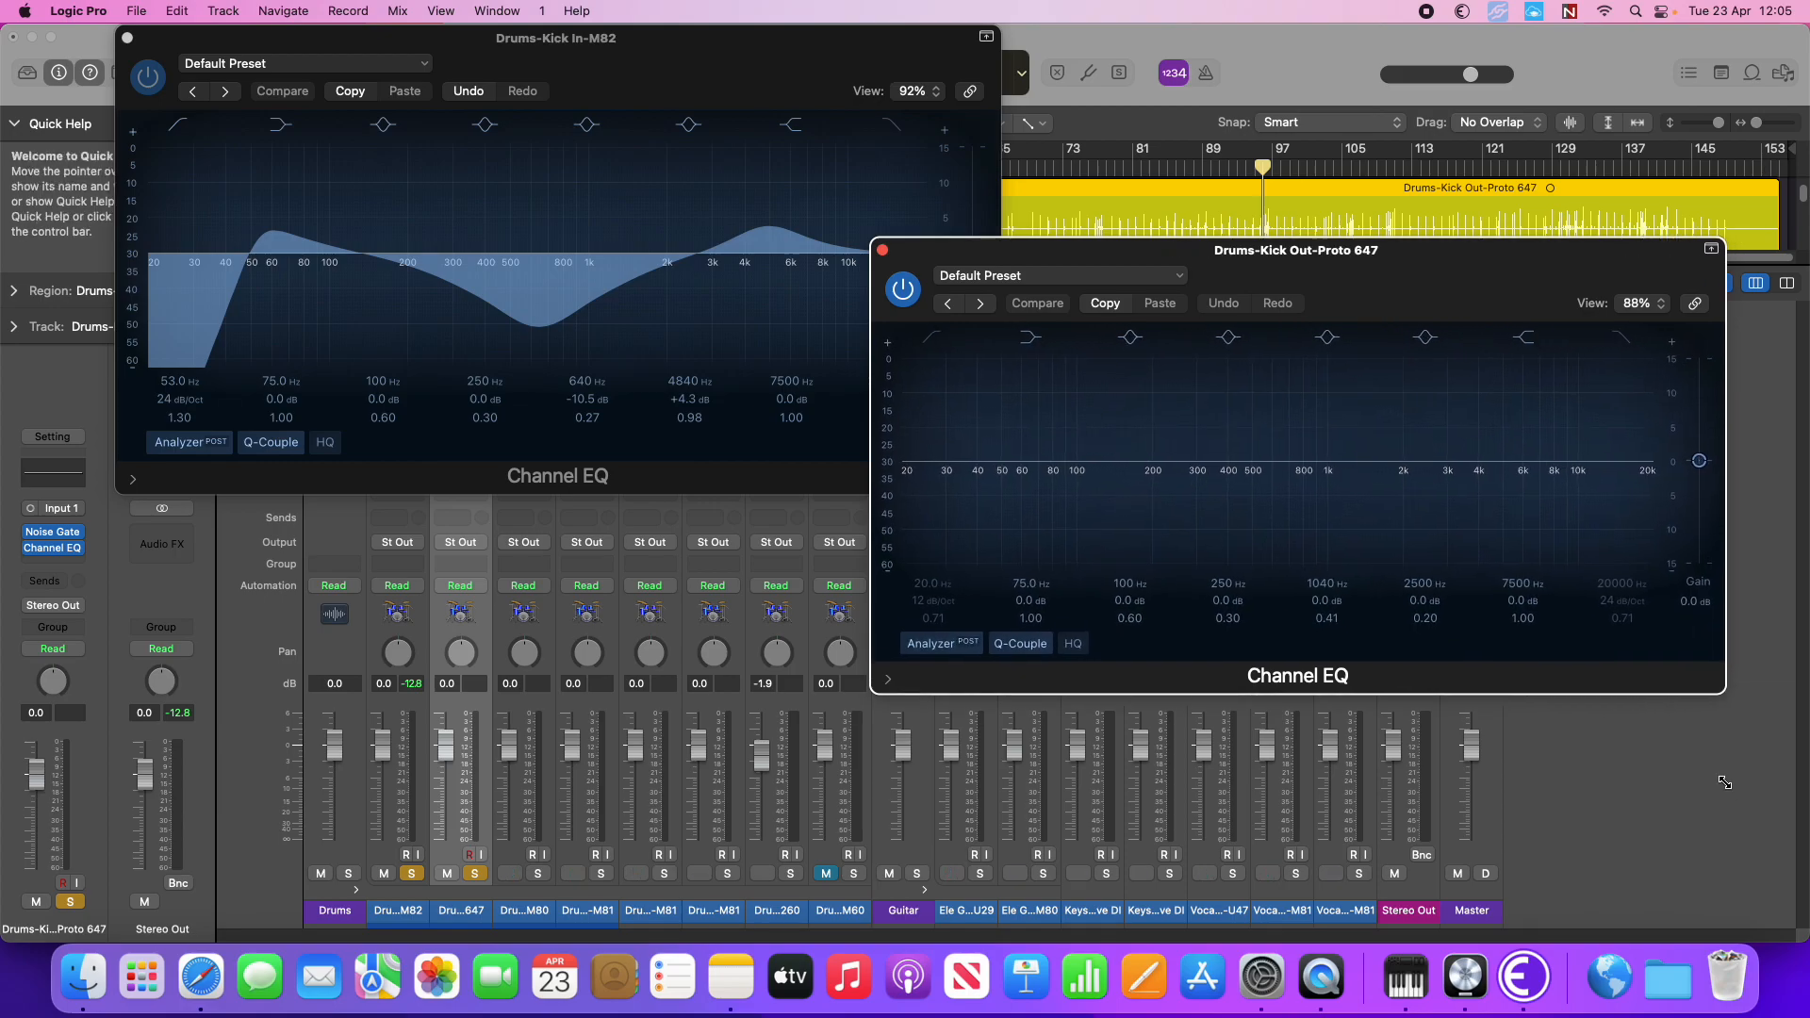
drag(1383, 281, 1383, 439)
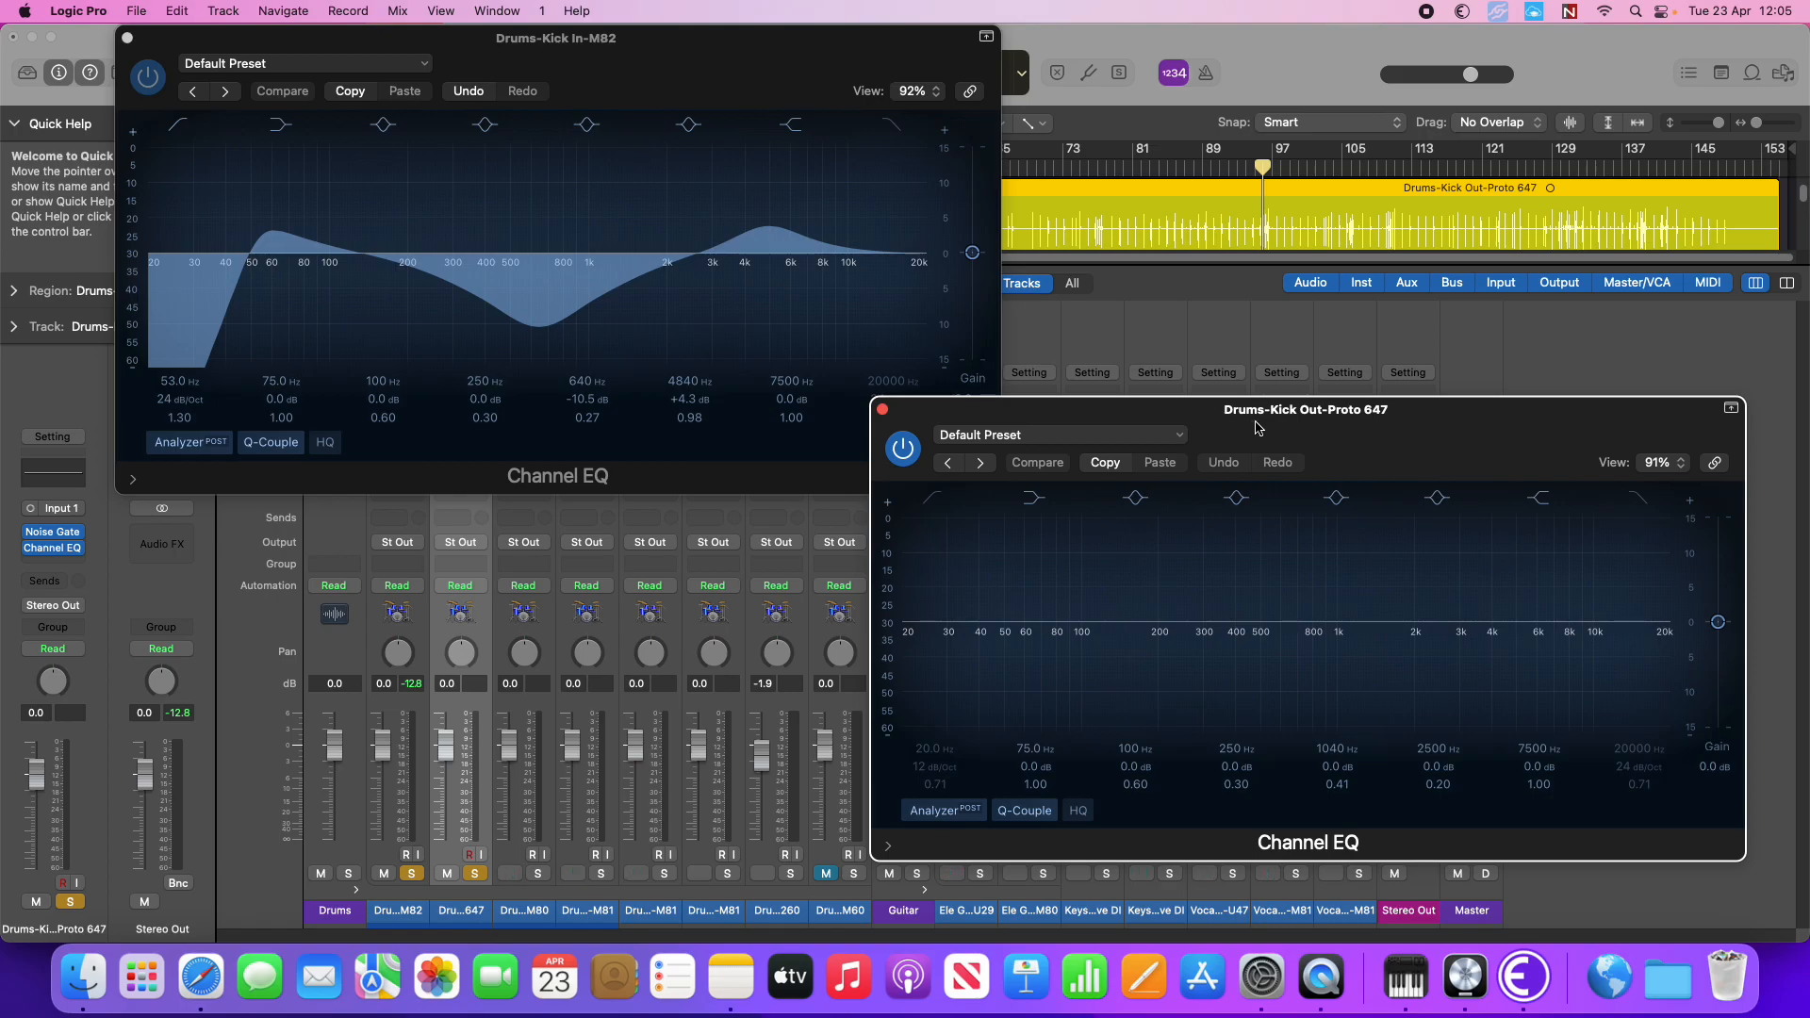
drag(1258, 427, 1278, 395)
click(830, 456)
drag(997, 492, 873, 446)
drag(938, 380, 924, 321)
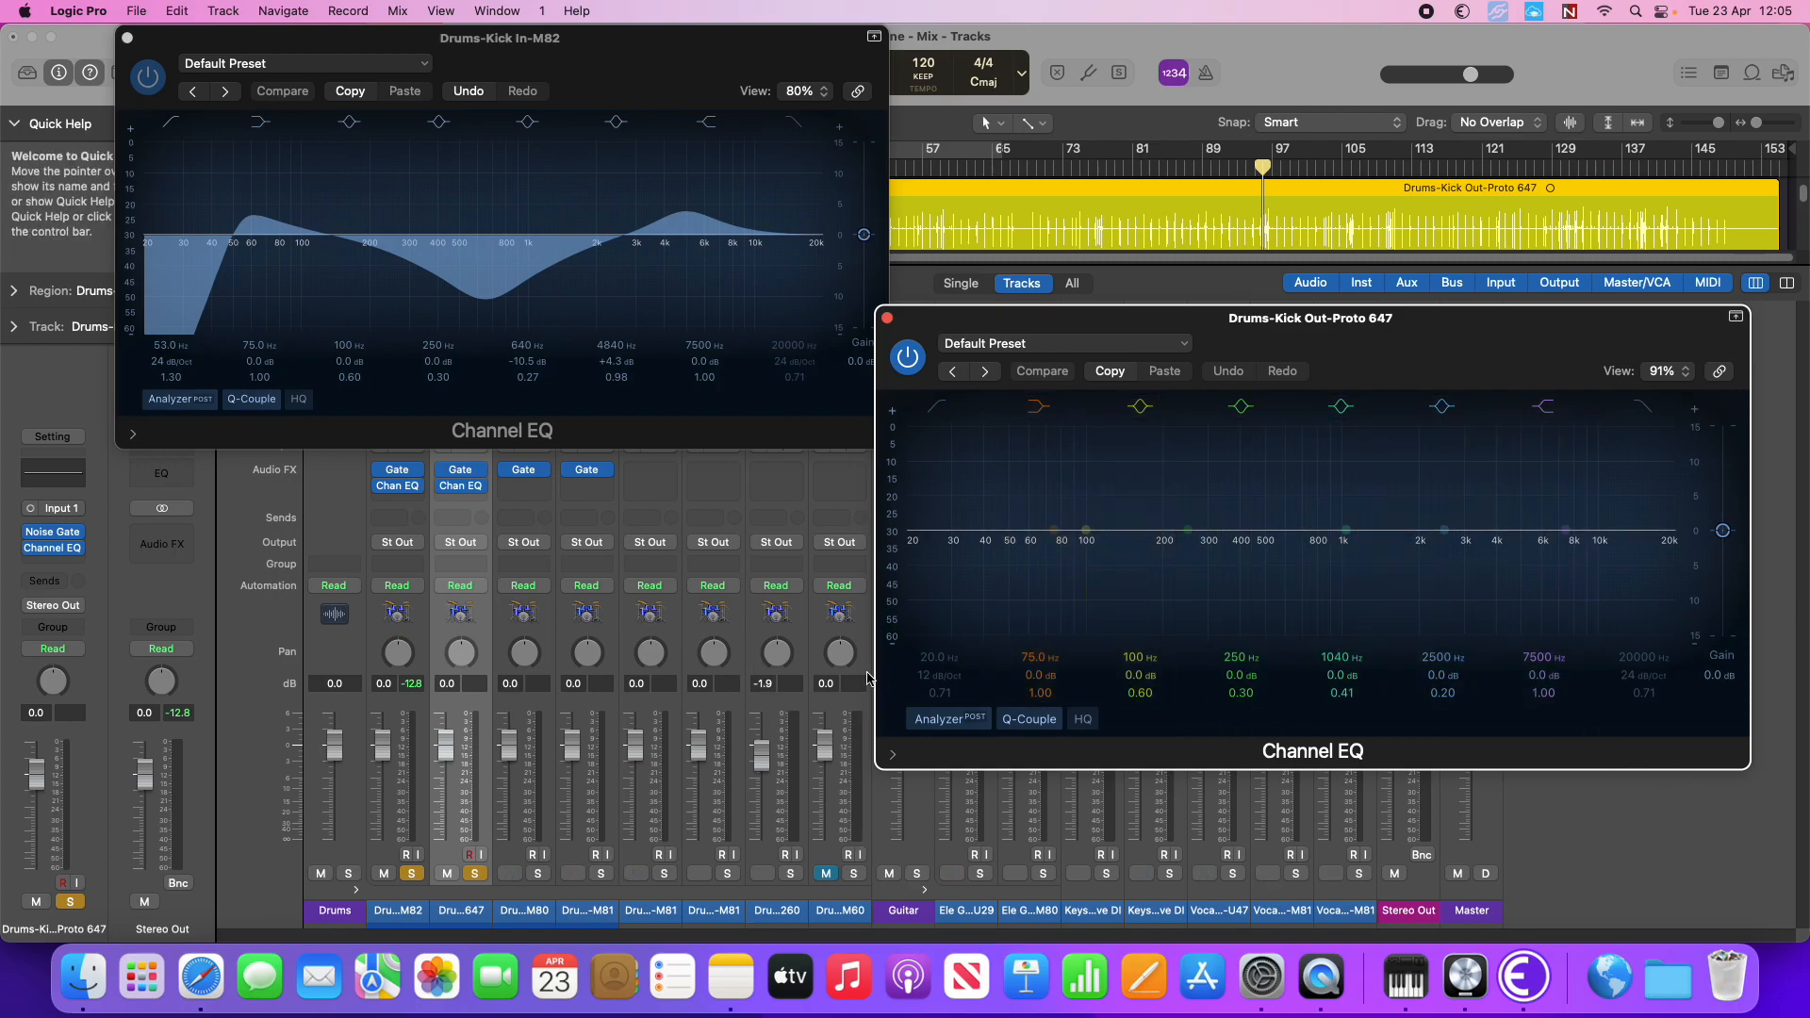
With both kicks playing, set Kick Out's low cut to 38.8 Hz with Q 1.20 and band 5 to -9.7 dB at 840 Hz
key(space)
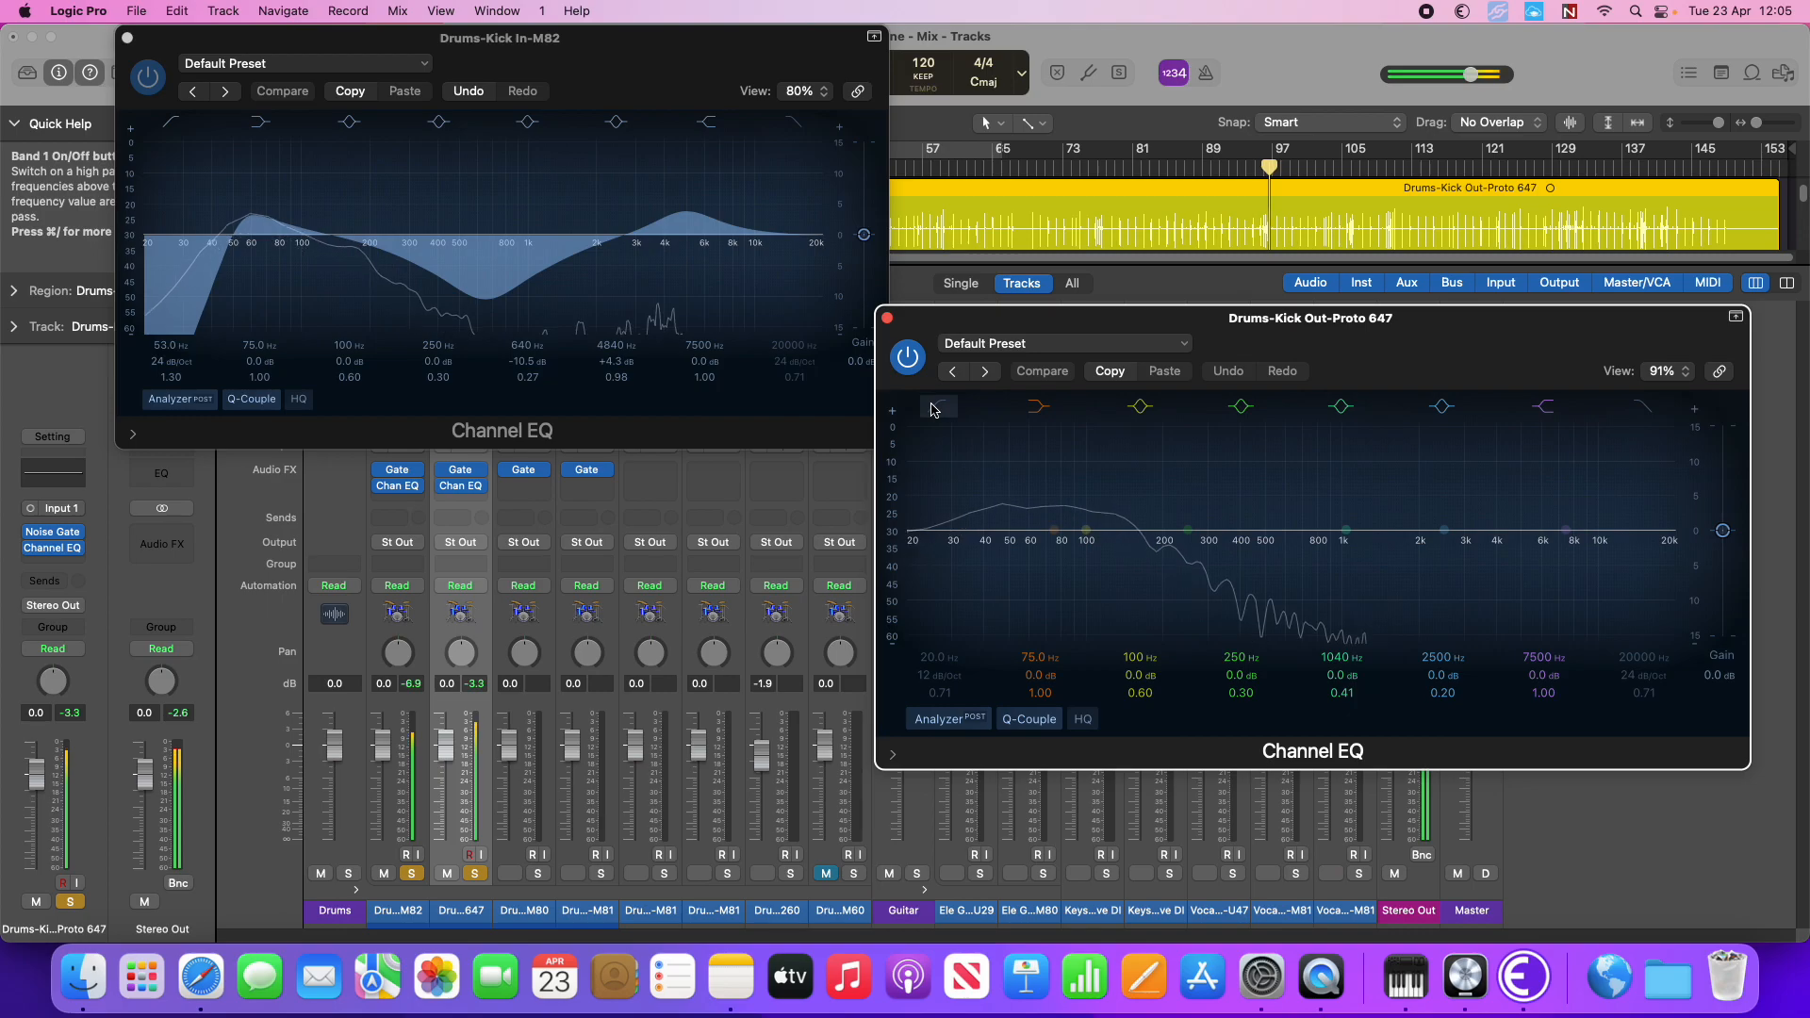
click(931, 409)
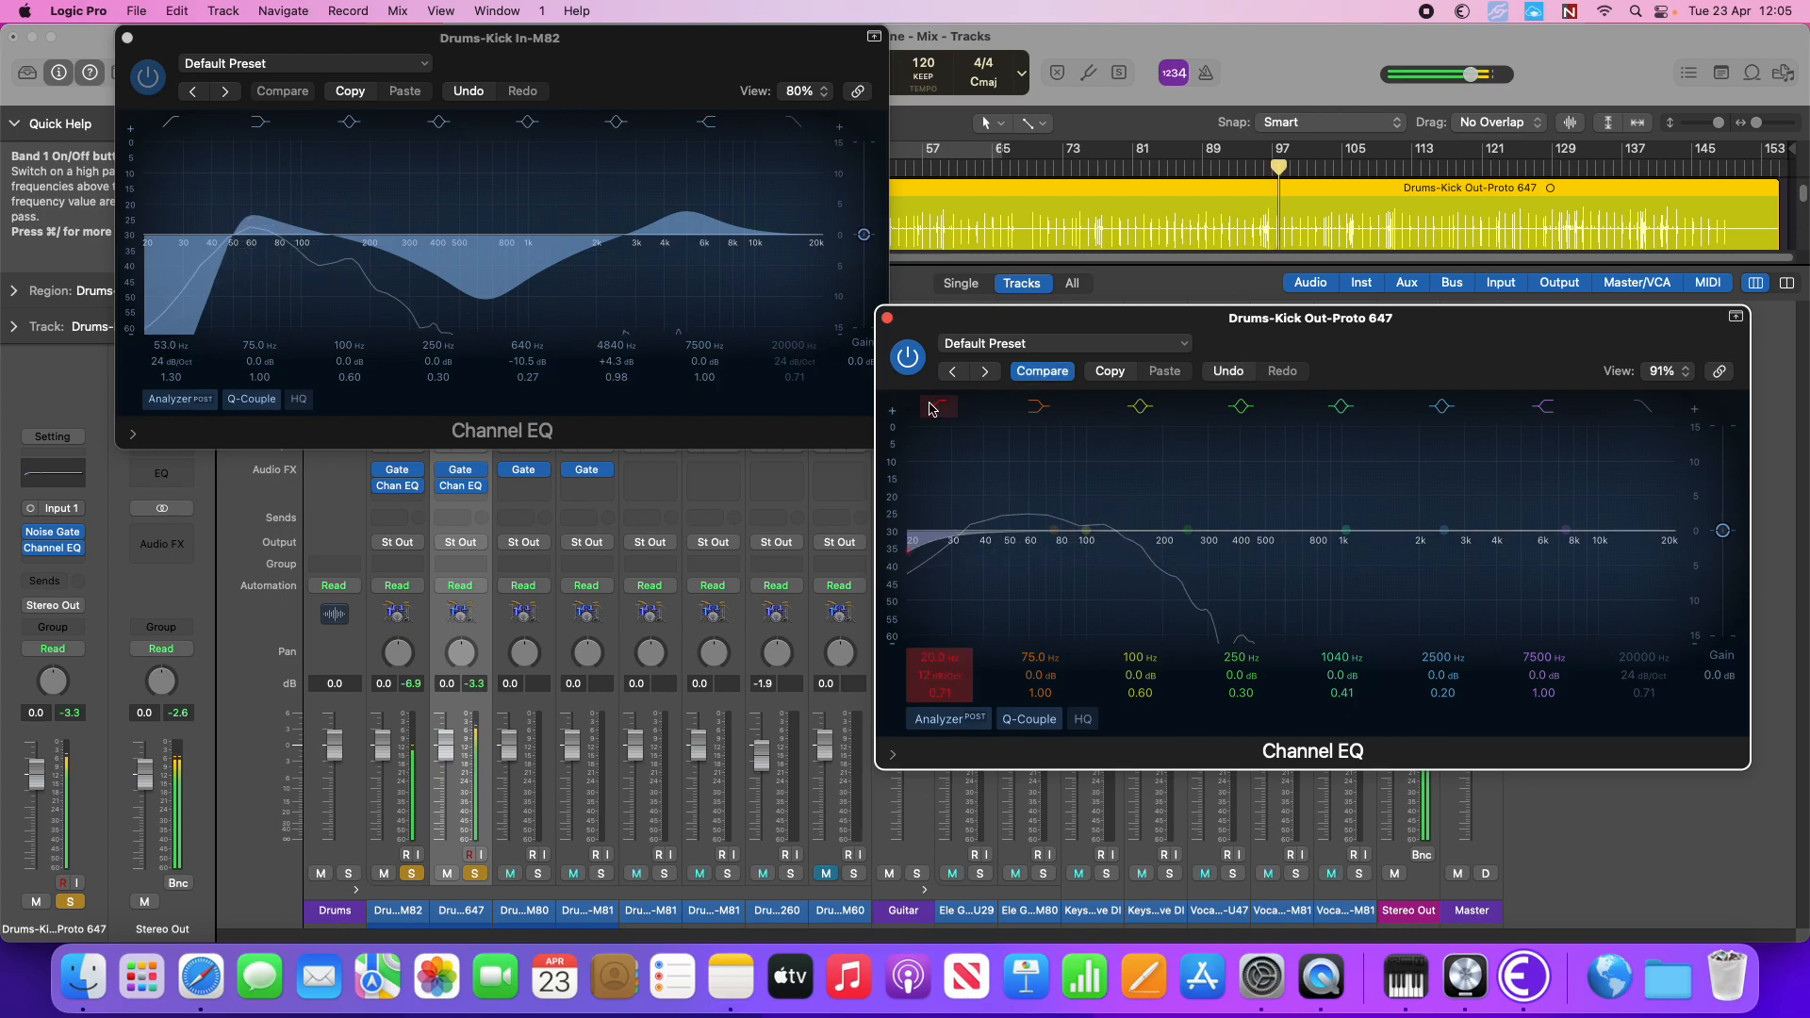
drag(912, 552, 1009, 538)
drag(1345, 531, 1324, 597)
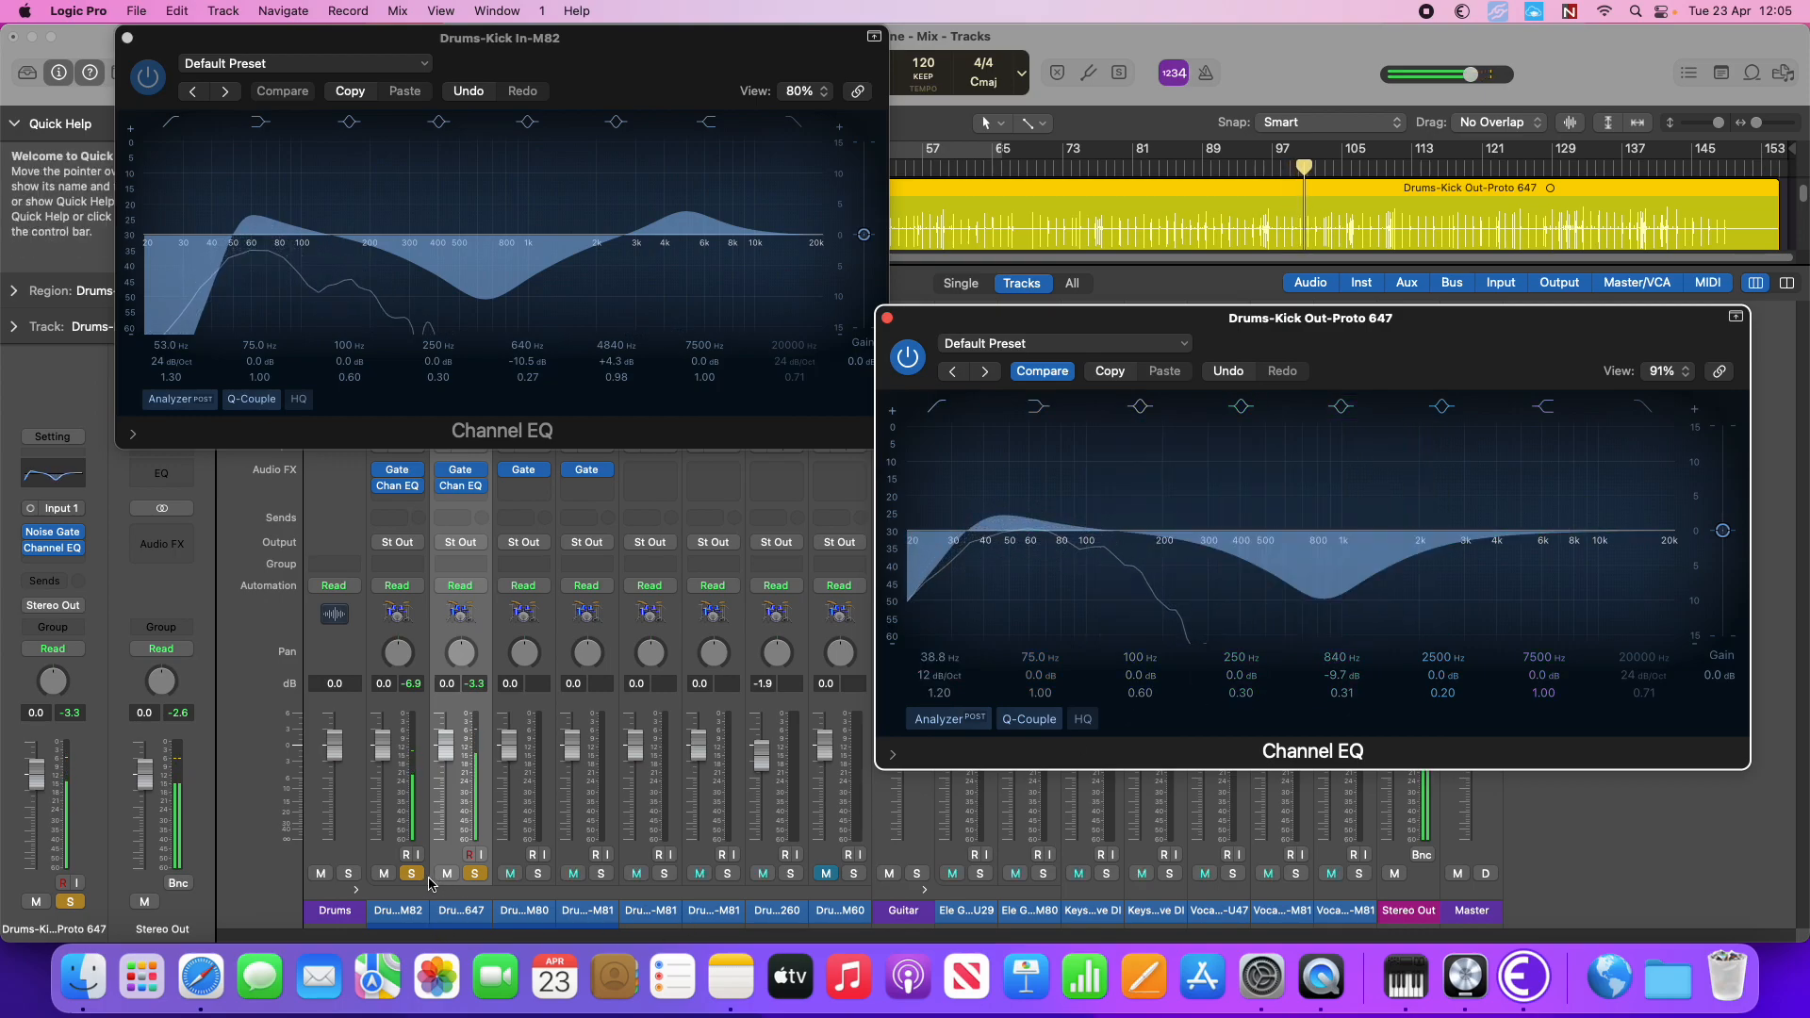
Add a 24 dB/Oct high cut at 7650 Hz to the Kick Out EQ, and retune band 5 to -9.0 dB at 550 Hz and the low cut lower
click(1641, 408)
drag(1668, 542, 1570, 551)
drag(1323, 597, 1274, 592)
drag(980, 524, 977, 522)
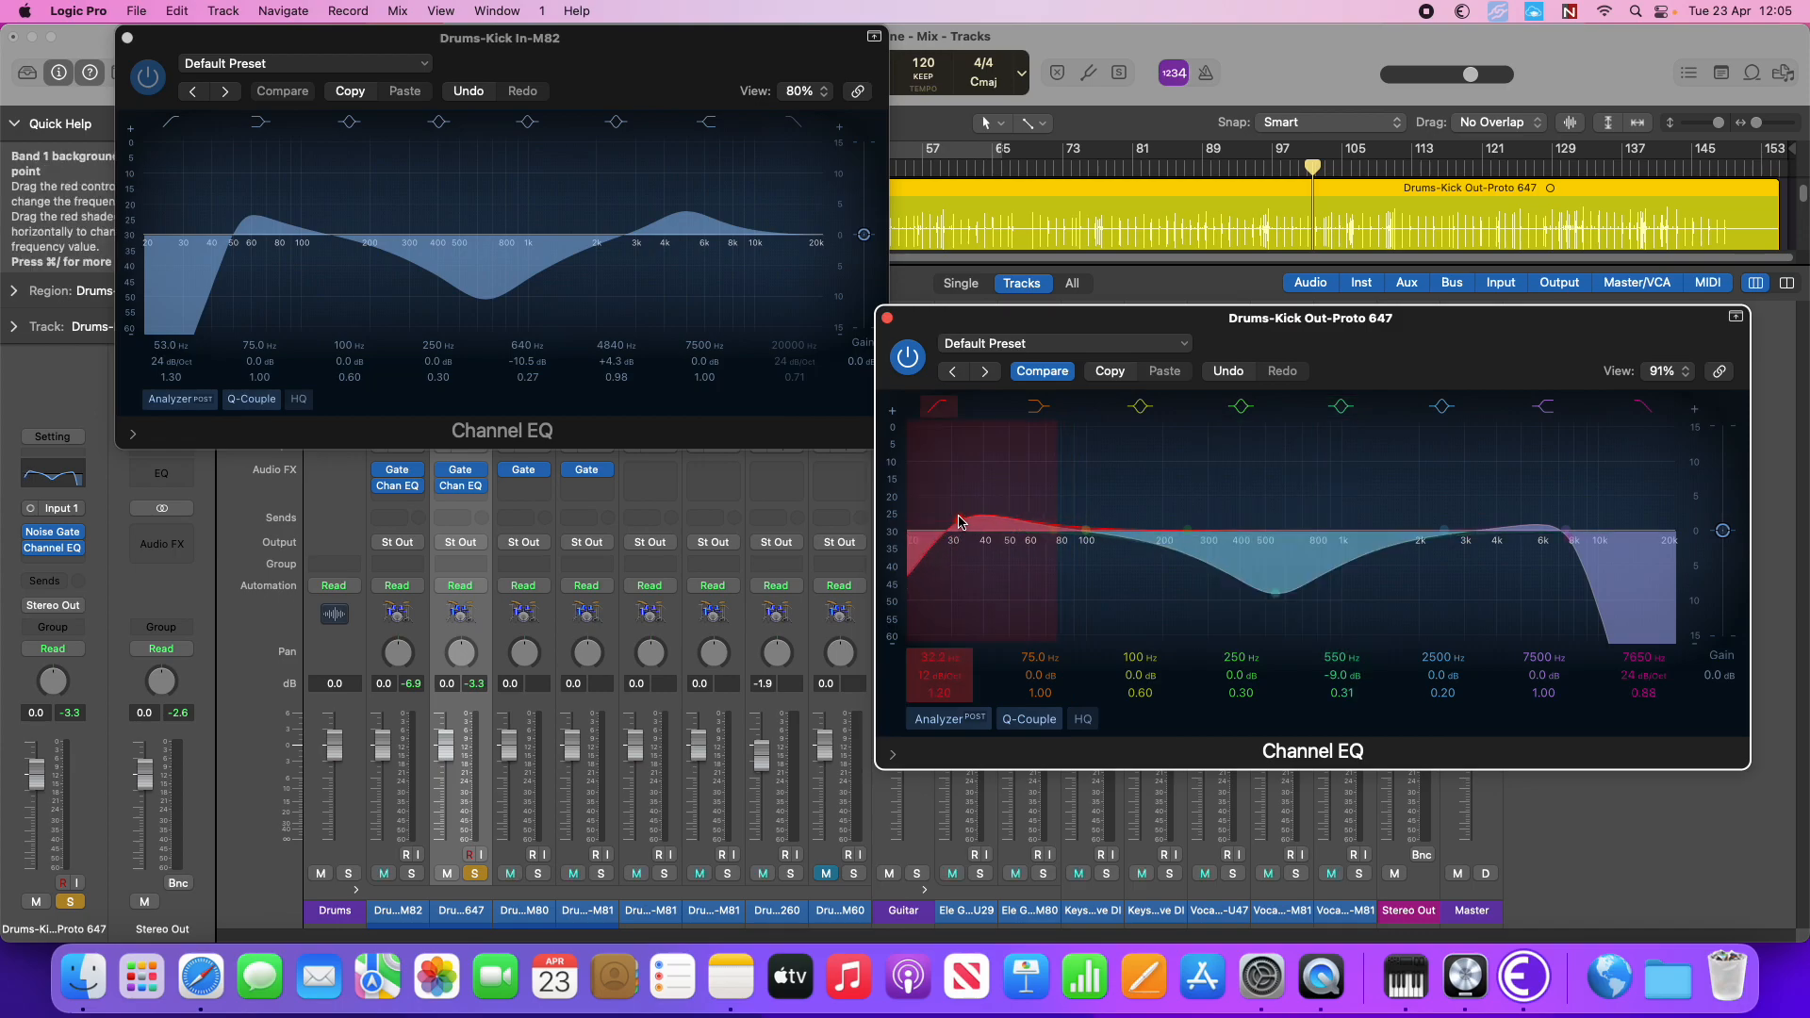
Set Kick Out's band 5 to -12.1 dB at 446 Hz, band 7 to +0.5 dB at 5550 Hz and the high cut to 5000 Hz
drag(1274, 592, 1251, 620)
click(938, 563)
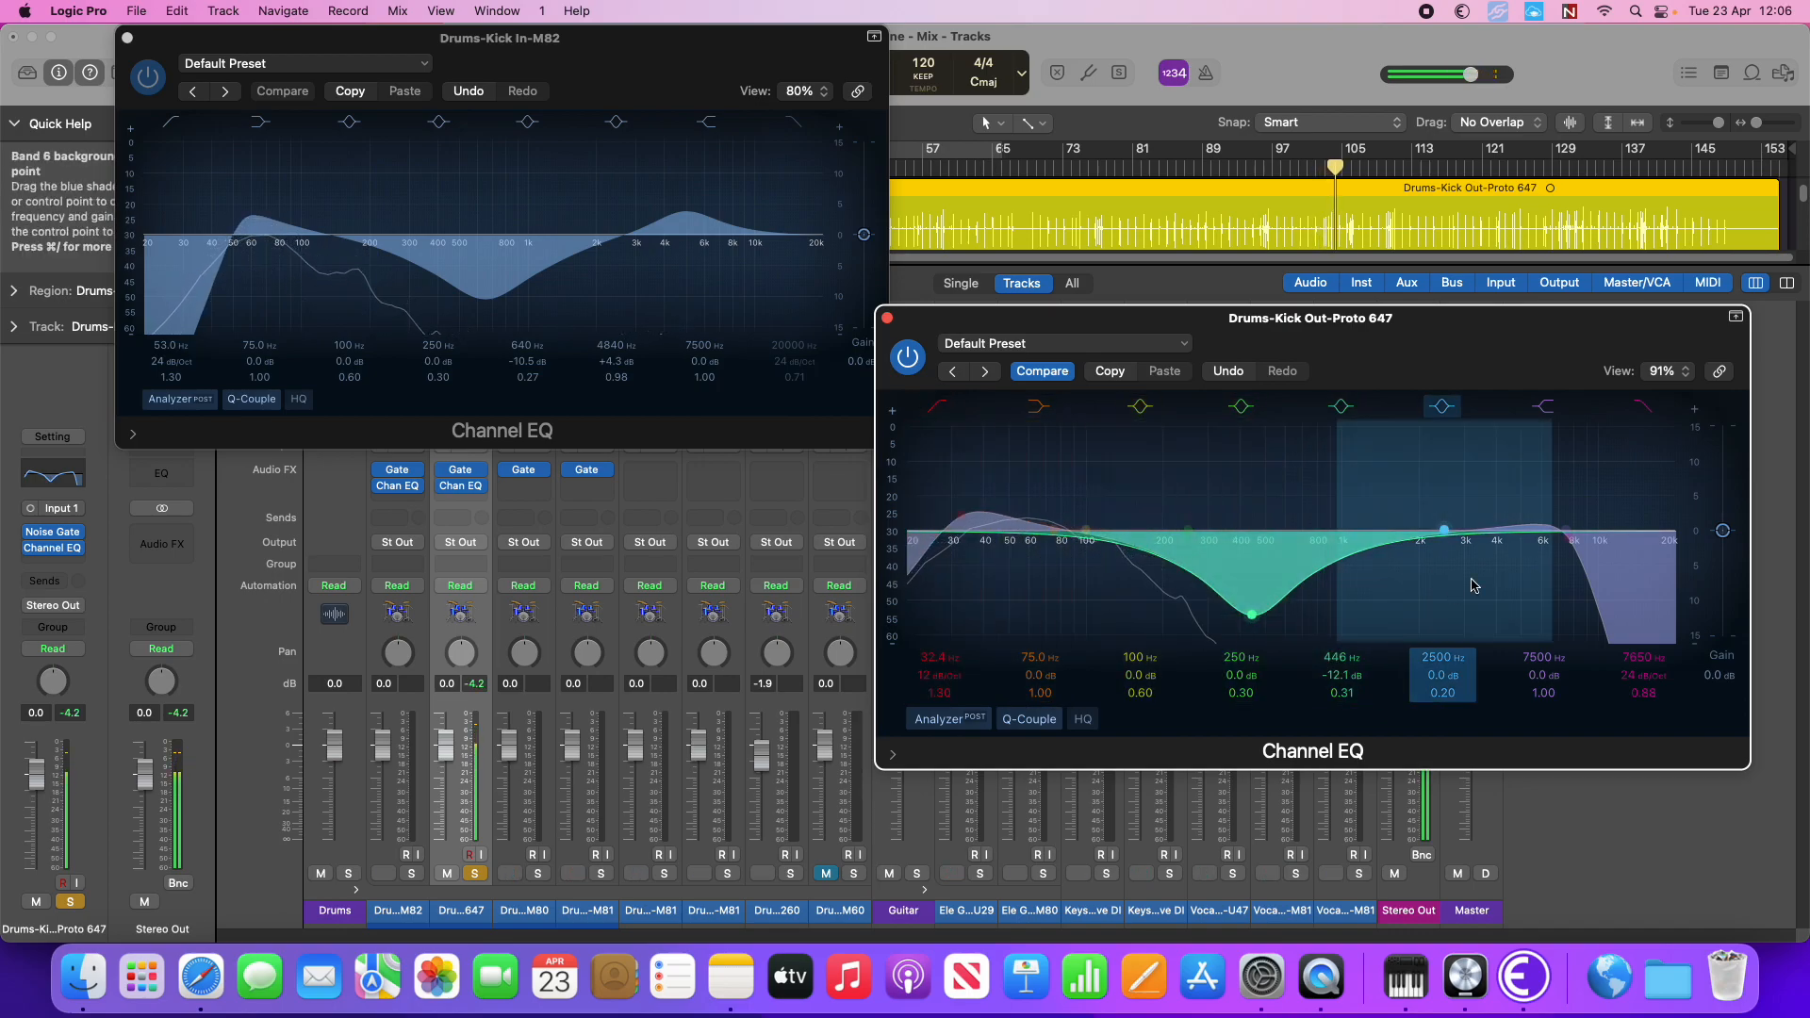
mouse_move(1565, 531)
mouse_down()
mouse_move(1533, 528)
mouse_move(1547, 547)
mouse_move(1522, 549)
mouse_up()
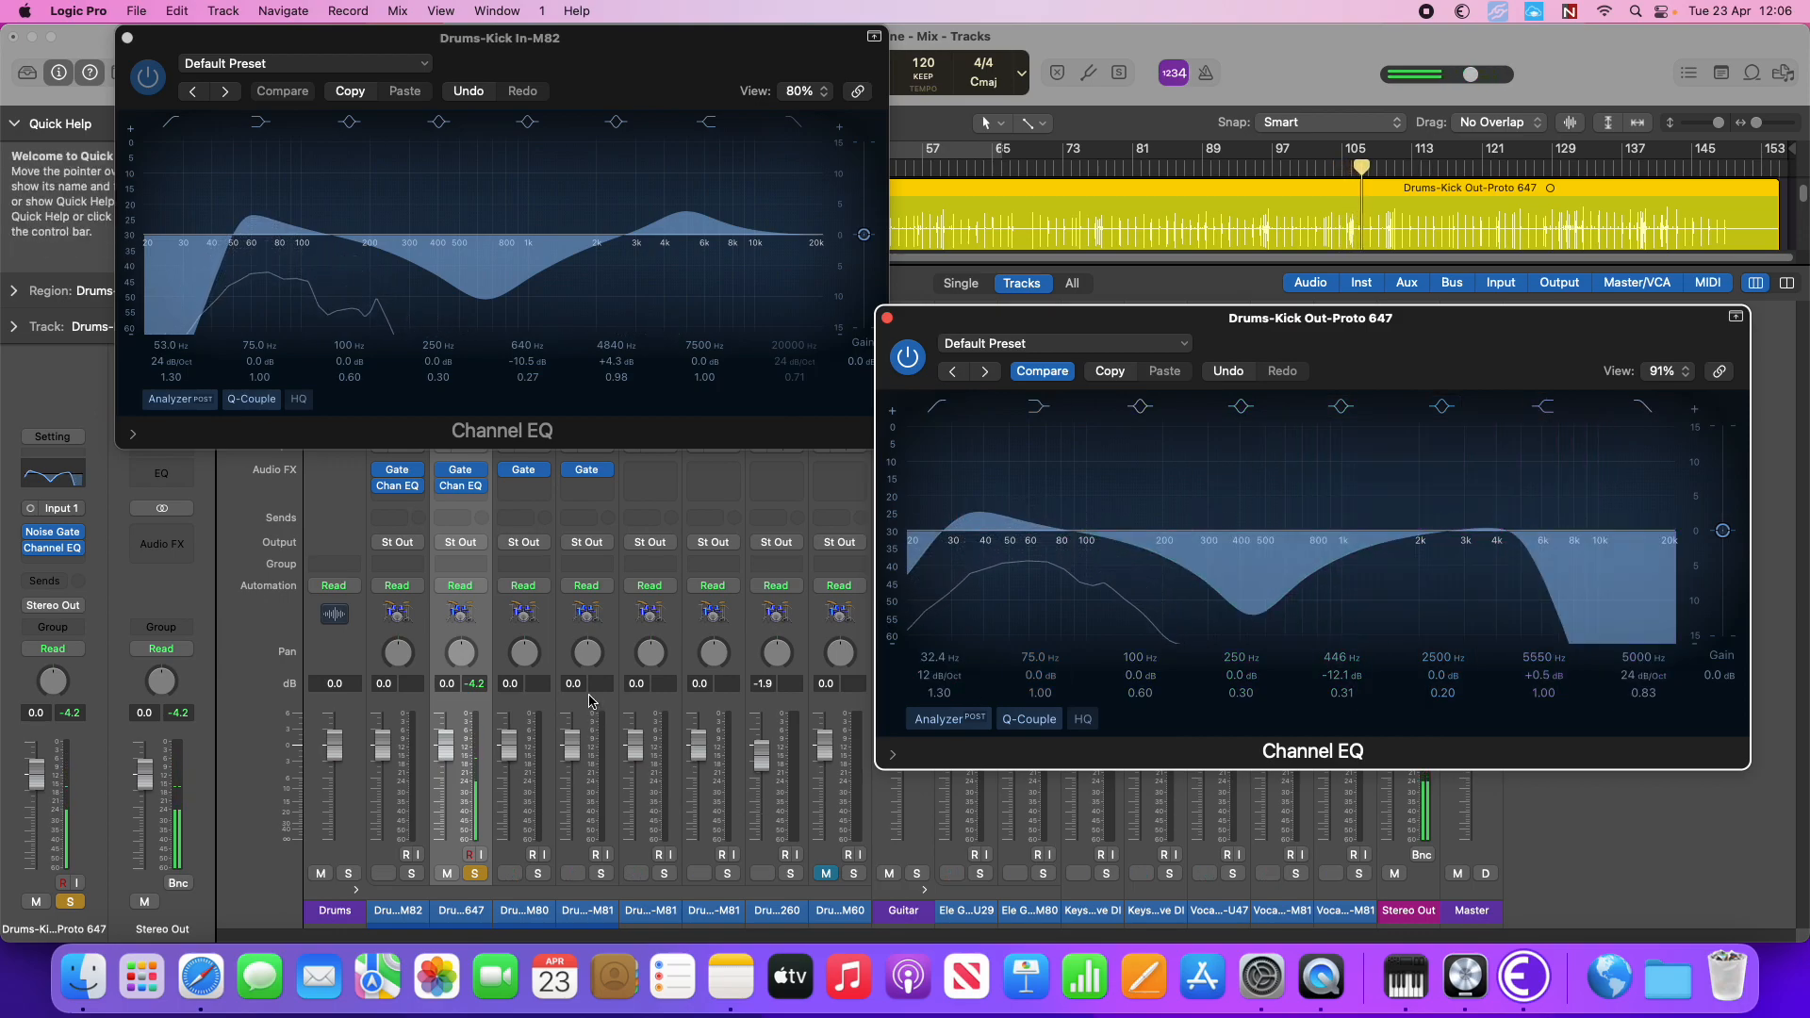
click(463, 474)
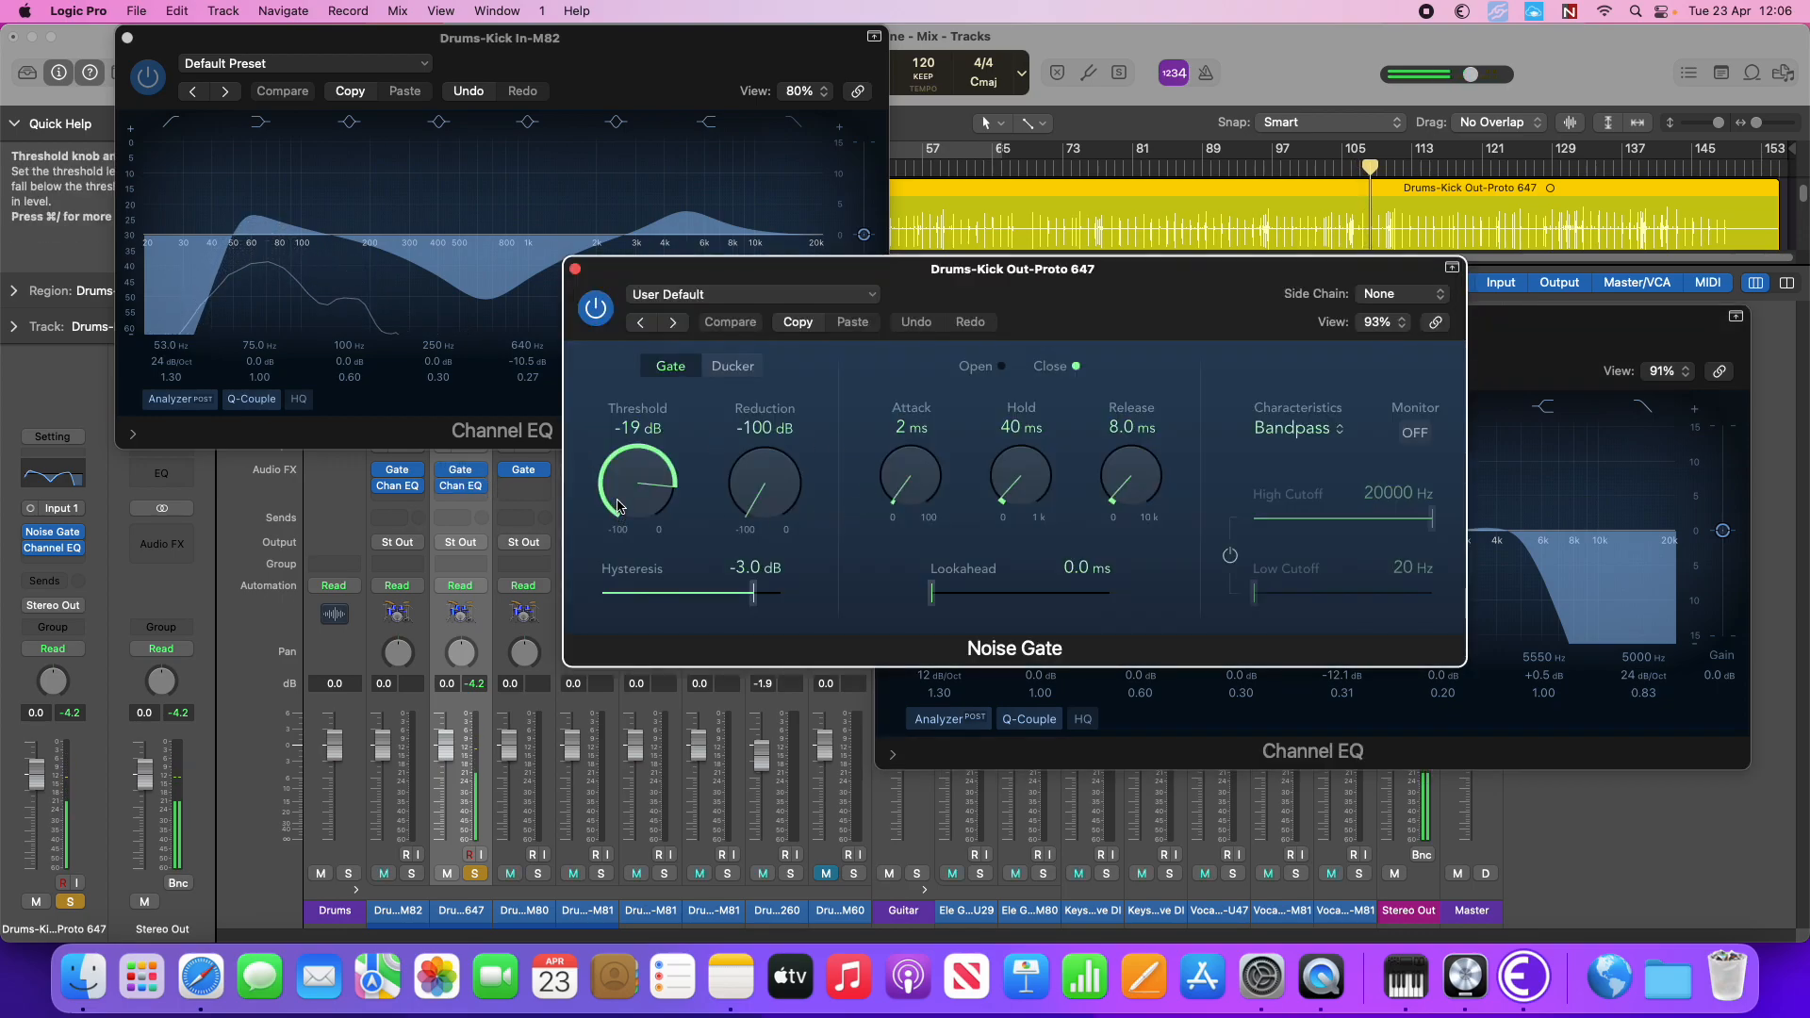
click(574, 269)
Loop roughly bars 96 to 106 and compare Kick In soloed alone with both kicks soloed together
click(410, 873)
click(480, 875)
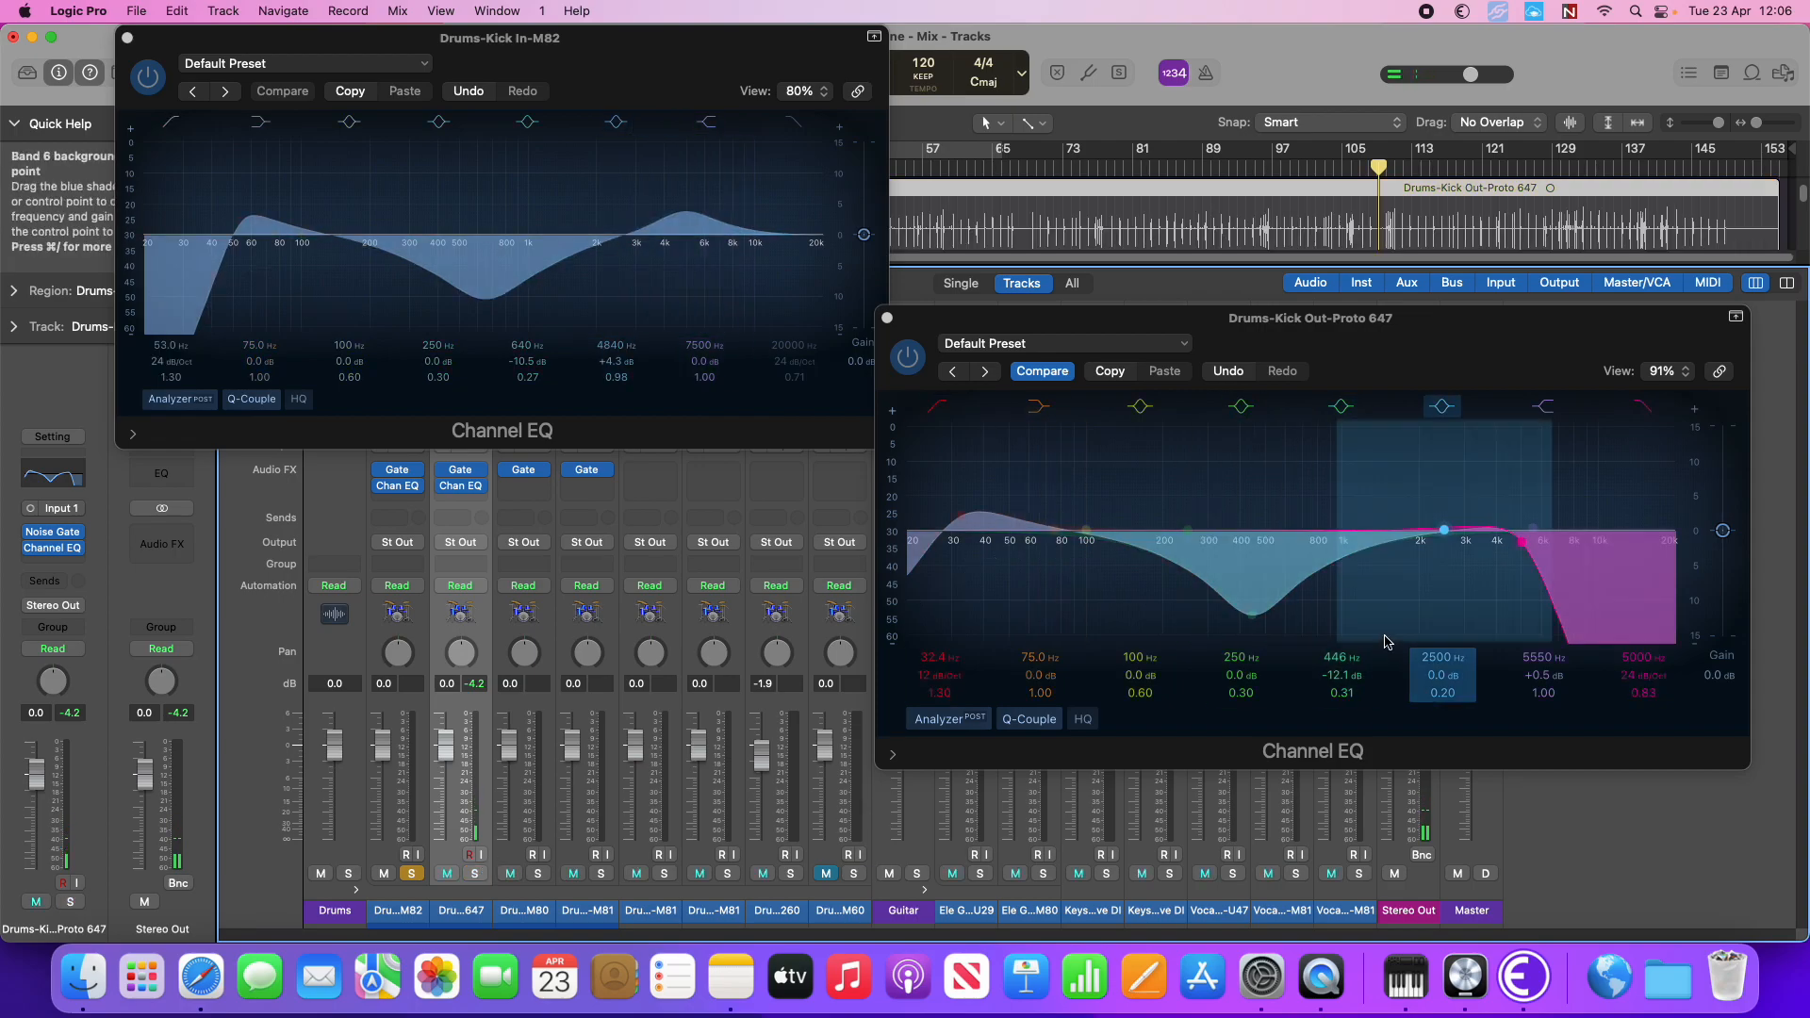
click(474, 873)
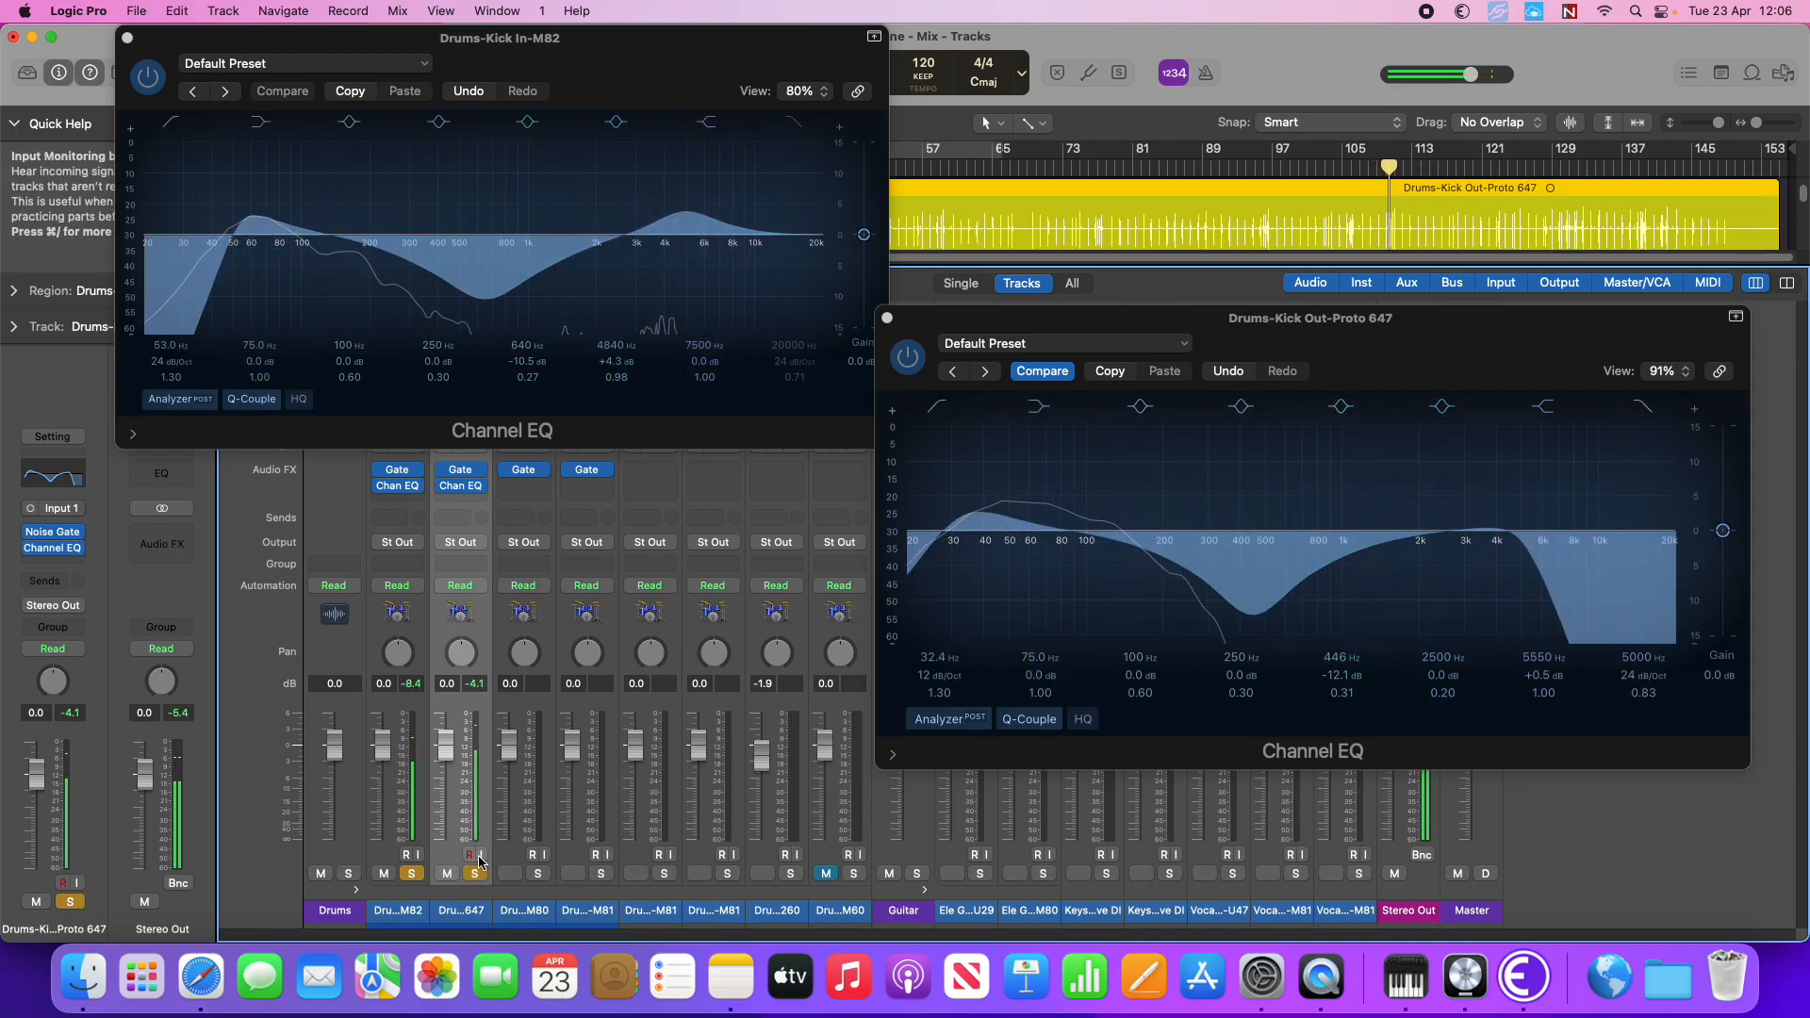
drag(1268, 149, 1354, 149)
key(space)
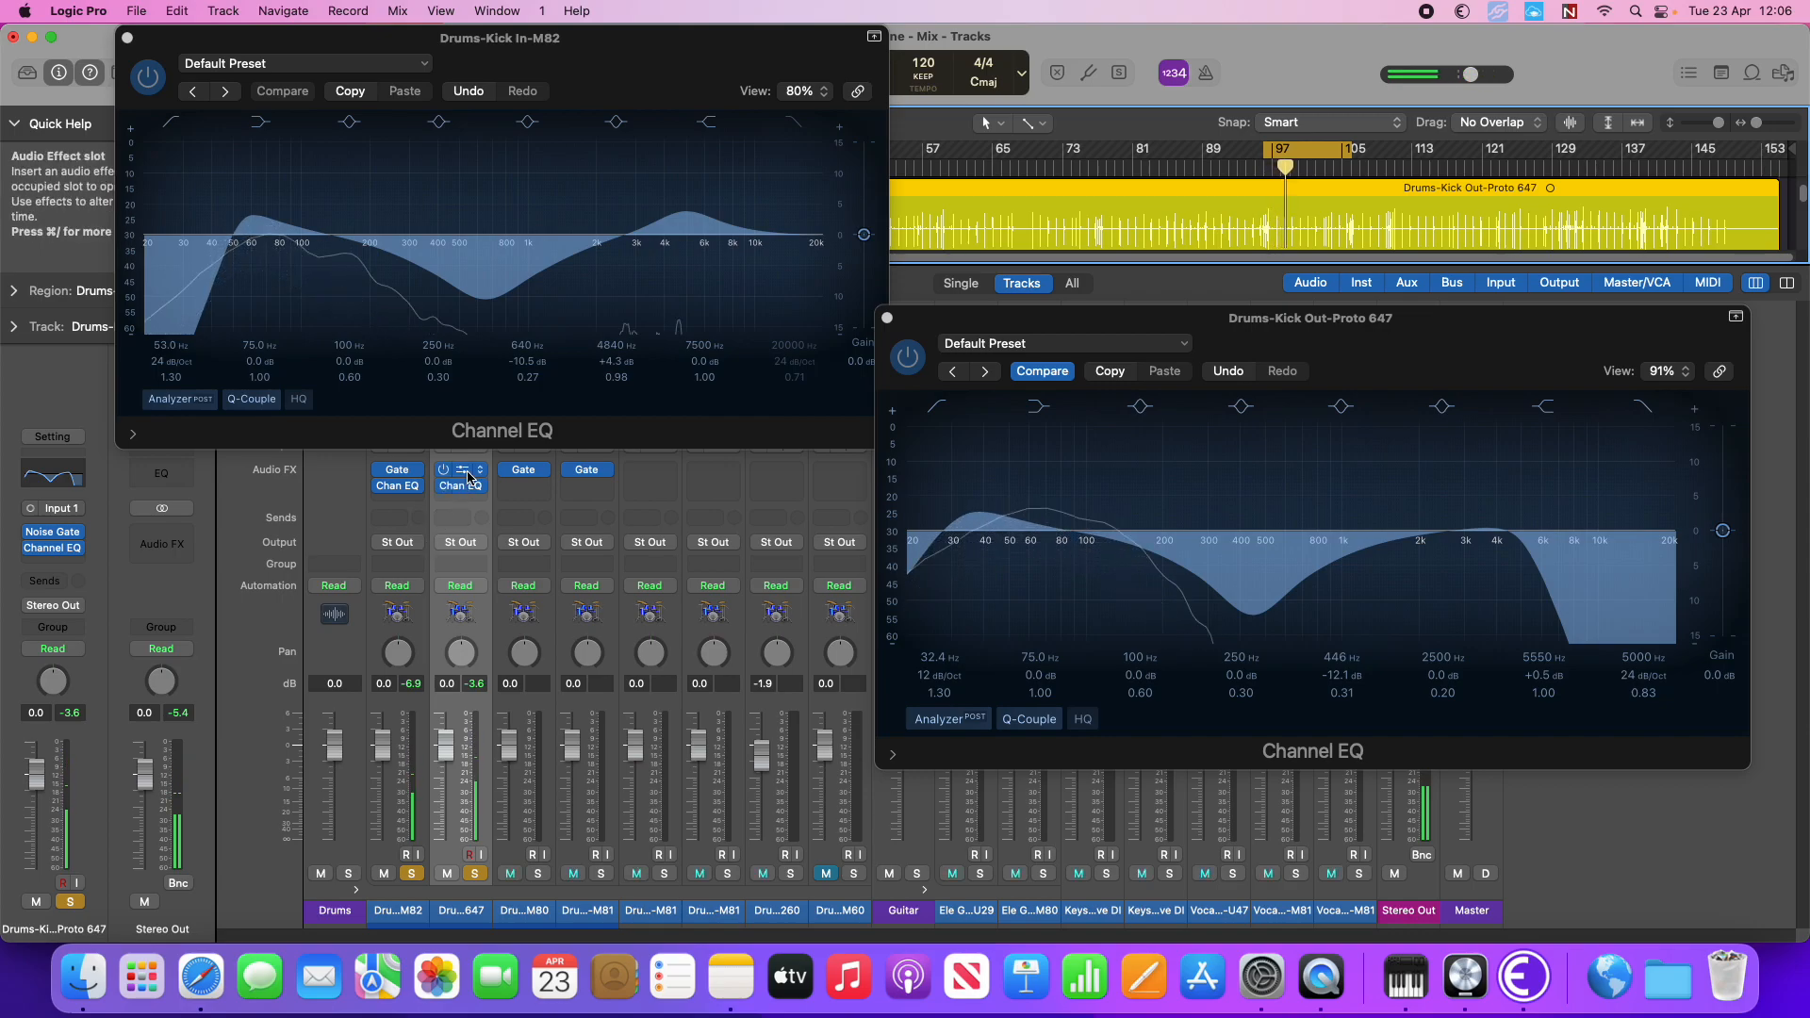
click(474, 874)
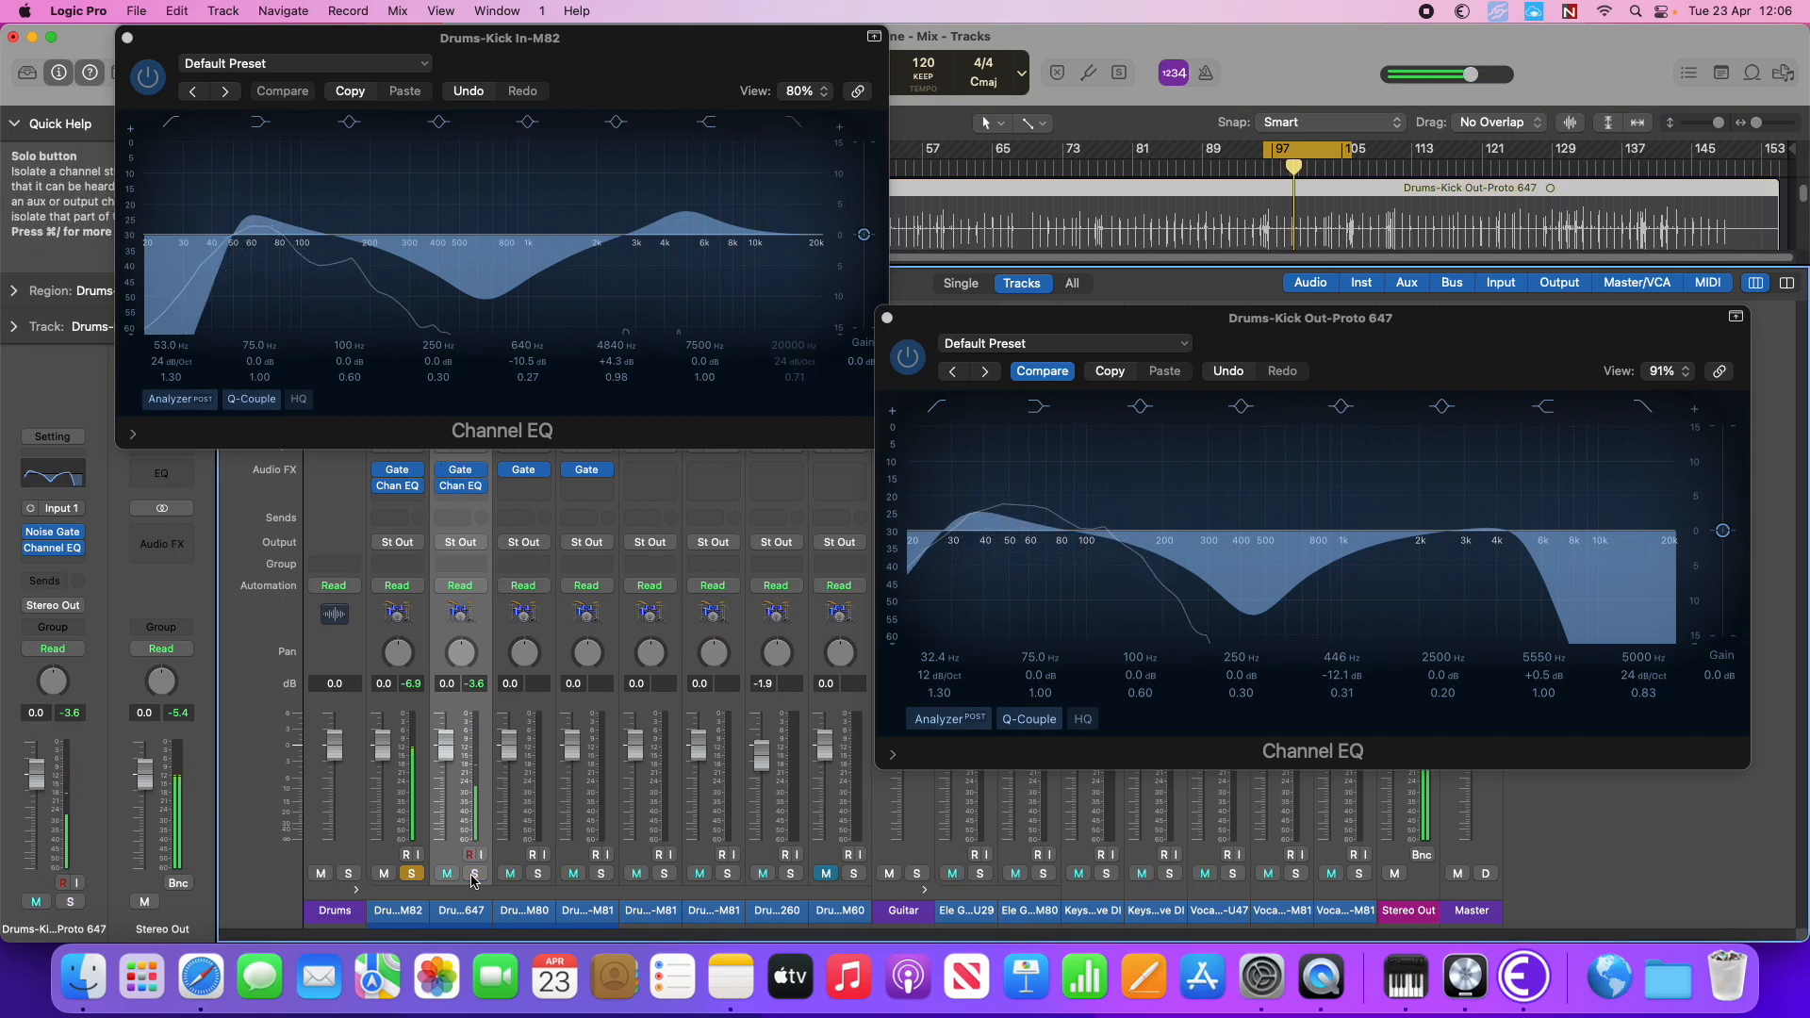
click(474, 875)
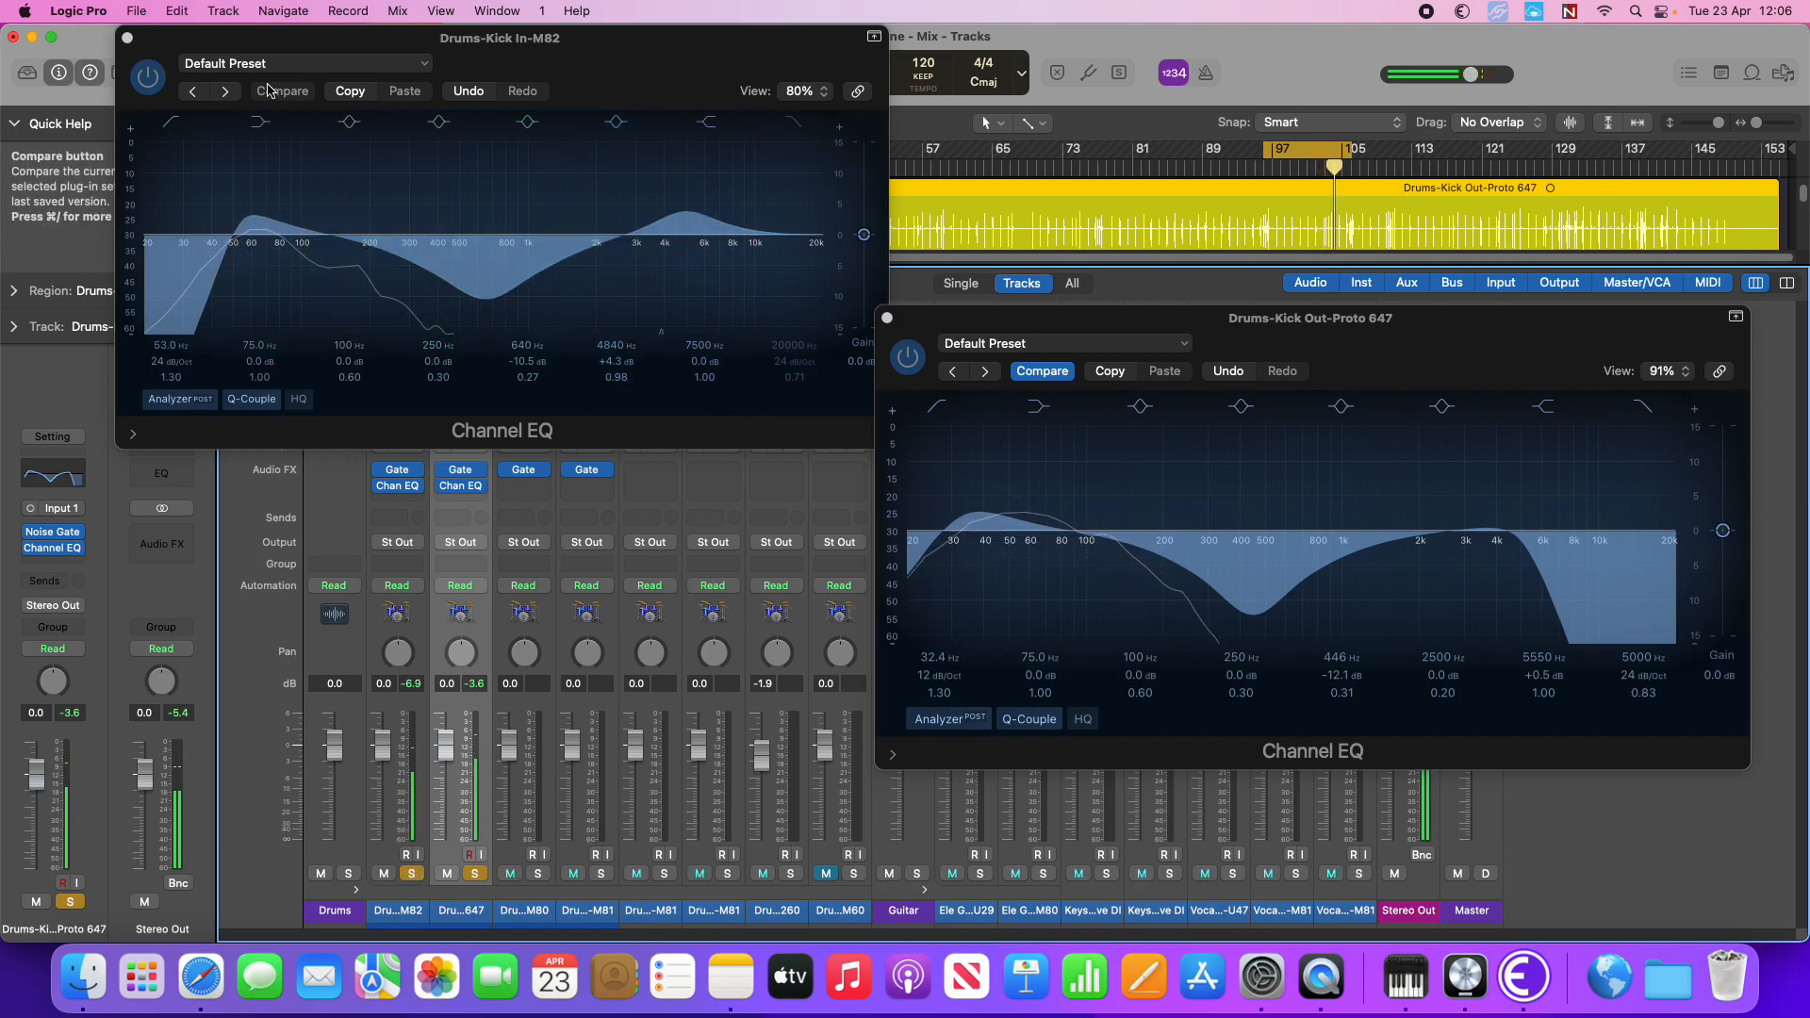
Close both kick EQs, solo only Snare Top and insert a Channel EQ on it
click(127, 38)
click(887, 318)
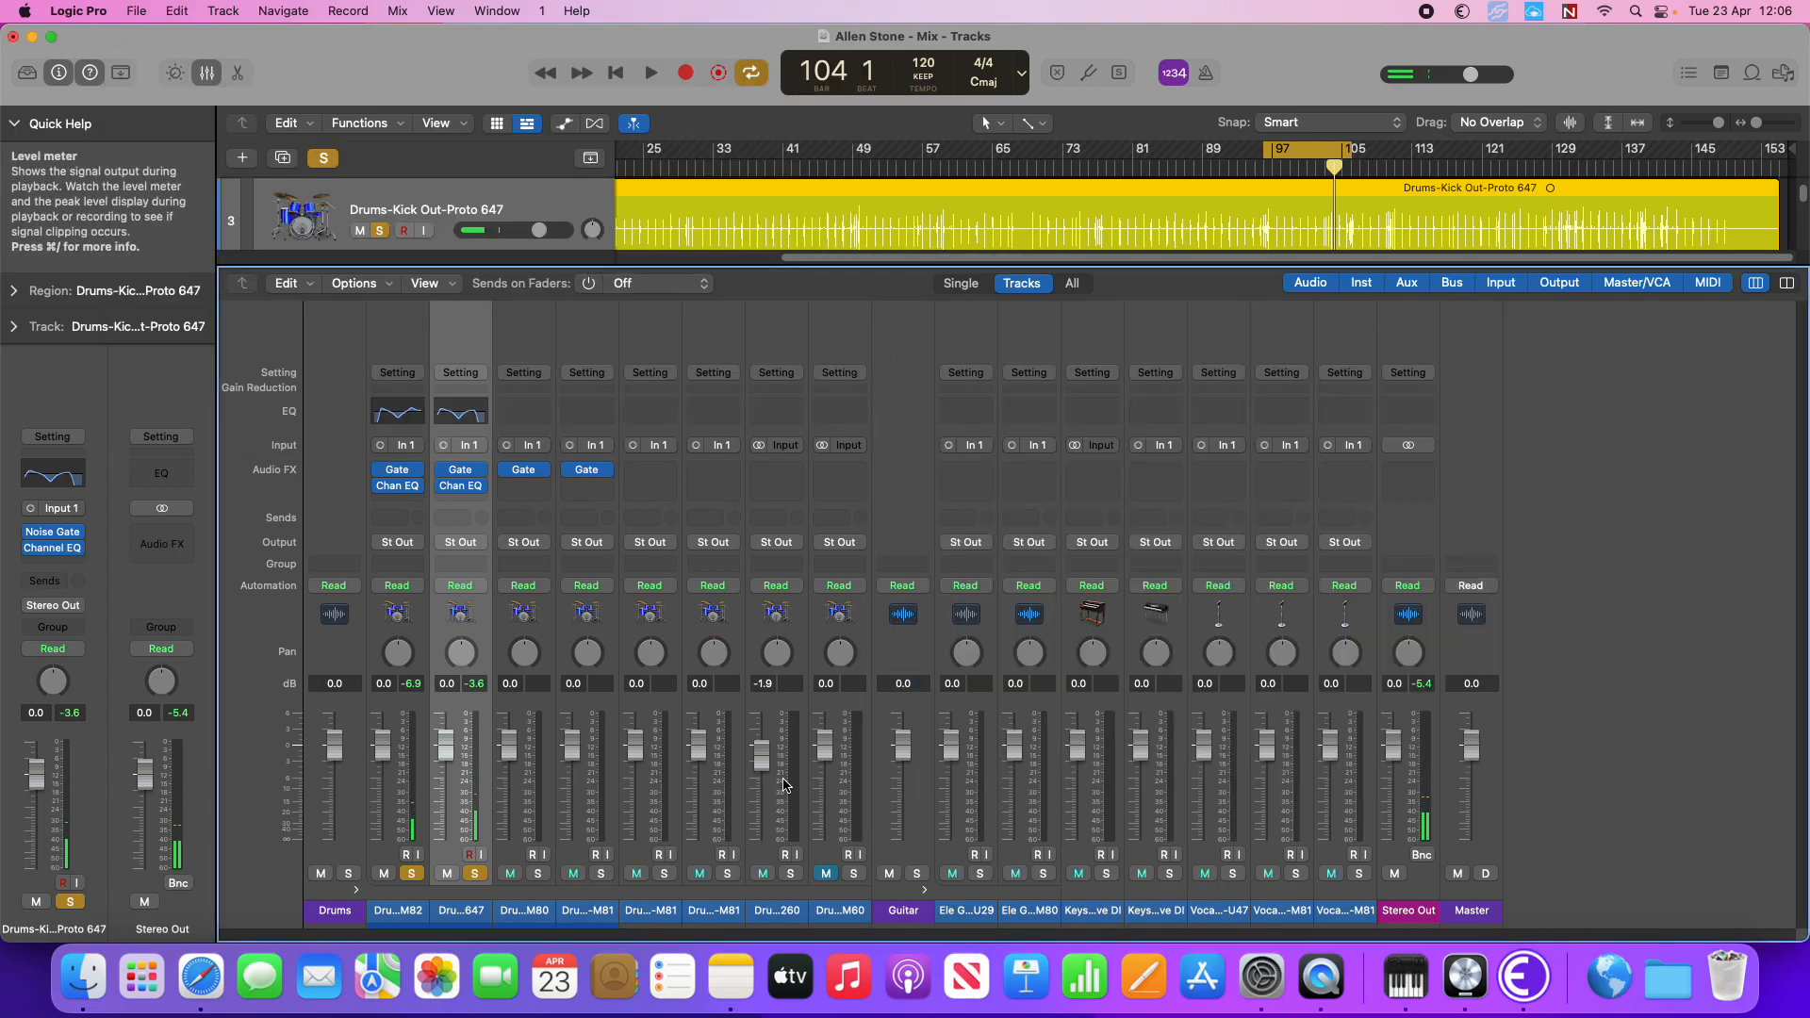
click(537, 873)
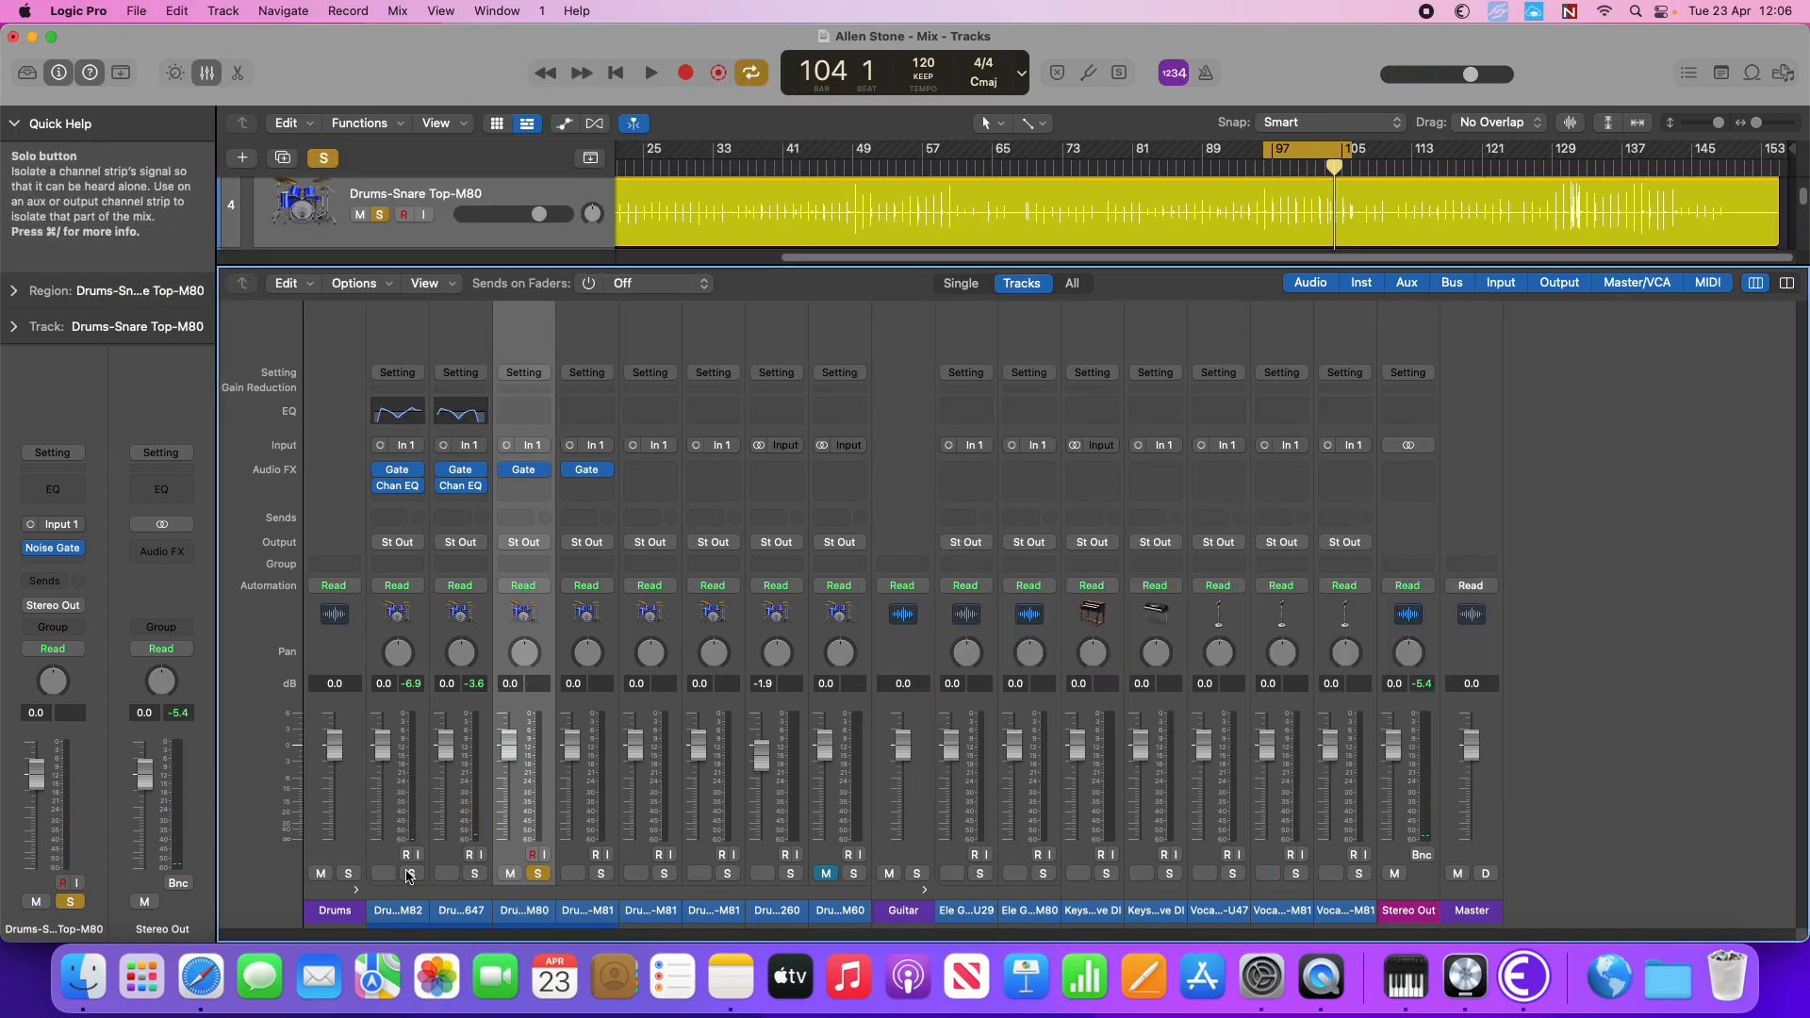
key(space)
double_click(524, 411)
Set Snare Top's low cut to 191 Hz, 24 dB/Oct, Q 1.10, and band 5 to -12.6 dB at 705 Hz
mouse_move(675, 501)
mouse_down()
mouse_move(666, 484)
mouse_move(815, 474)
mouse_up()
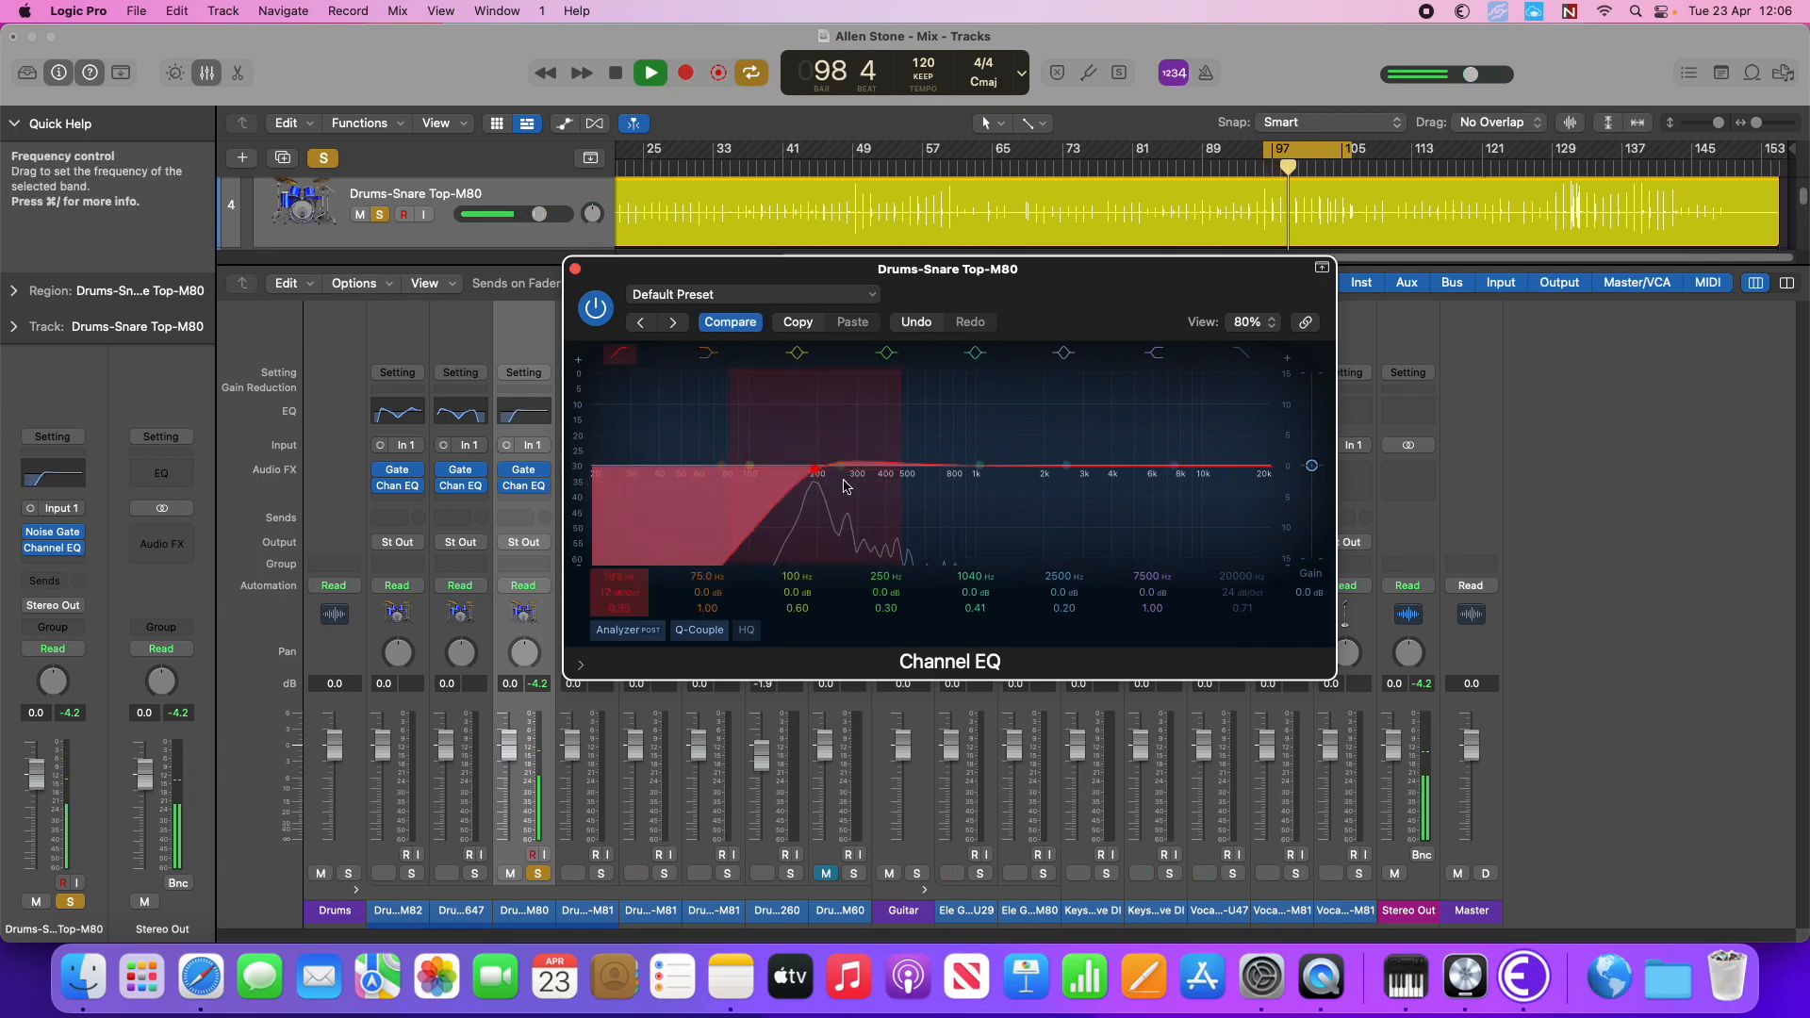
drag(842, 486, 807, 471)
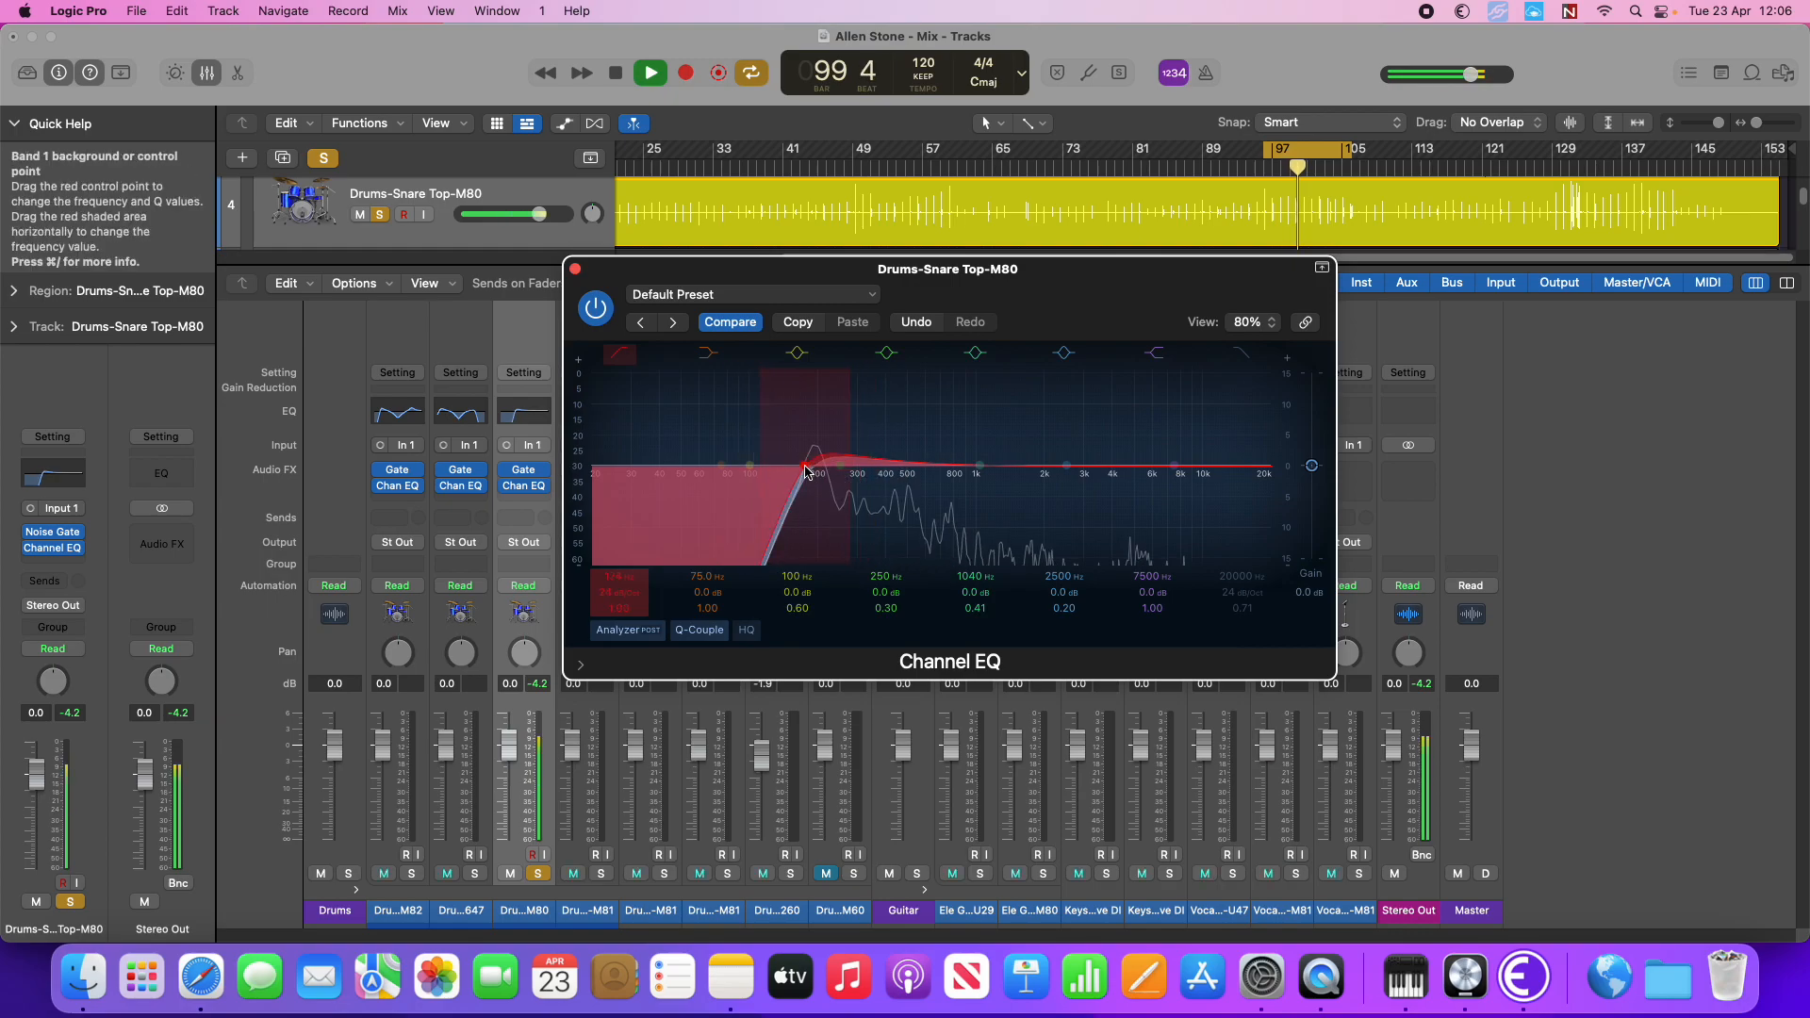
mouse_move(975, 465)
mouse_down()
mouse_move(980, 528)
mouse_move(945, 548)
mouse_up()
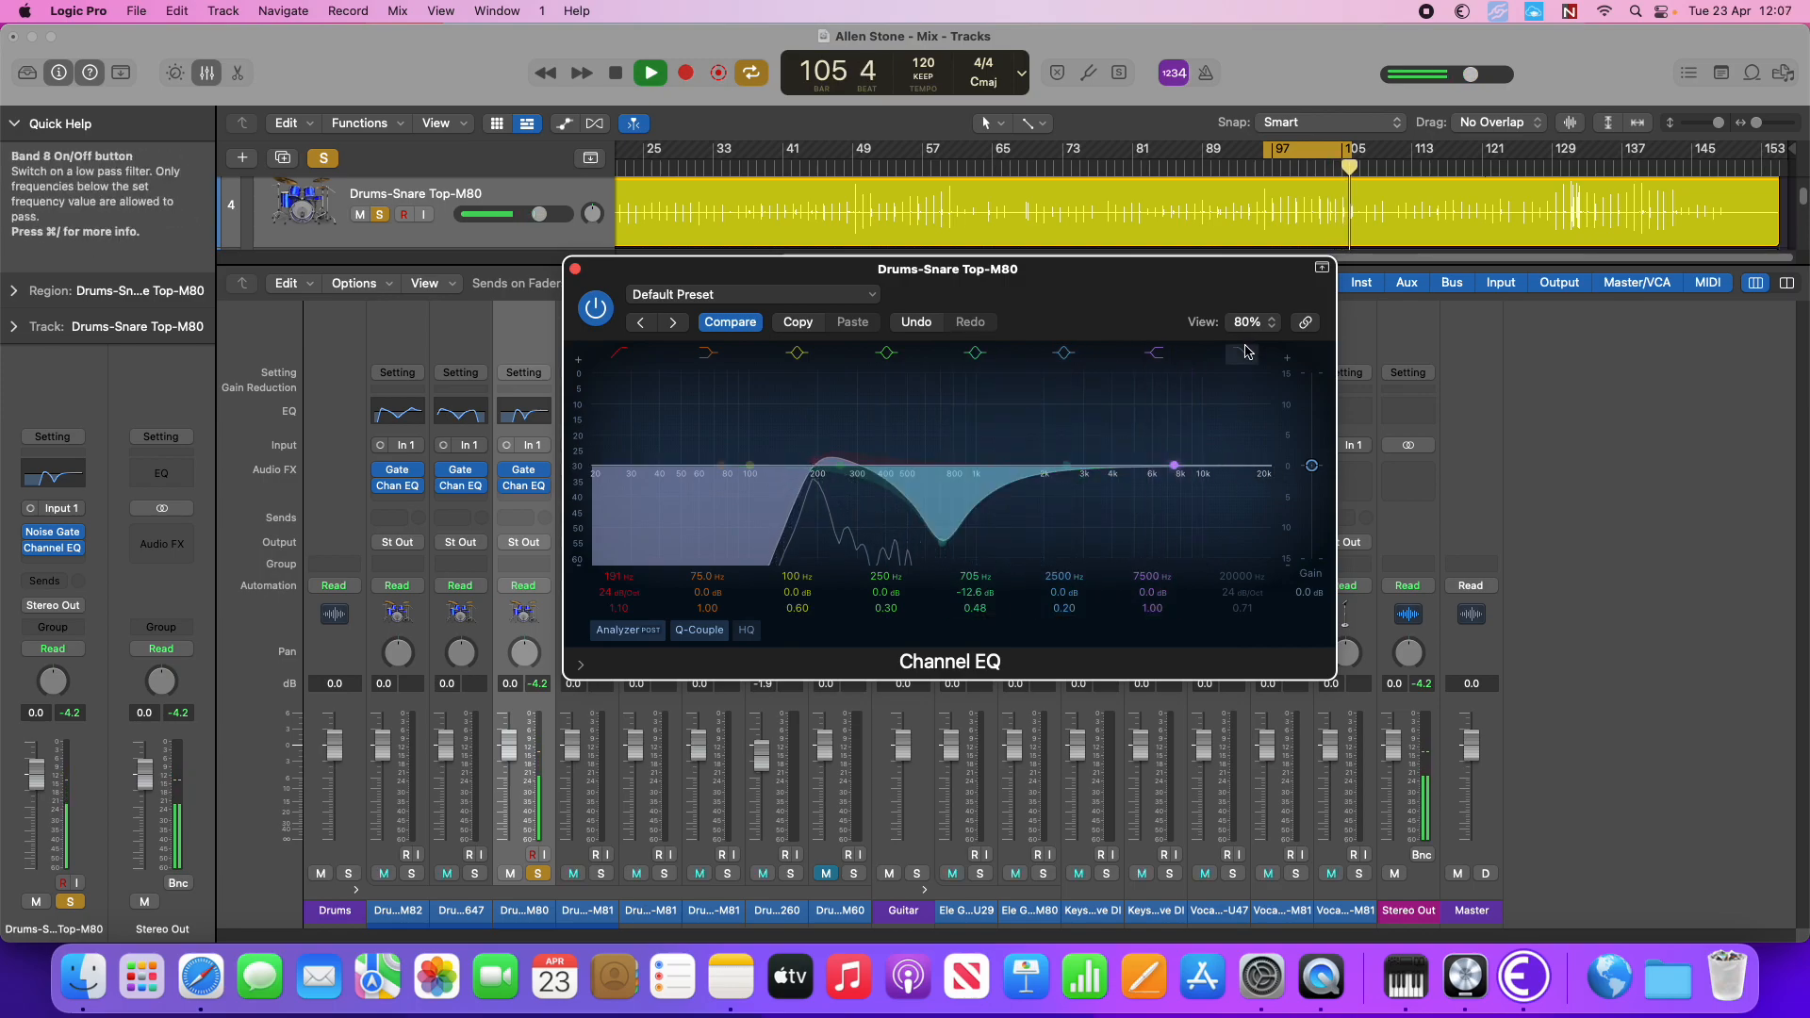
key(space)
Solo only Snare Bottom and insert a Channel EQ on it, with the Snare Top EQ window moved aside
click(600, 875)
click(537, 876)
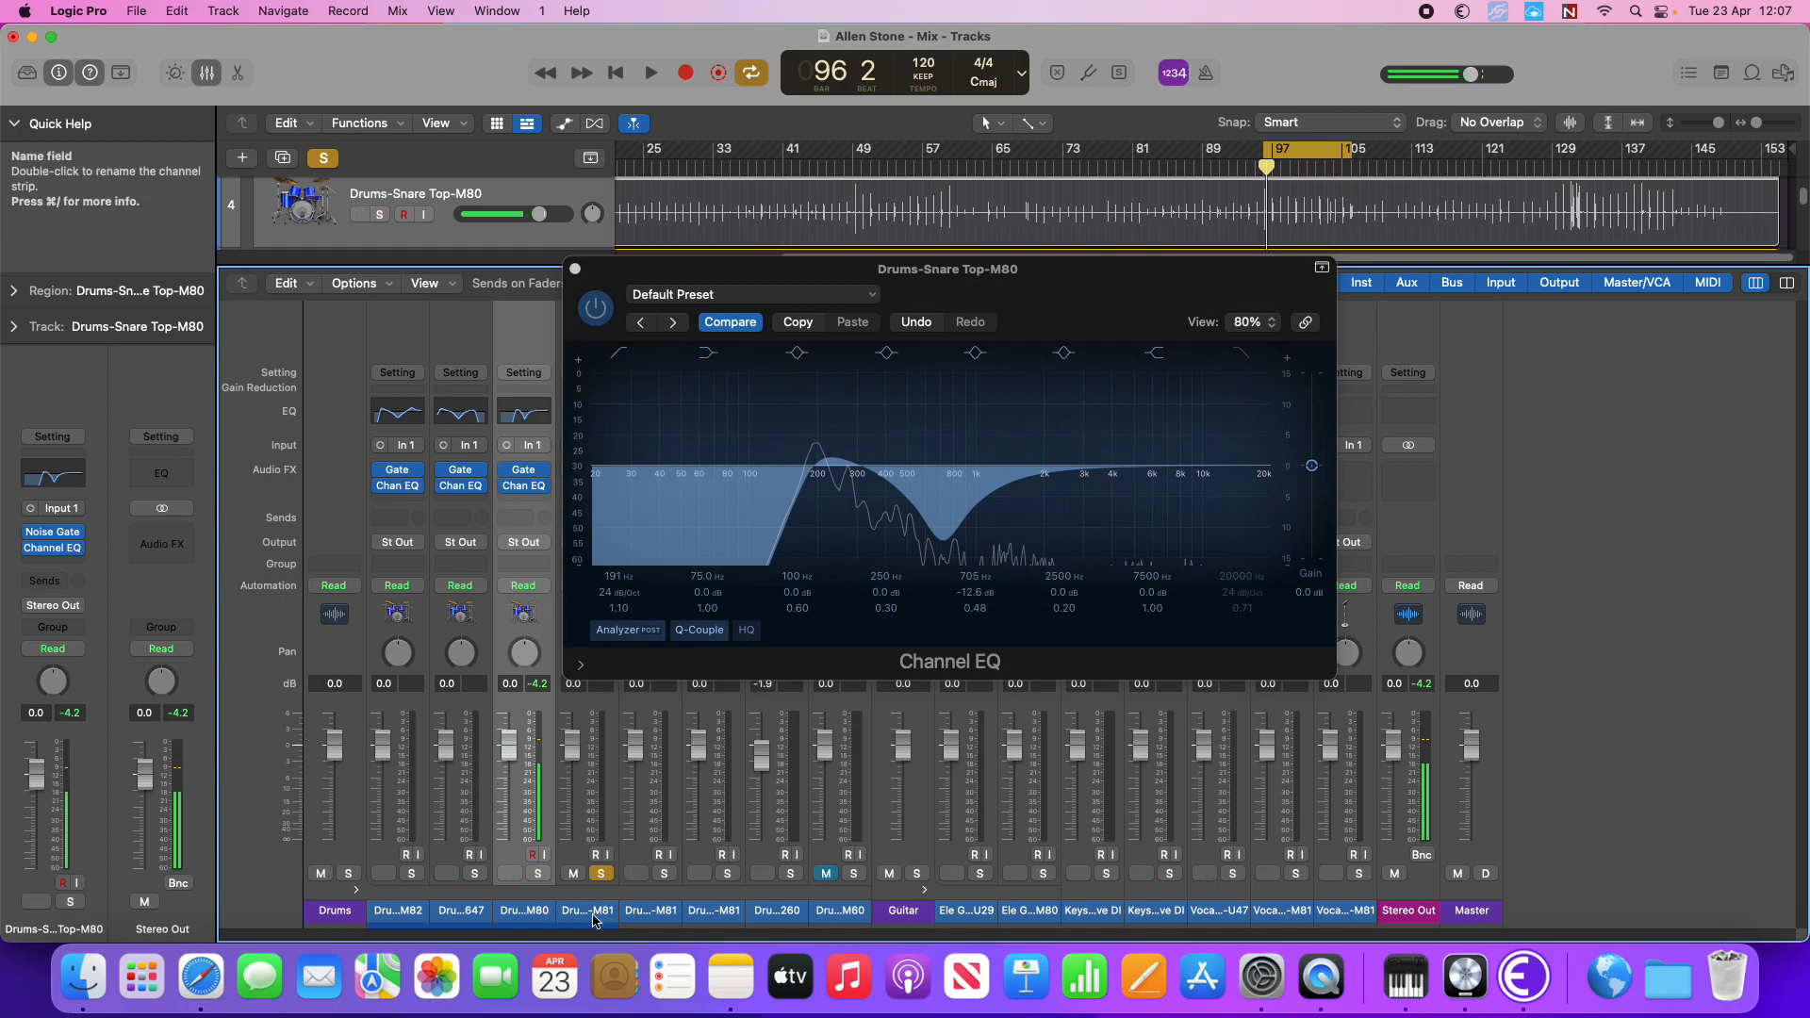
click(582, 912)
drag(852, 269, 1023, 163)
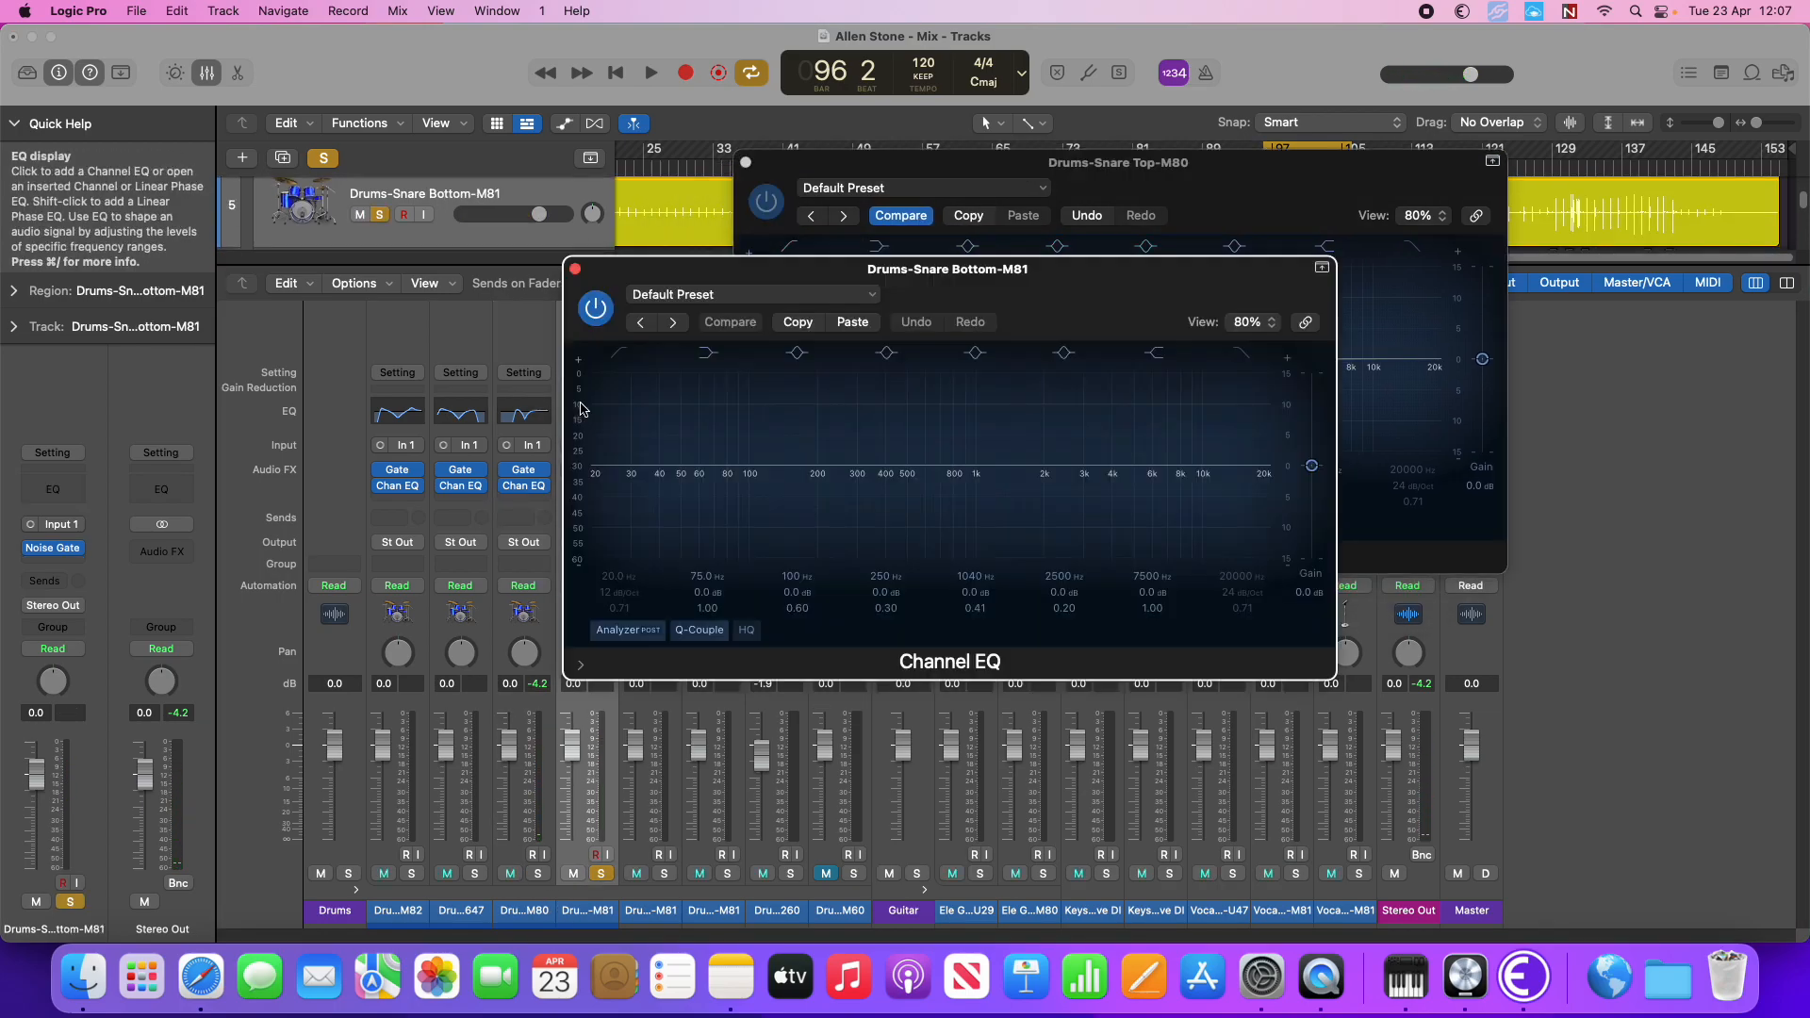
click(580, 402)
EQ Snare Bottom with a 36 dB/Oct low cut at 185 Hz, band 5 at -11.3 dB, 990 Hz, and band 6 at +3.4 dB, 4740 Hz
drag(613, 423, 829, 485)
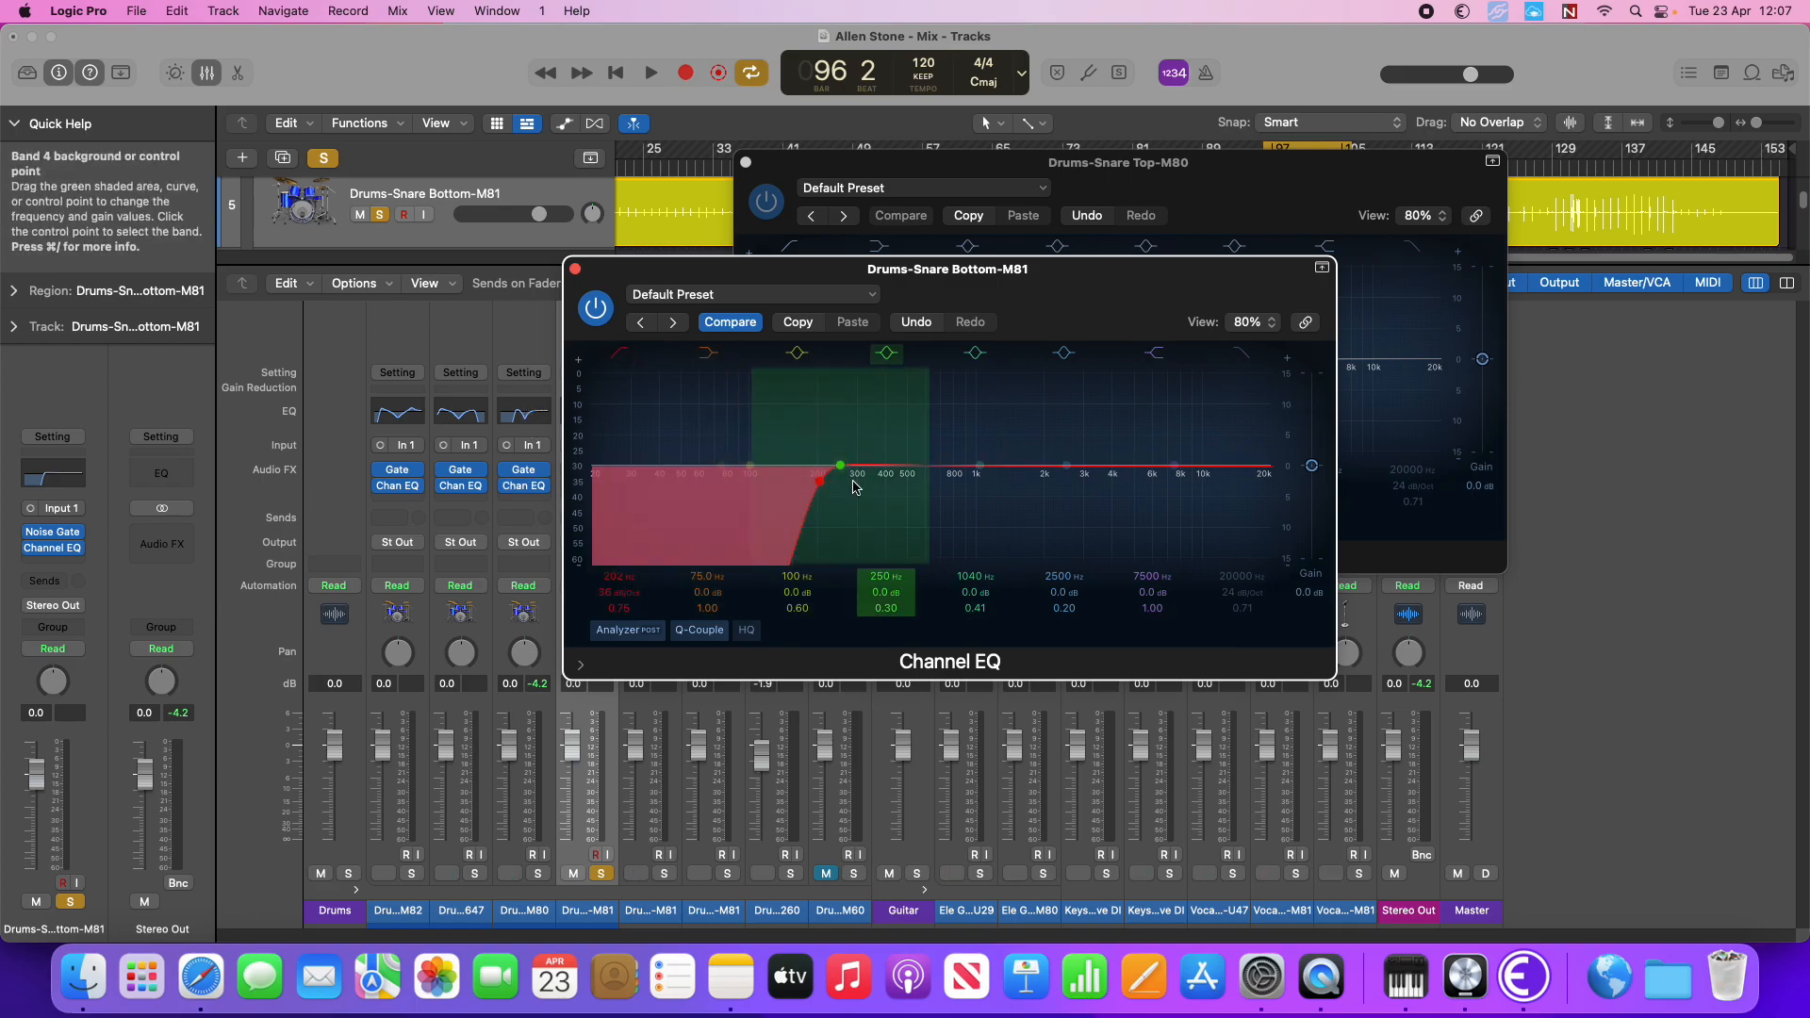
key(space)
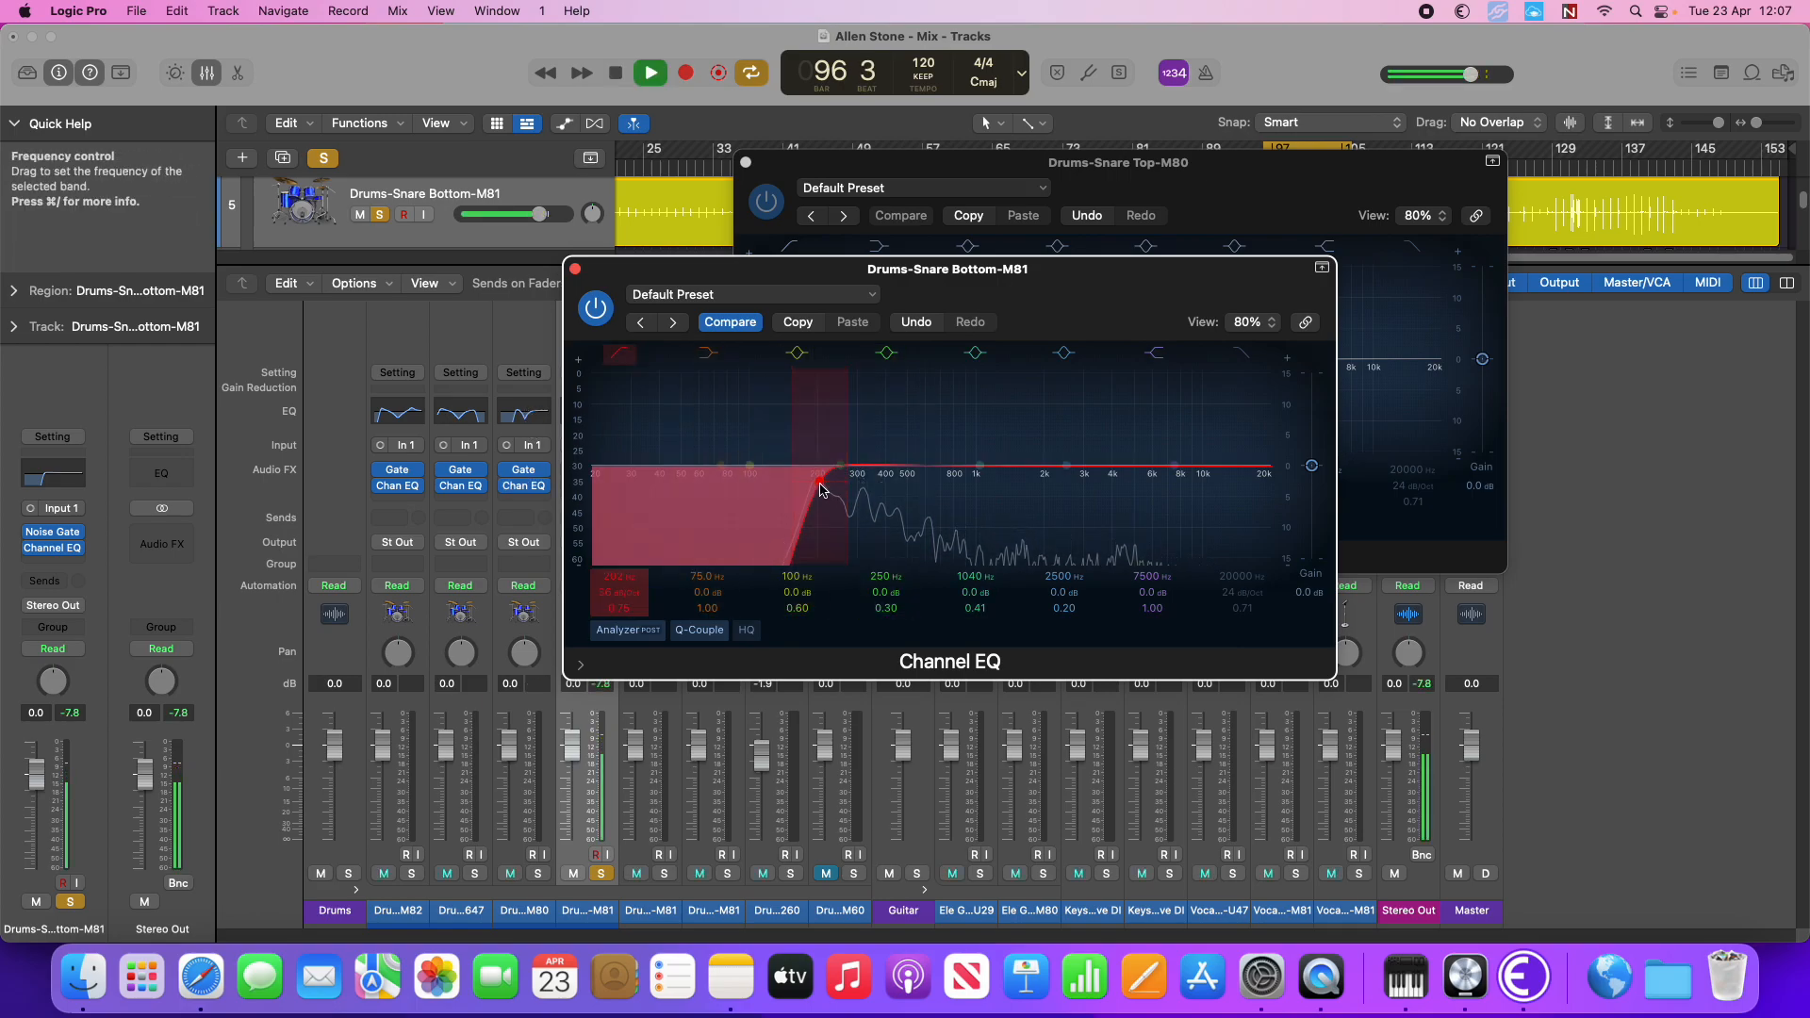
key(space)
drag(977, 466, 987, 539)
key(space)
key(space)
drag(1070, 468, 1130, 441)
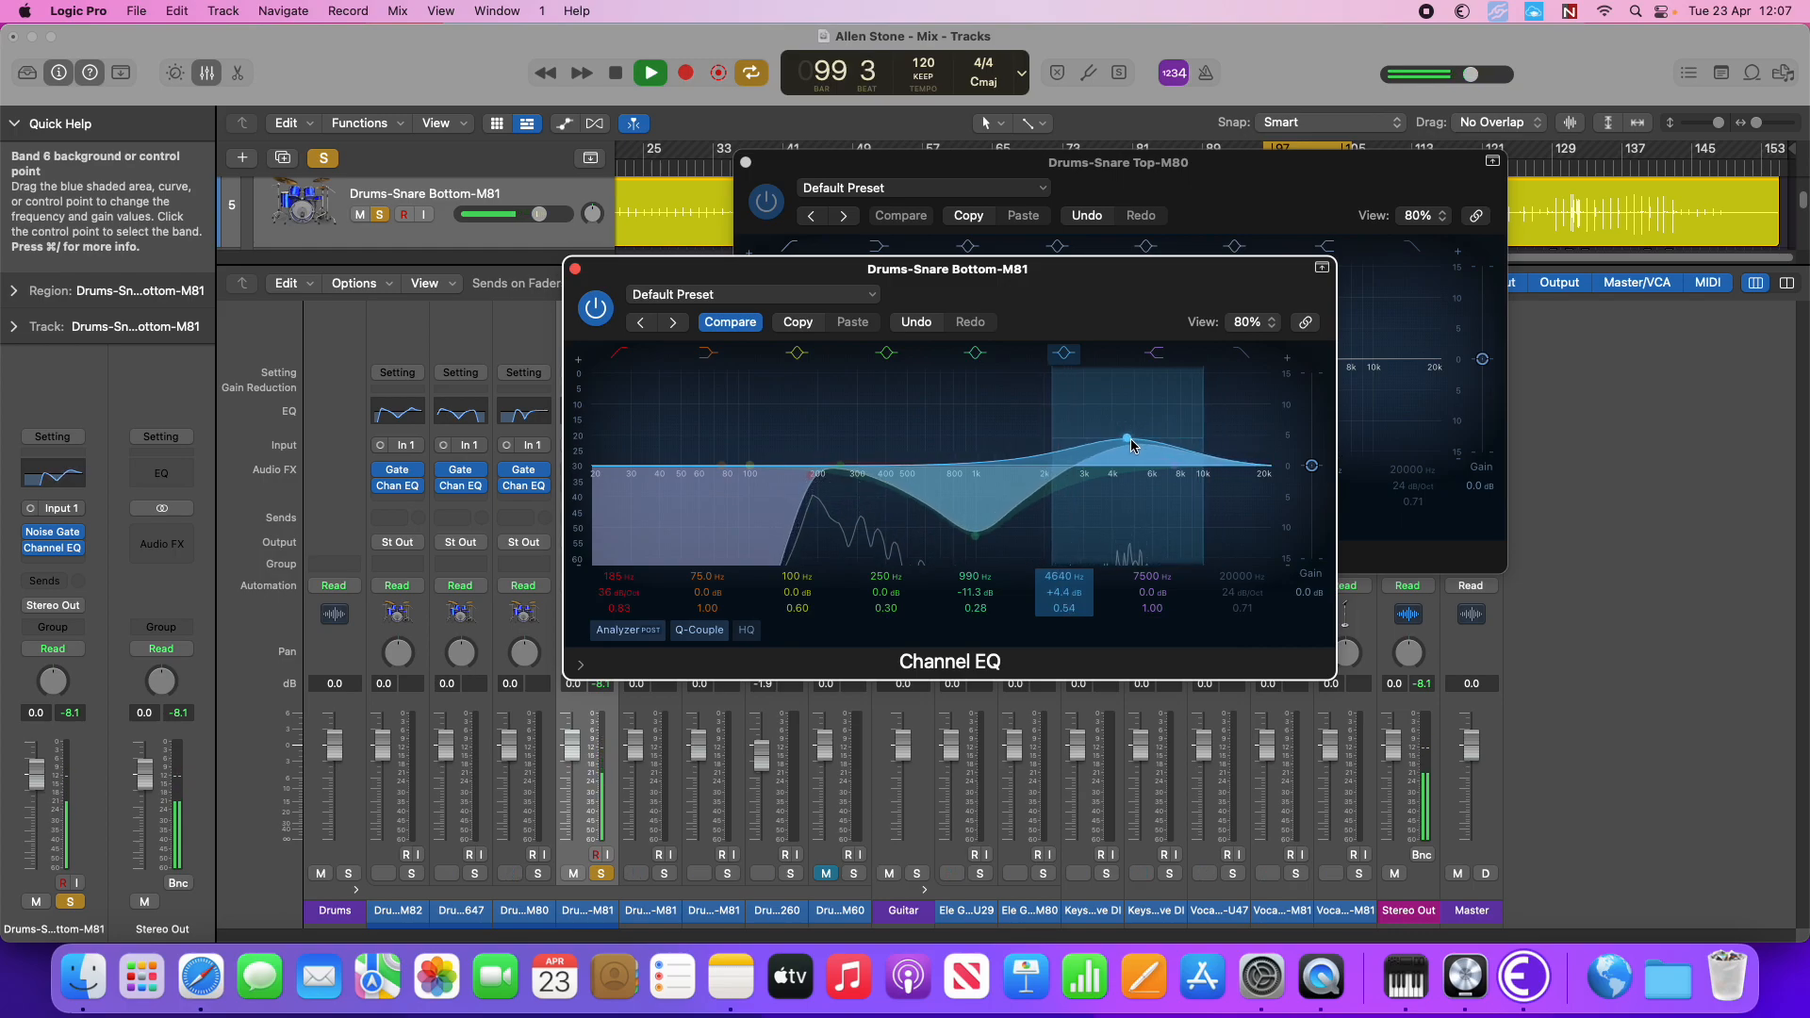
key(space)
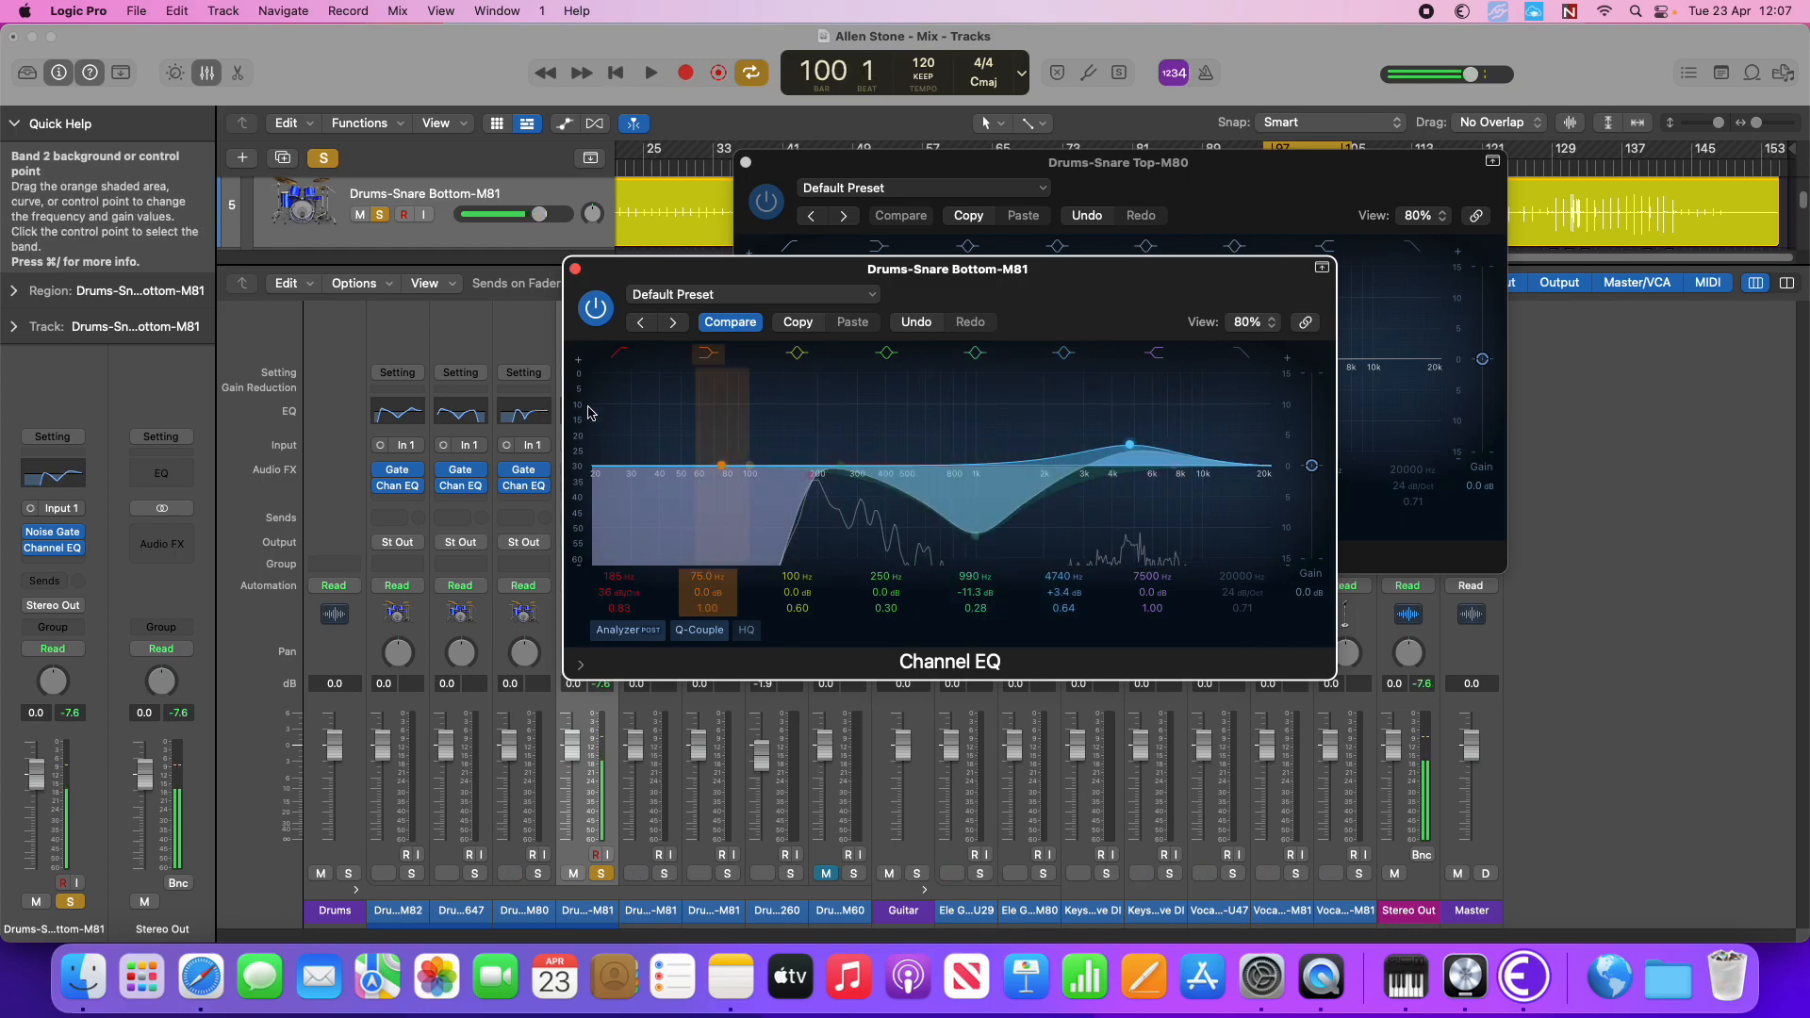
click(574, 268)
Listen to Snare Top soloed alone and together with Snare Bottom
alt+click(537, 874)
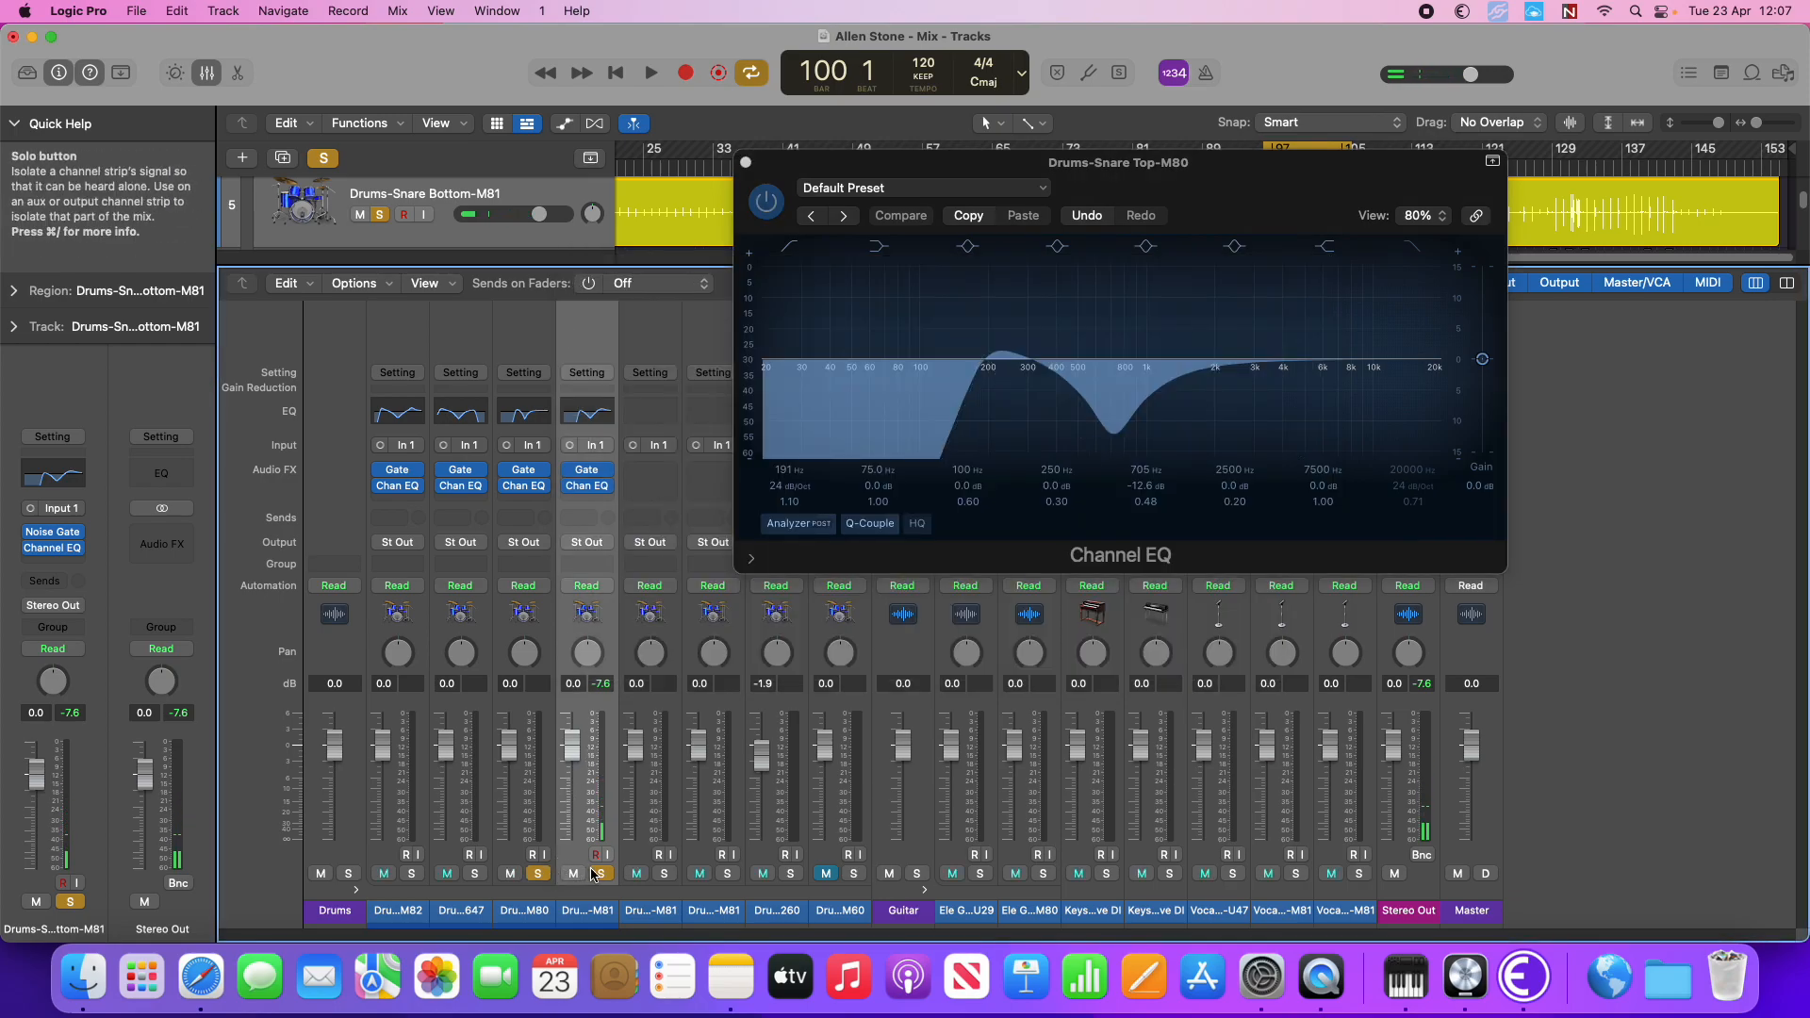
click(530, 919)
key(space)
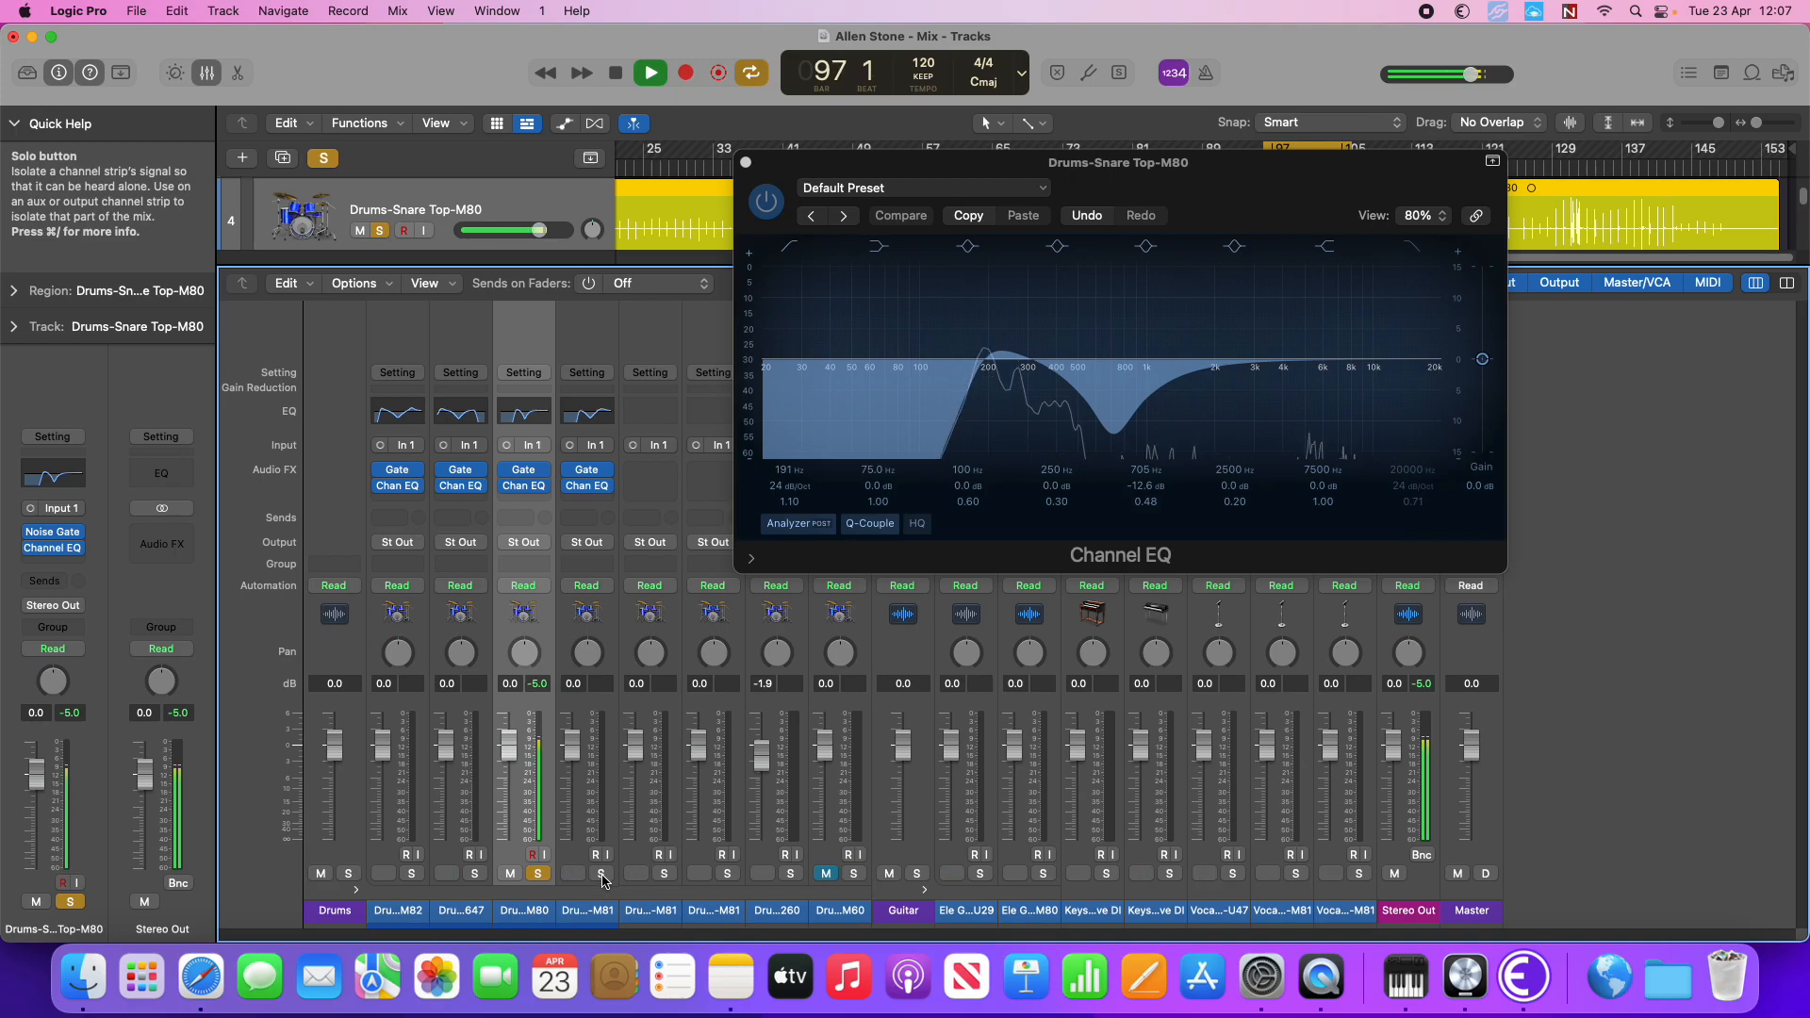
click(601, 874)
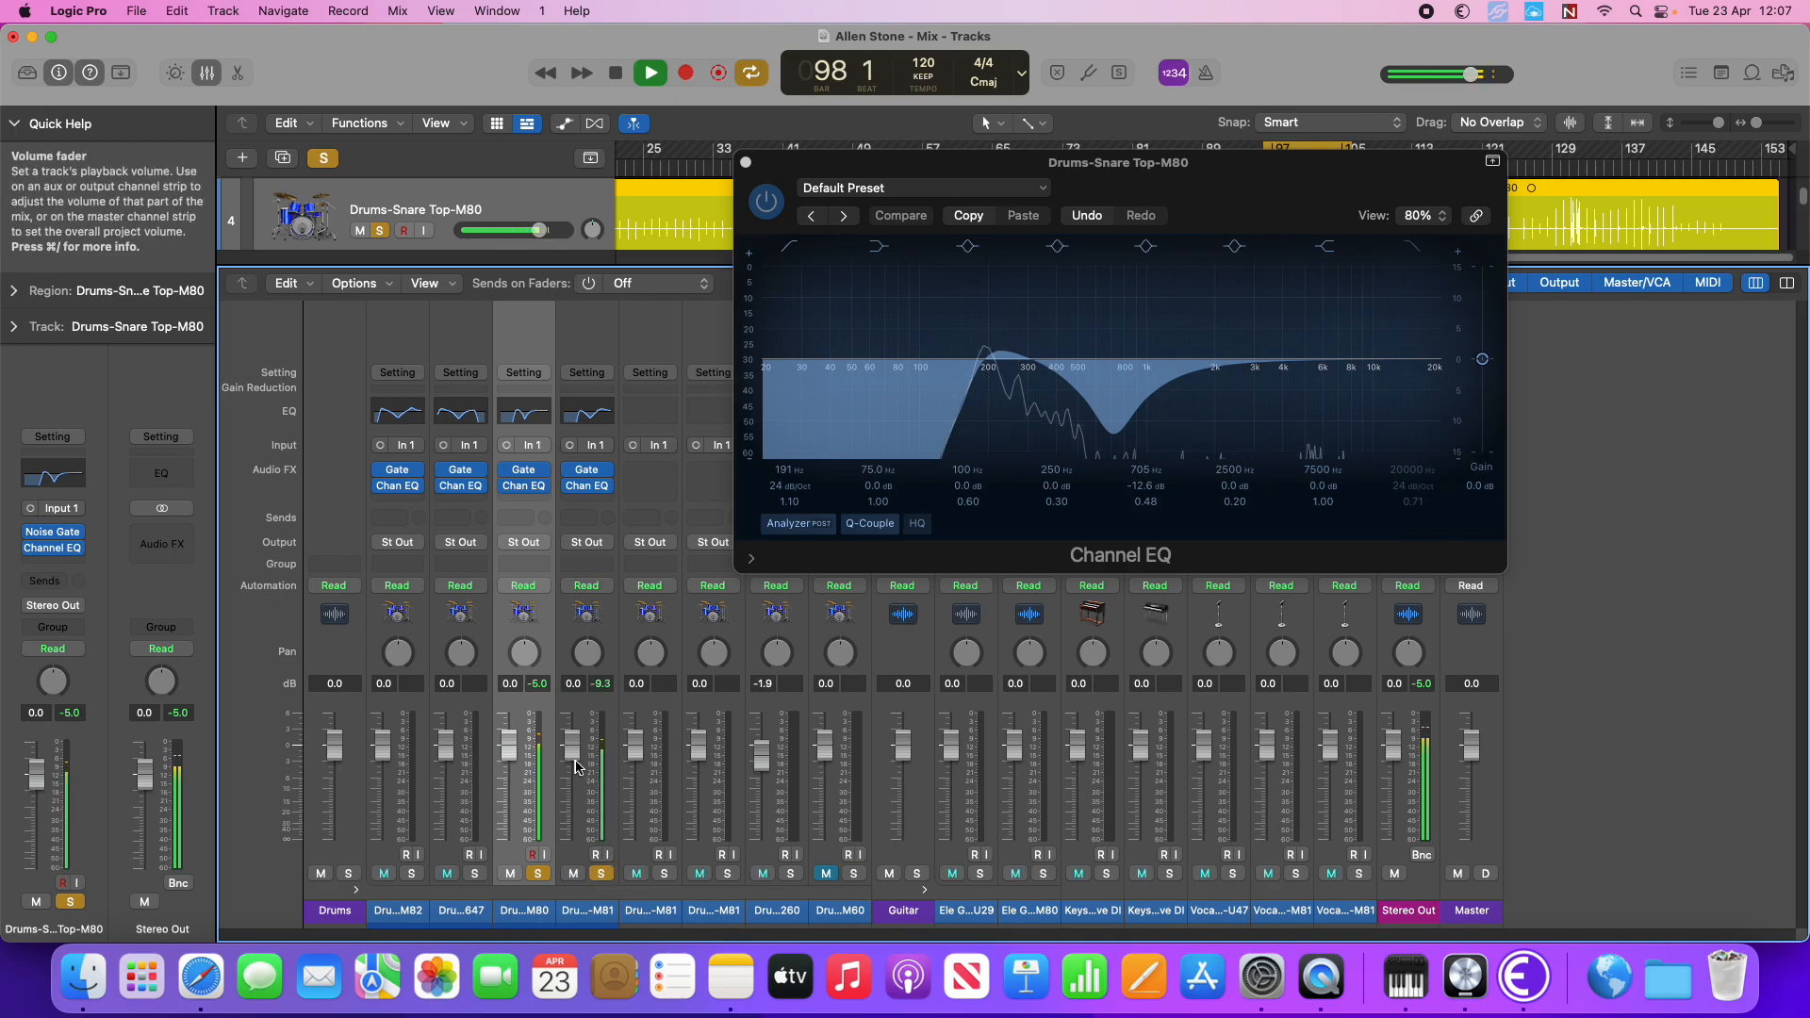
key(space)
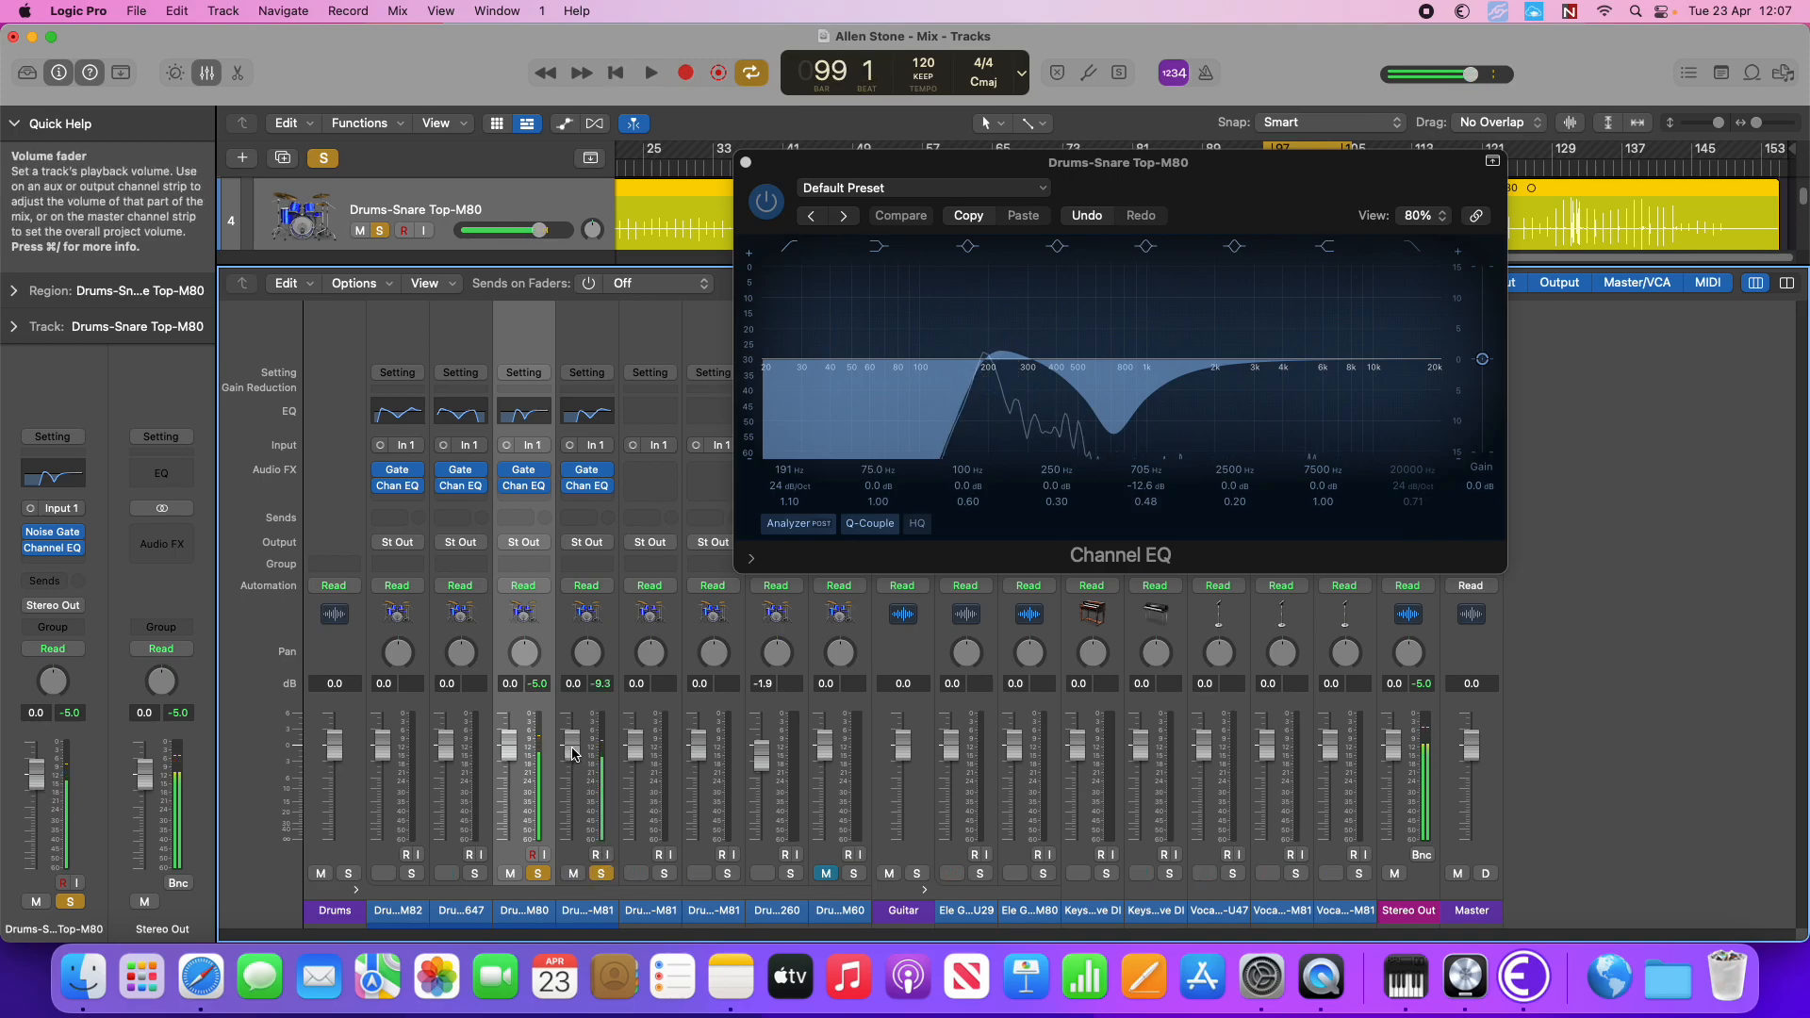
Close the Snare Top EQ, select the two kick and two snare channels and solo all four together
click(380, 912)
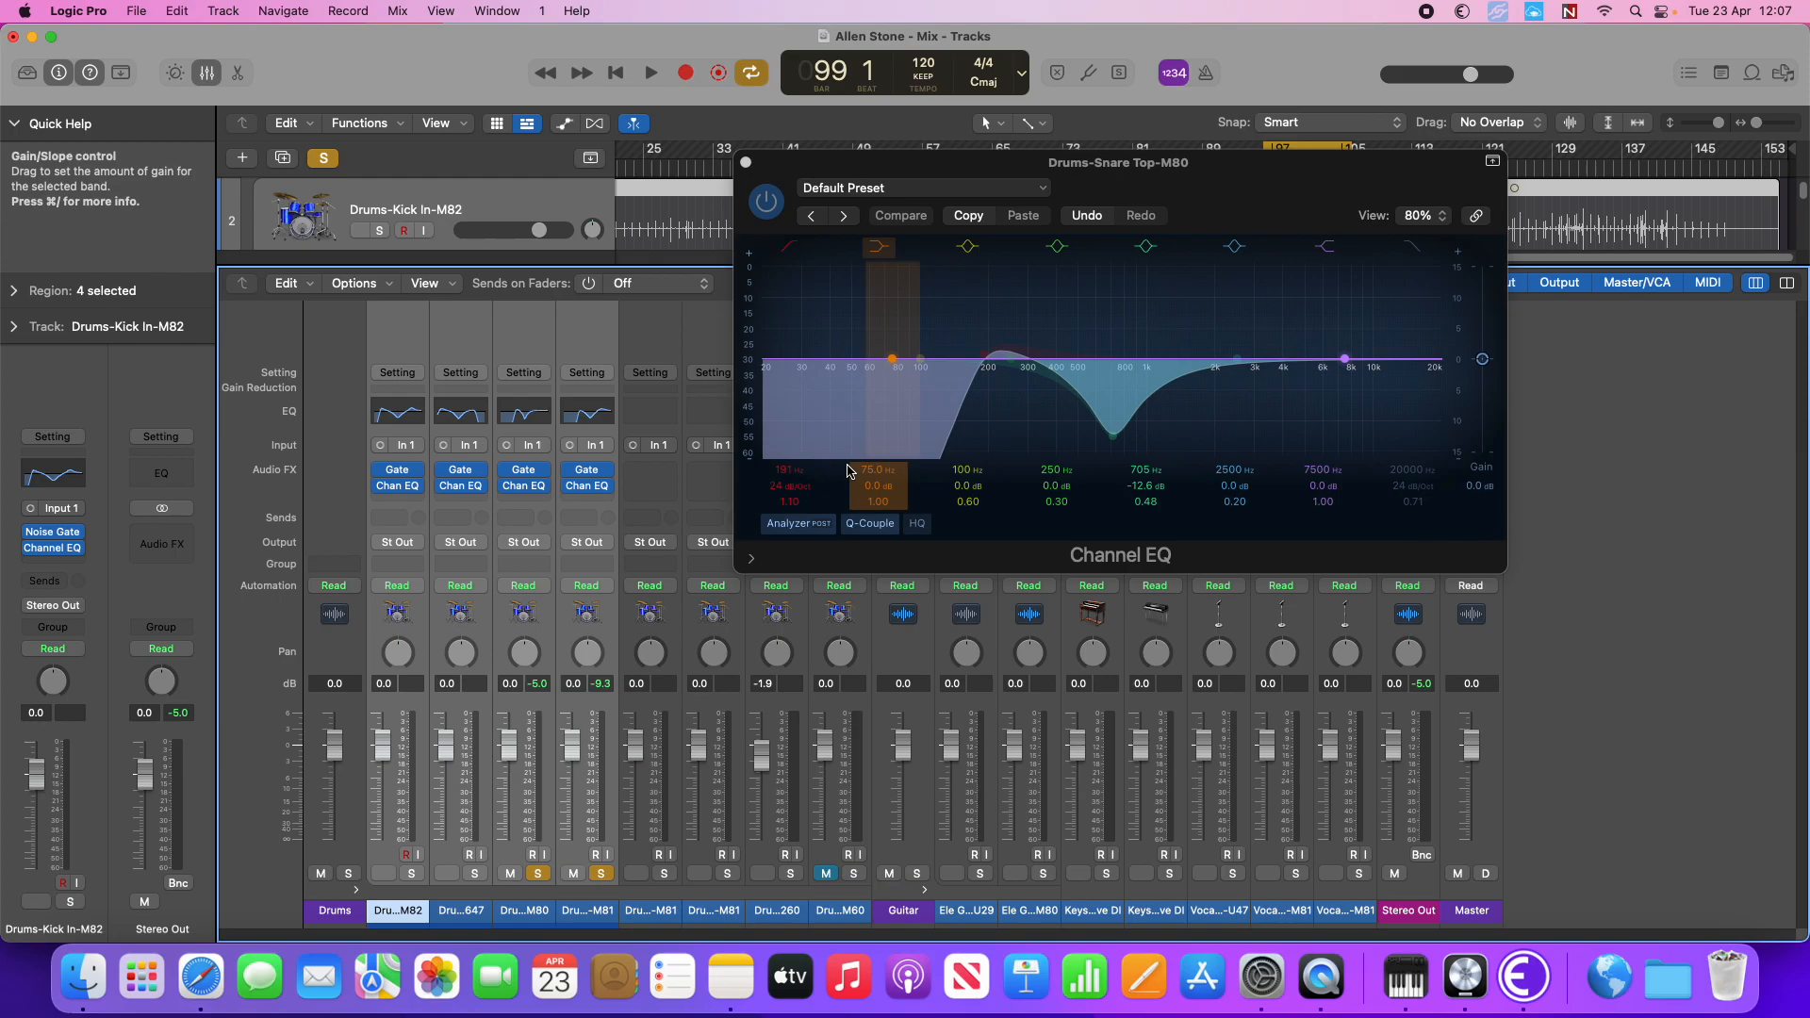
click(746, 162)
key(space)
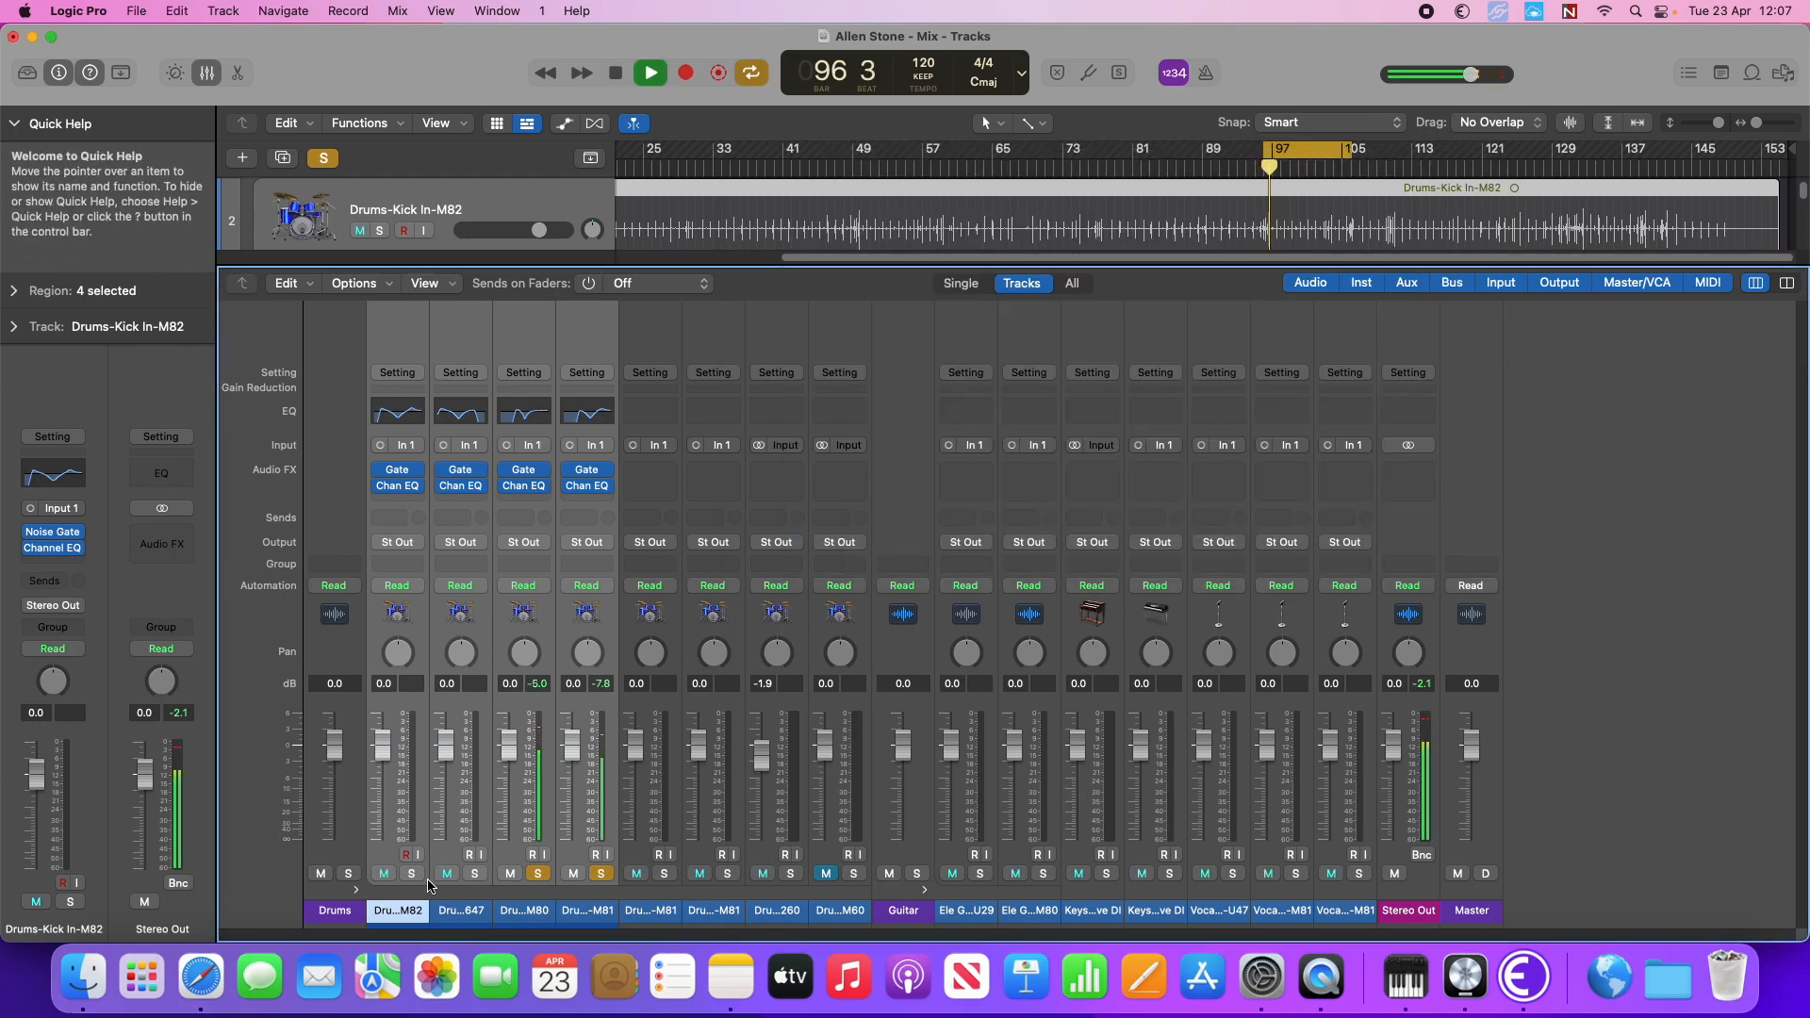
key(space)
click(412, 873)
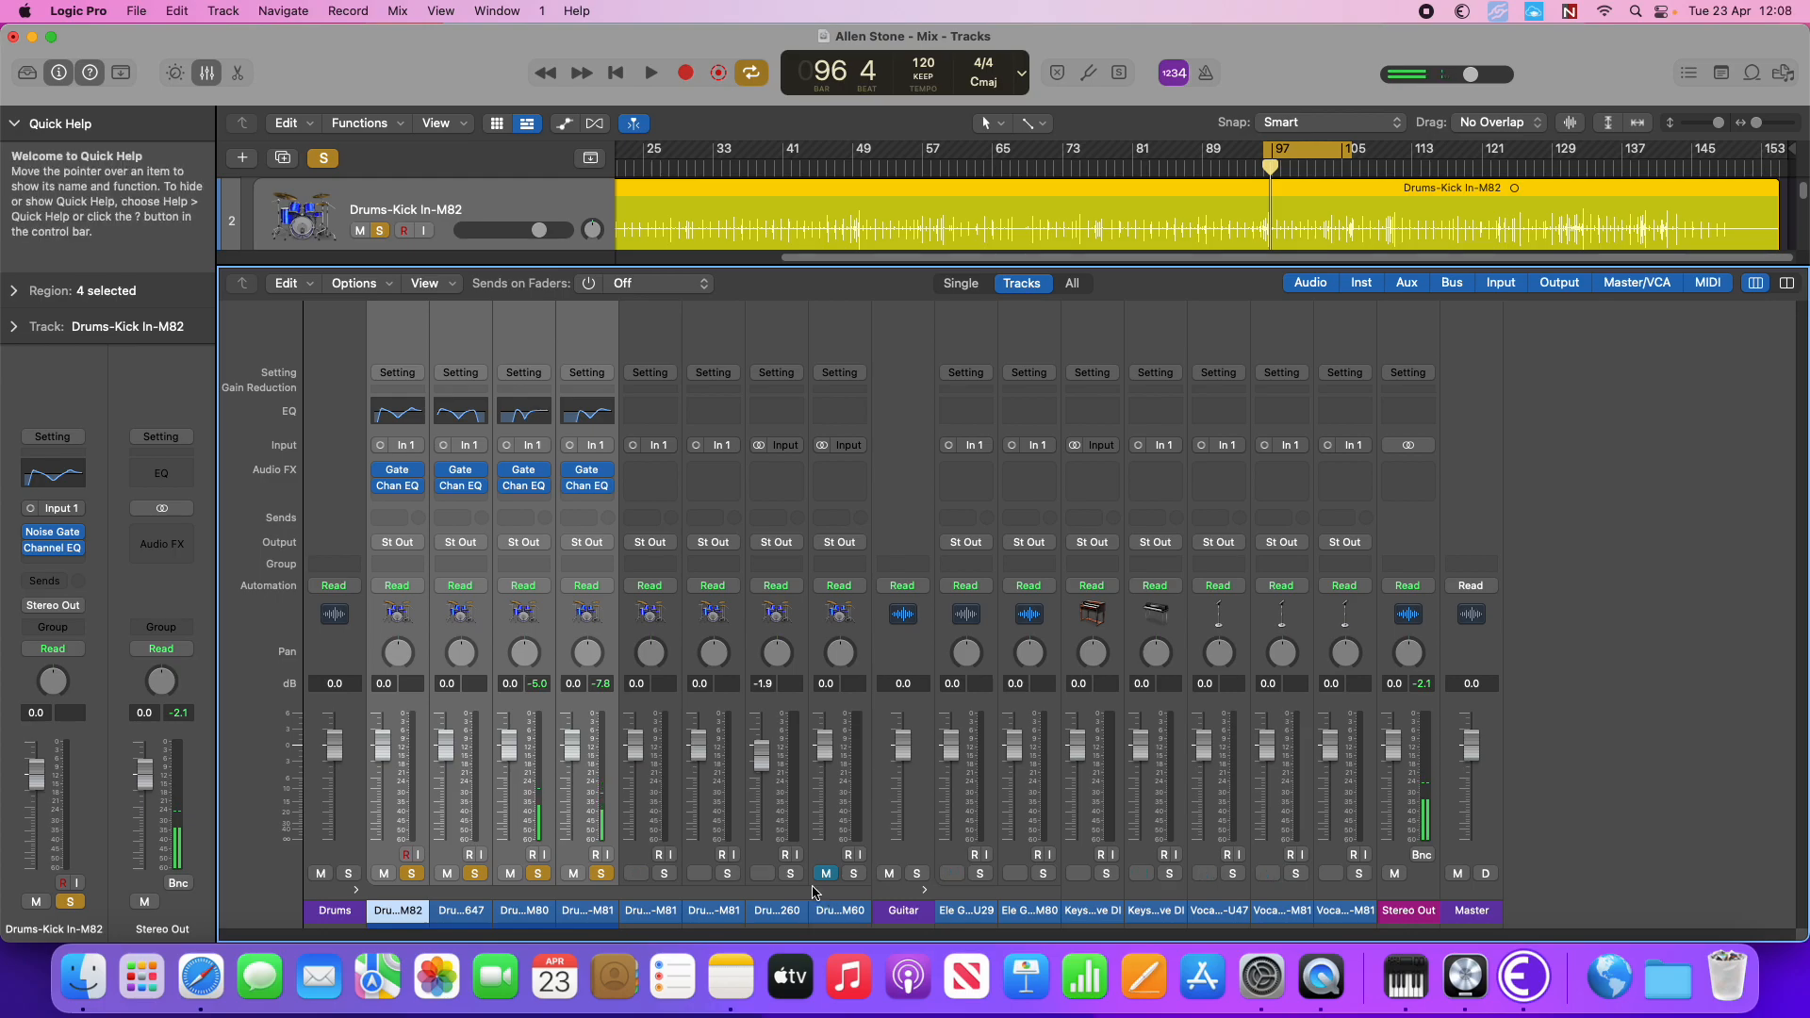
Solo only the Overhead channel and insert a Channel EQ on it
click(776, 910)
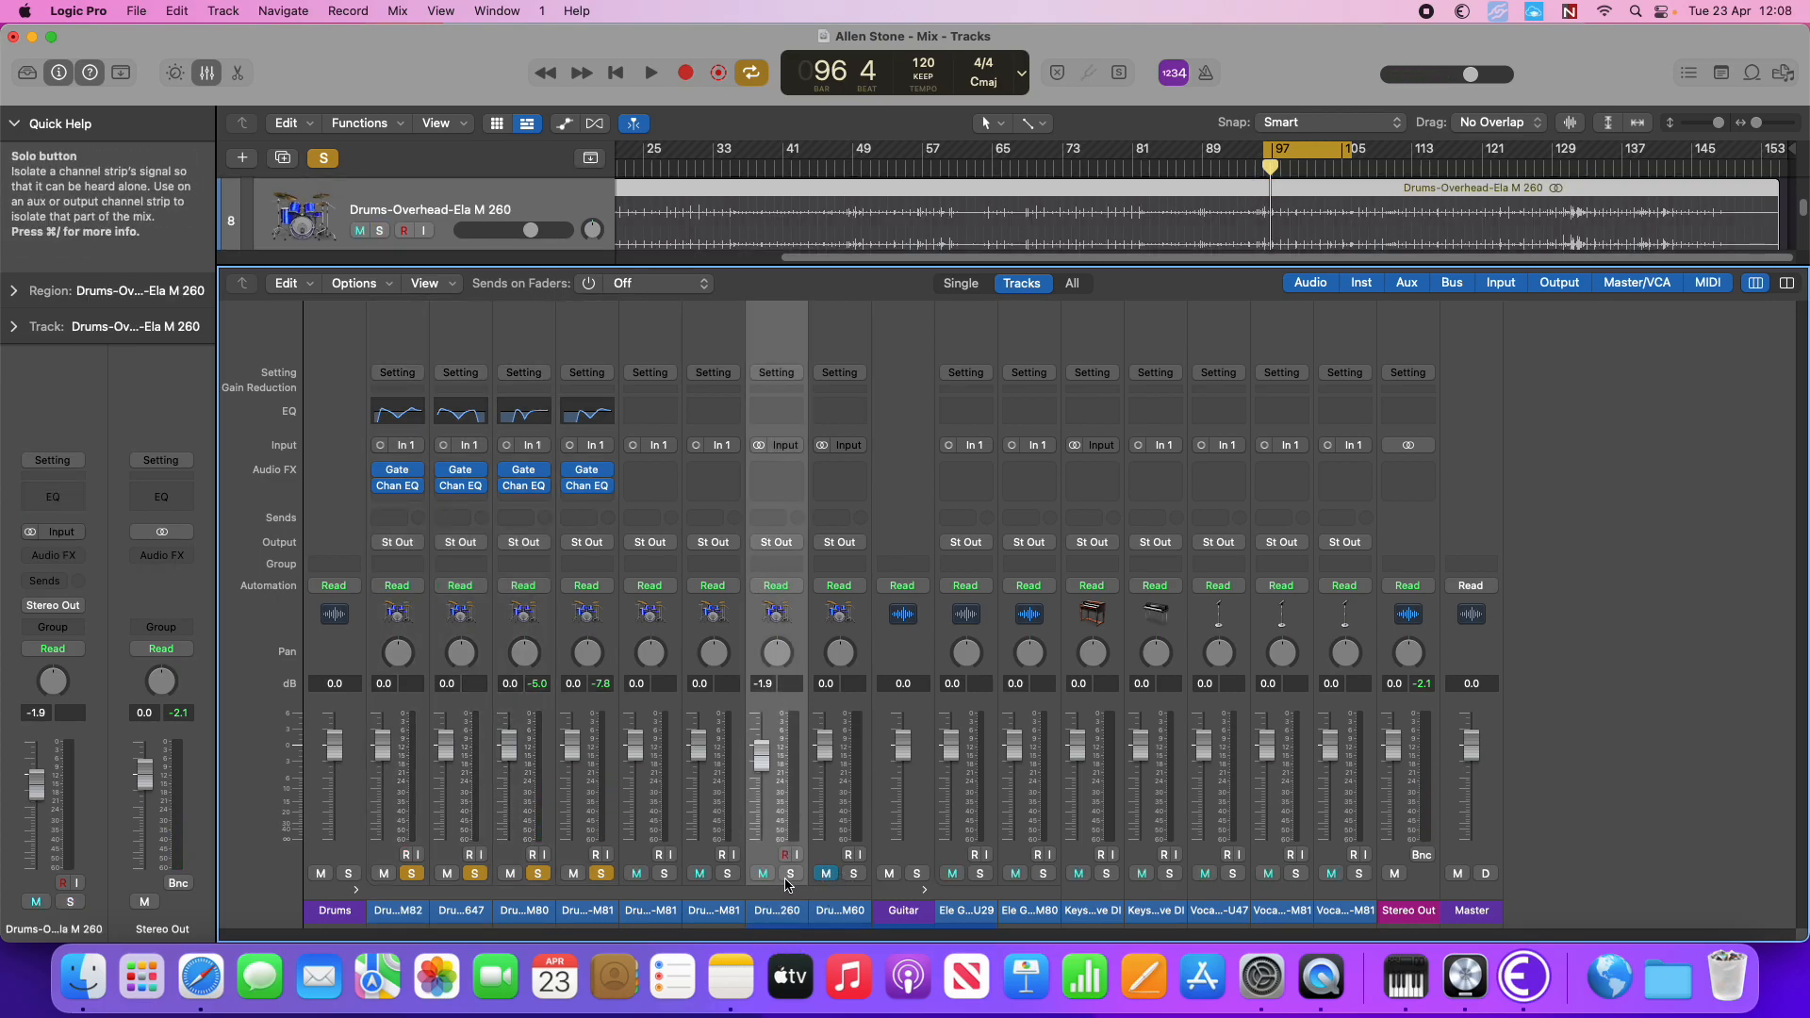
alt+click(790, 874)
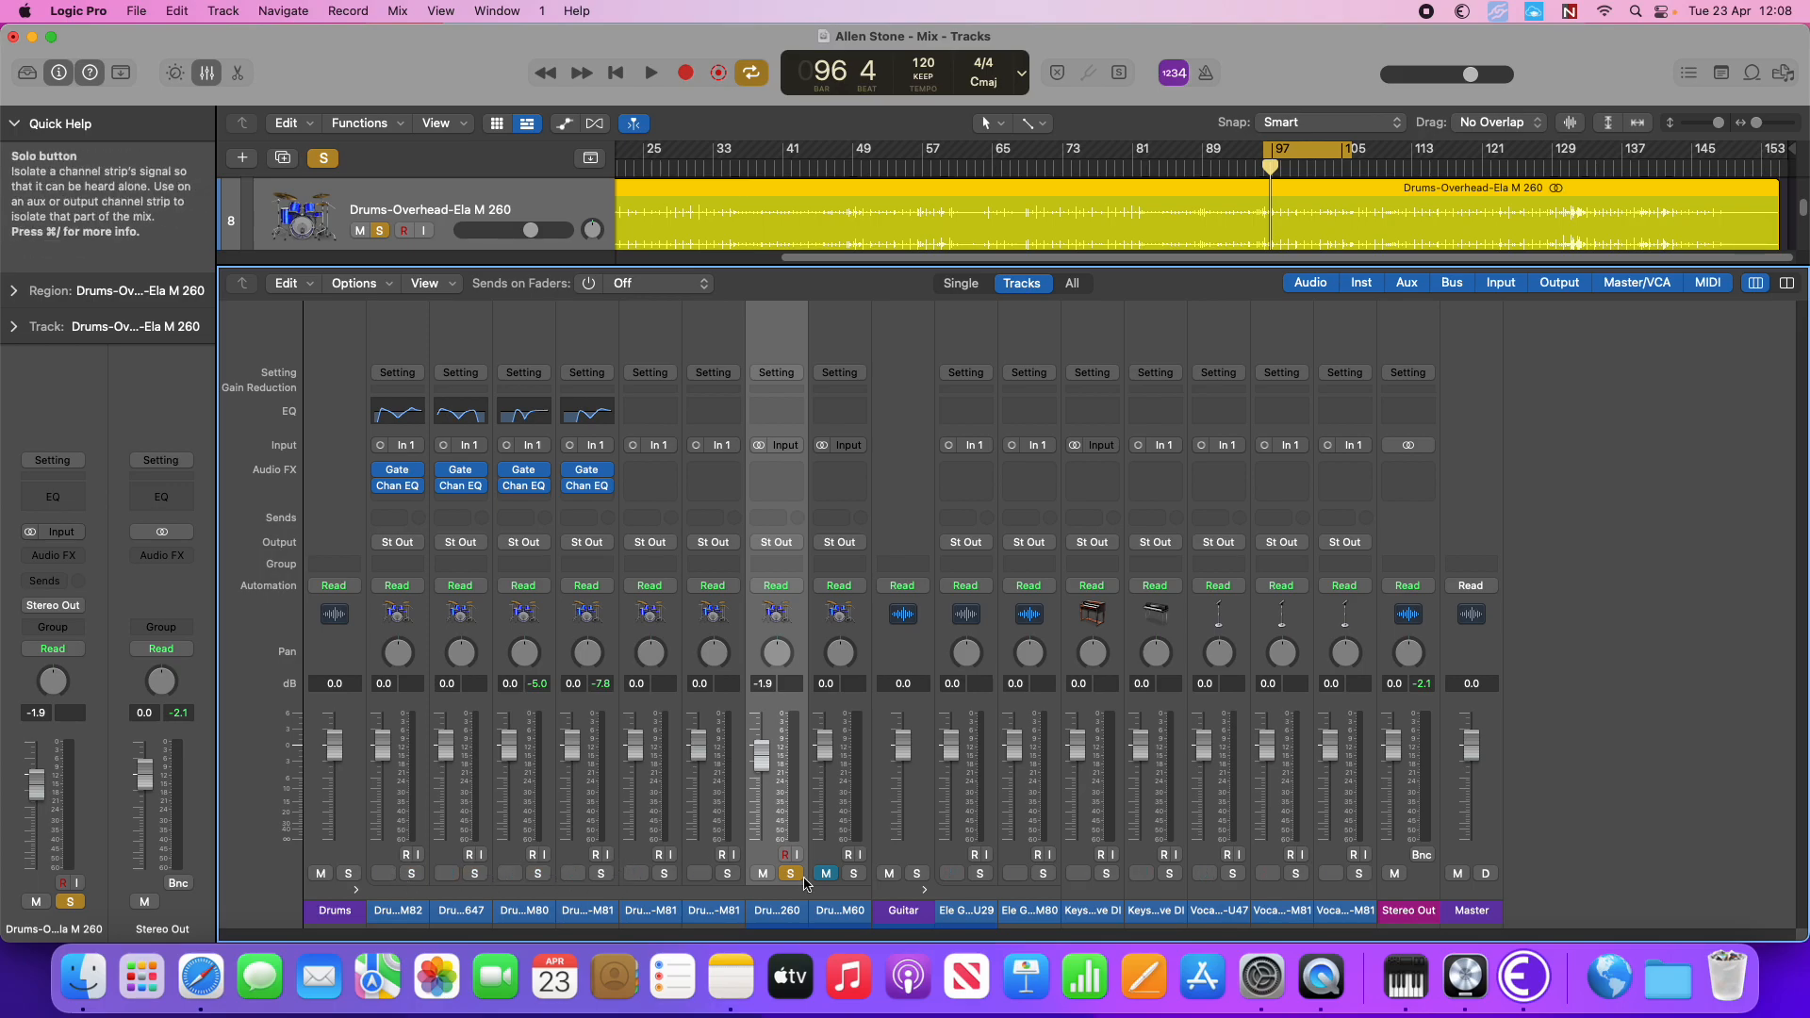
click(777, 411)
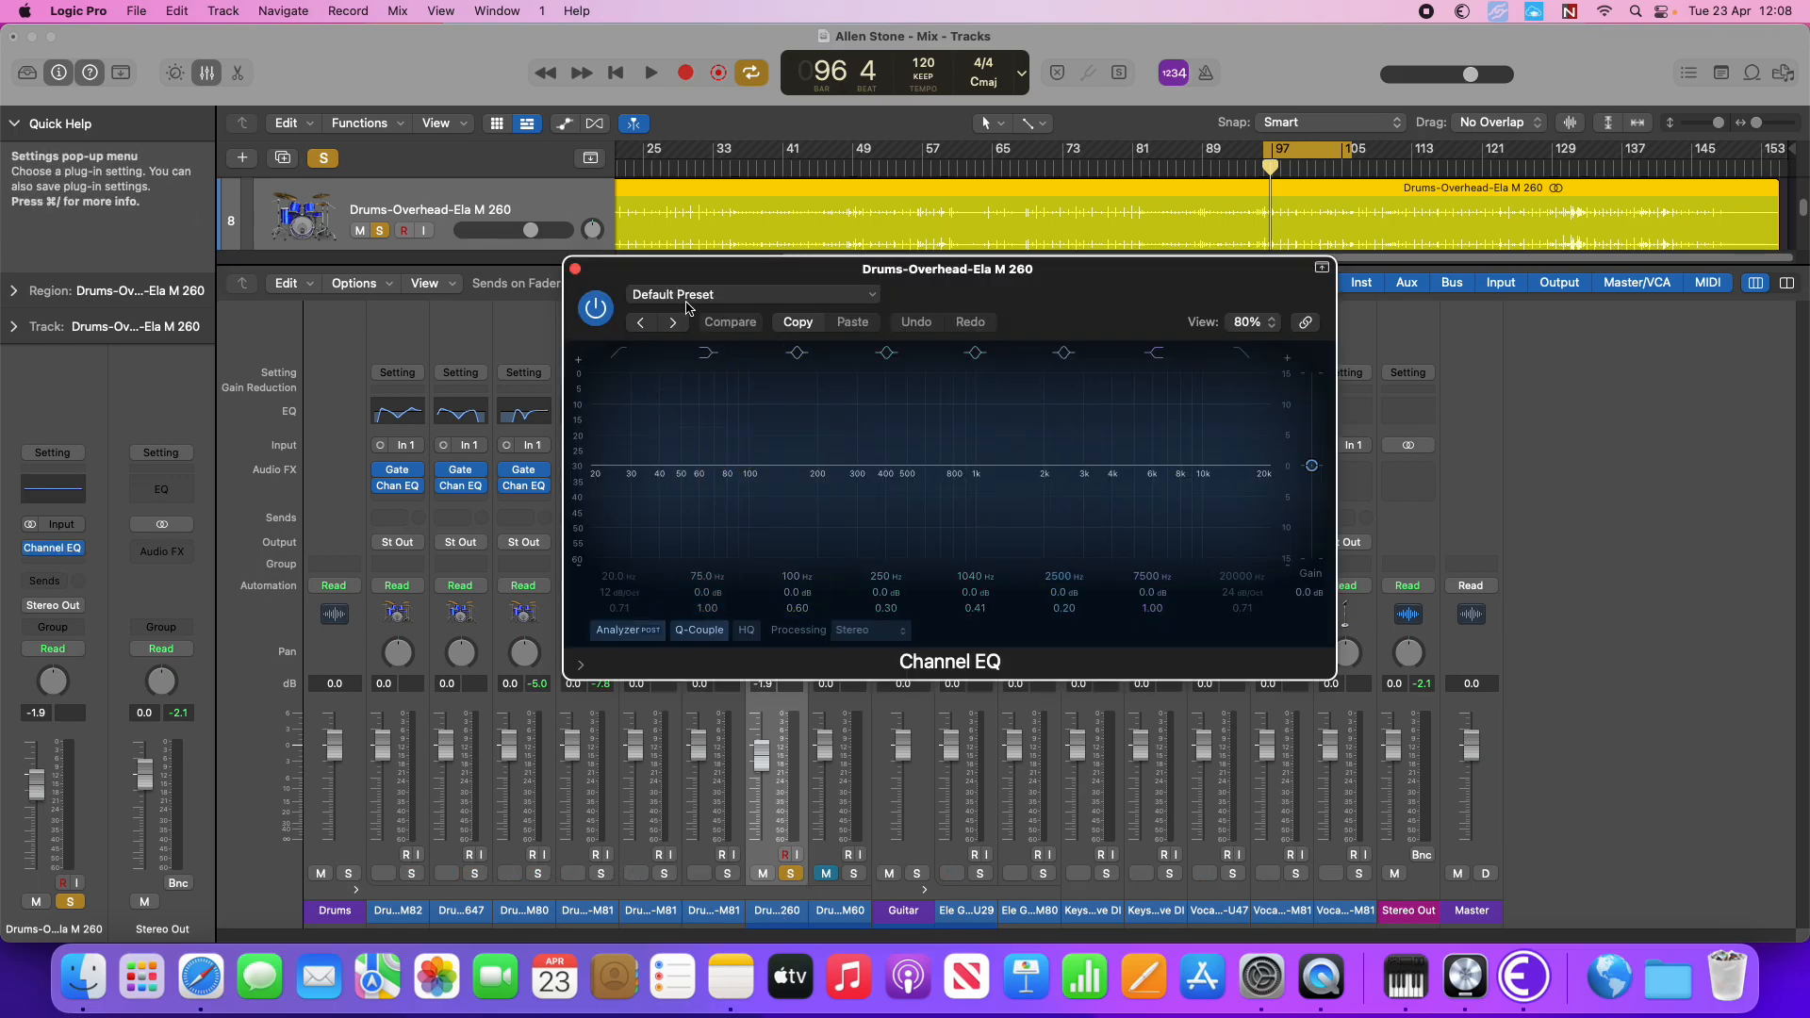
Try a 48 dB/Oct low cut on the Overhead EQ, raised to 1200 Hz, and switch the band off
click(610, 355)
drag(603, 487, 893, 482)
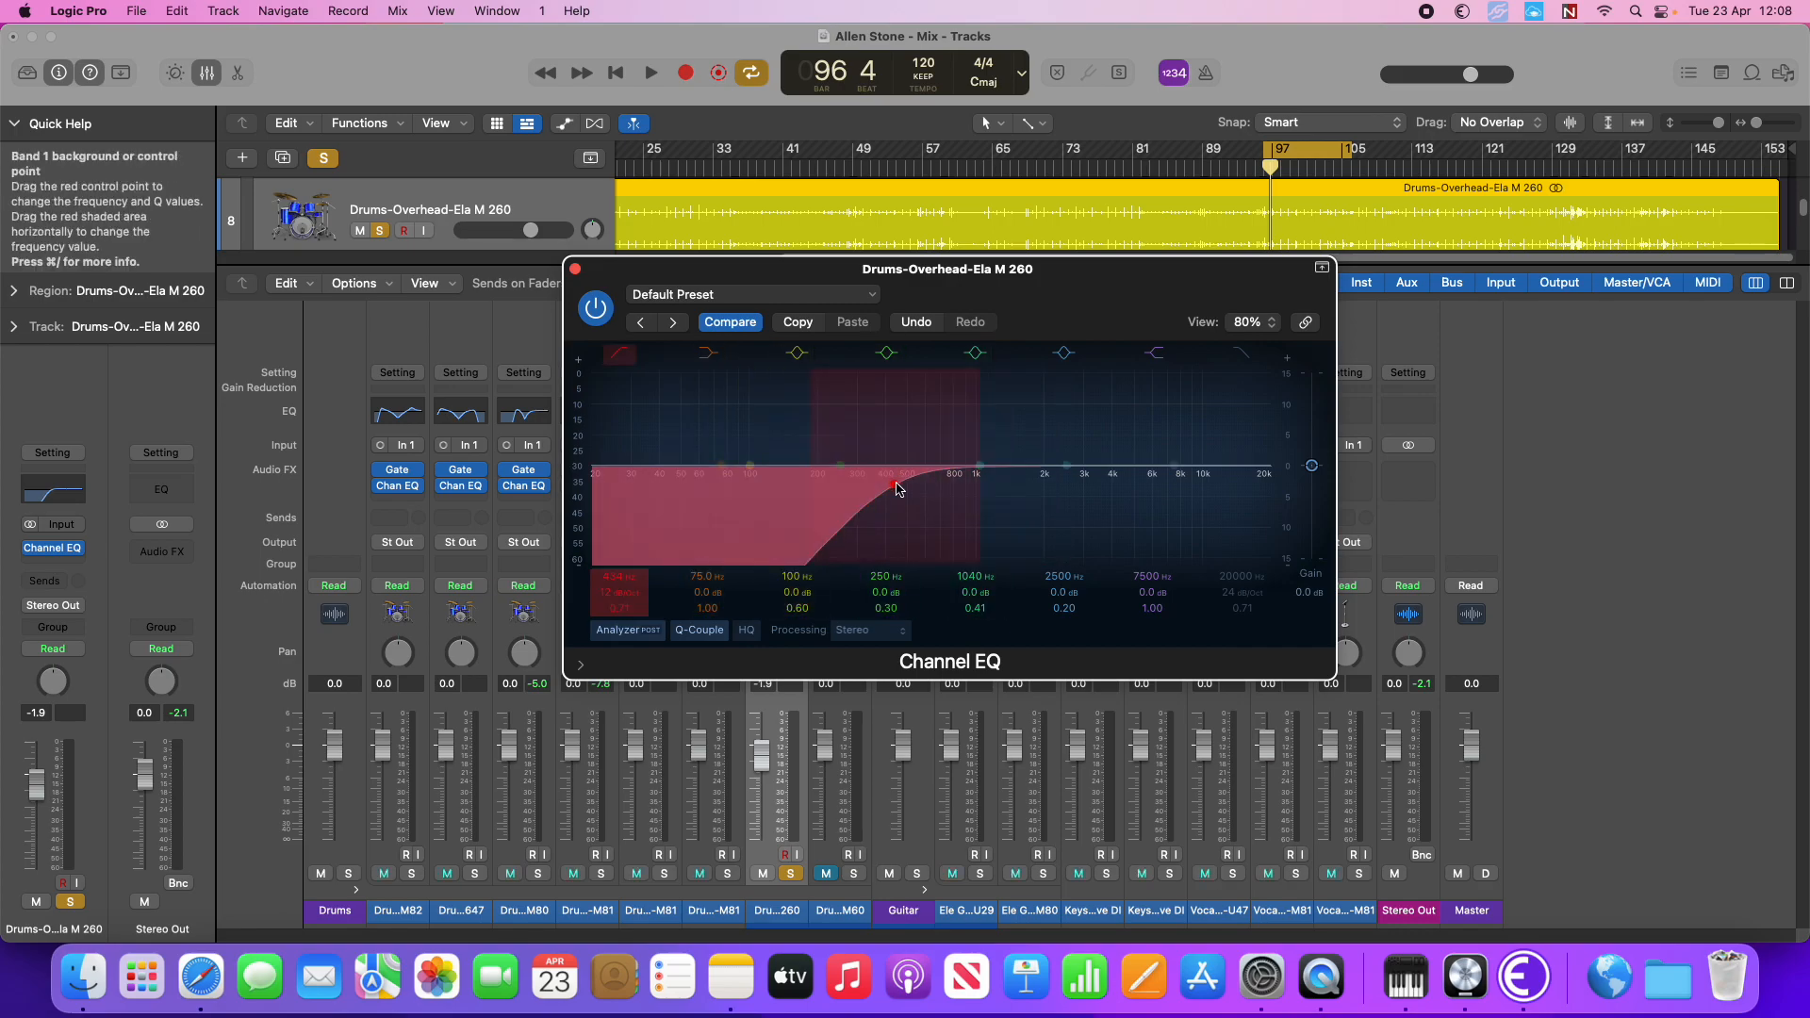
drag(899, 482, 878, 498)
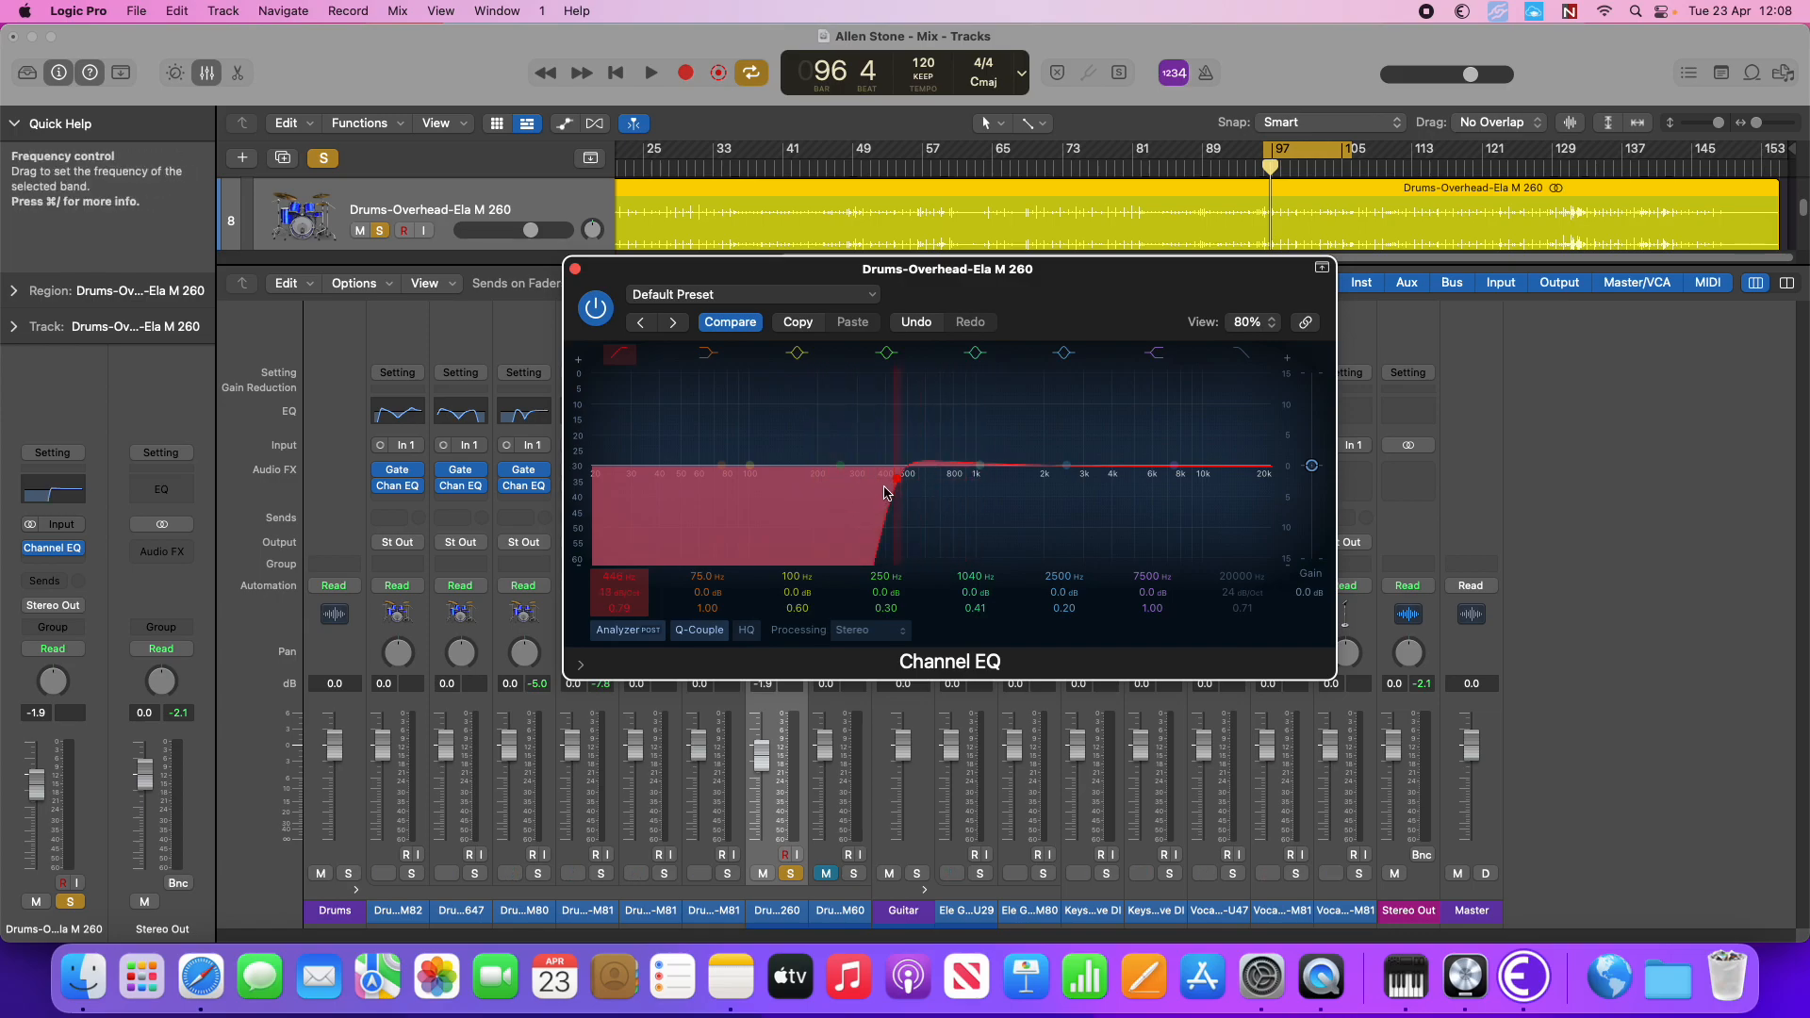
drag(899, 487, 981, 489)
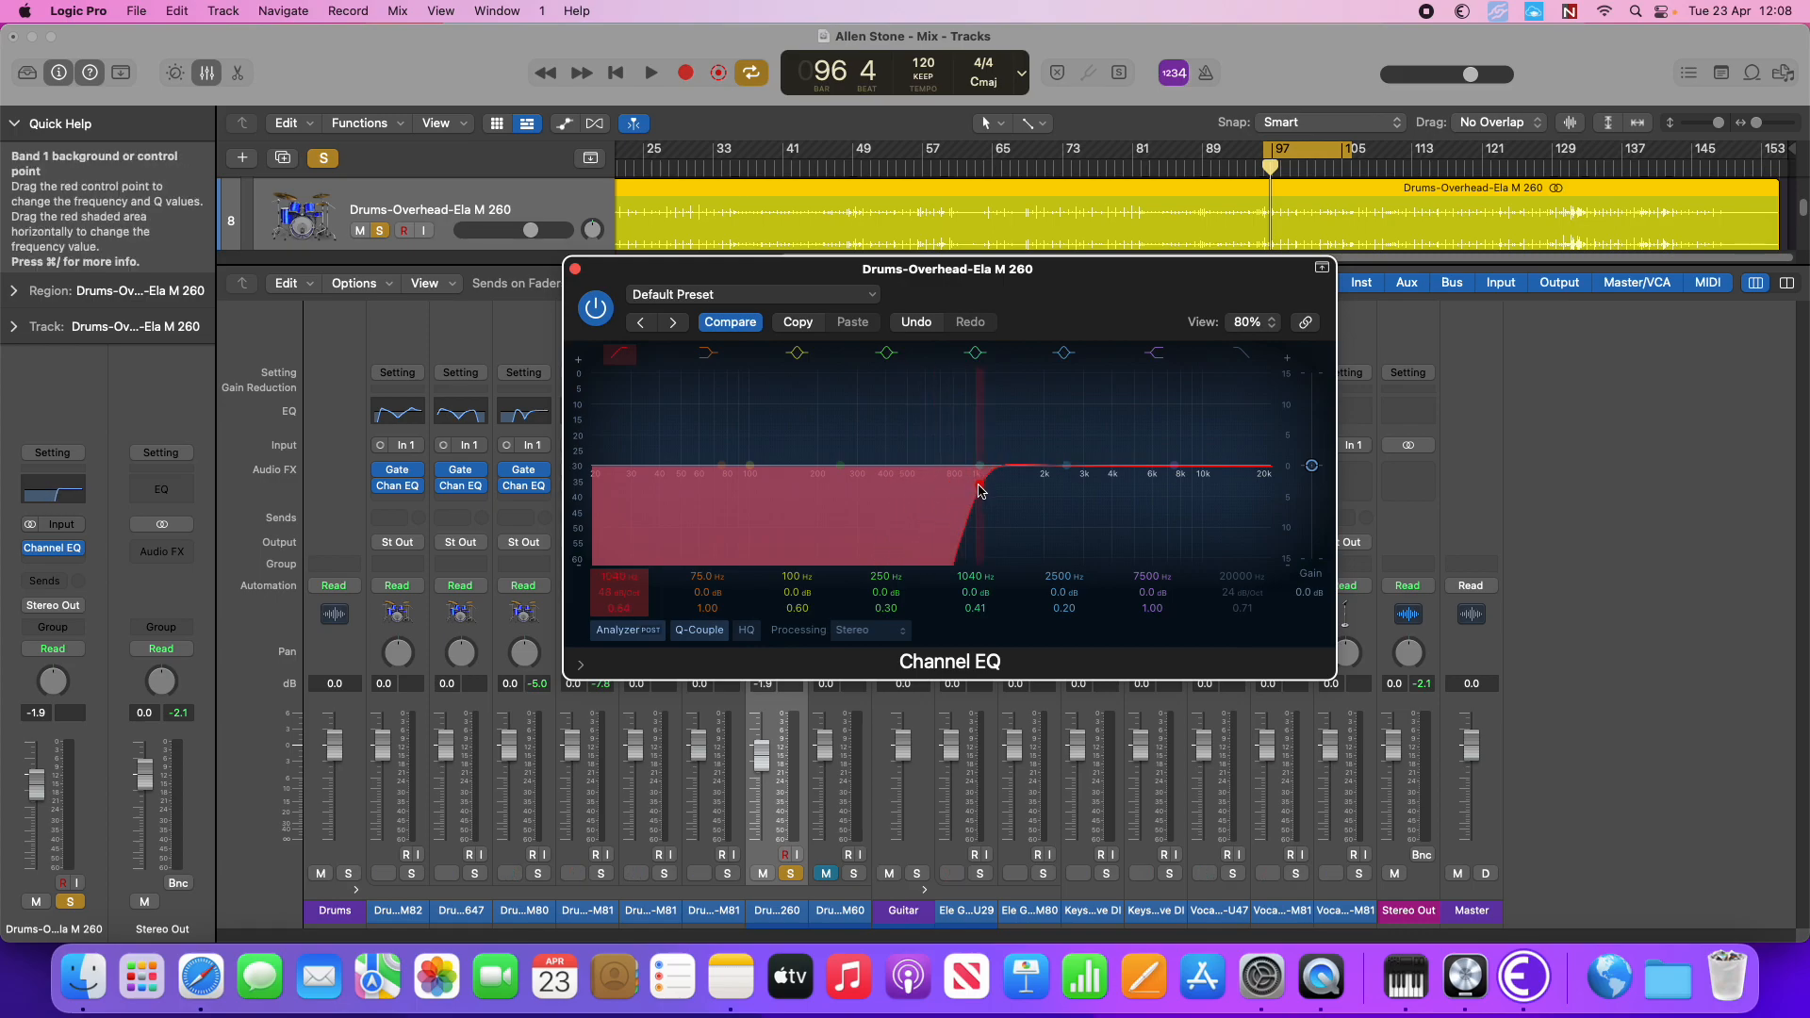
mouse_move(980, 489)
mouse_down()
mouse_move(900, 490)
mouse_move(1000, 491)
mouse_up()
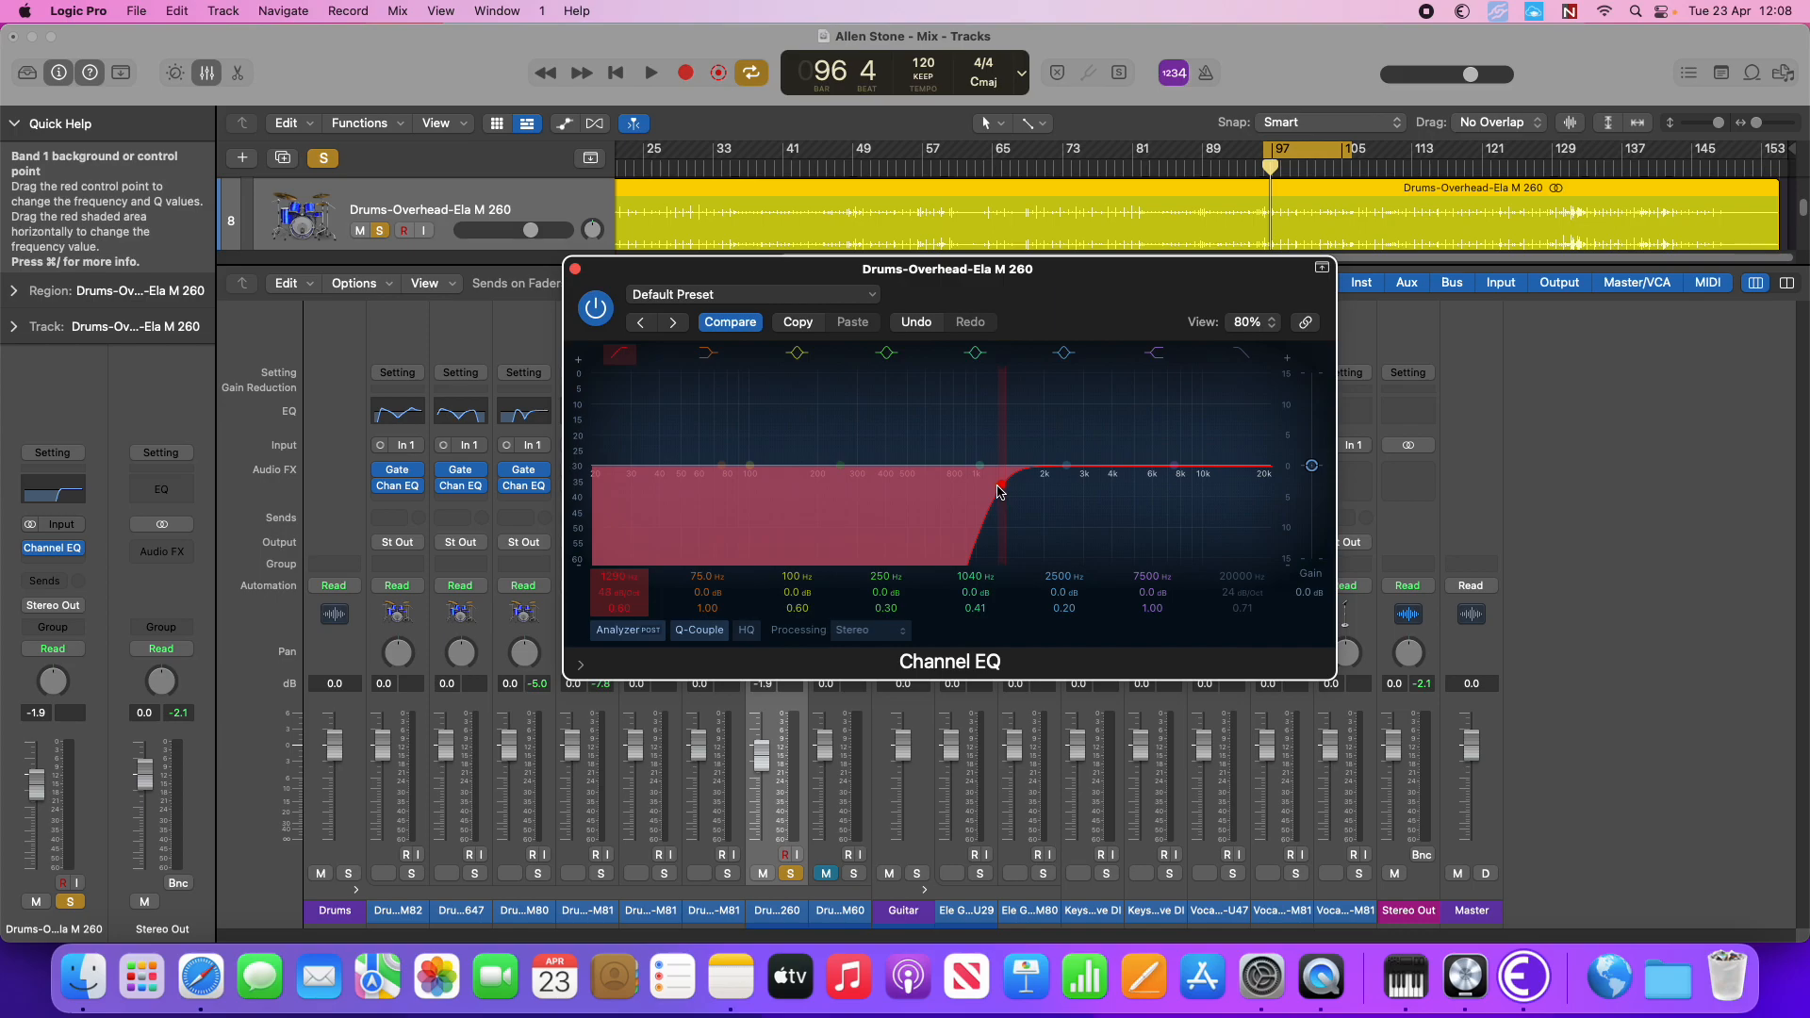
click(618, 352)
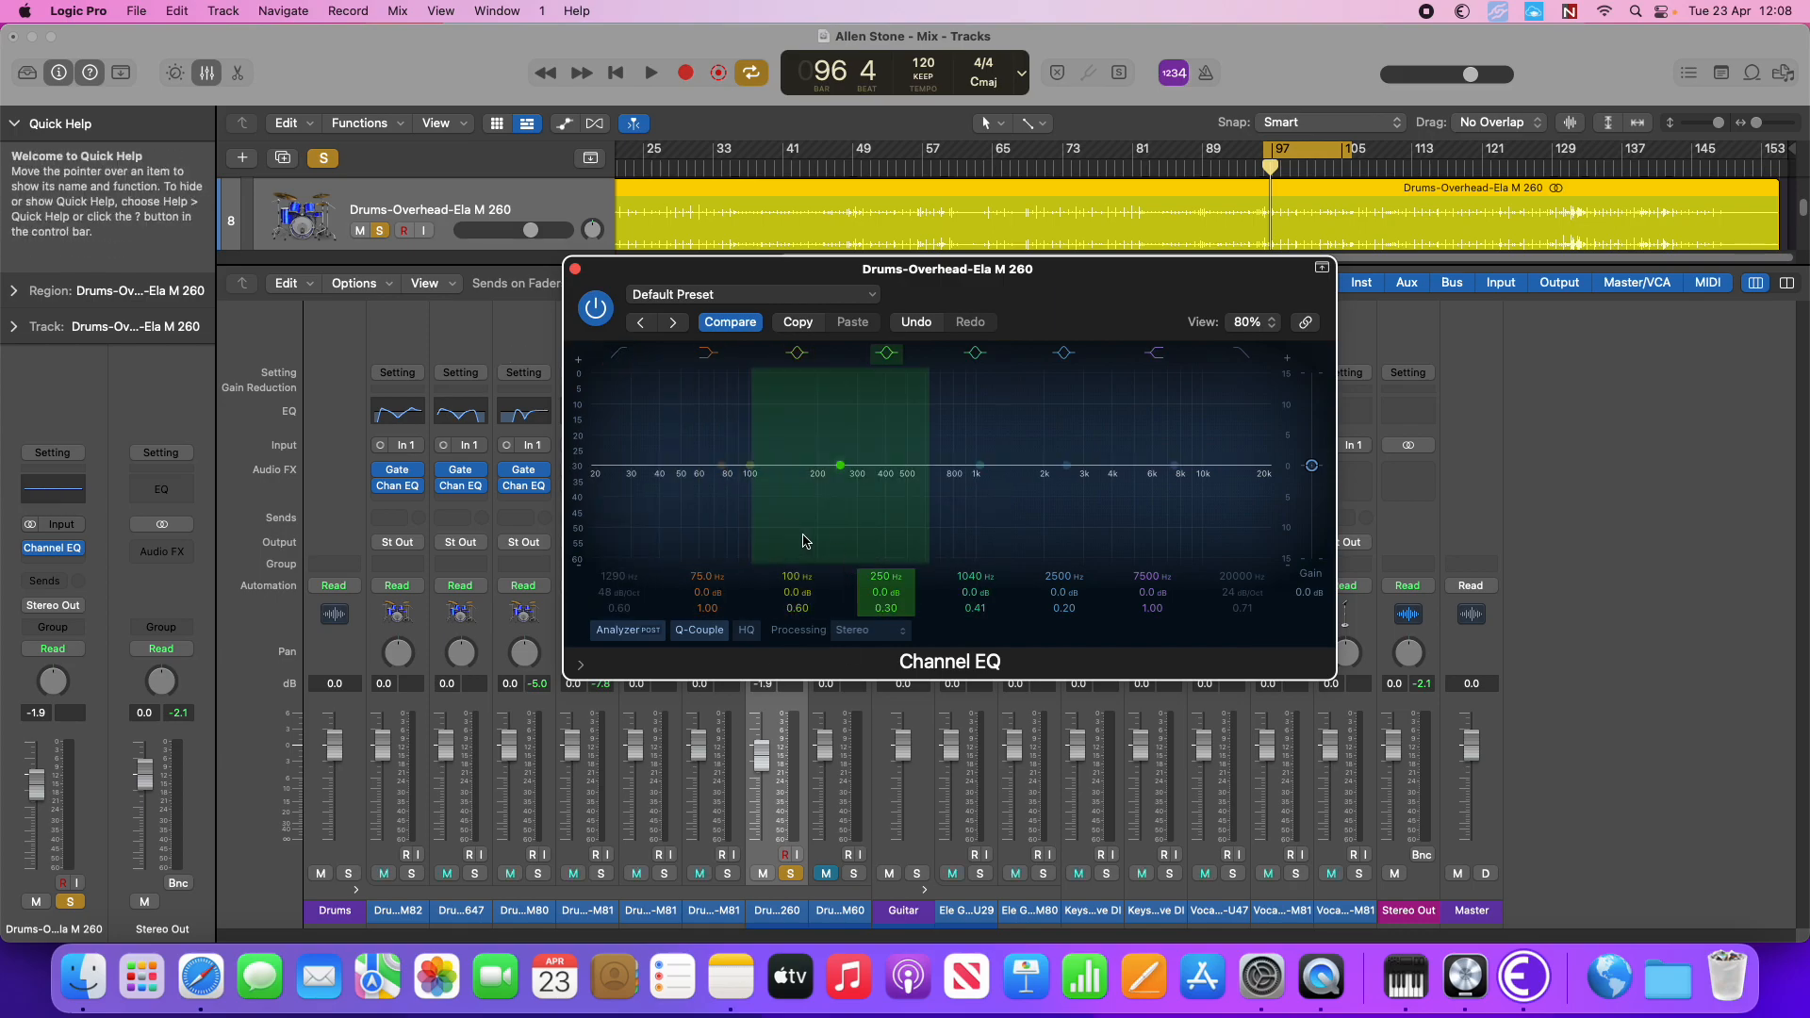
Lower the Overhead channel's volume to -4.5 dB and play the loop
drag(761, 754, 761, 773)
key(space)
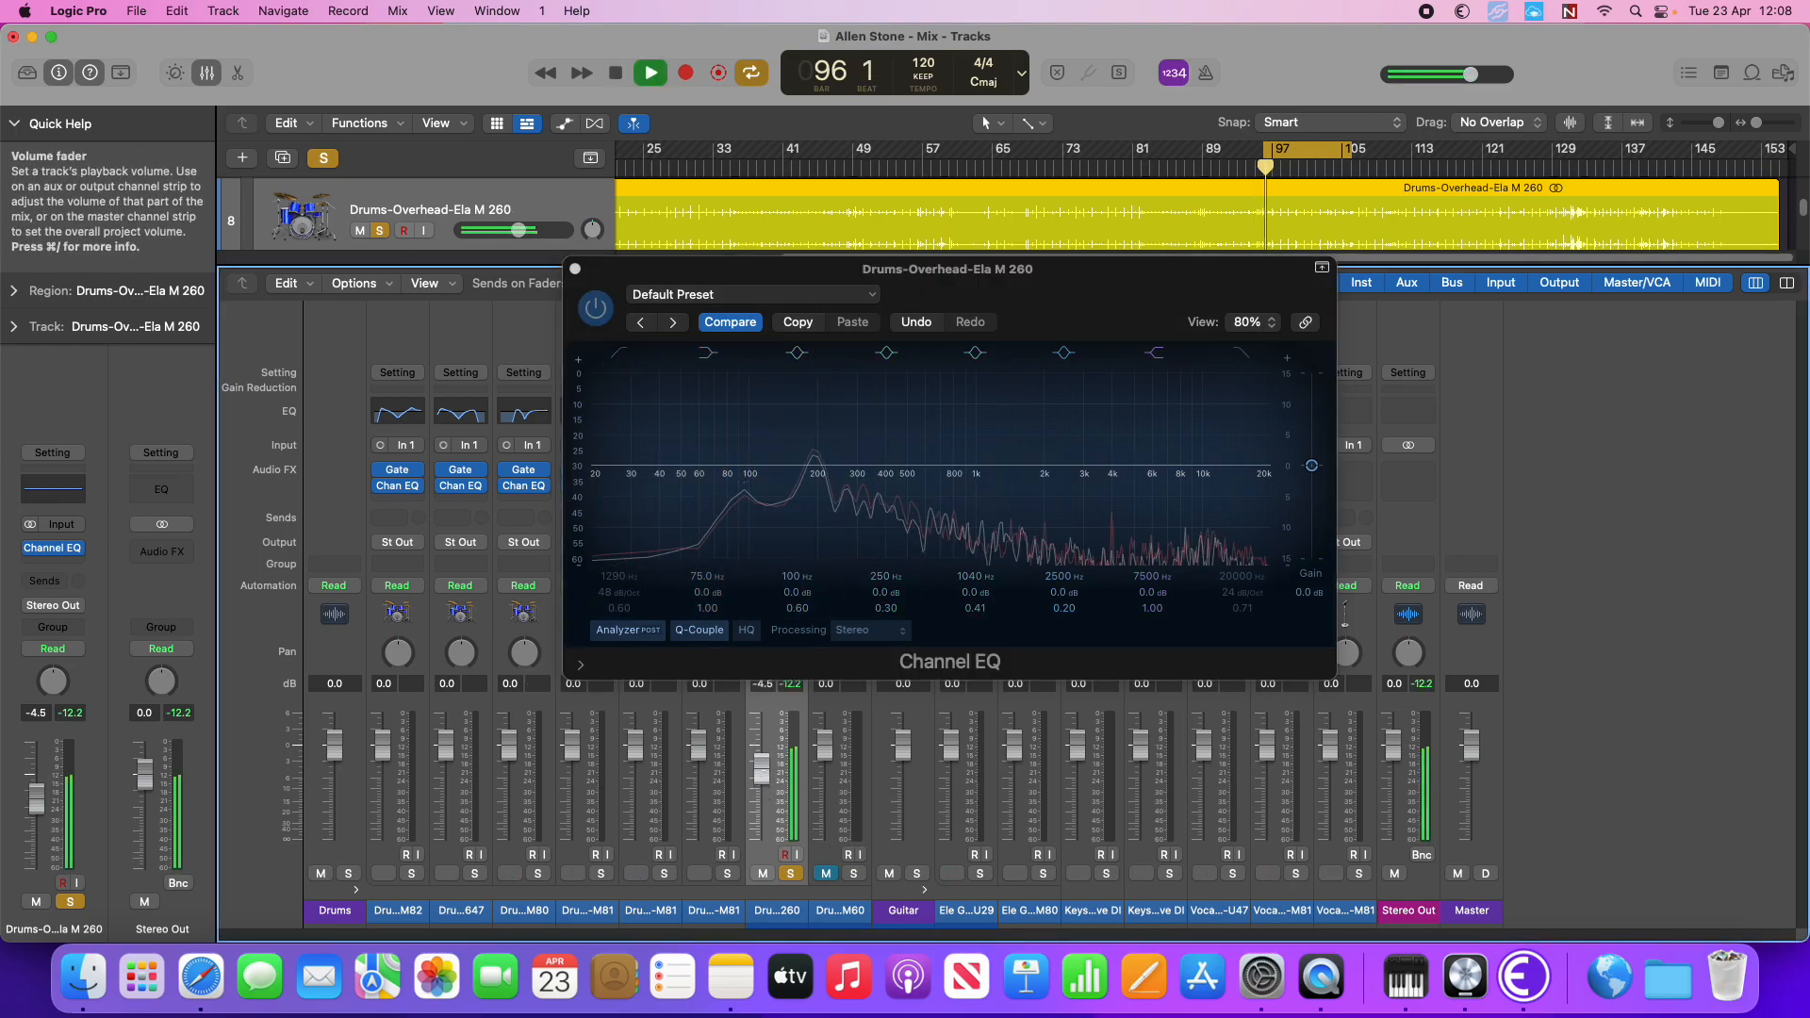
Switch on the Overhead EQ's low cut and sweep its frequency up to about 1 kHz with the loop playing
click(610, 357)
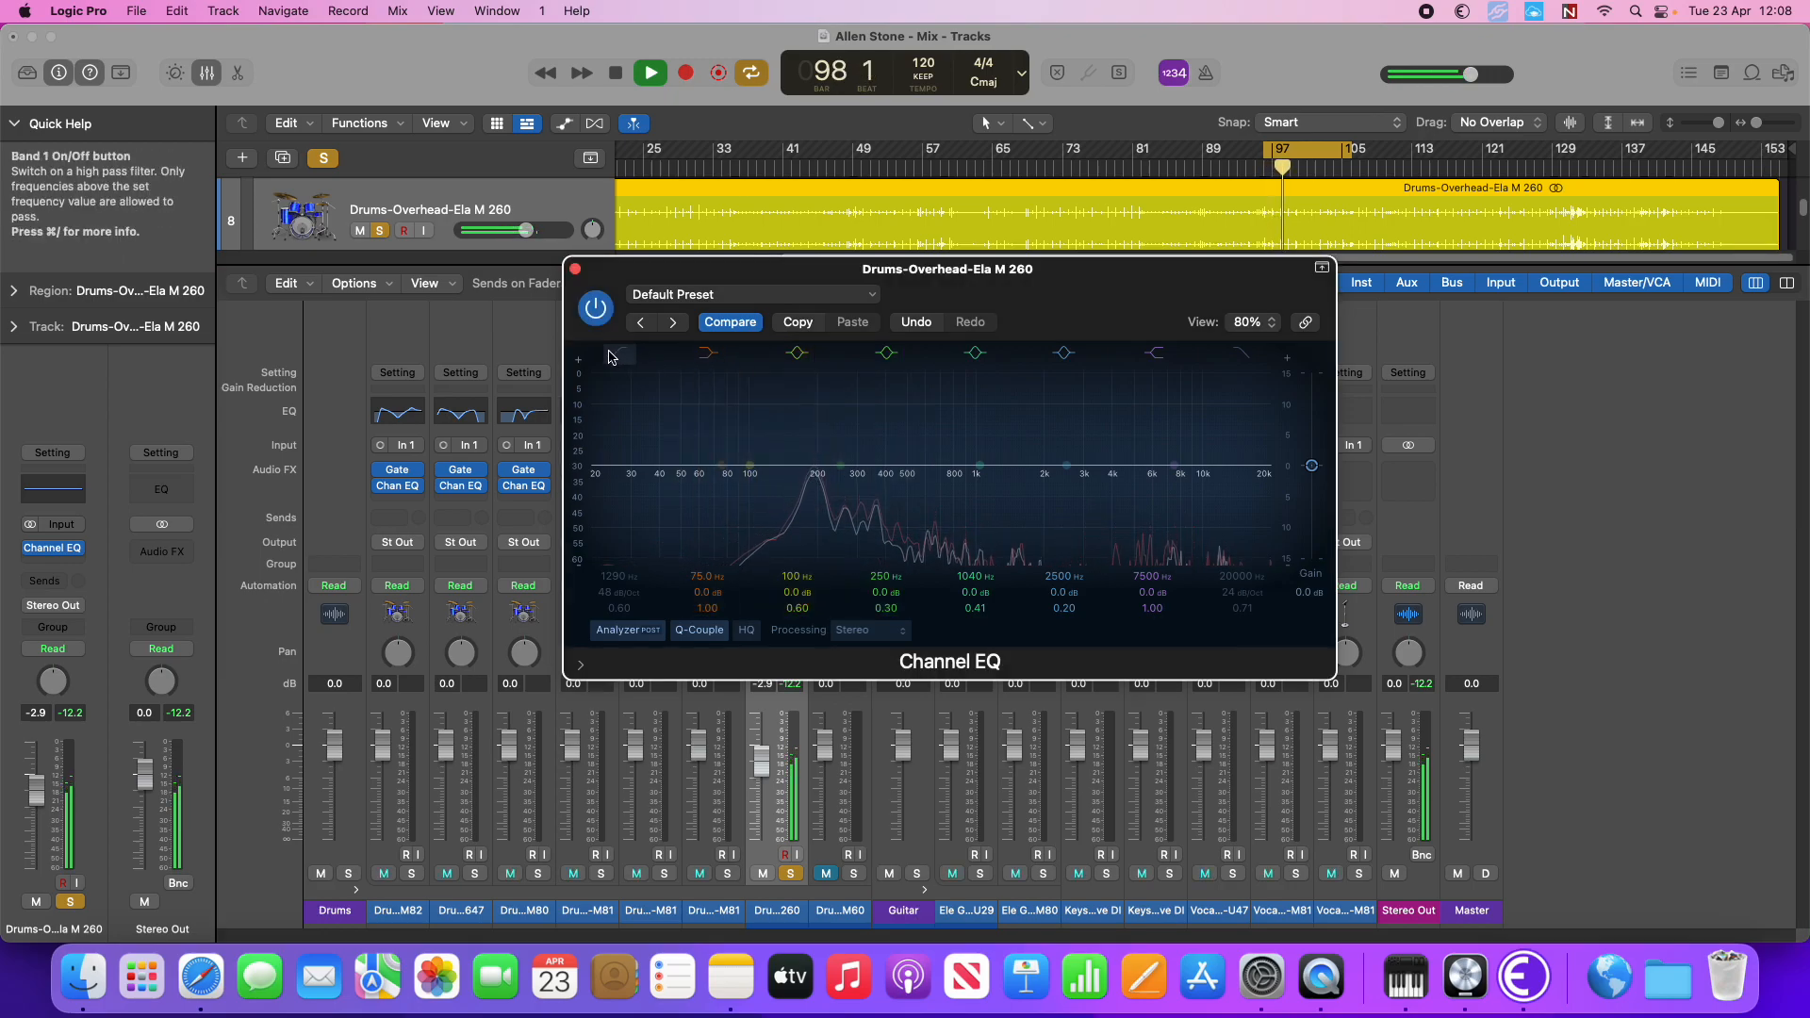
drag(1007, 497, 867, 490)
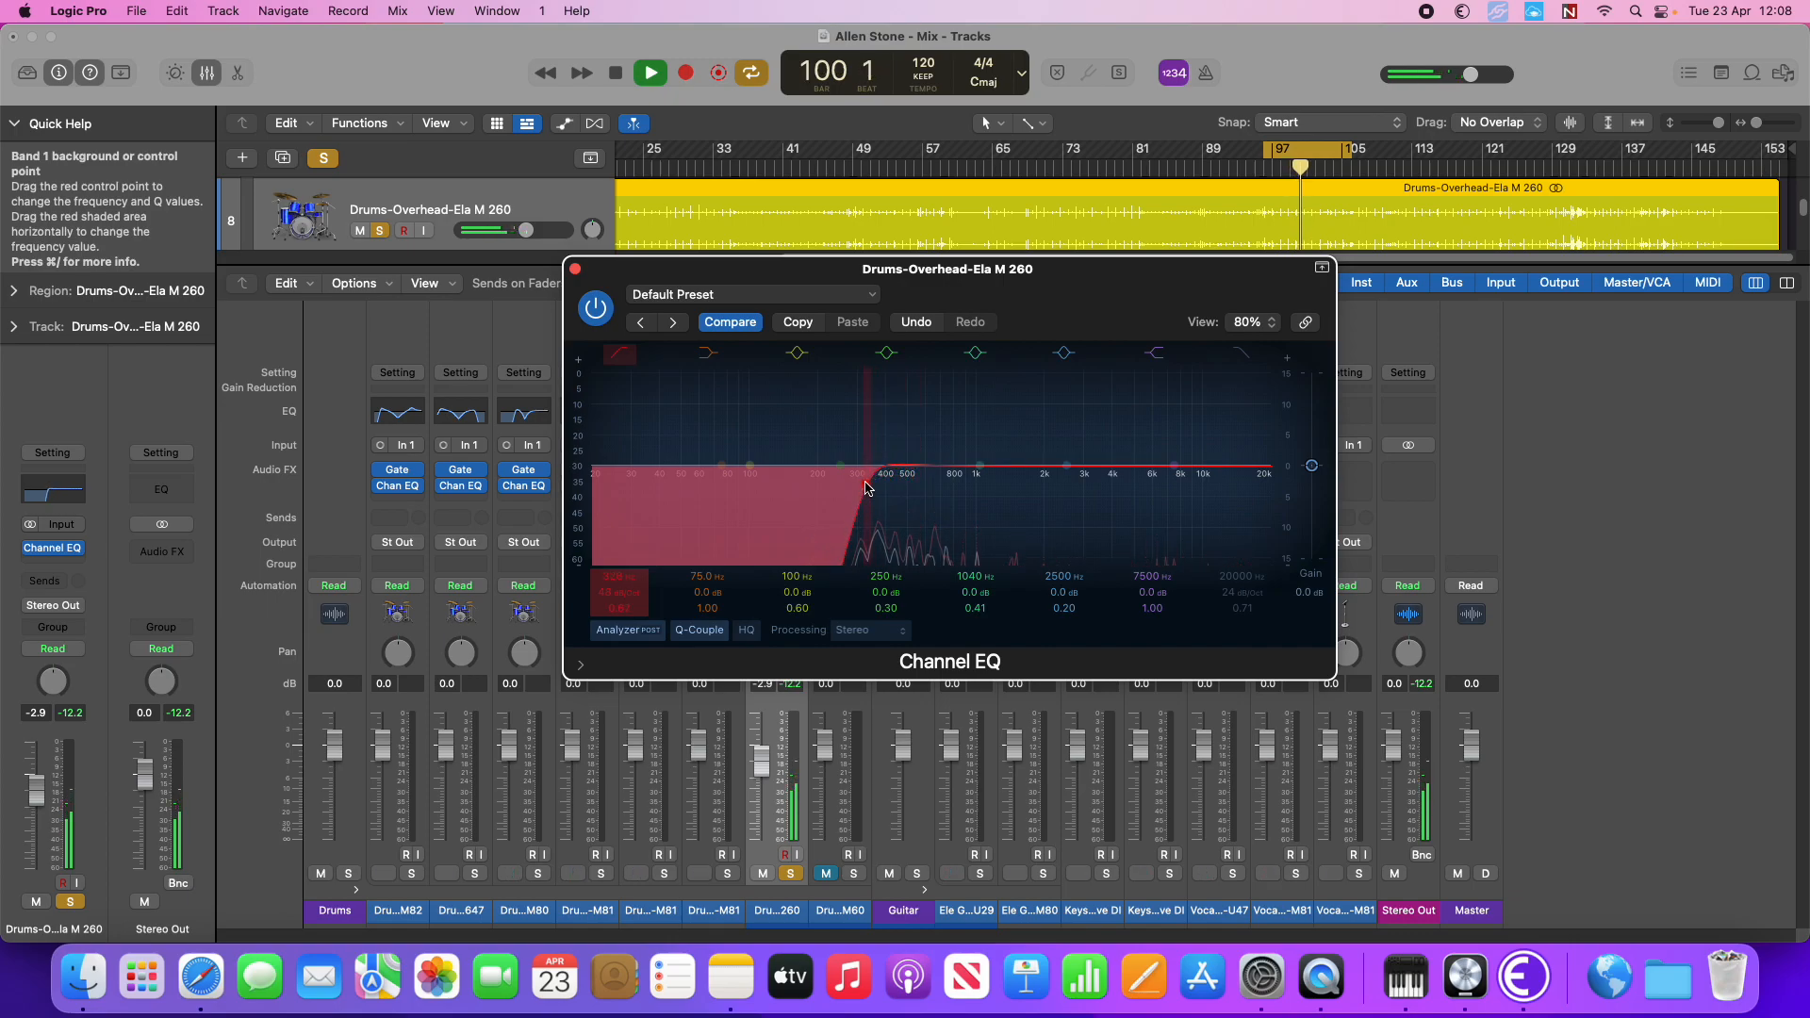
key(space)
drag(928, 485, 971, 481)
Solo the two kick and two snare channels alongside the Overhead and lower its low cut to about 190 Hz
click(411, 873)
click(474, 874)
click(537, 873)
click(600, 873)
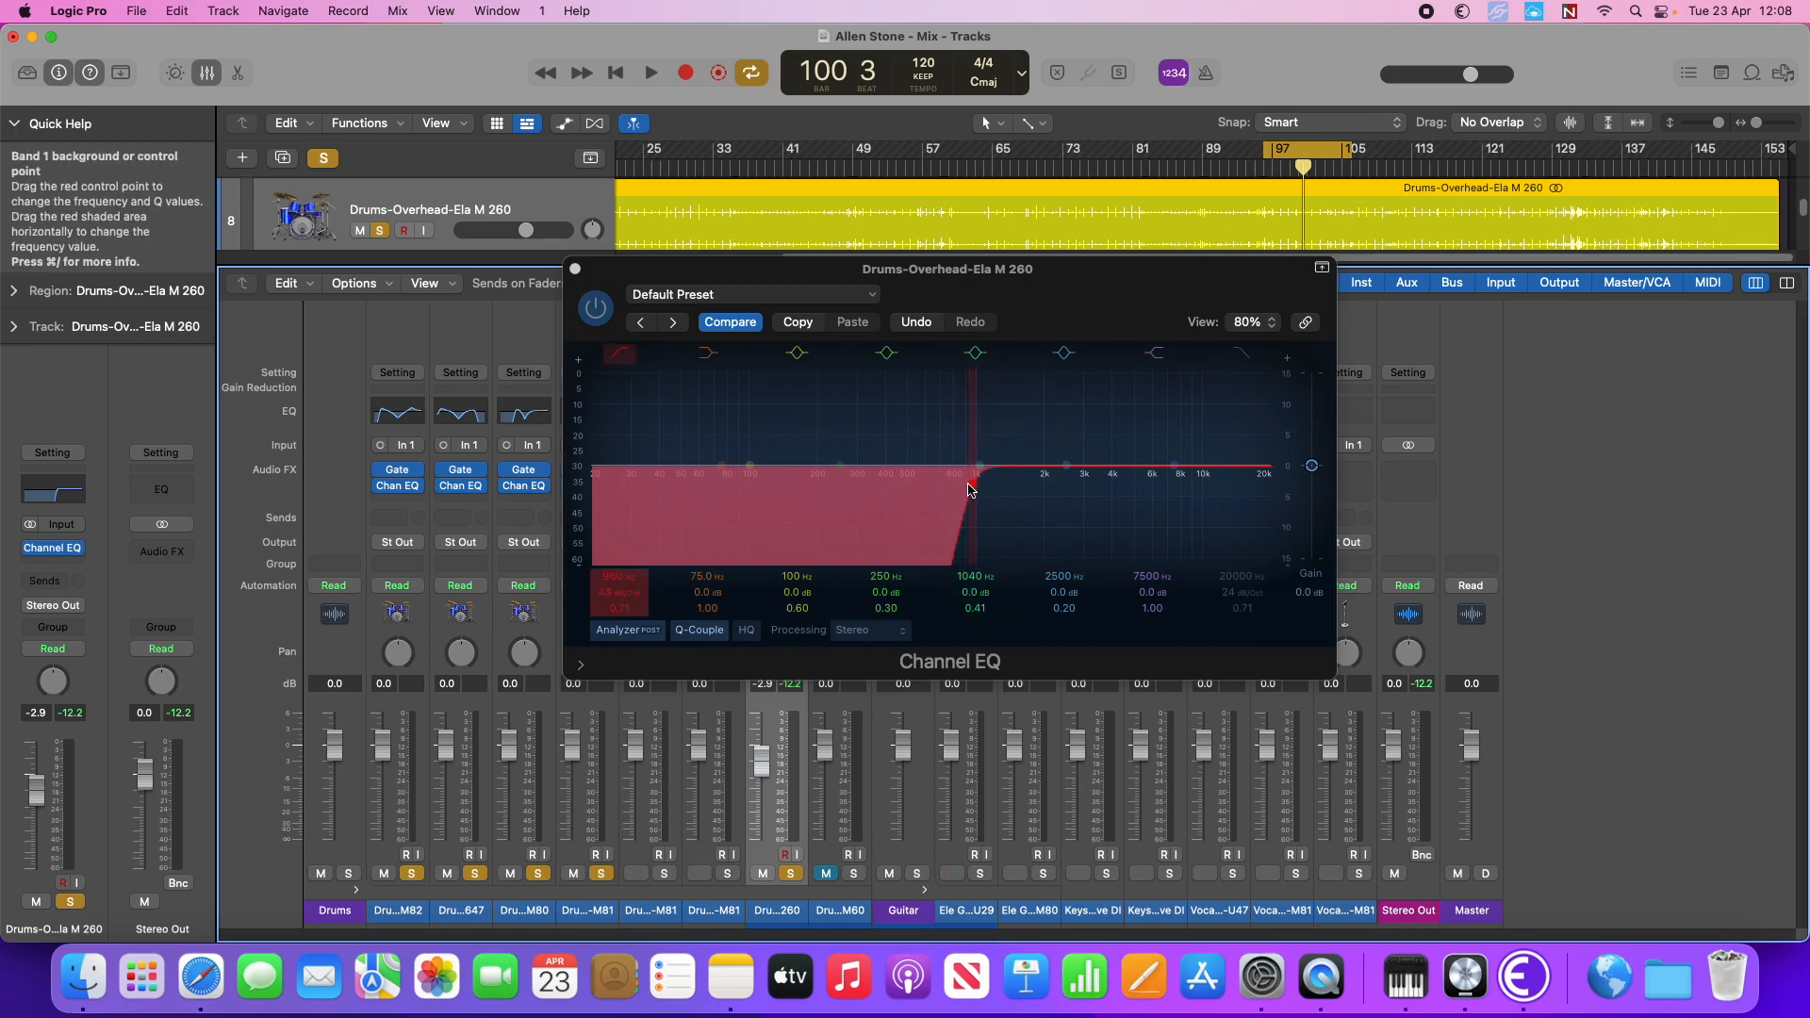
drag(970, 490, 816, 490)
key(space)
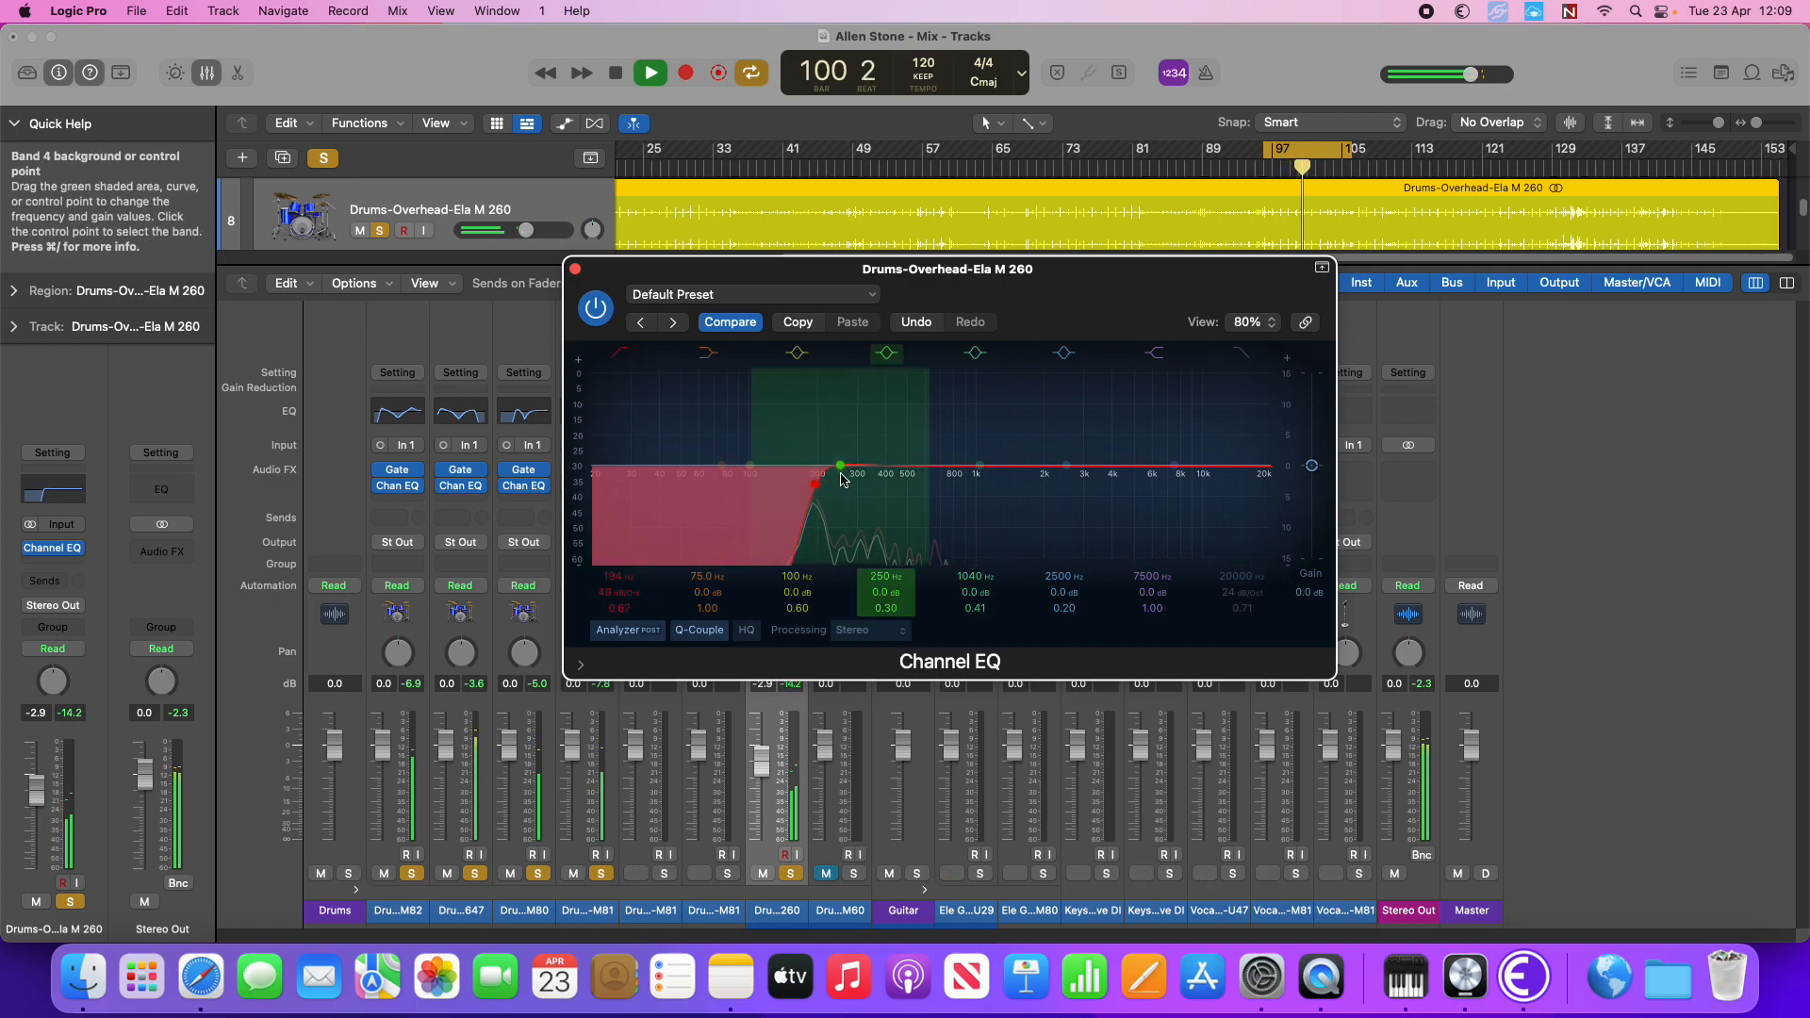
Boost the Overhead EQ's high shelf by 5.6 dB at 3700 Hz and cut band 5 by 3.6 dB at 935 Hz
drag(1162, 466, 1099, 416)
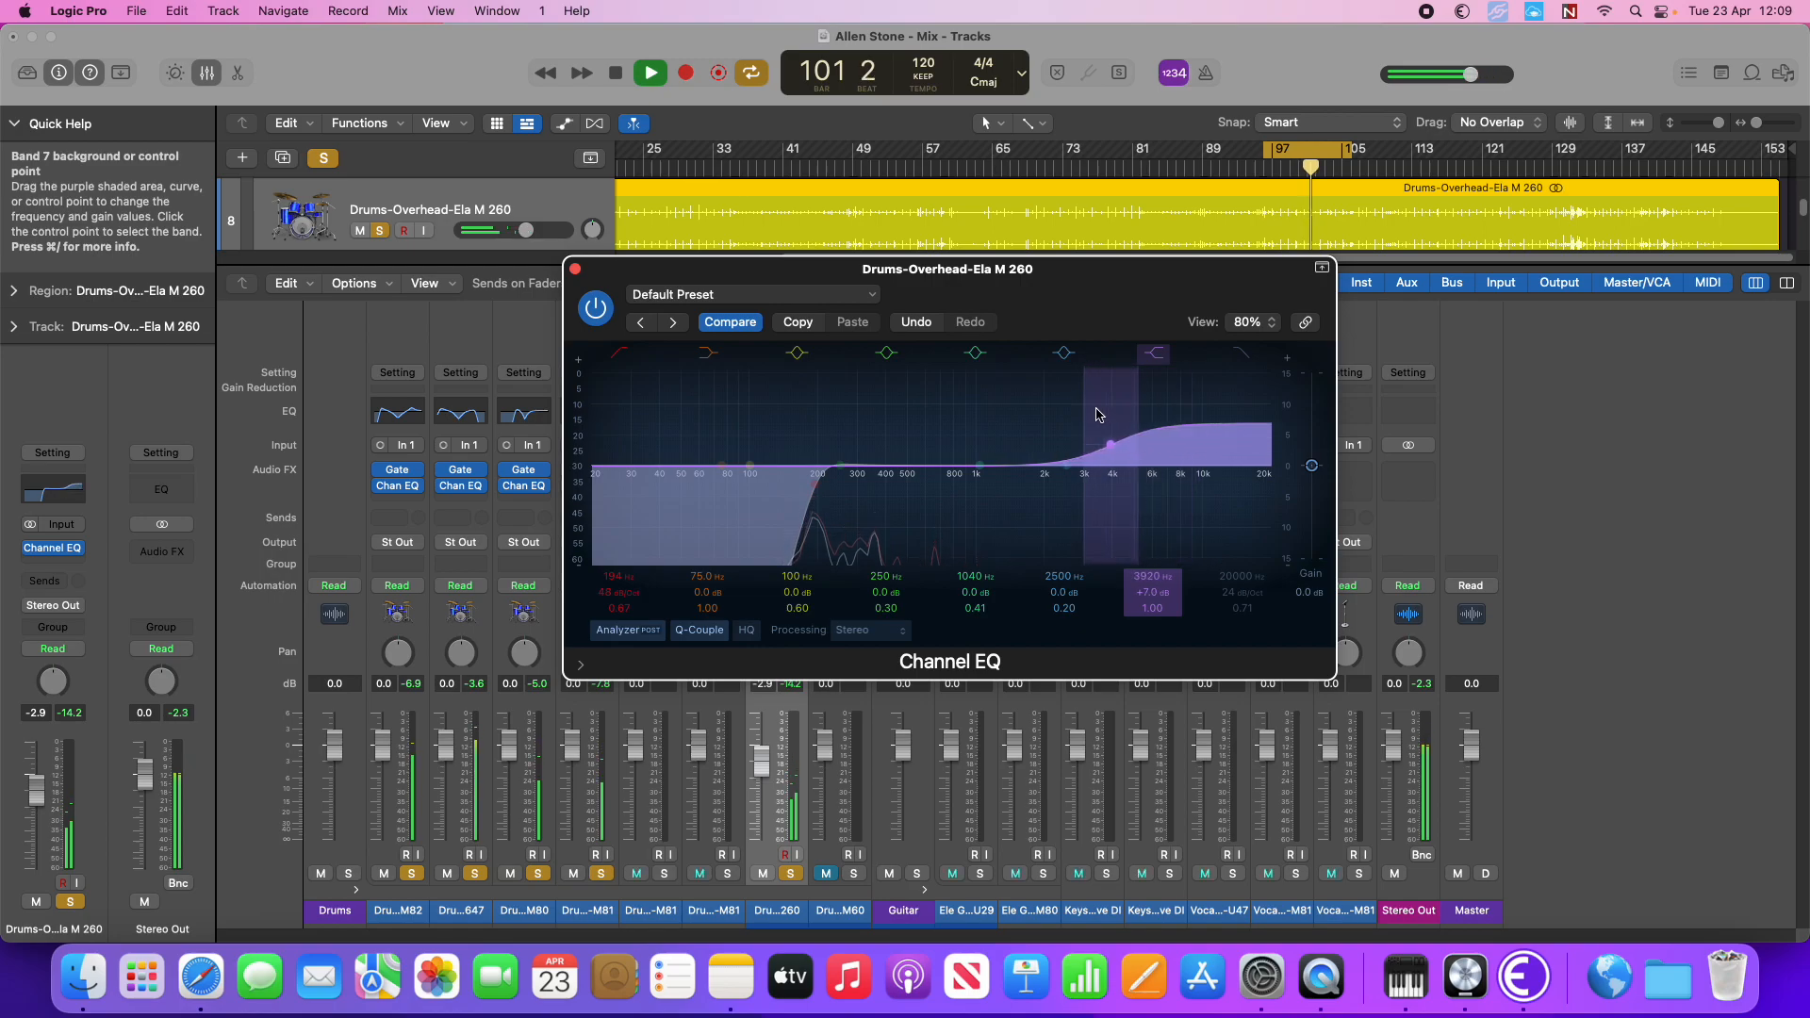
drag(1165, 409, 1066, 406)
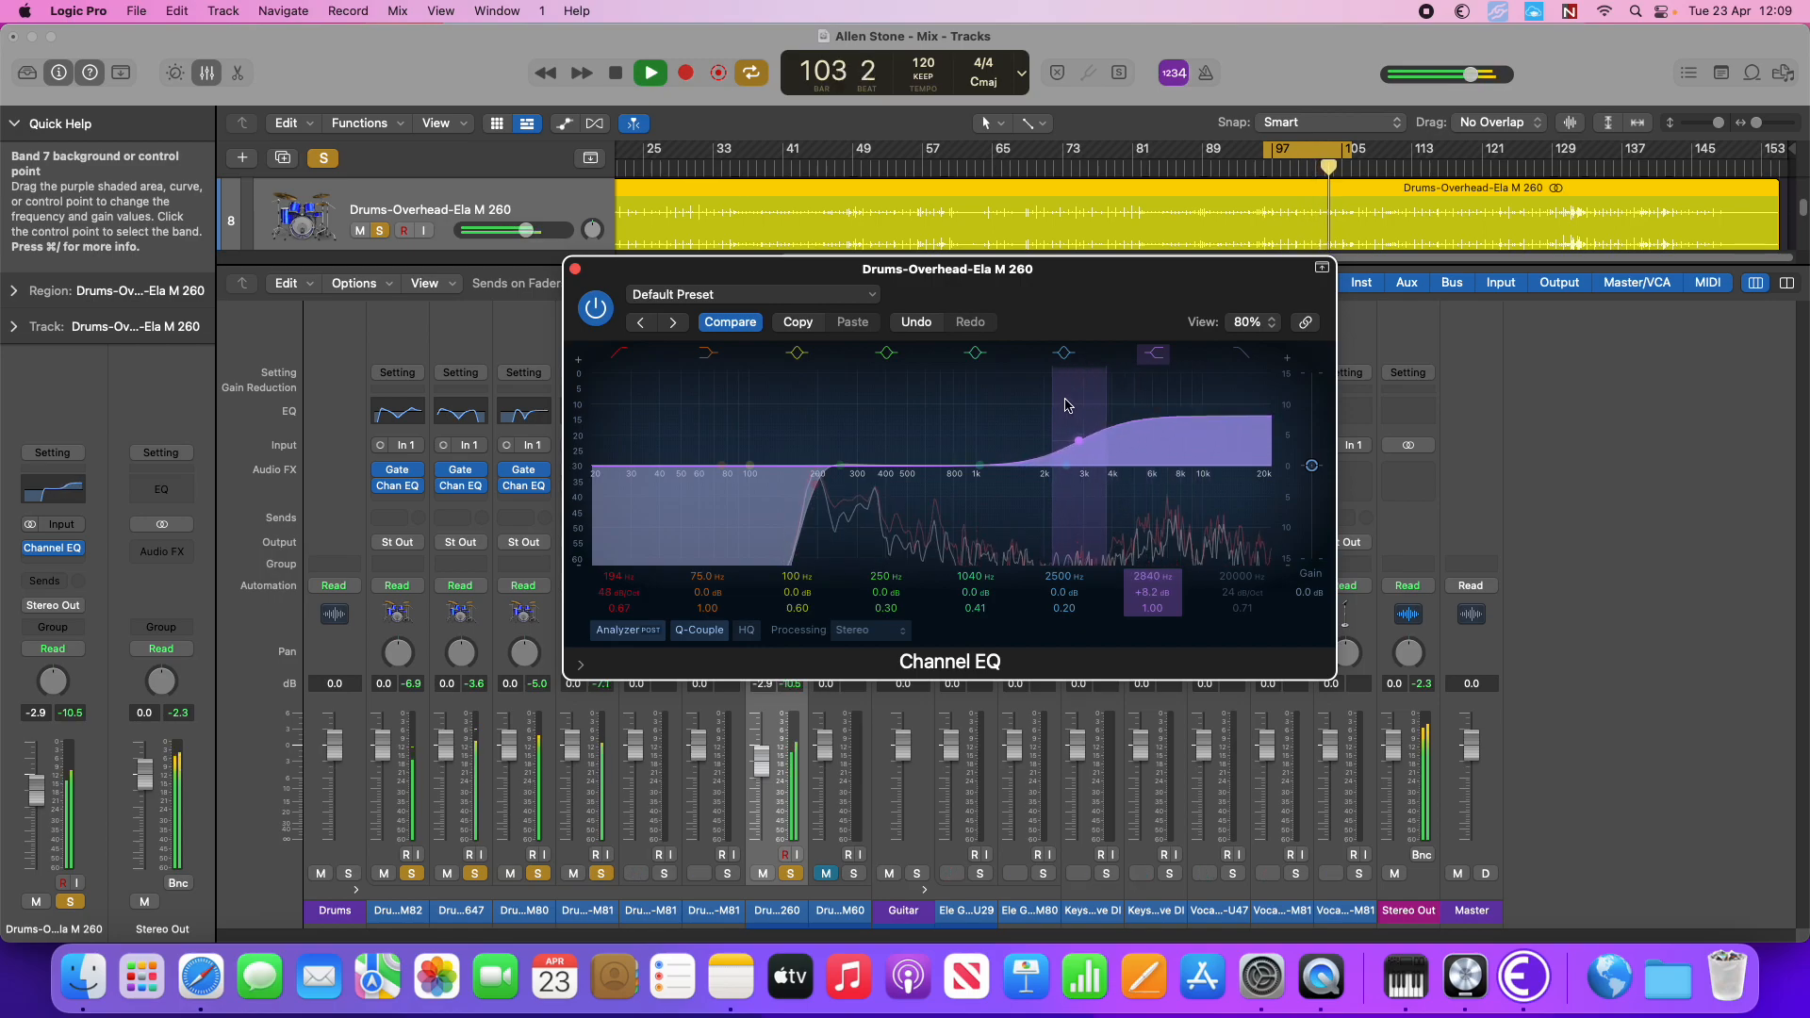
mouse_move(962, 481)
mouse_down()
mouse_move(941, 510)
mouse_move(962, 485)
mouse_up()
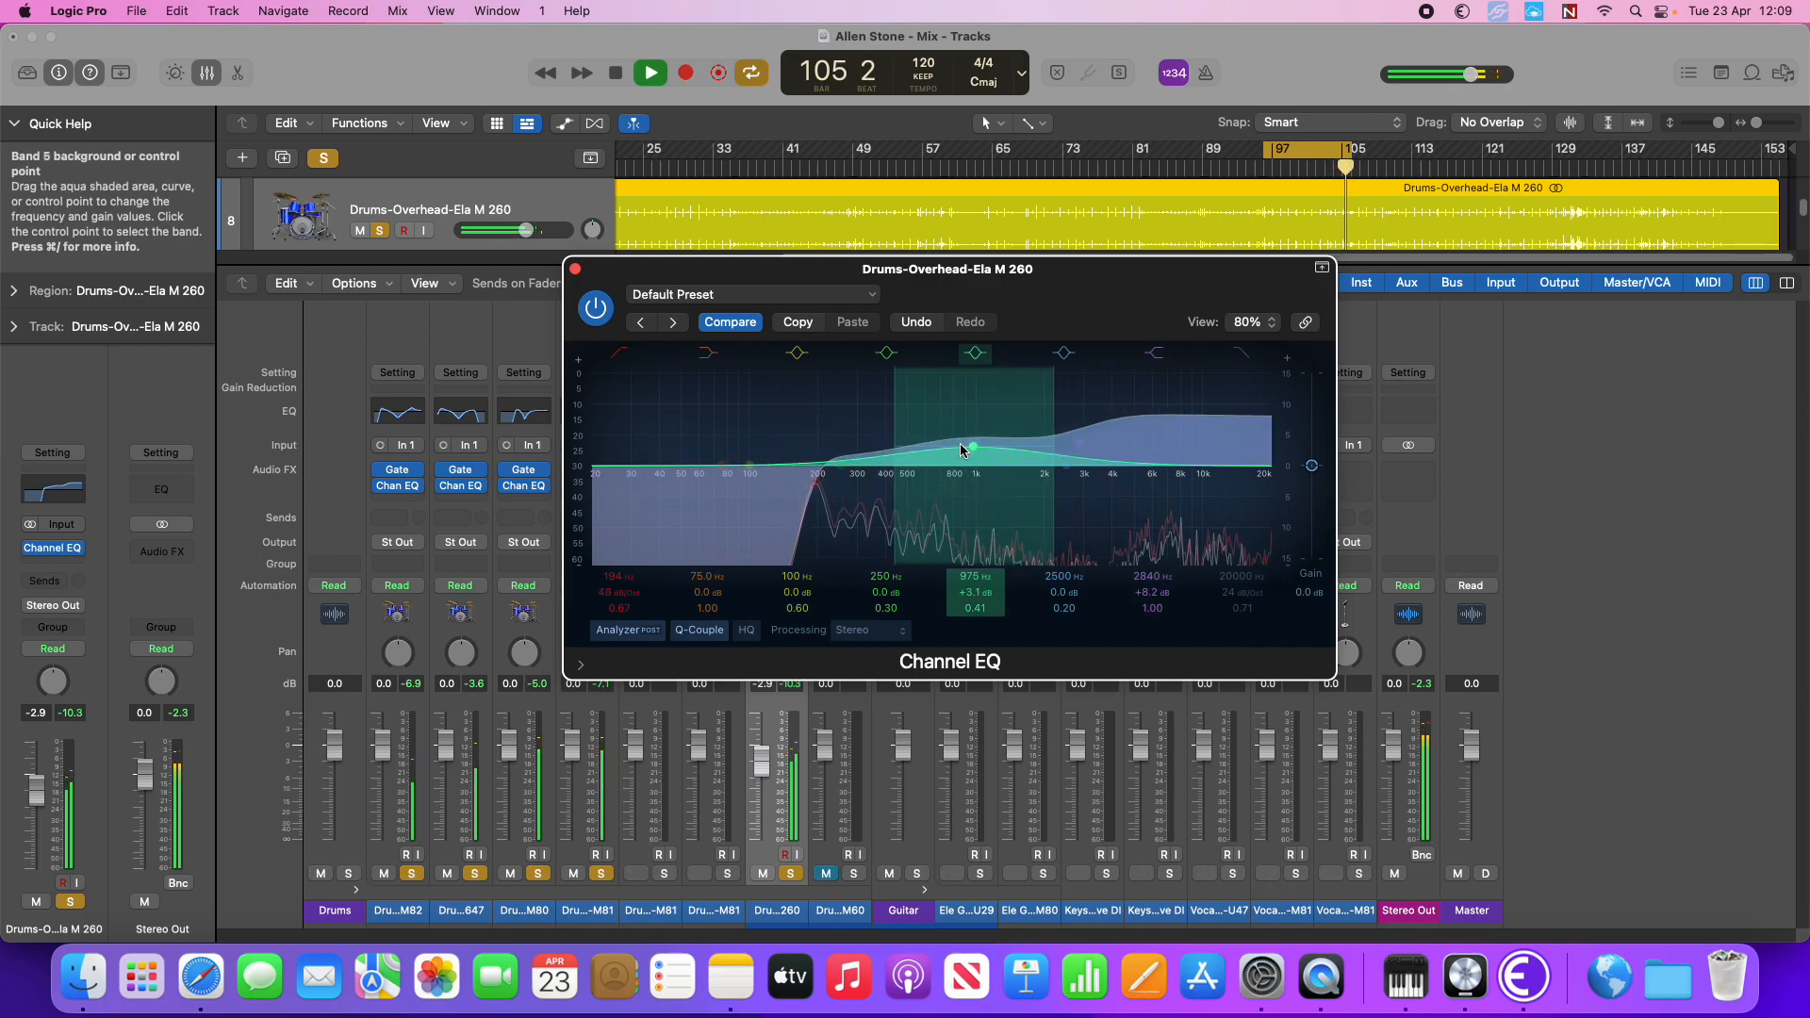
drag(961, 483, 963, 481)
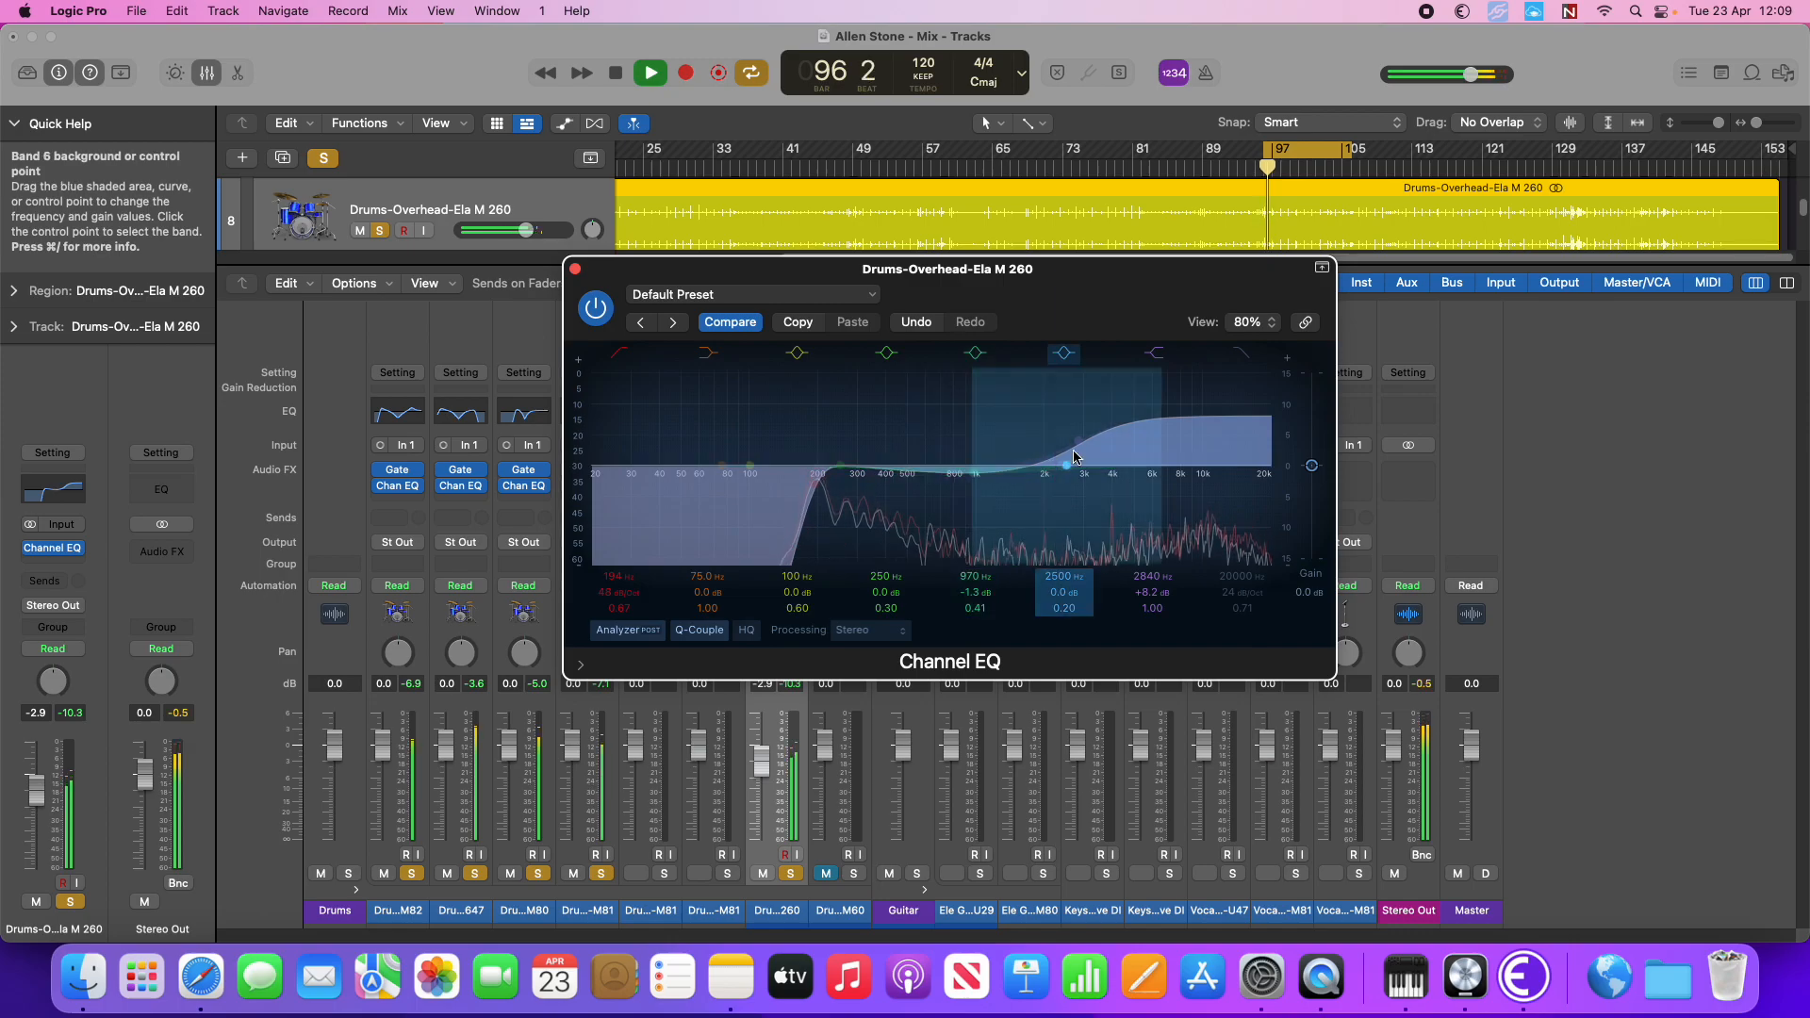
drag(1080, 446, 1106, 456)
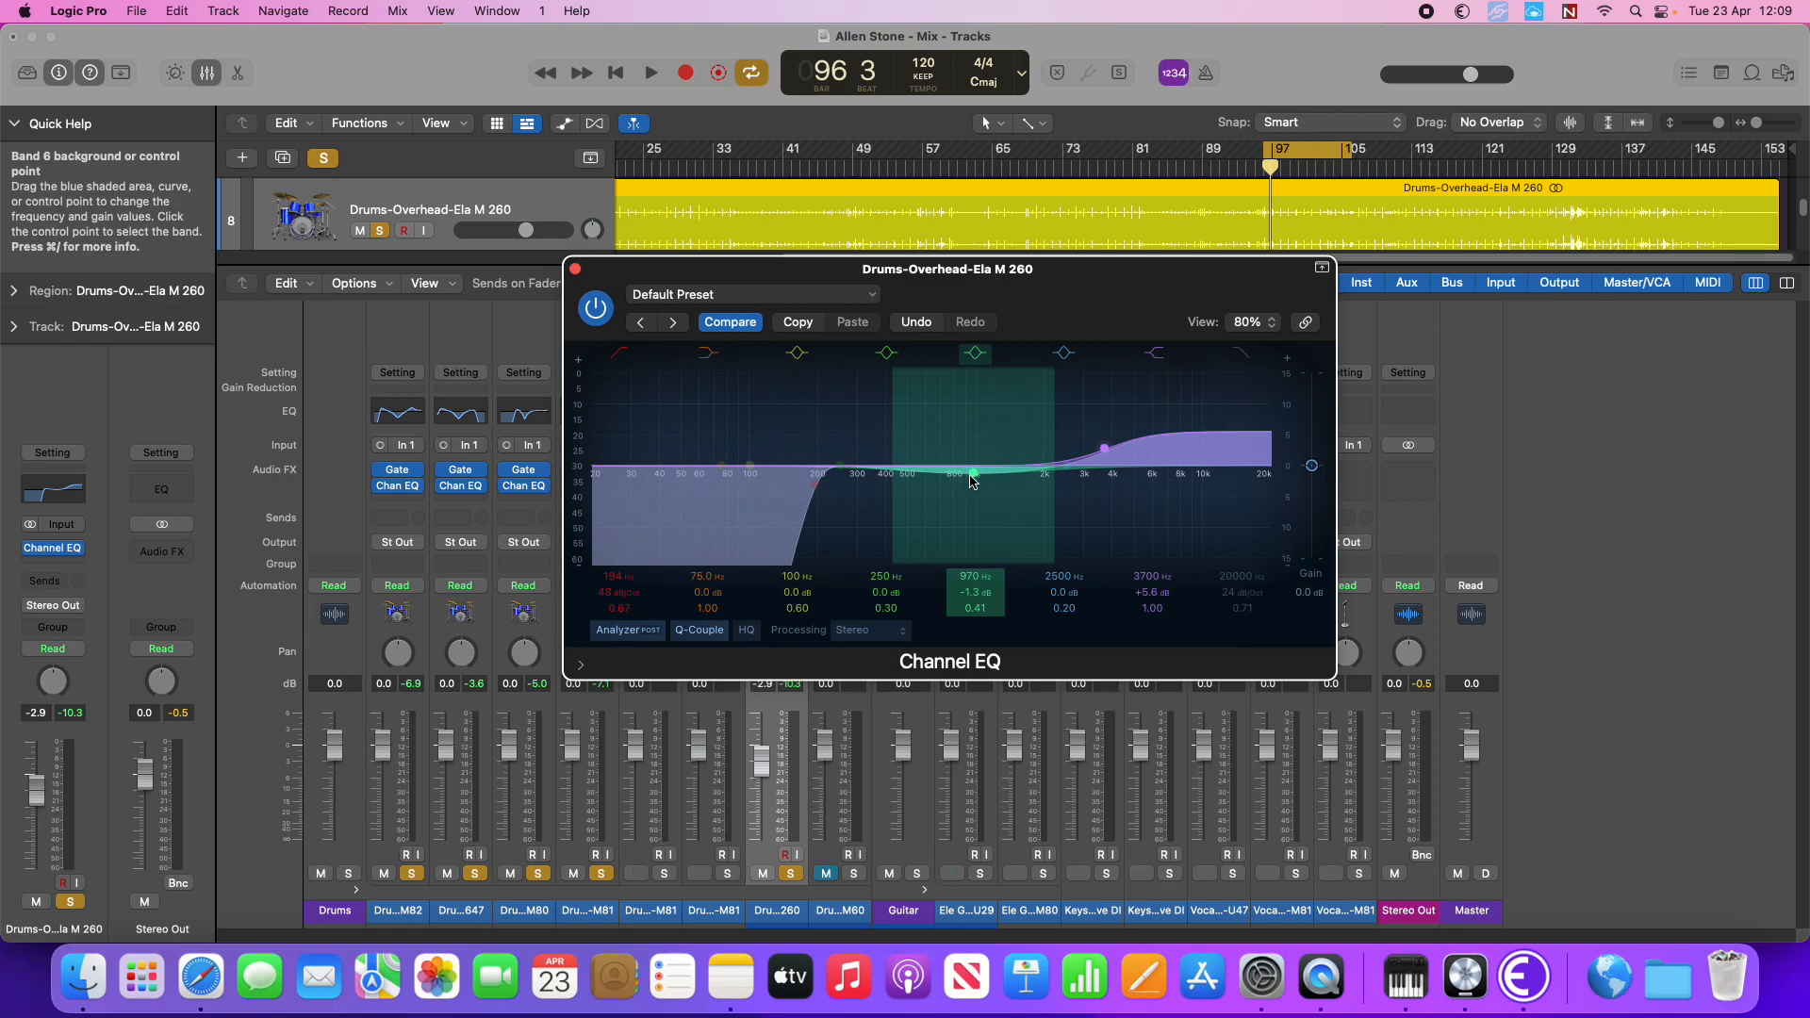
key(space)
mouse_move(974, 482)
mouse_down()
mouse_move(957, 432)
mouse_move(970, 498)
mouse_up()
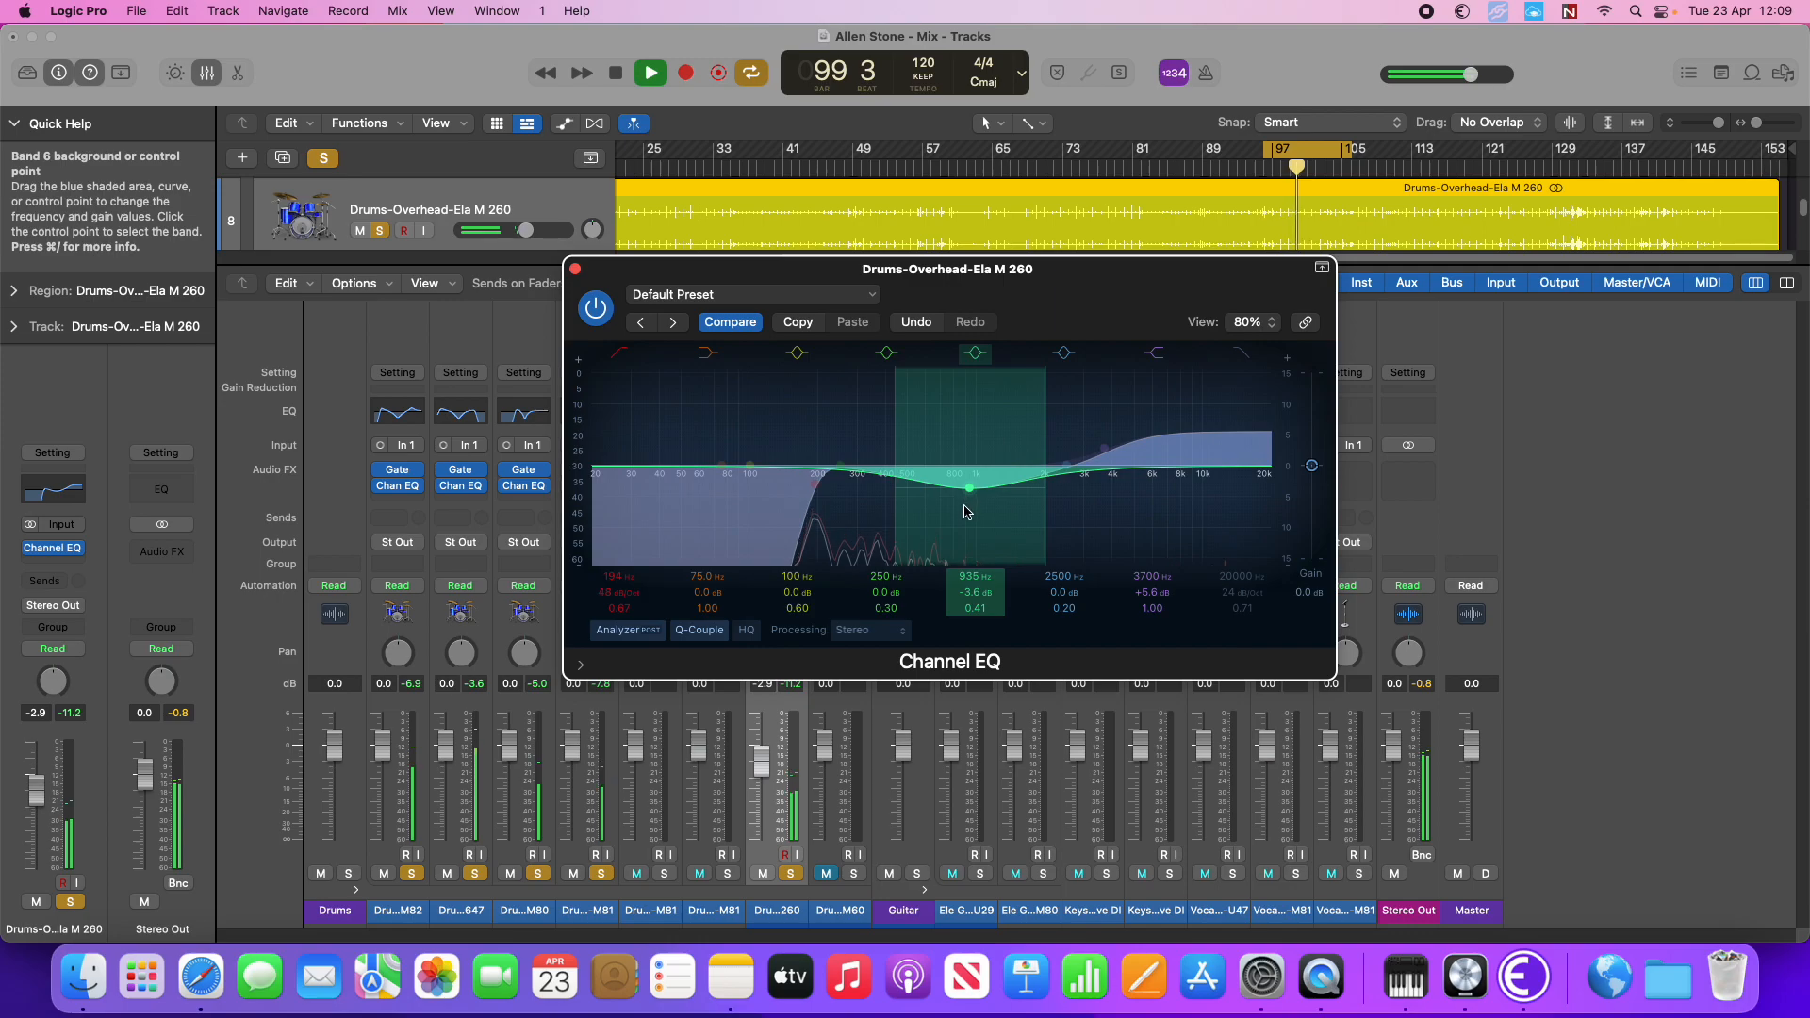
Close the Overhead EQ, raise the channel's volume to -0.1 dB and play the loop
click(574, 268)
key(space)
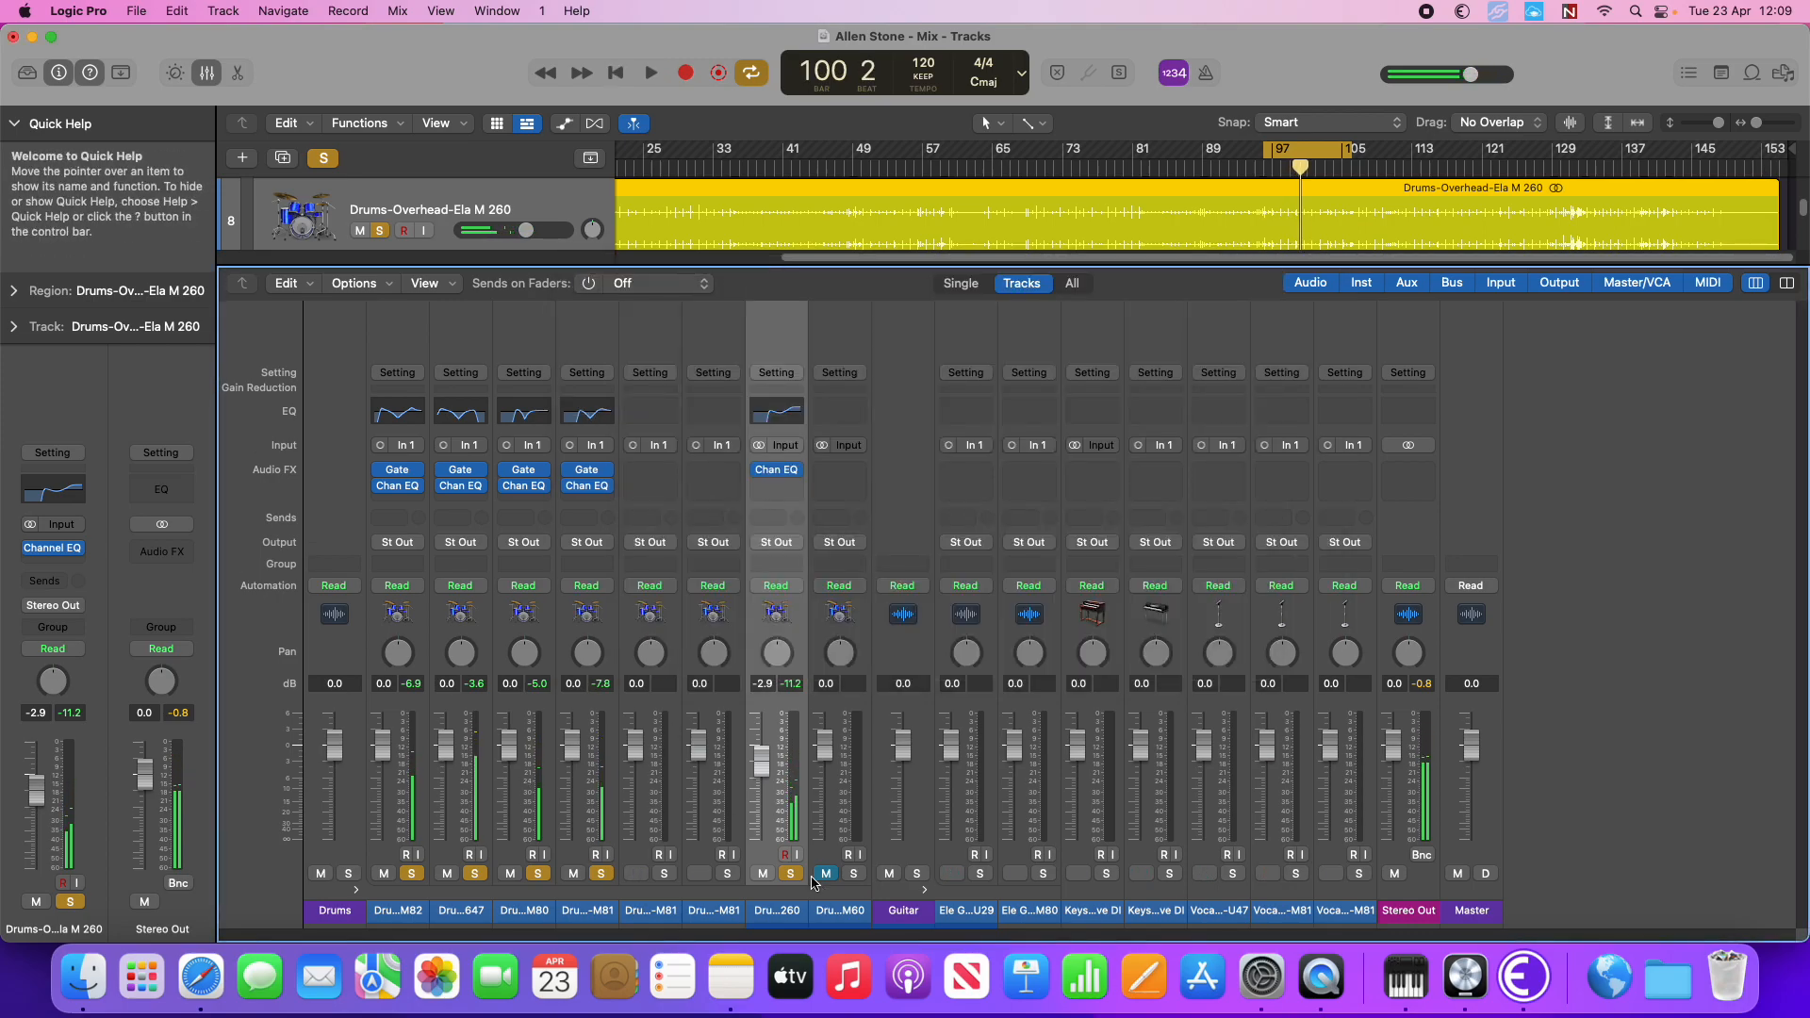
drag(762, 754, 741, 794)
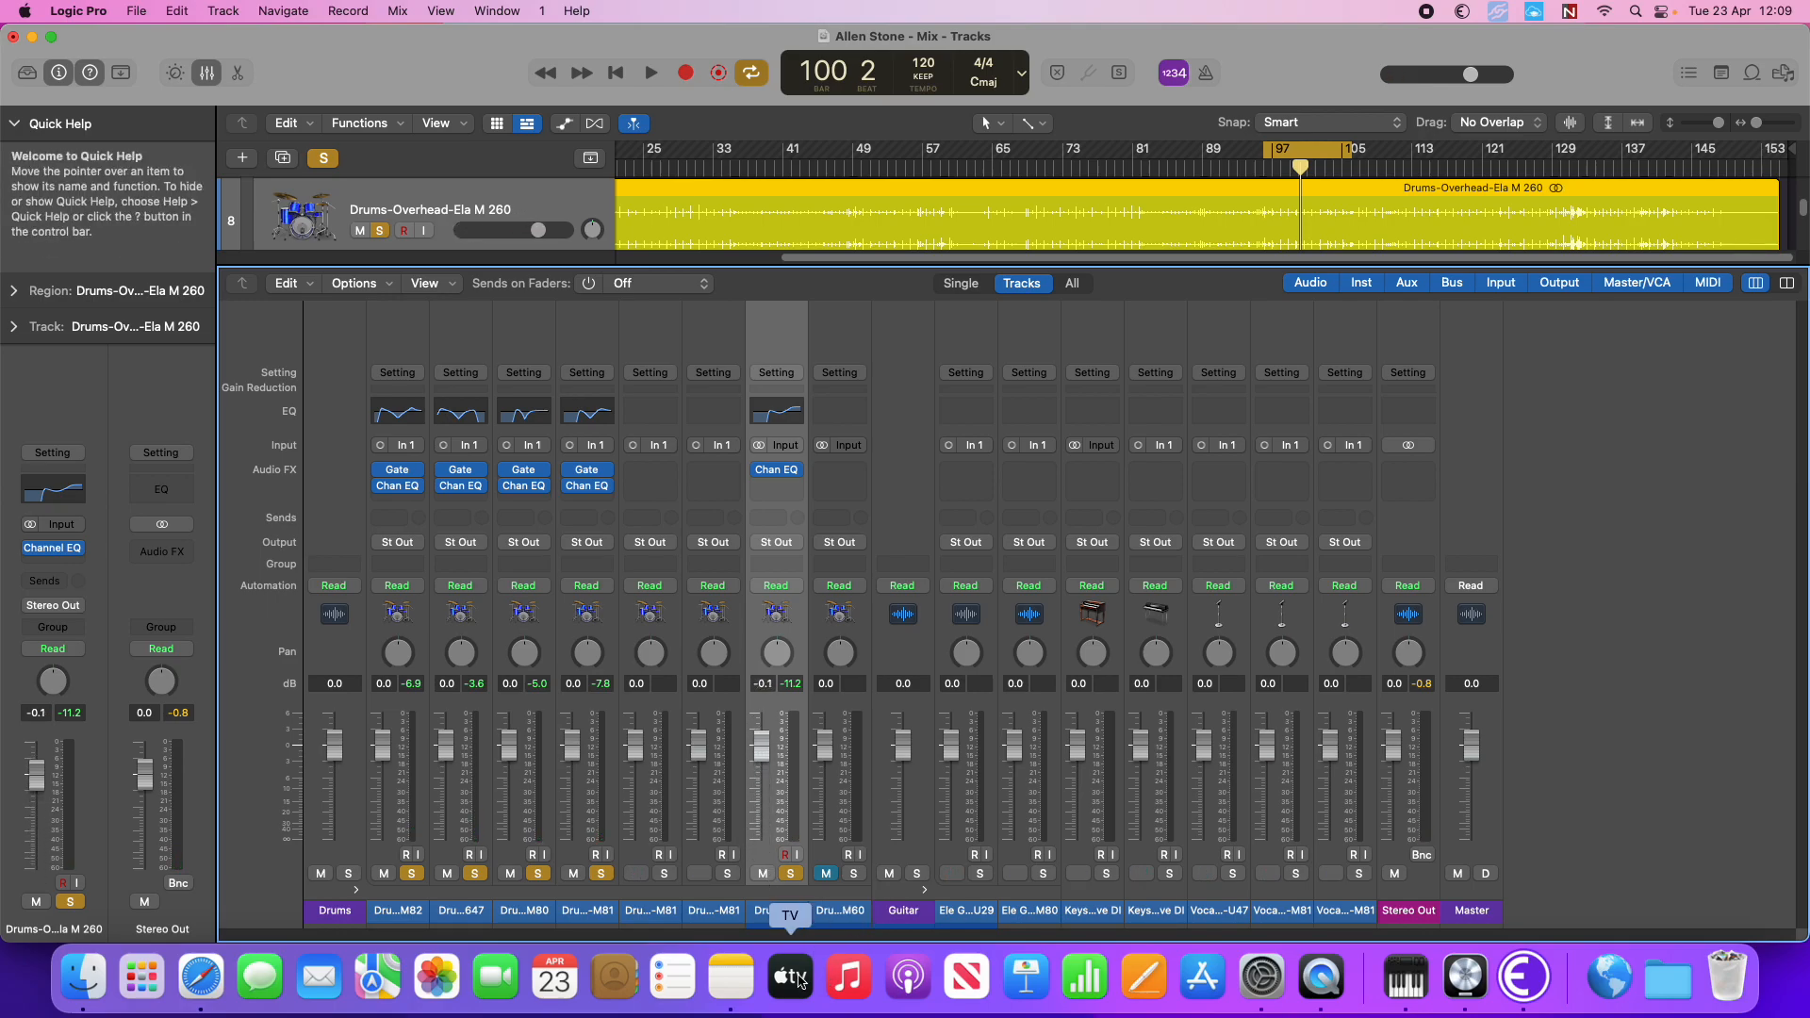
key(space)
Select the two kick and two snare channels and bypass and re-enable their gates and EQs to compare the sound
drag(600, 906, 391, 909)
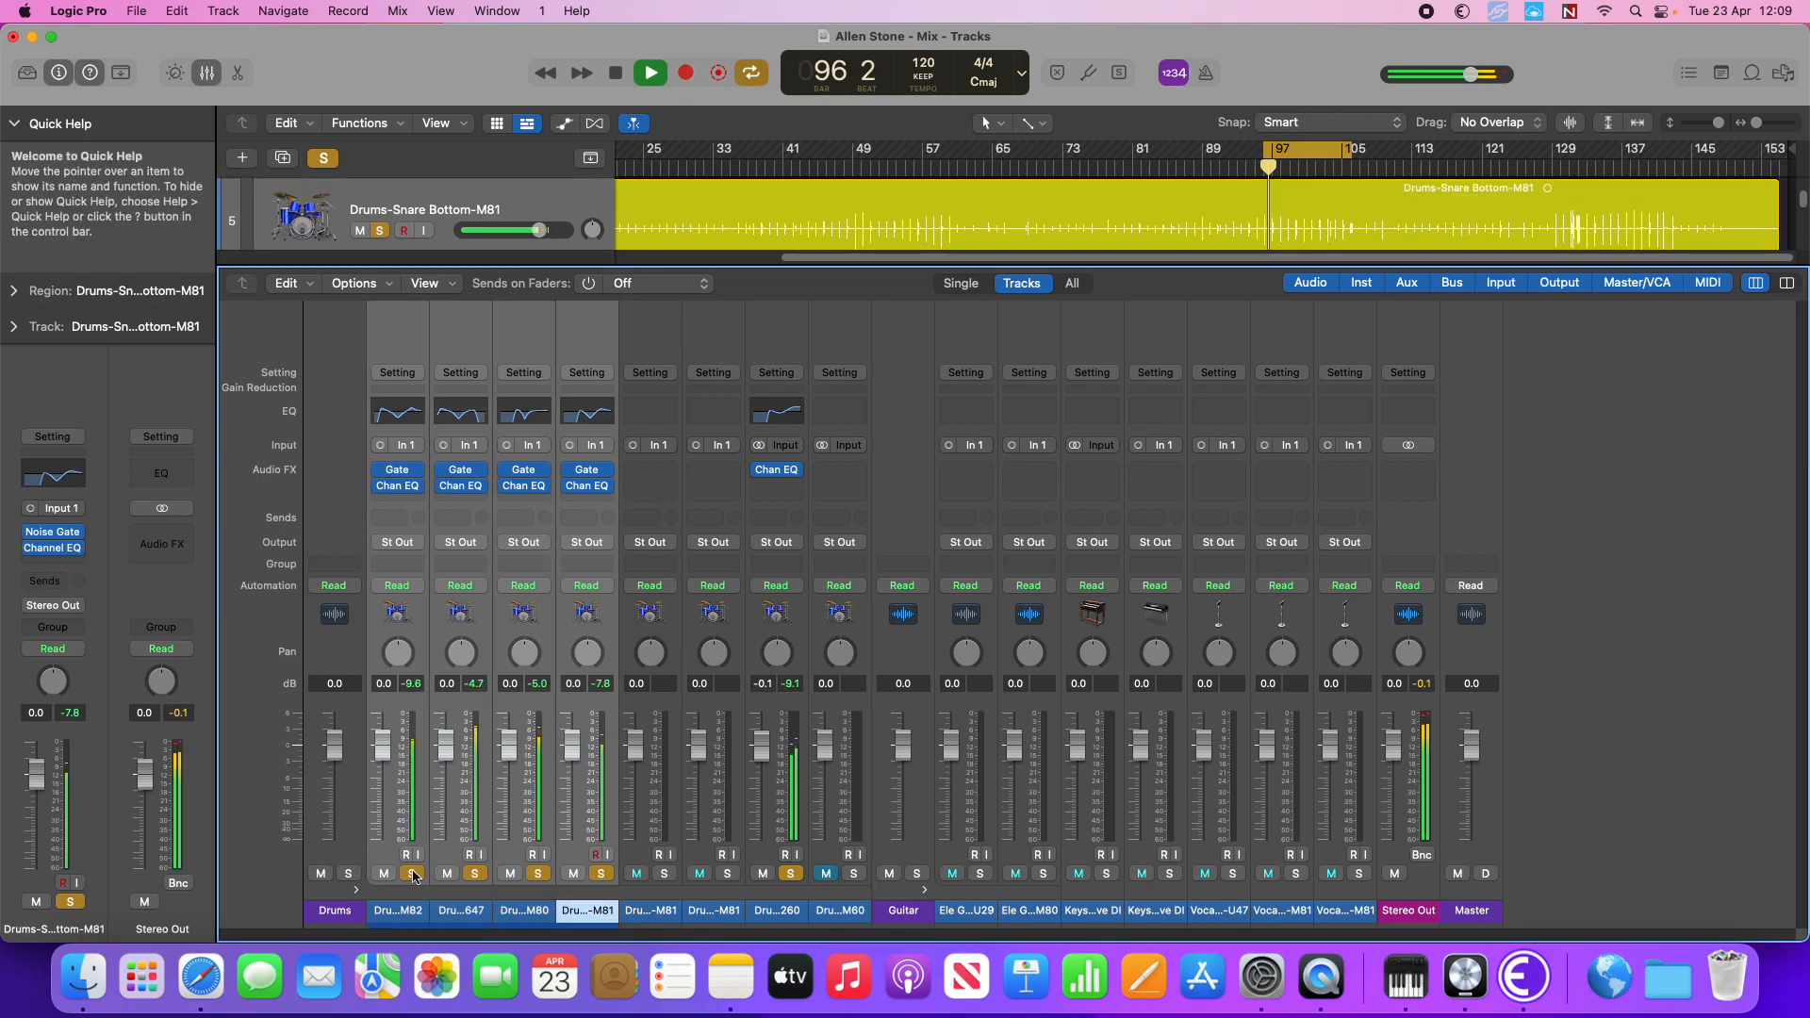
click(380, 485)
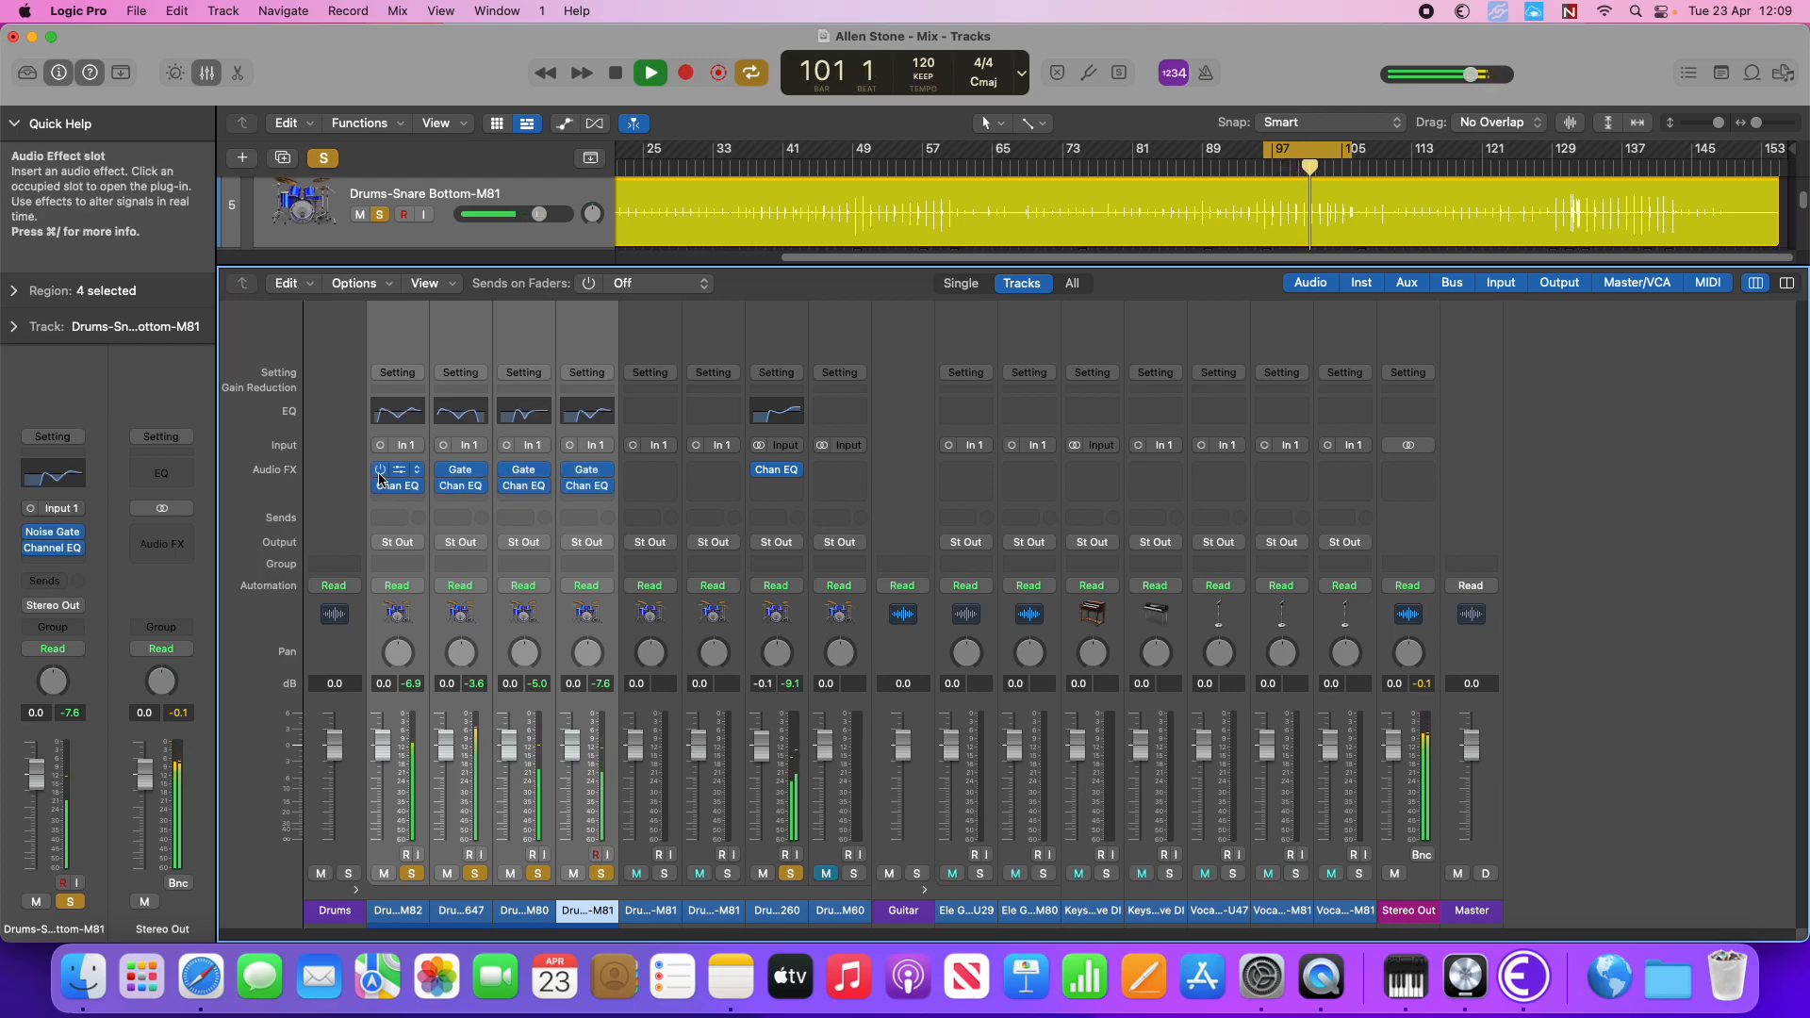
click(379, 485)
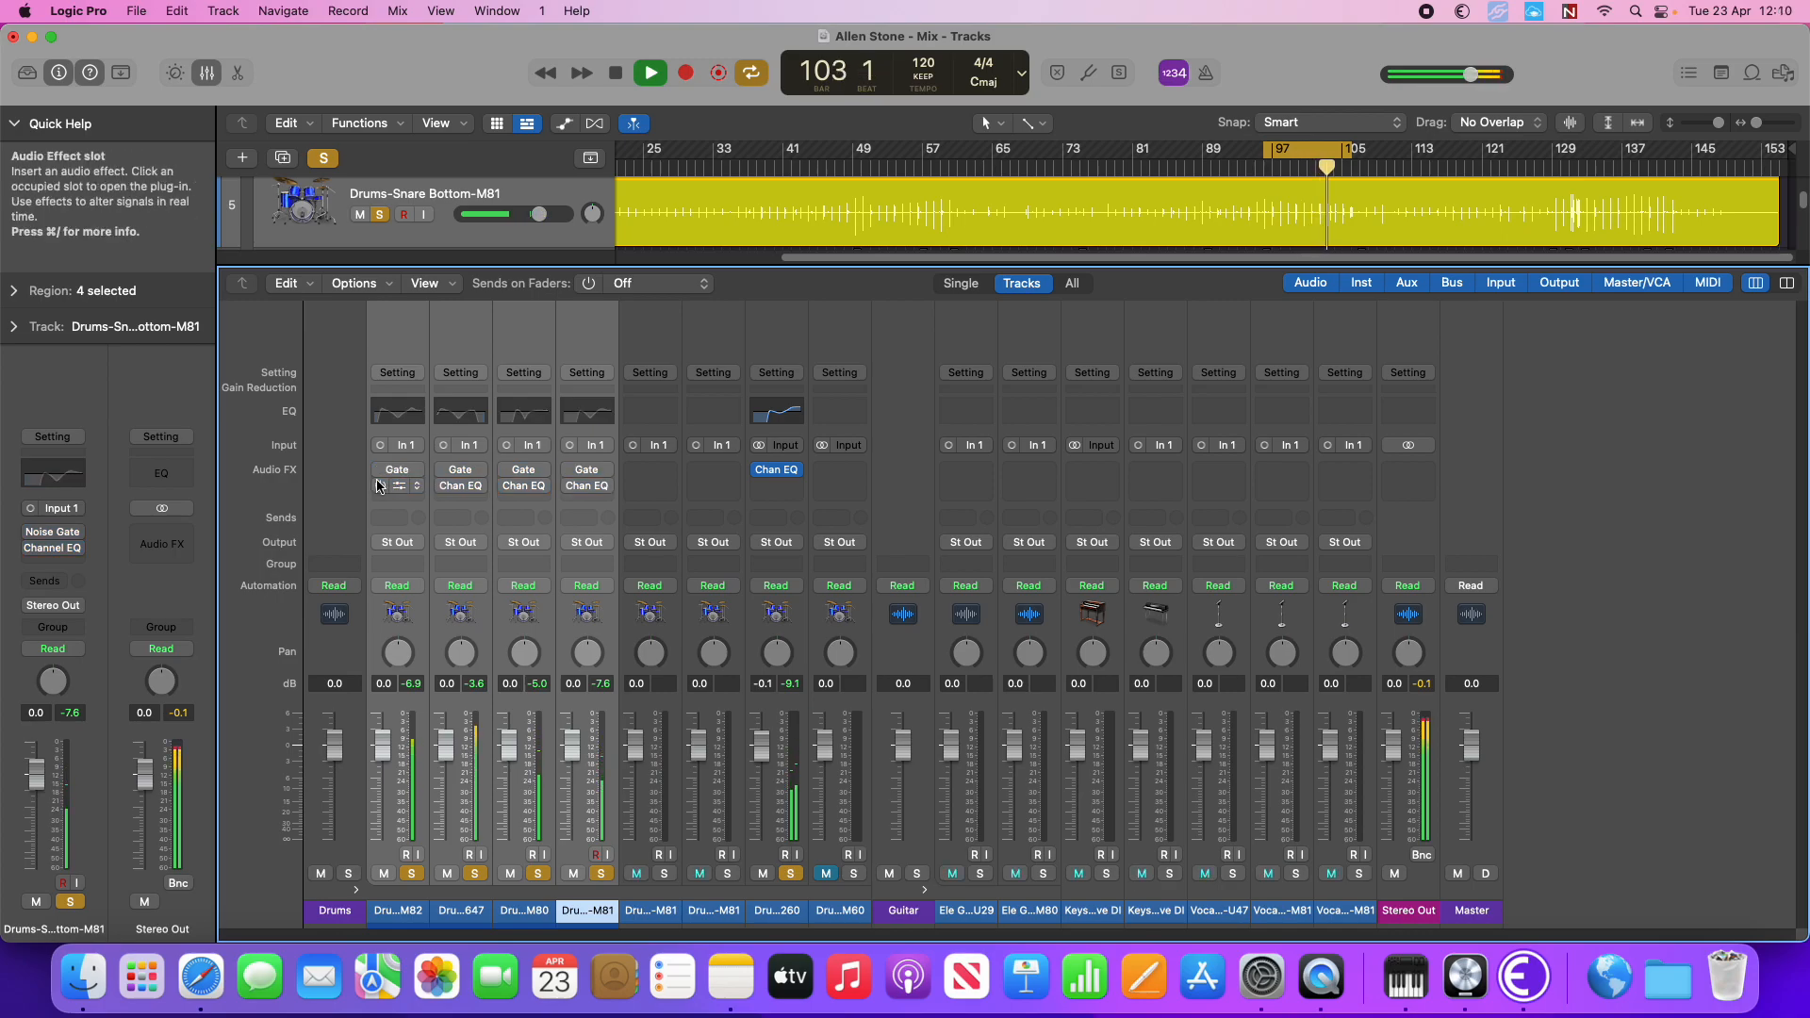
click(379, 486)
click(379, 470)
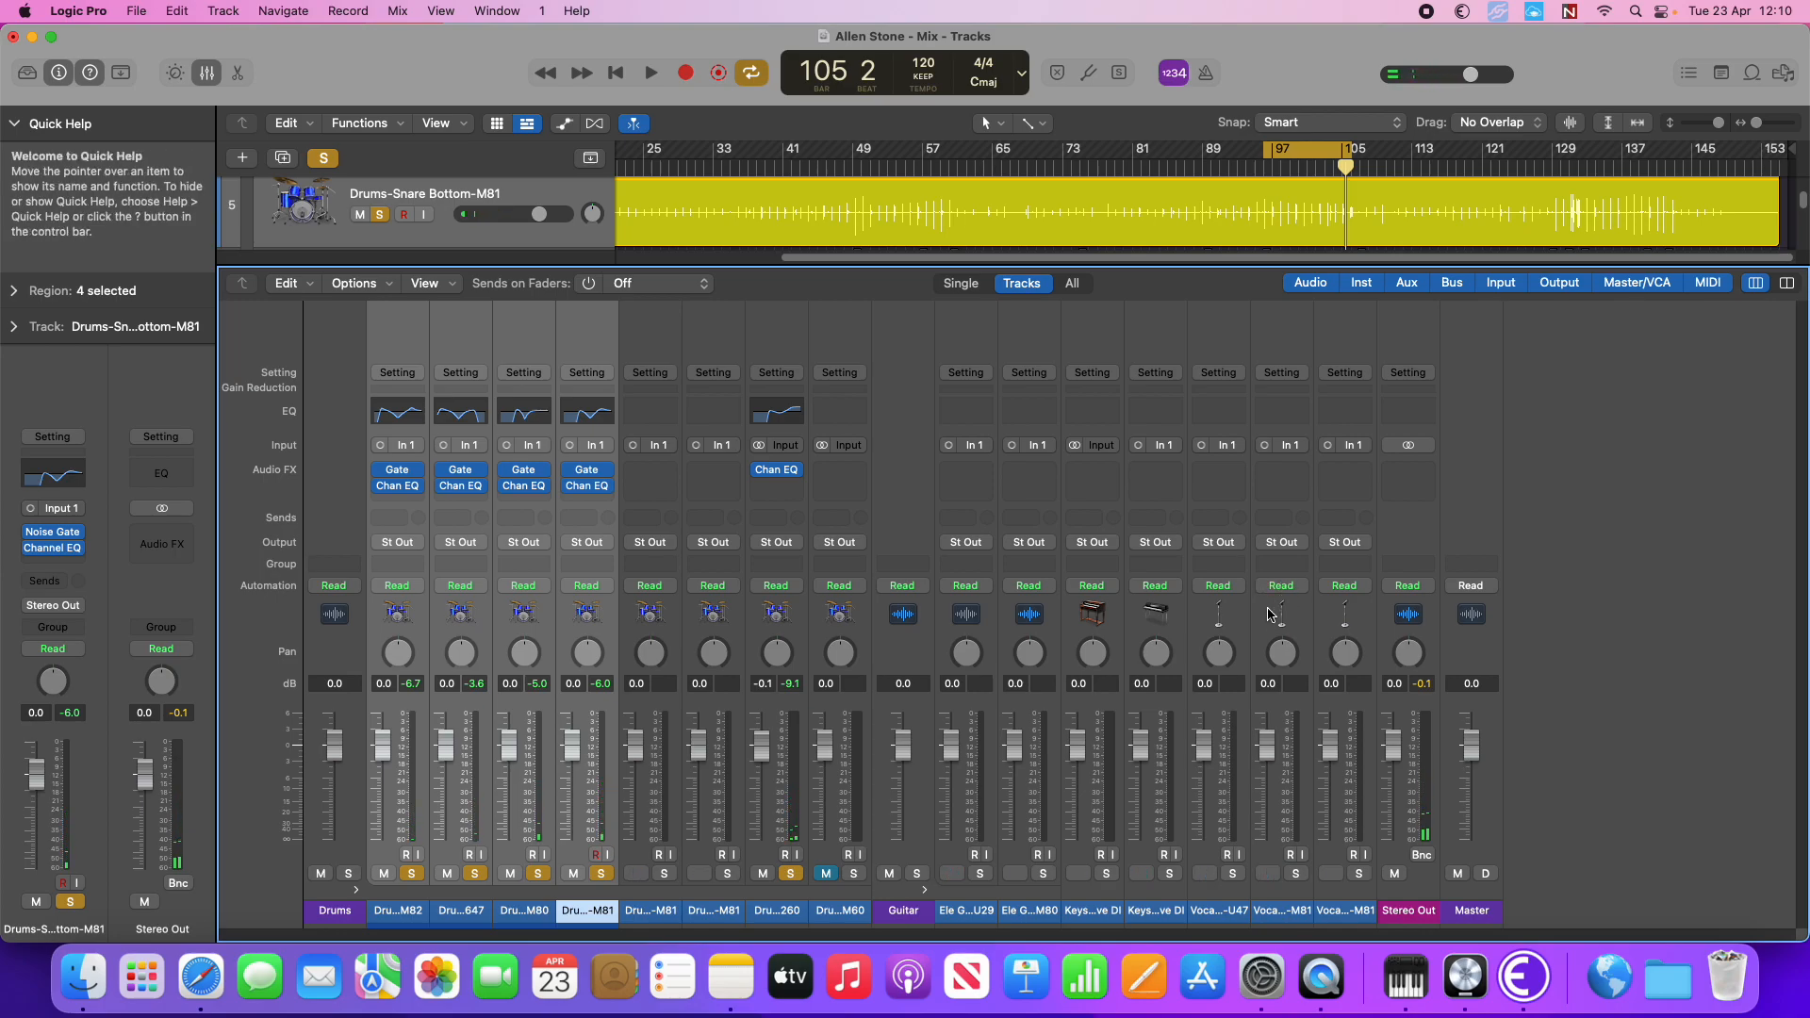
Solo the rack and floor toms in place of the kicks and snares and set a one-bar cycle at bar 96
click(667, 913)
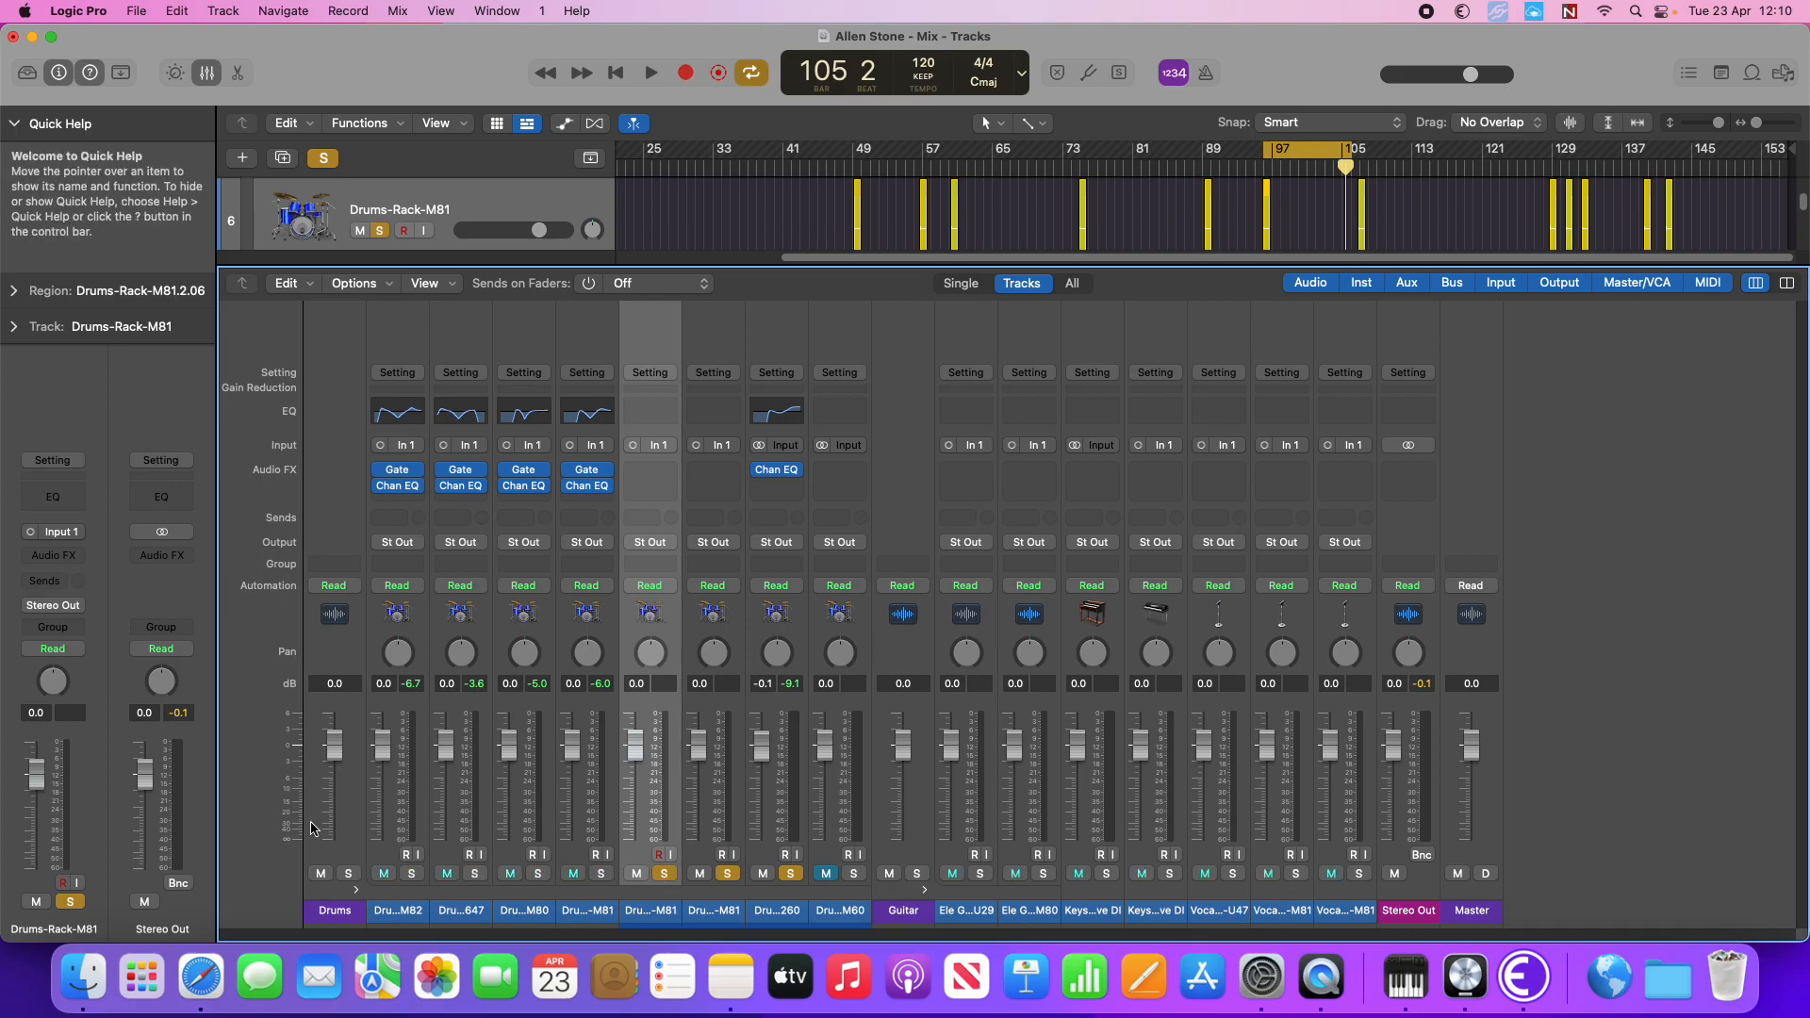
key(x)
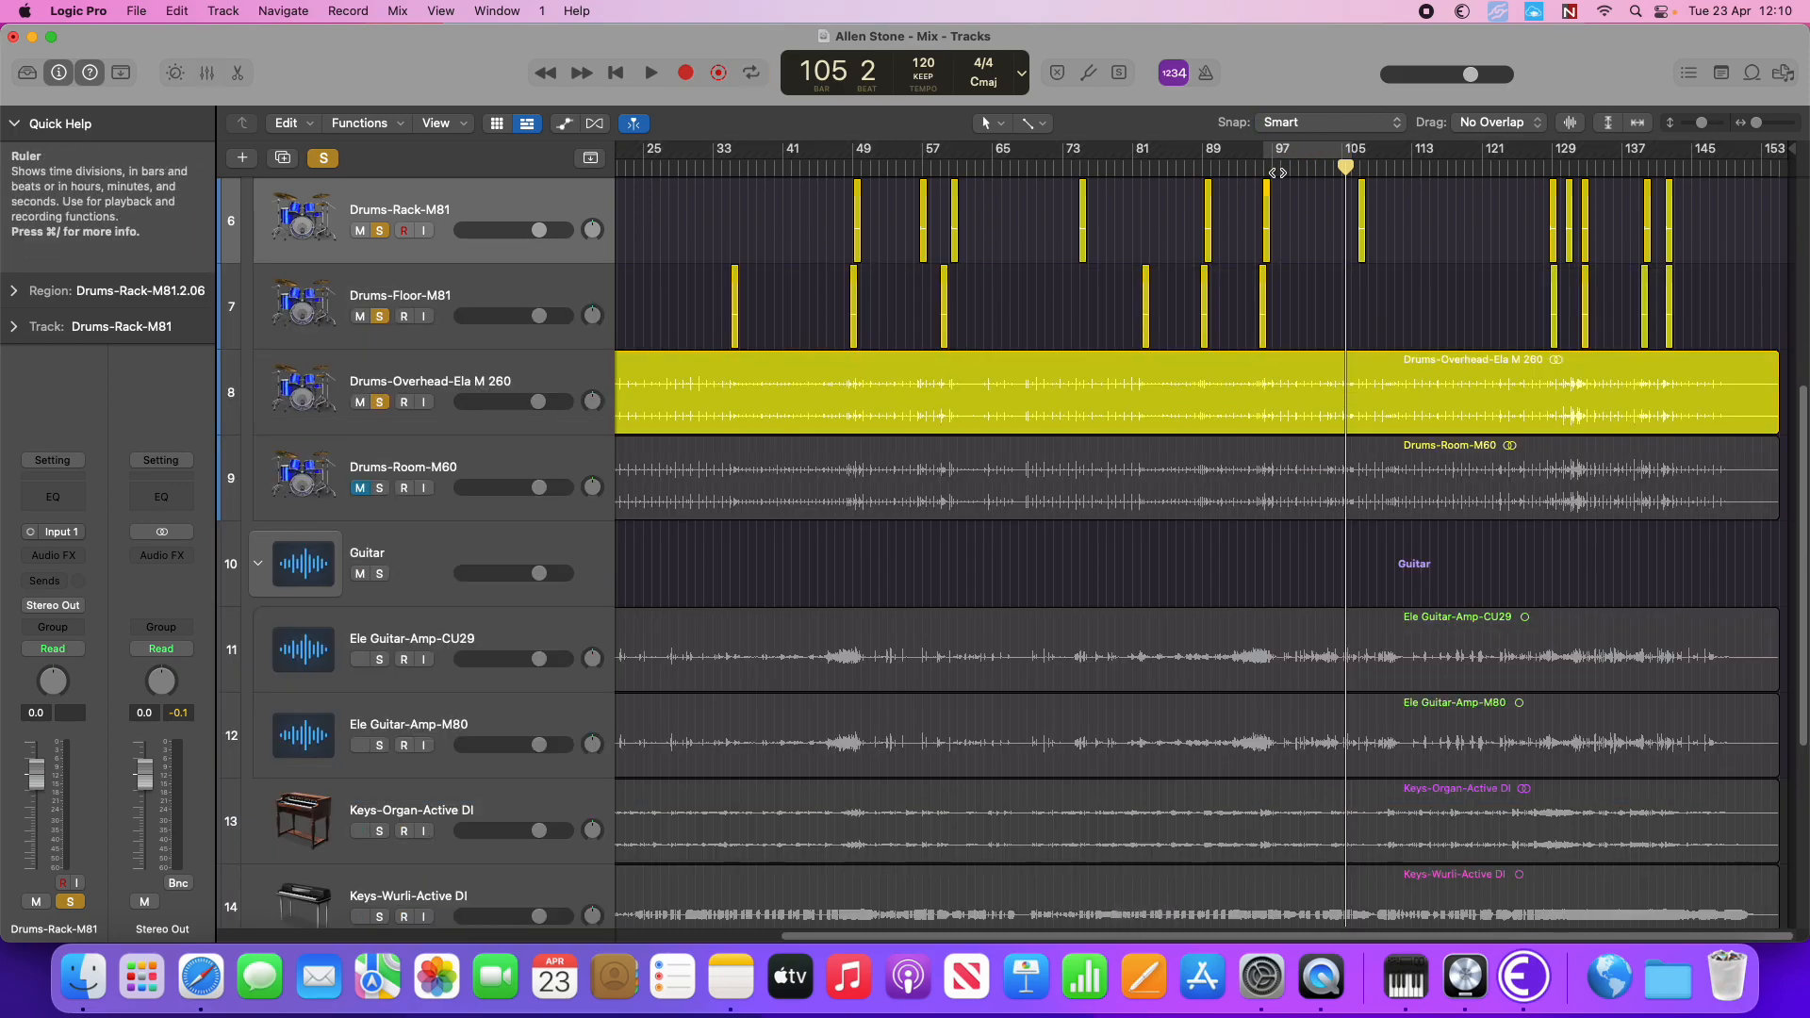
click(1264, 164)
click(1267, 150)
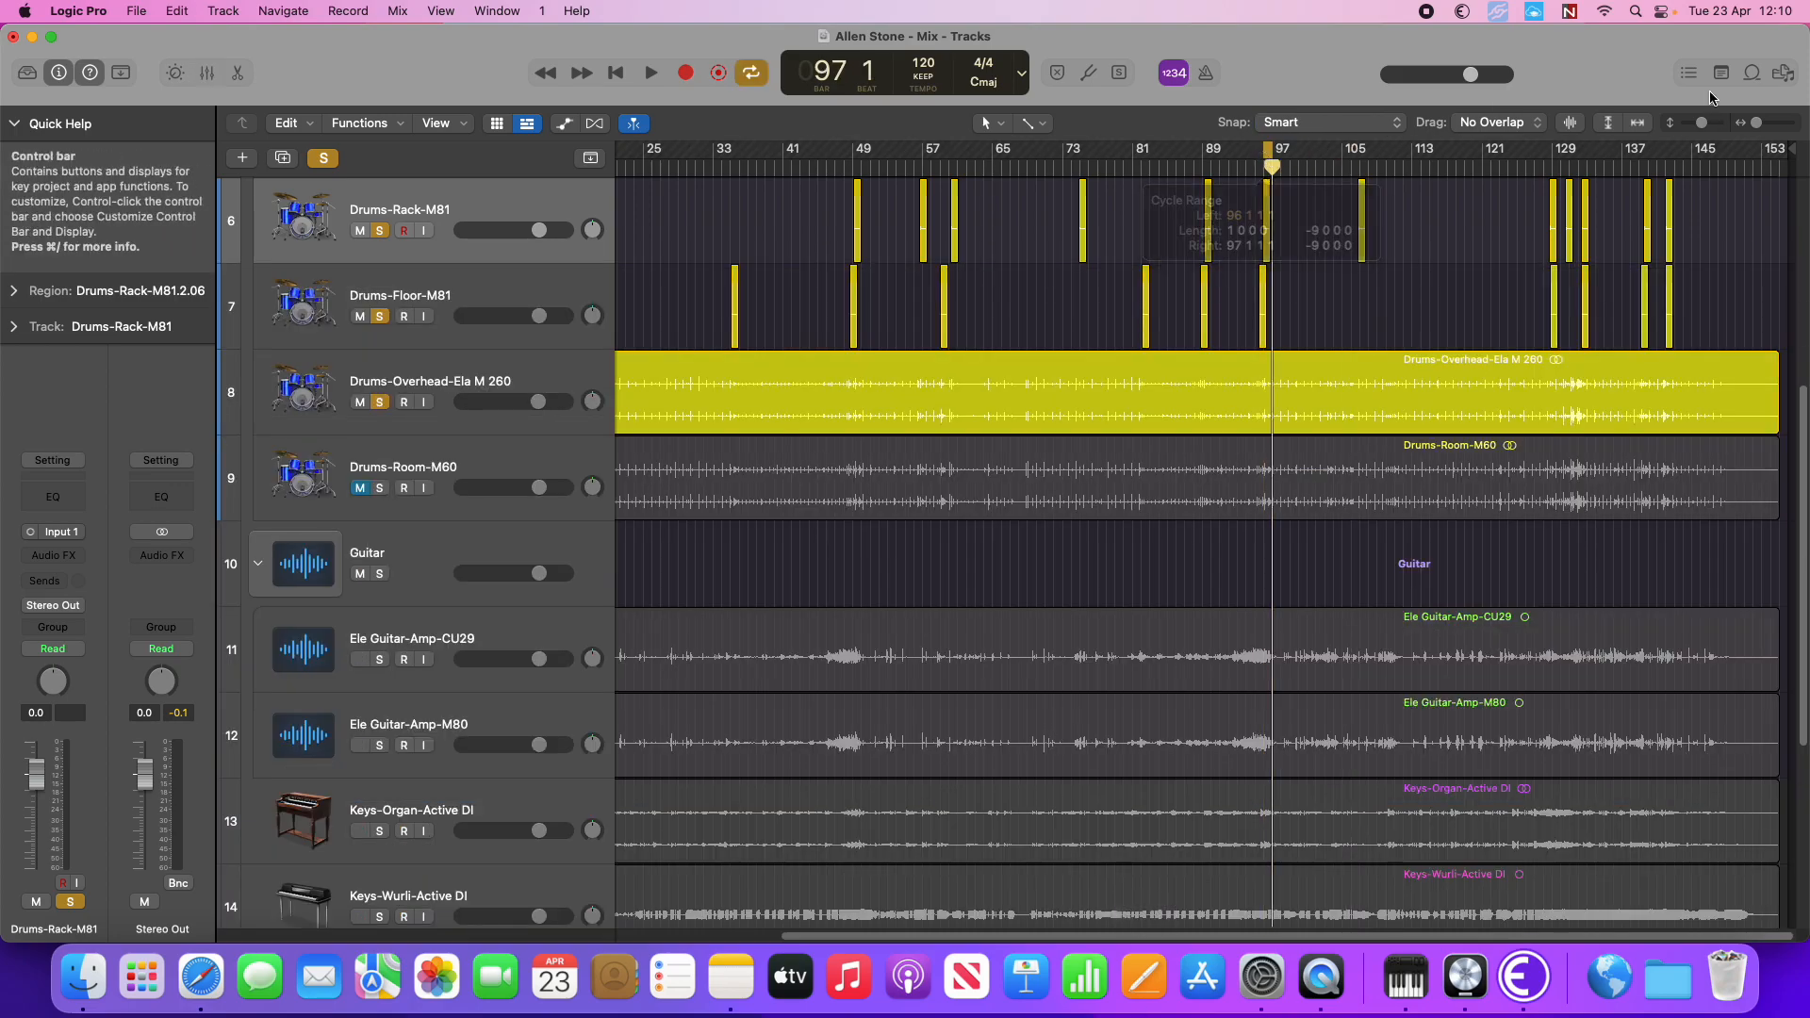
Remove the solo from the floor tom and Overhead so only the rack tom plays, and start playback
scroll(1262, 471, up, 8)
click(378, 744)
click(379, 829)
drag(1755, 124, 1709, 126)
key(space)
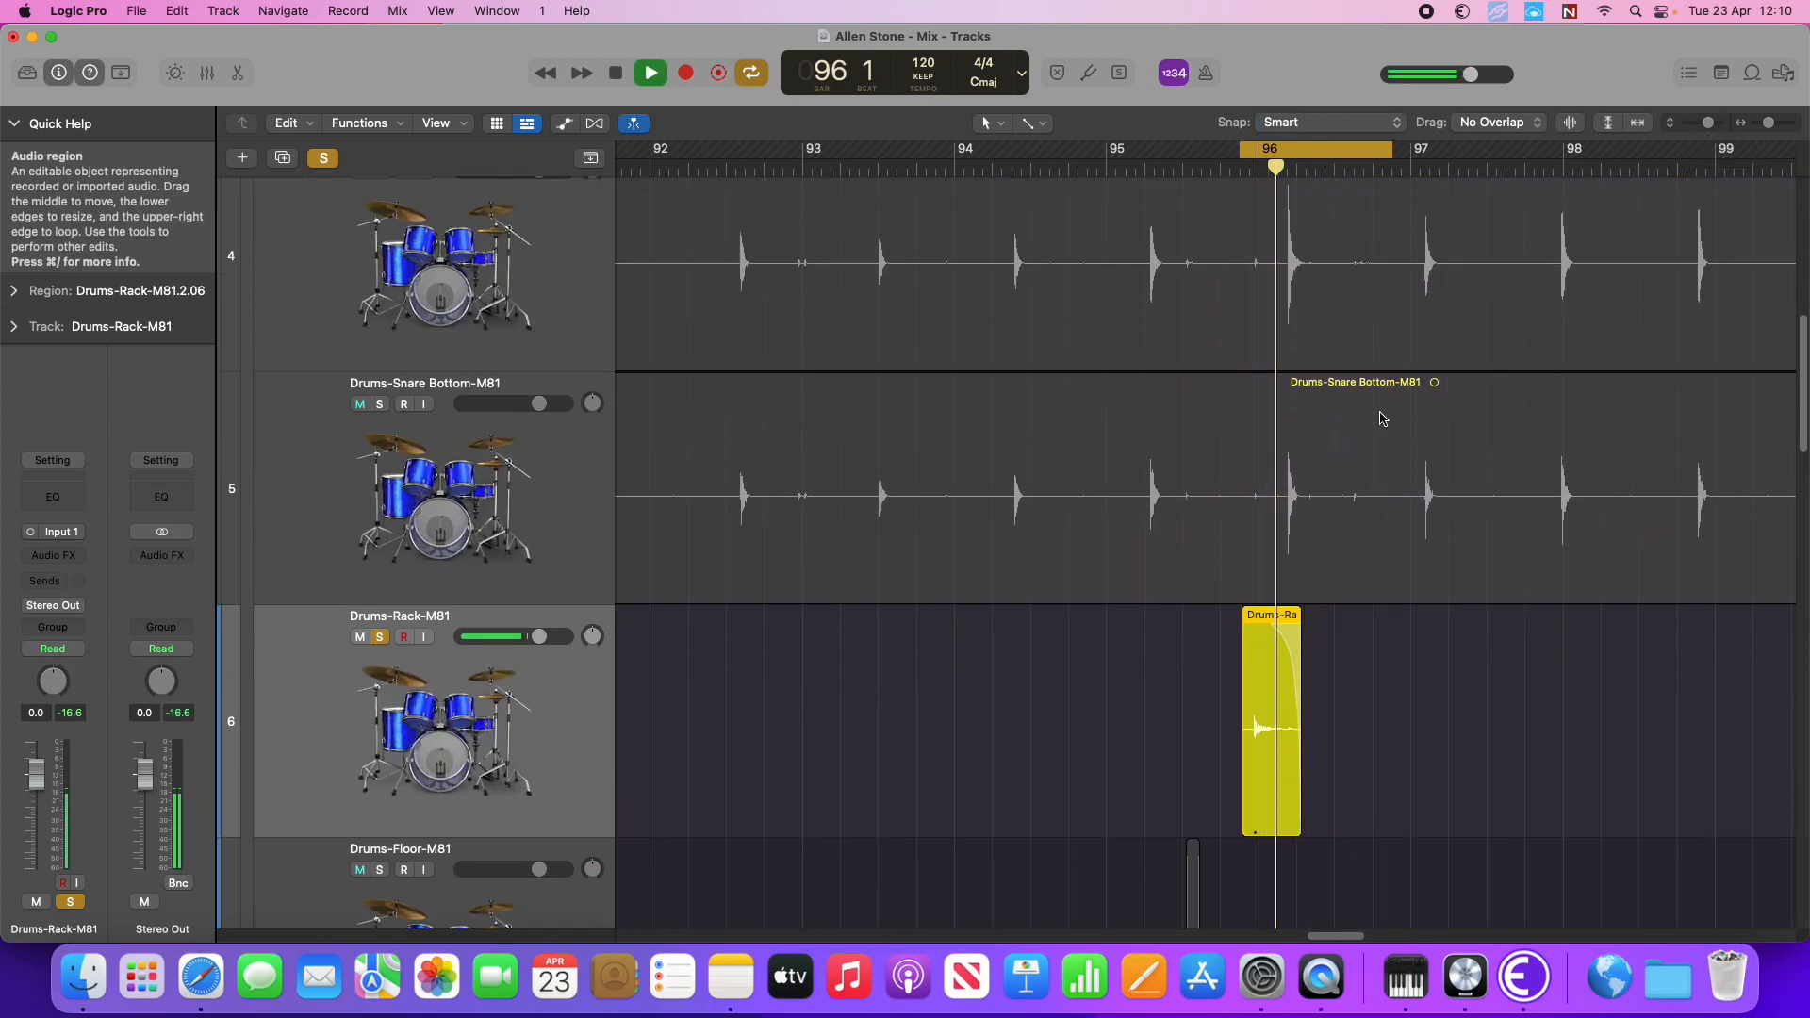
Trim both ends of the rack tom region at bar 96 and give it a short fade-in
key(space)
drag(1291, 822, 1281, 822)
key(space)
drag(1243, 750, 1257, 751)
key(space)
drag(1769, 123, 1776, 124)
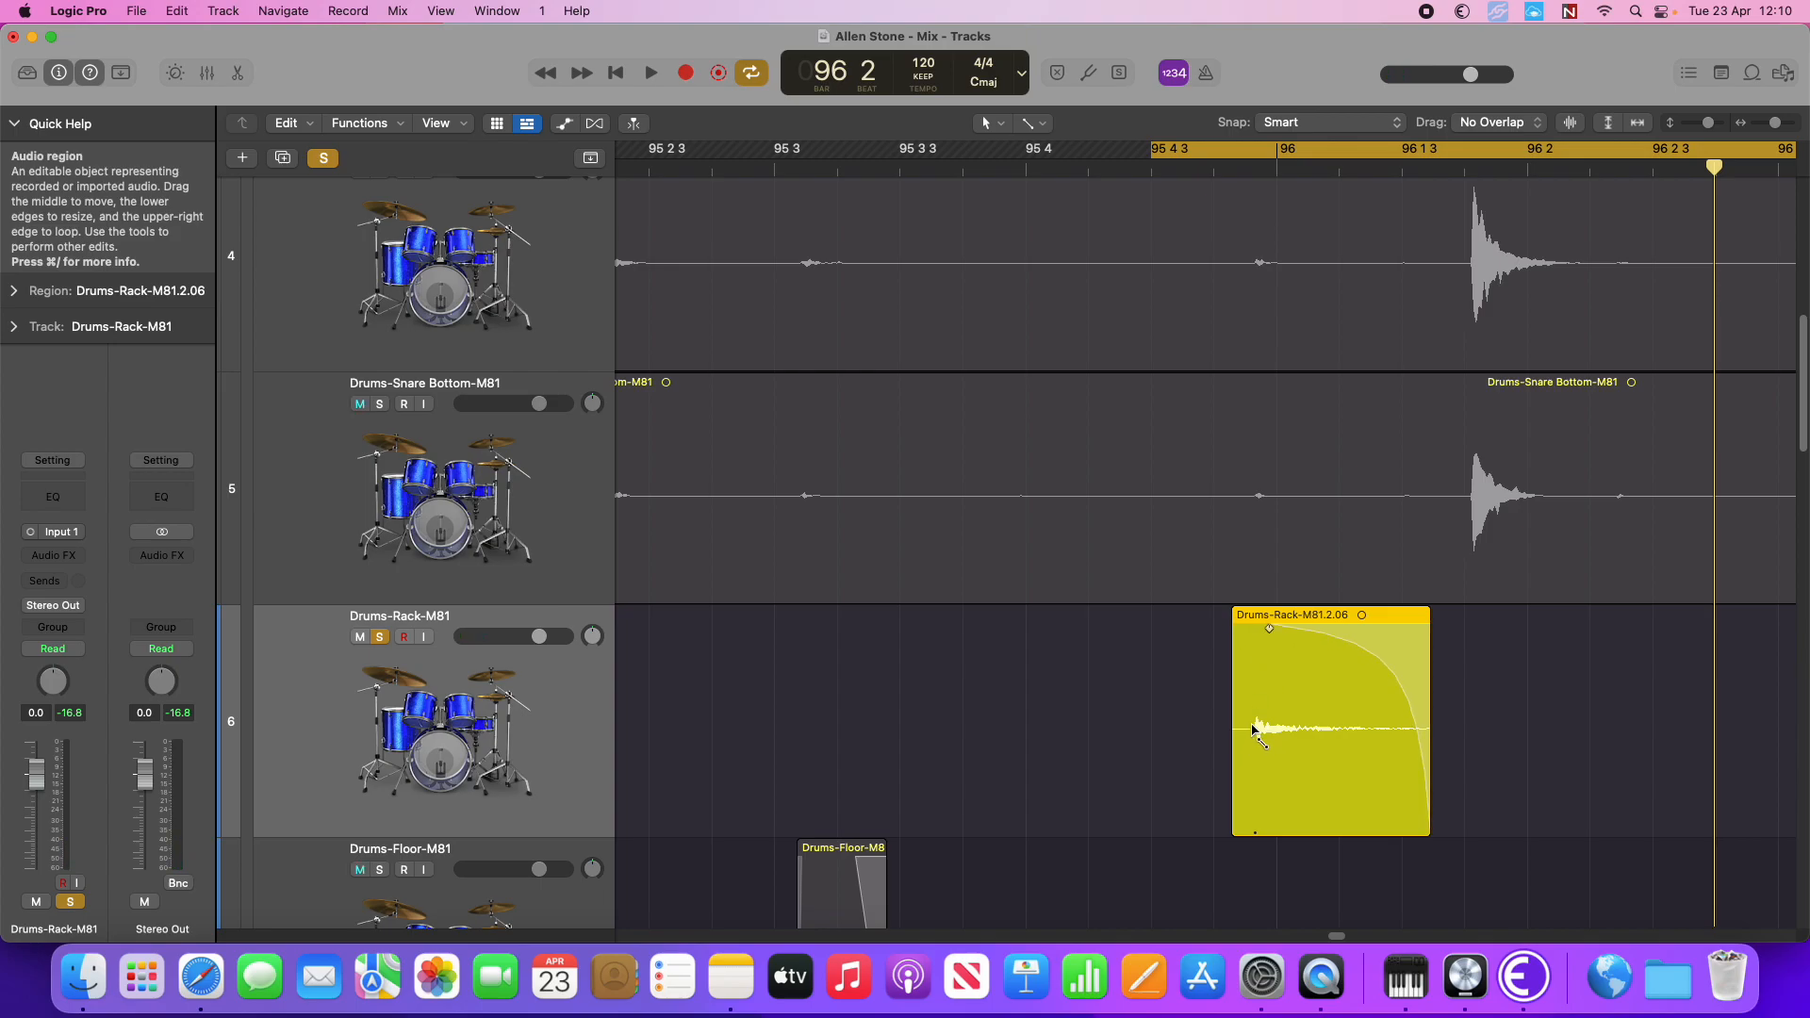
key(space)
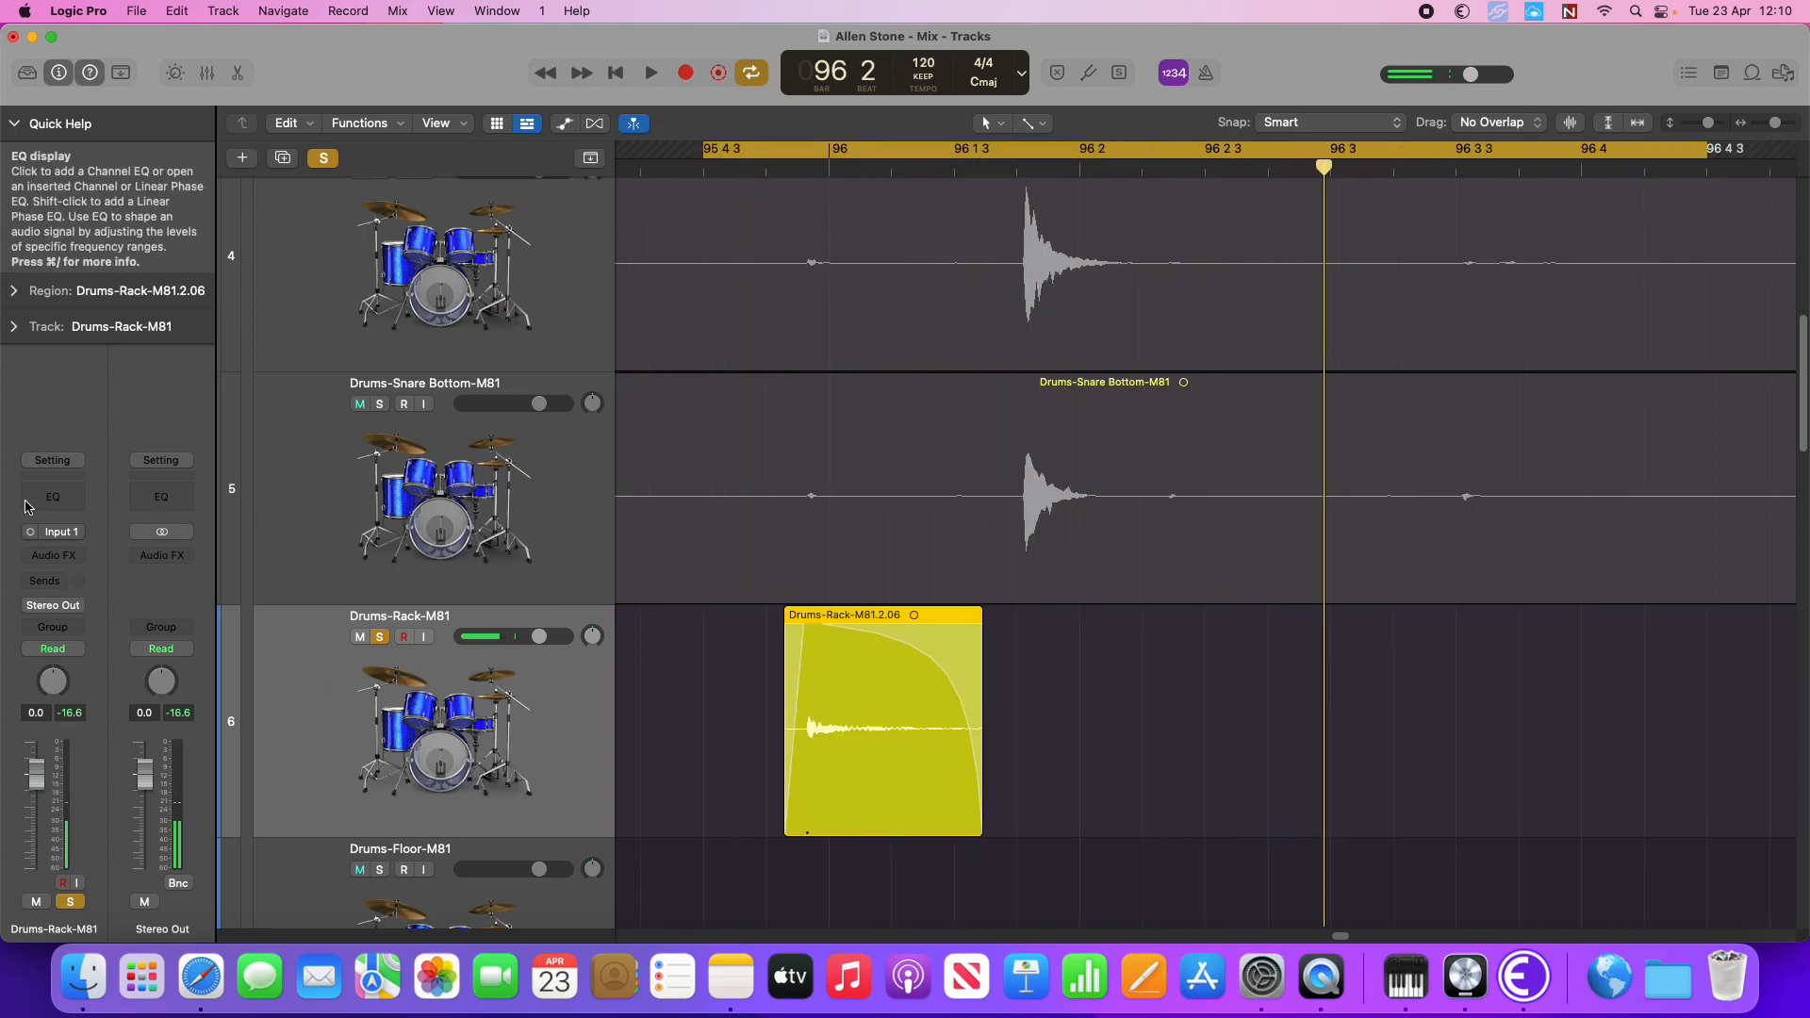
Insert a Channel EQ on the rack tom with a 48 dB/Oct low cut at 88 Hz
click(27, 507)
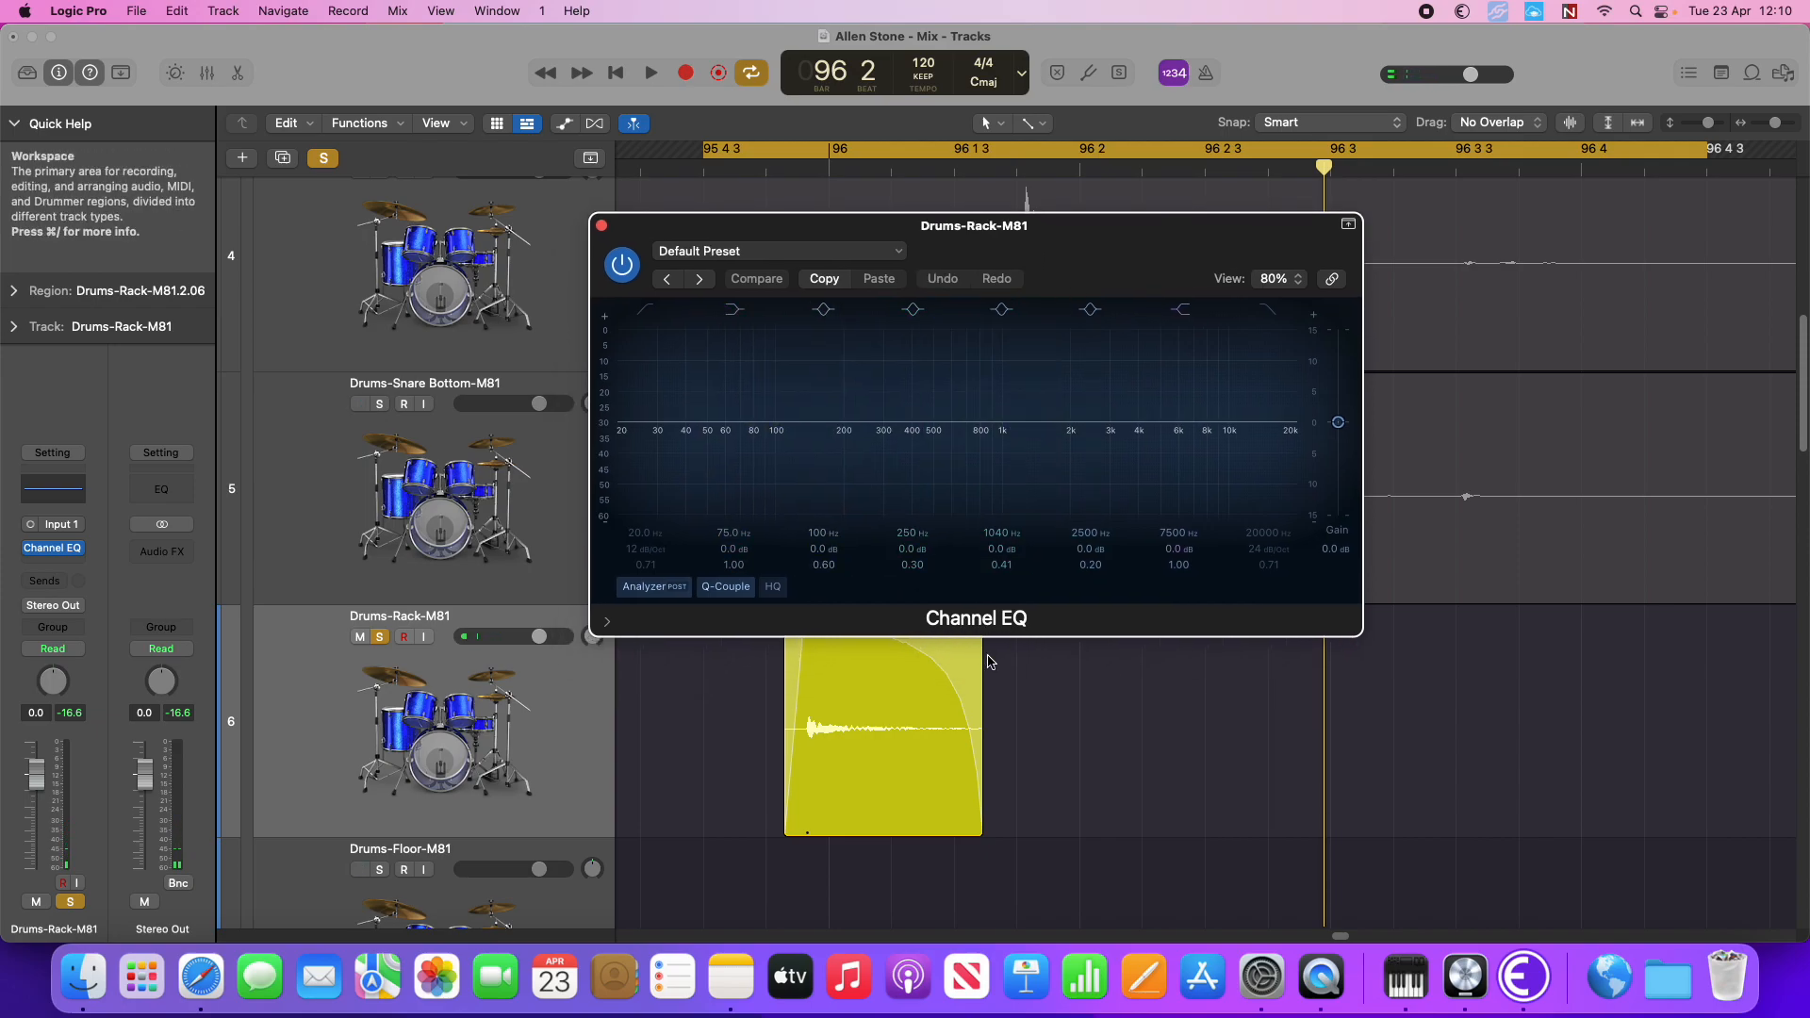
key(space)
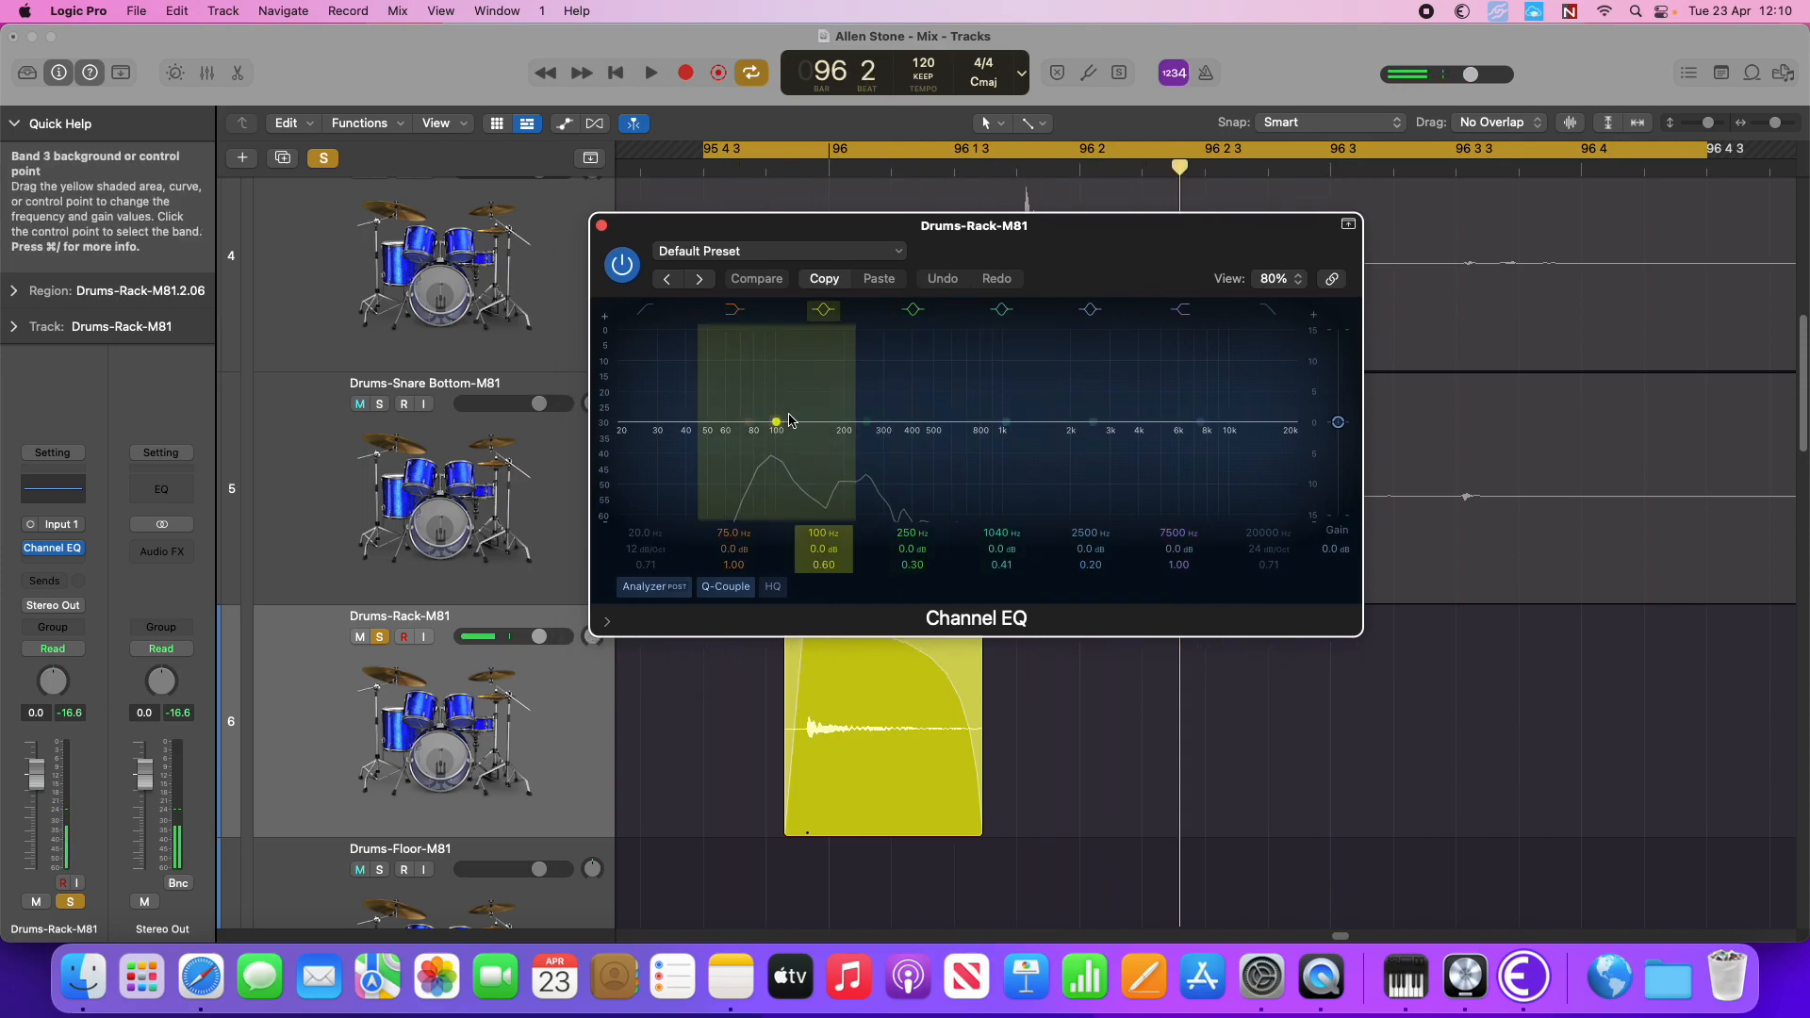
click(642, 310)
drag(626, 444, 762, 437)
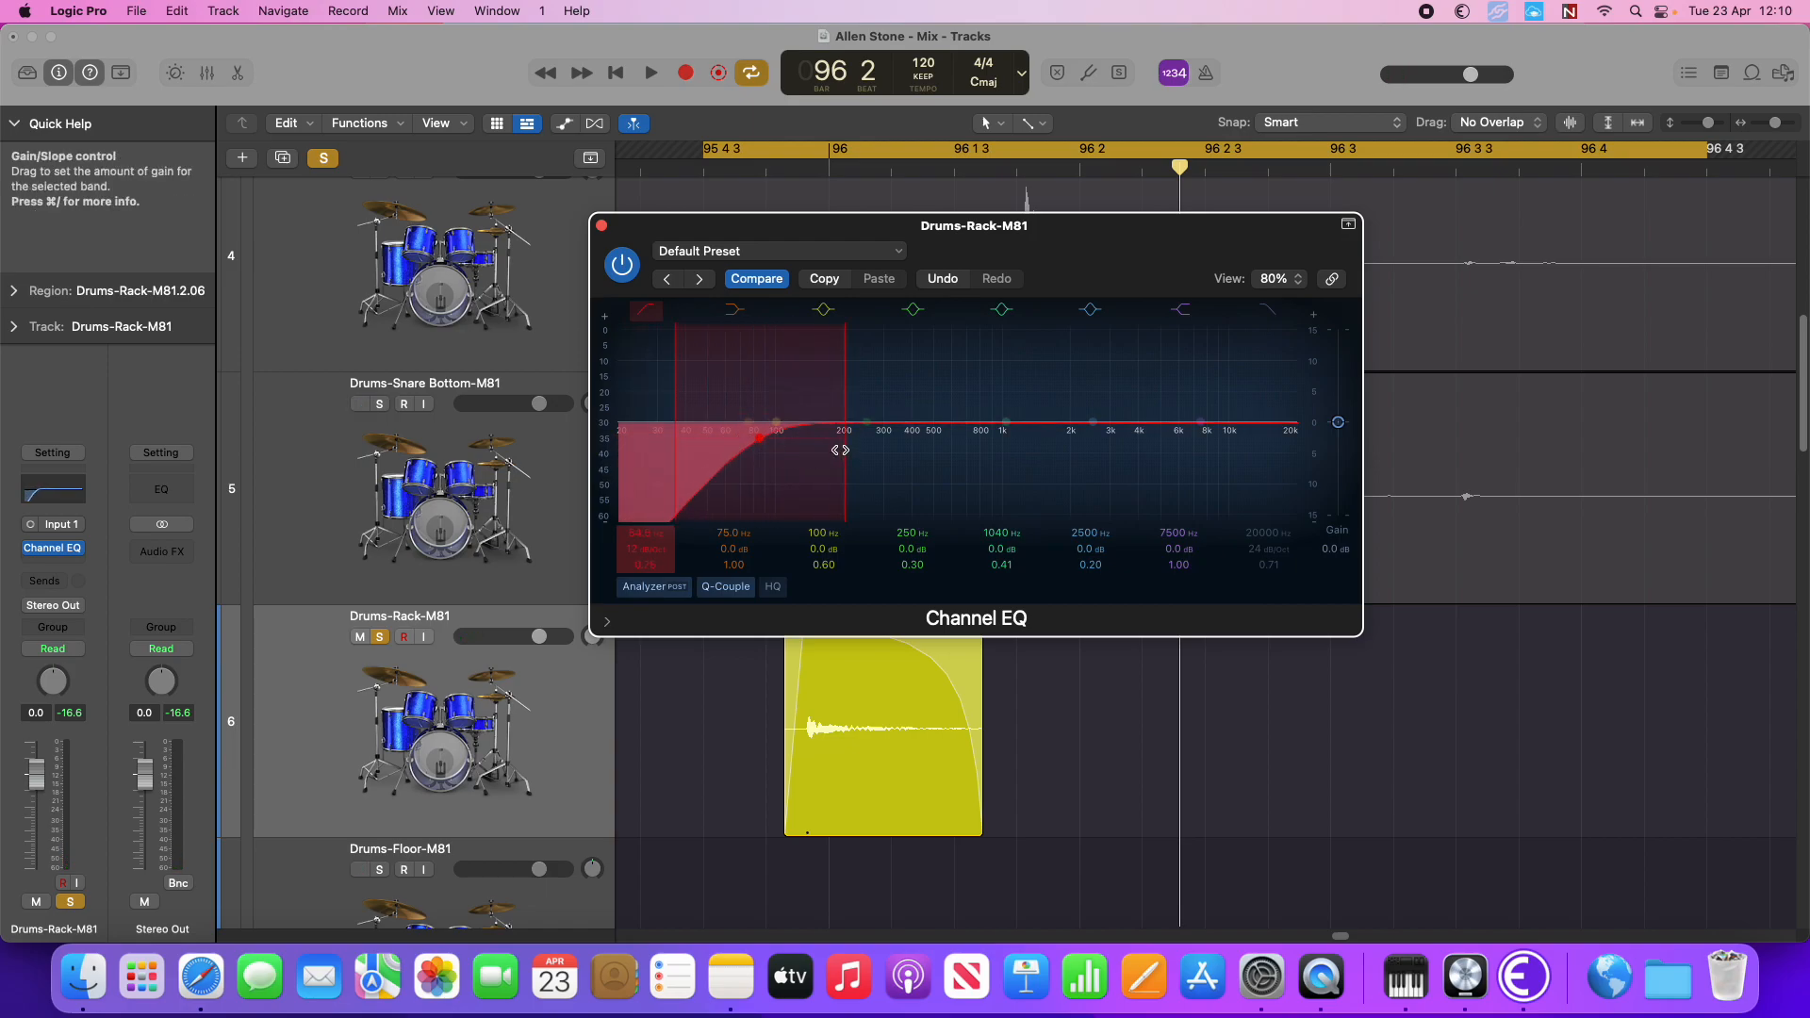
key(space)
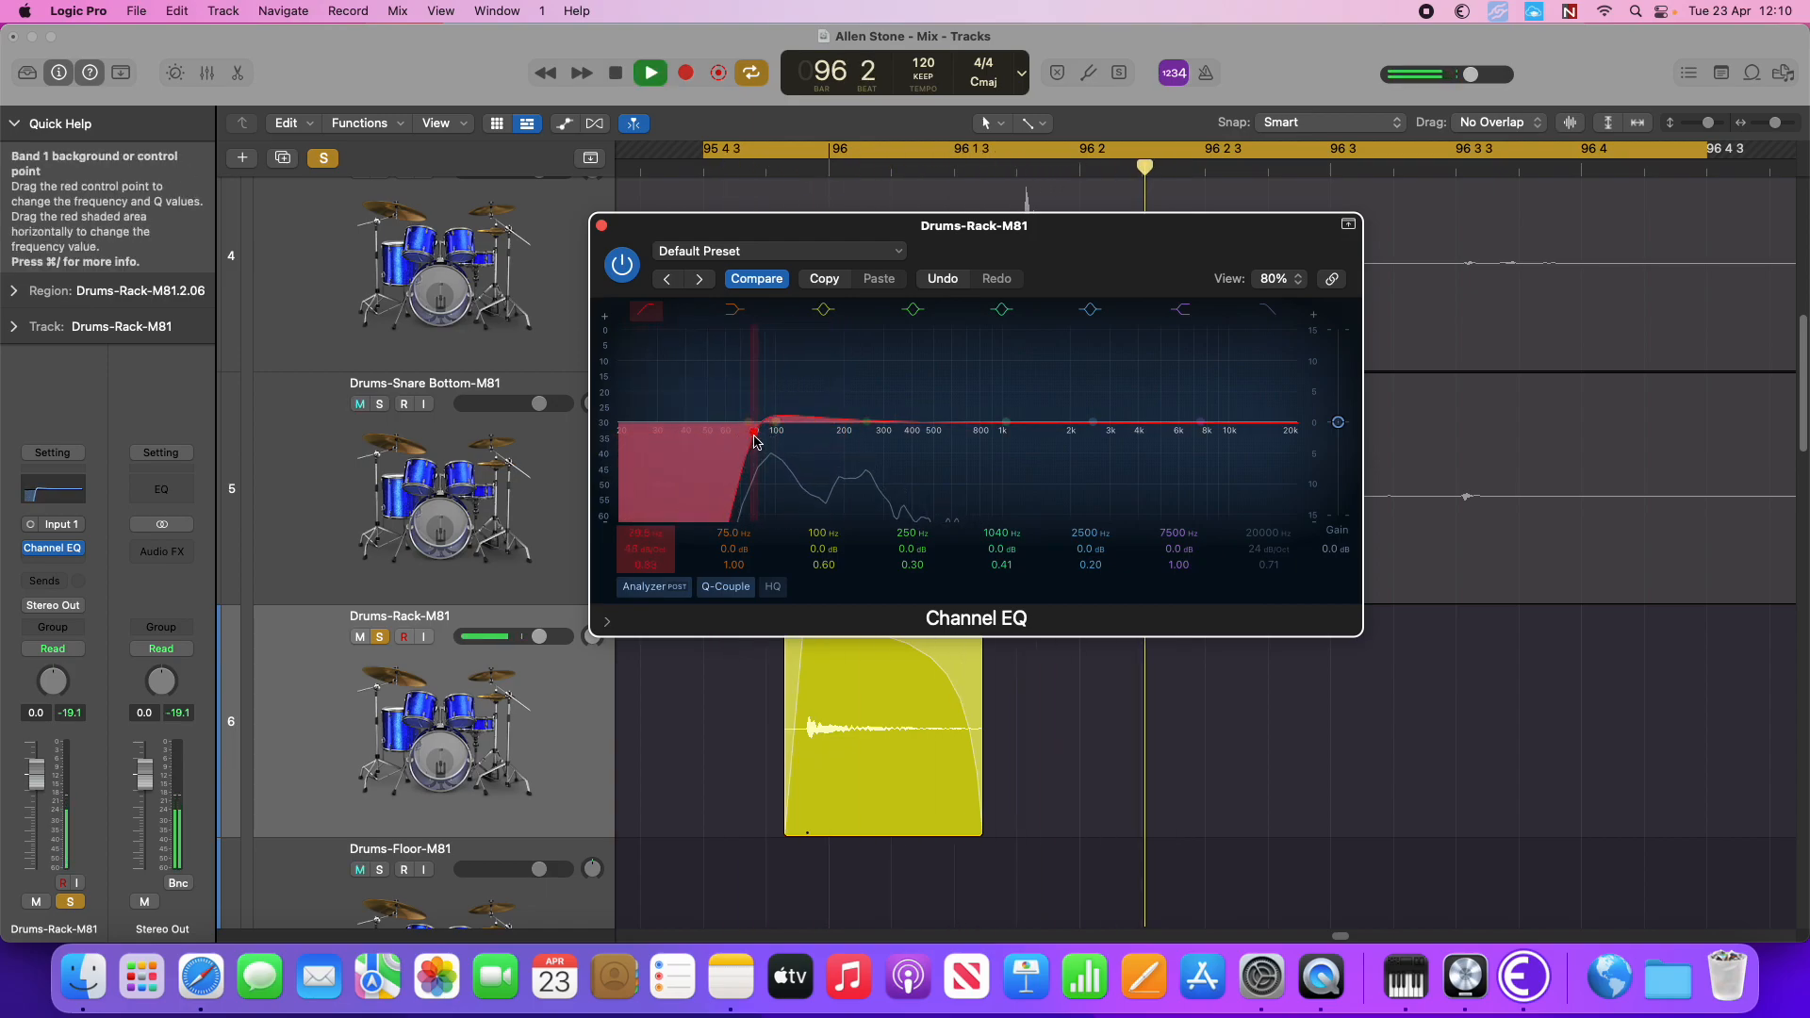
key(space)
Cut band 5 of the rack tom EQ by 12.3 dB at 825 Hz and tighten the cycle around the tom hit
drag(1002, 423, 989, 513)
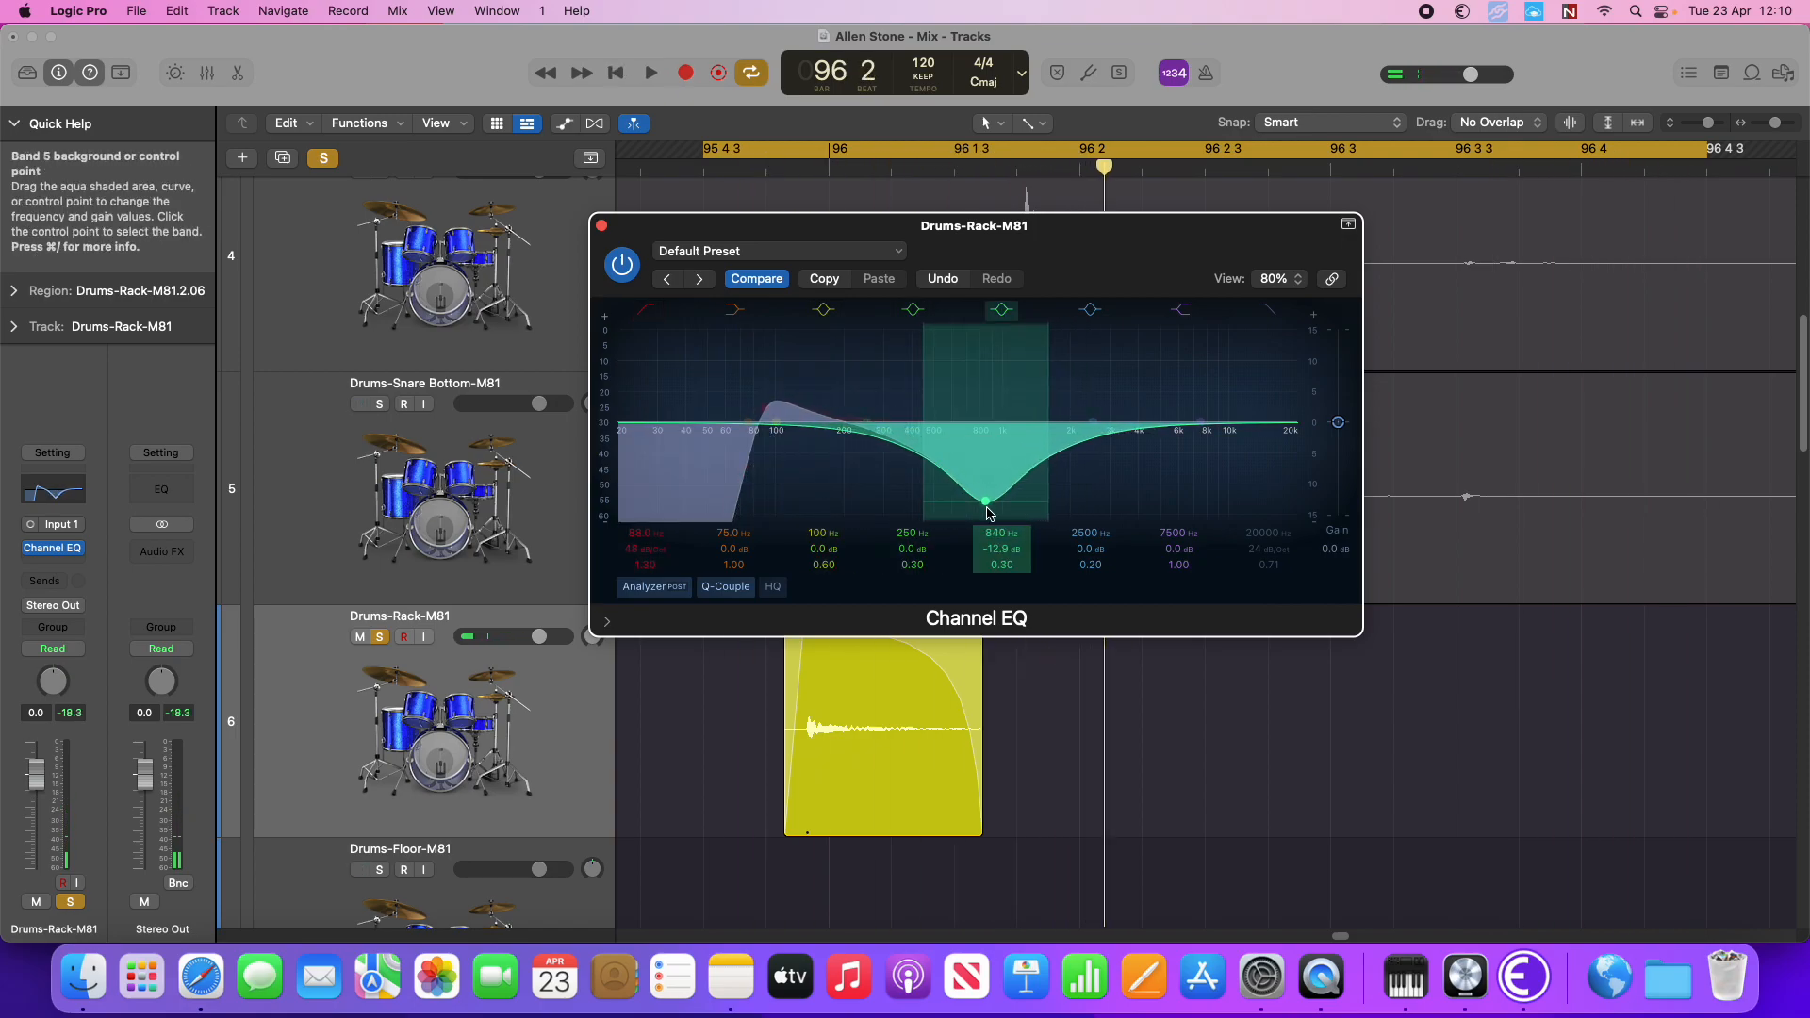
key(space)
drag(1016, 165, 785, 182)
key(space)
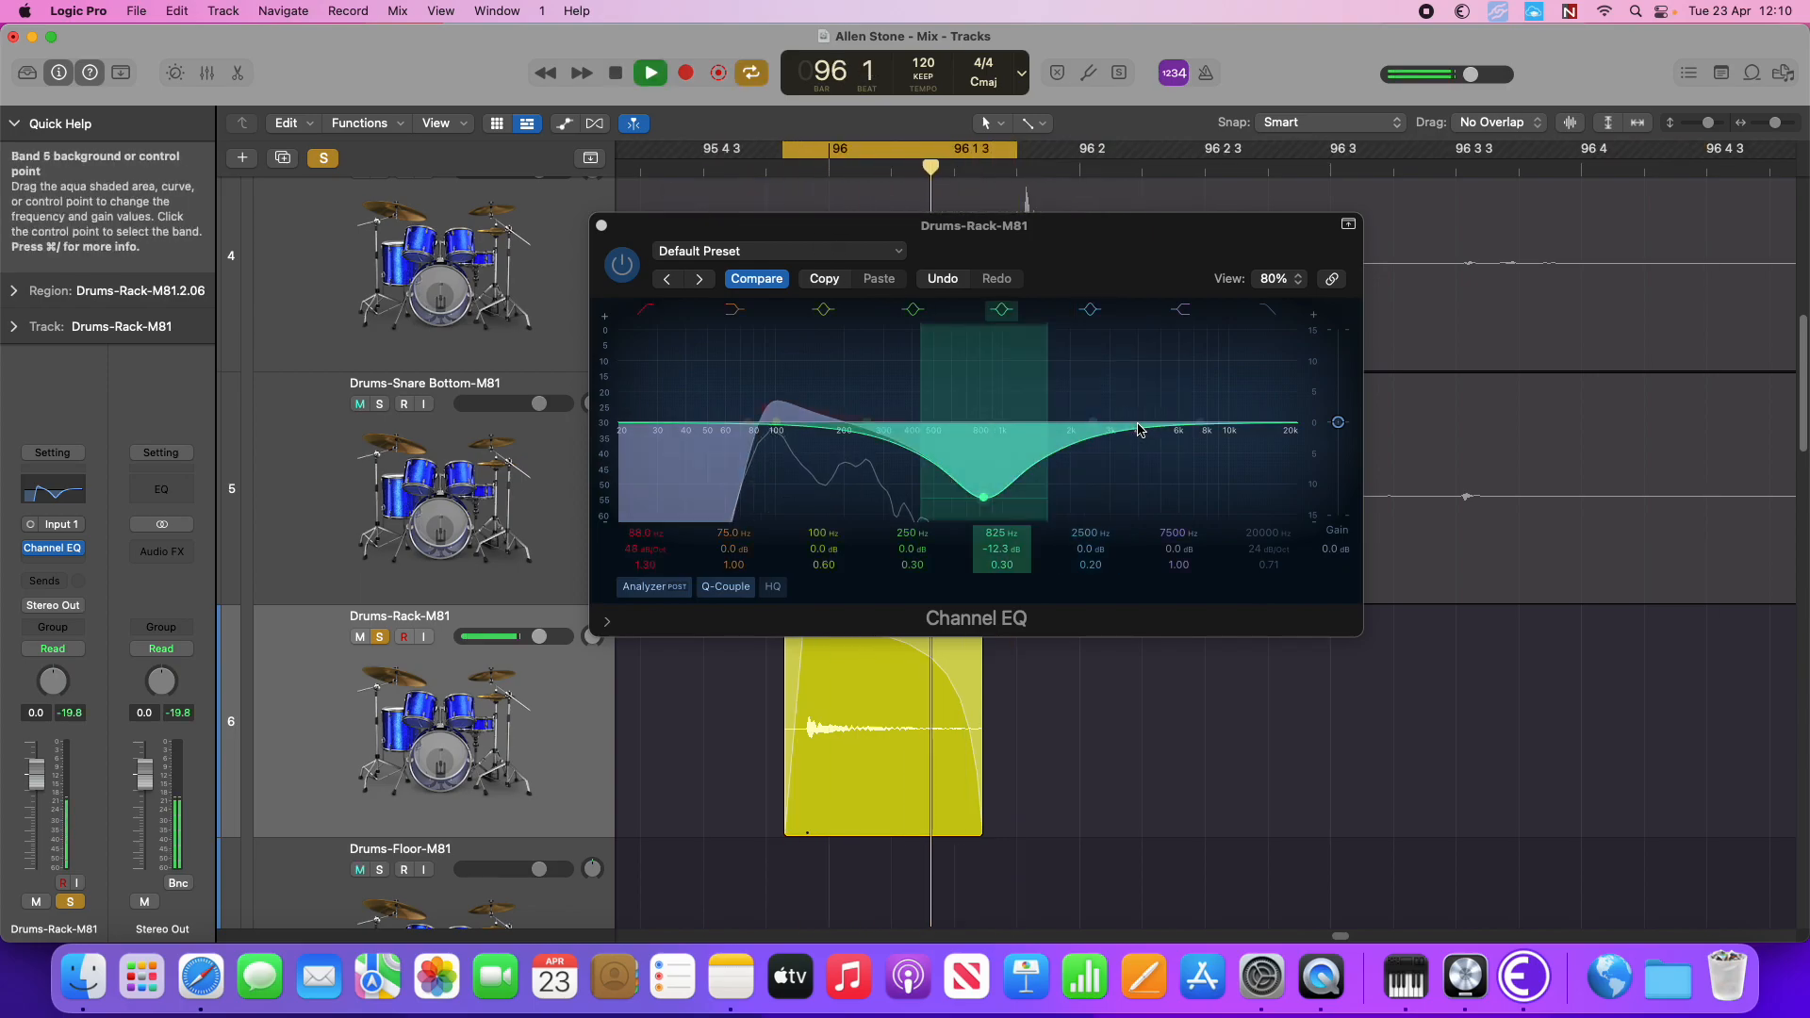
Deepen the rack tom's band 5 cut to -14.7 dB at 805 Hz and compare the band on and off
click(1005, 311)
click(1004, 311)
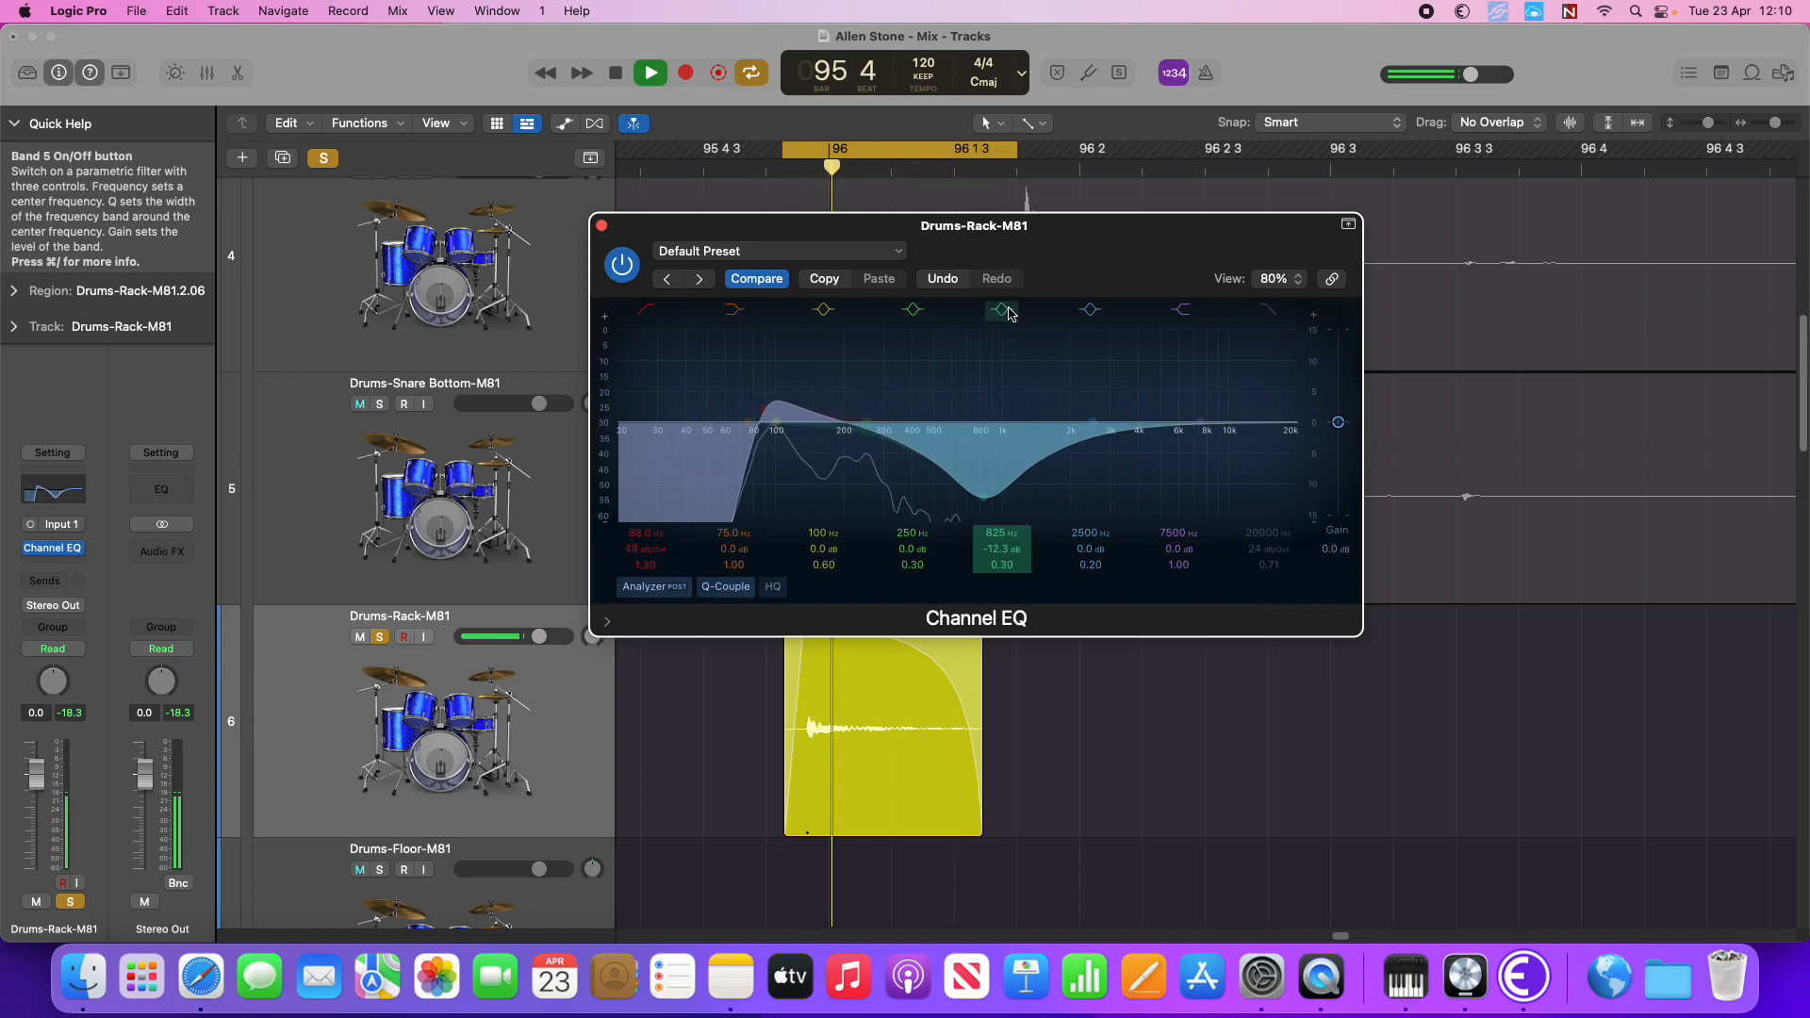
drag(984, 497, 983, 515)
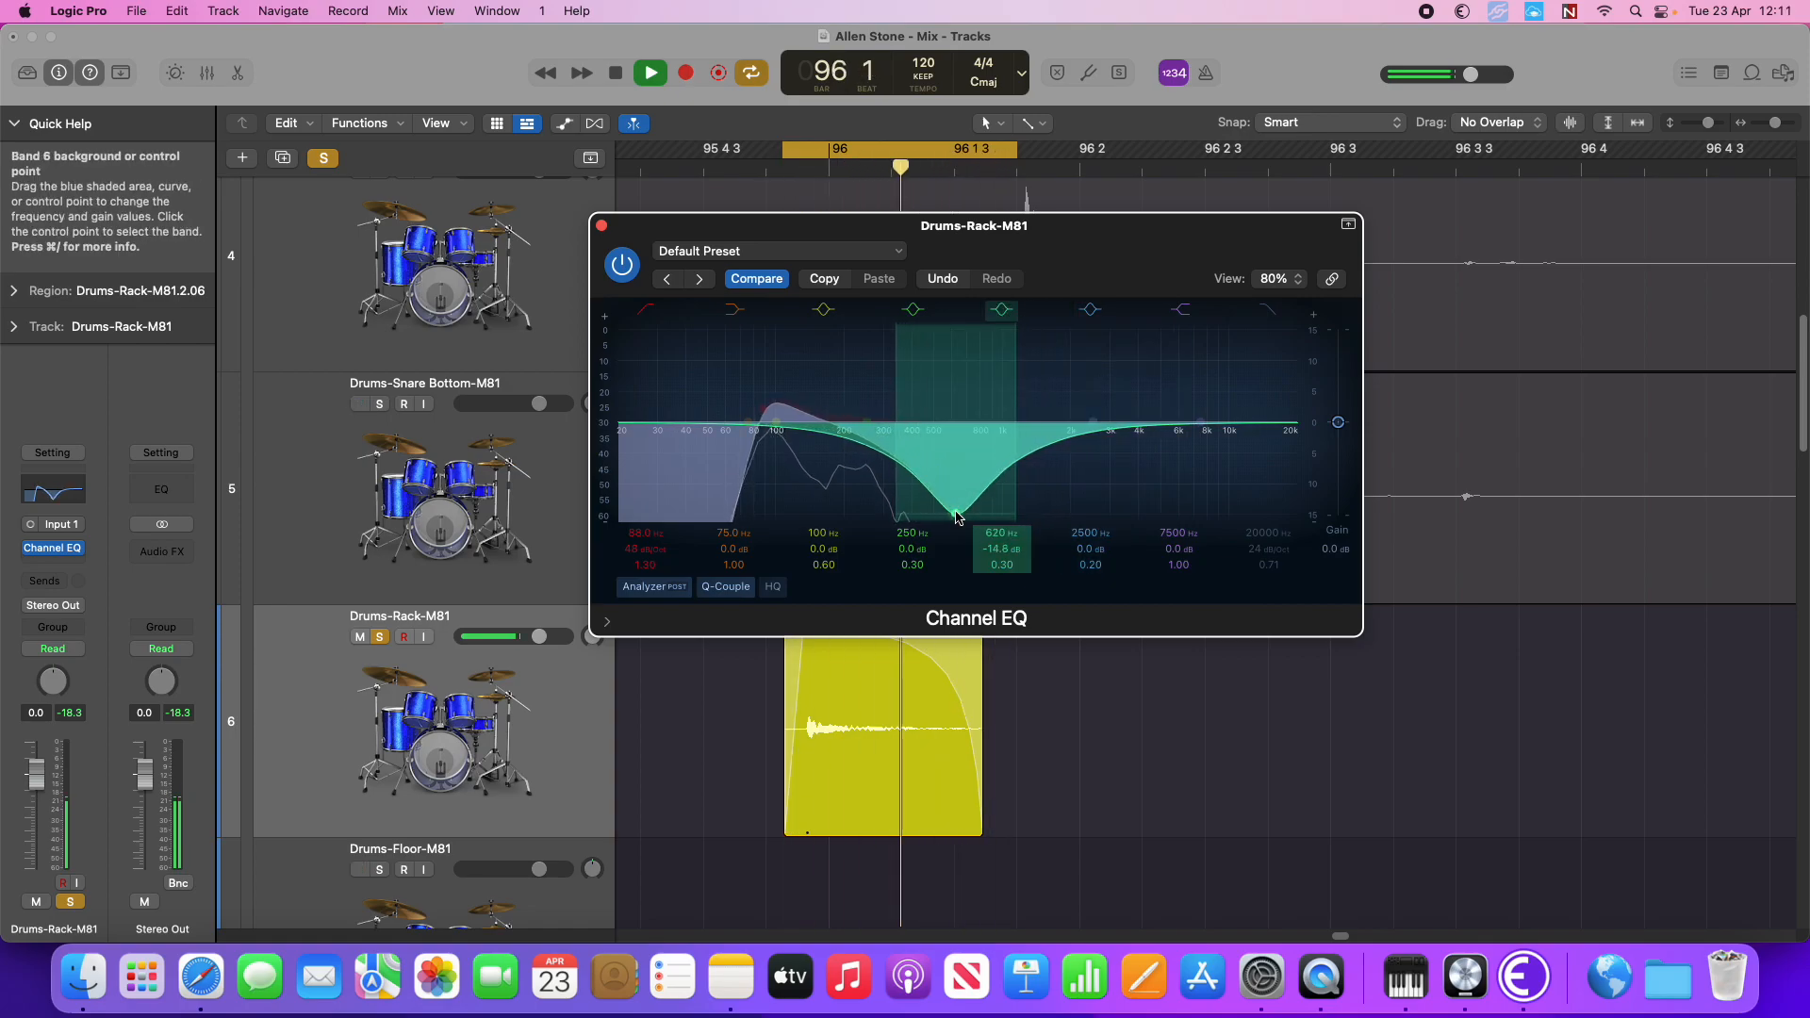
click(1002, 310)
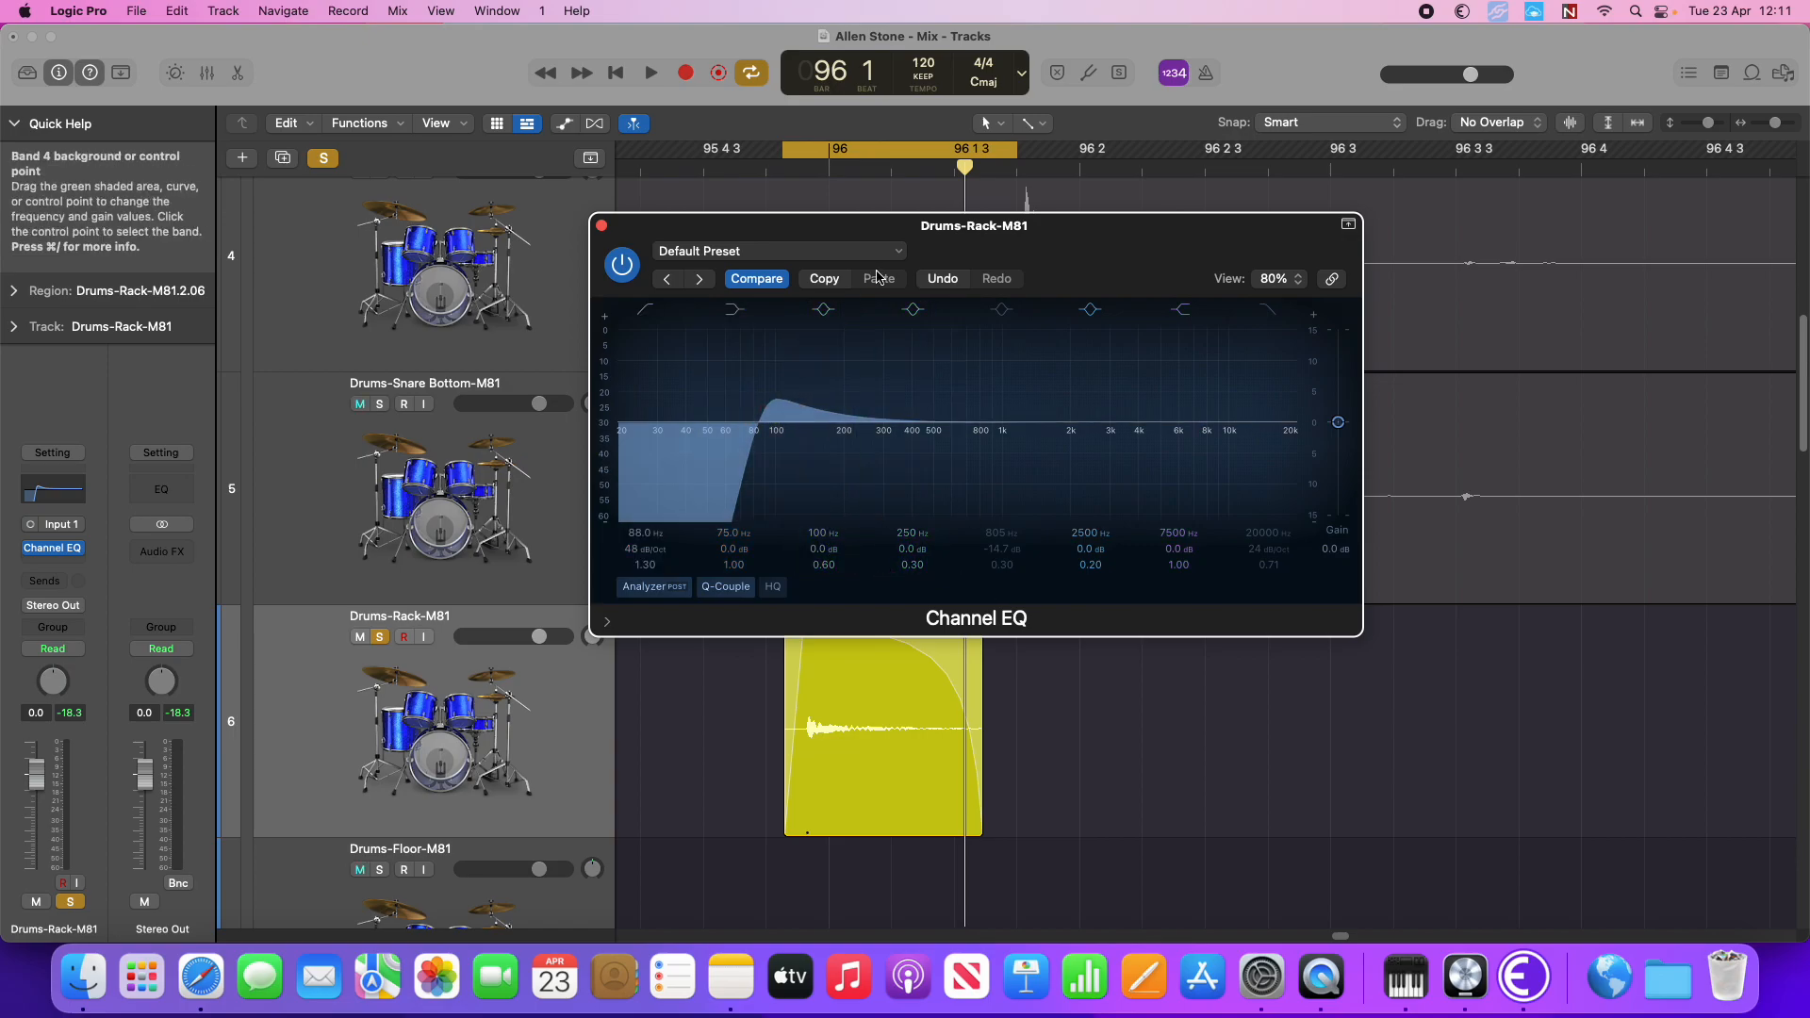
click(1000, 309)
key(space)
click(993, 317)
click(993, 317)
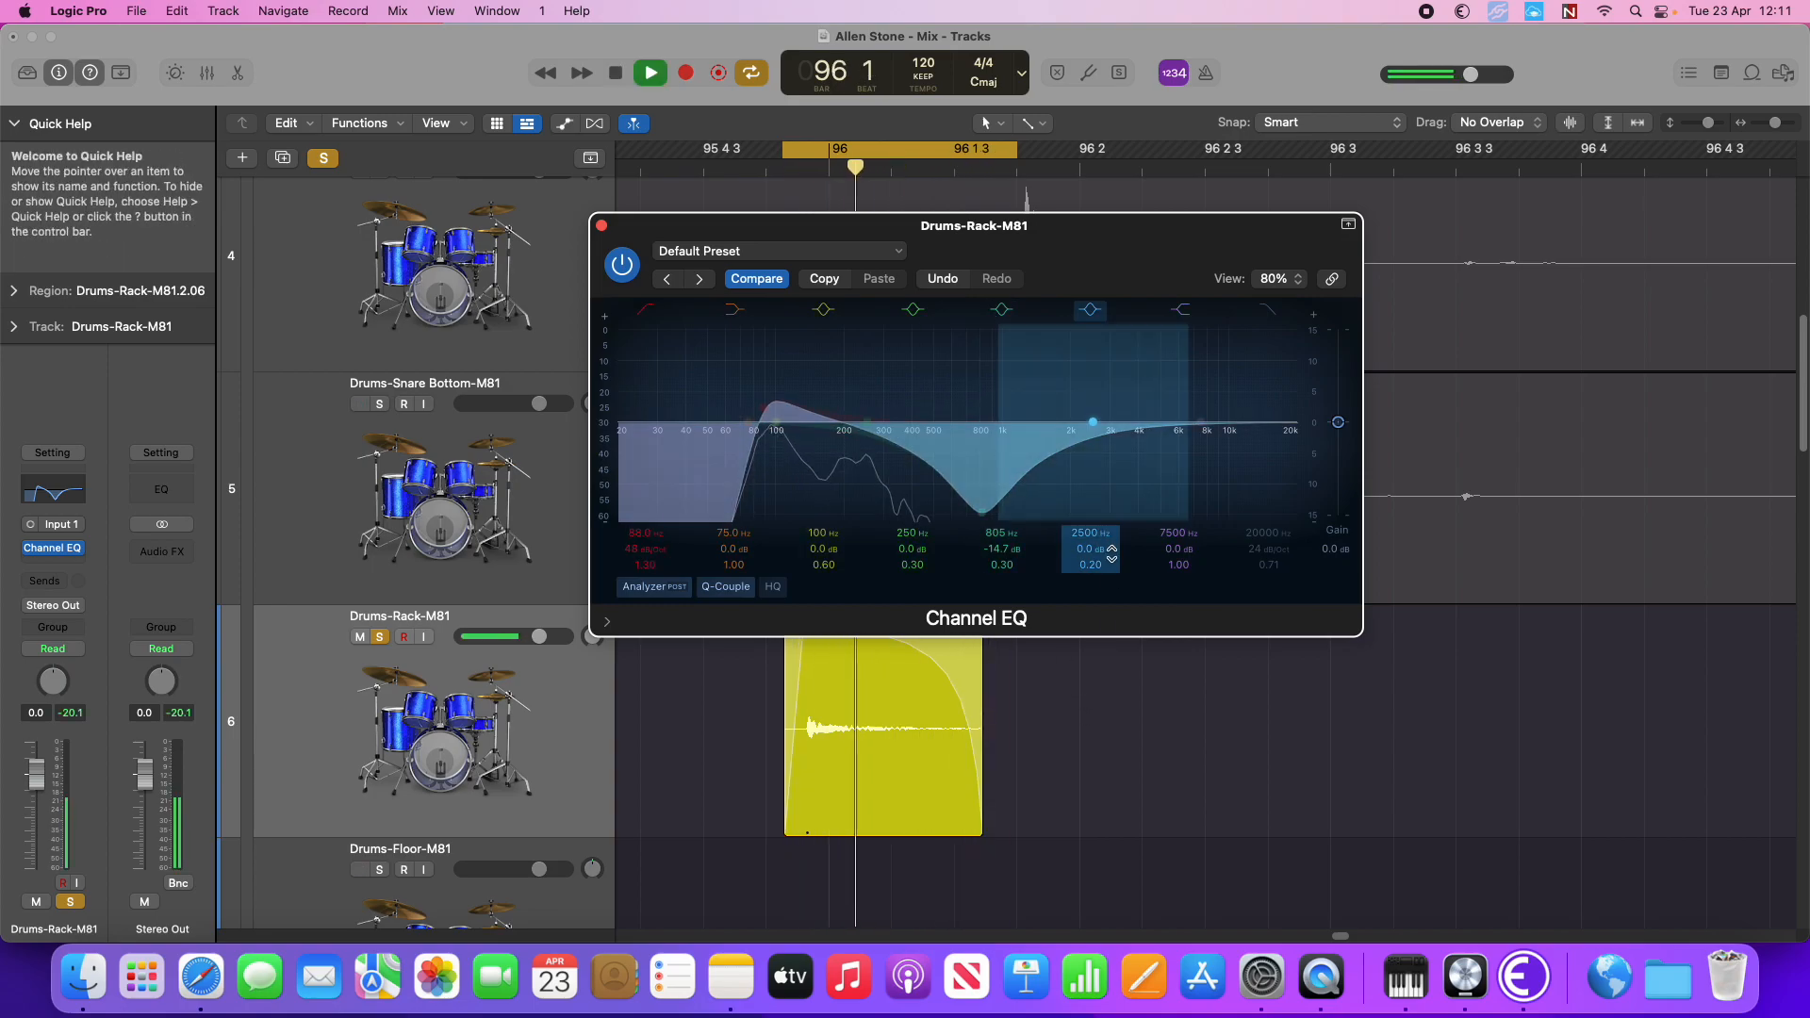
Boost band 6 of the rack tom EQ by 8.4 dB at 5650 Hz with a Q of 0.57 and close the EQ
key(space)
drag(1095, 422, 1173, 365)
key(space)
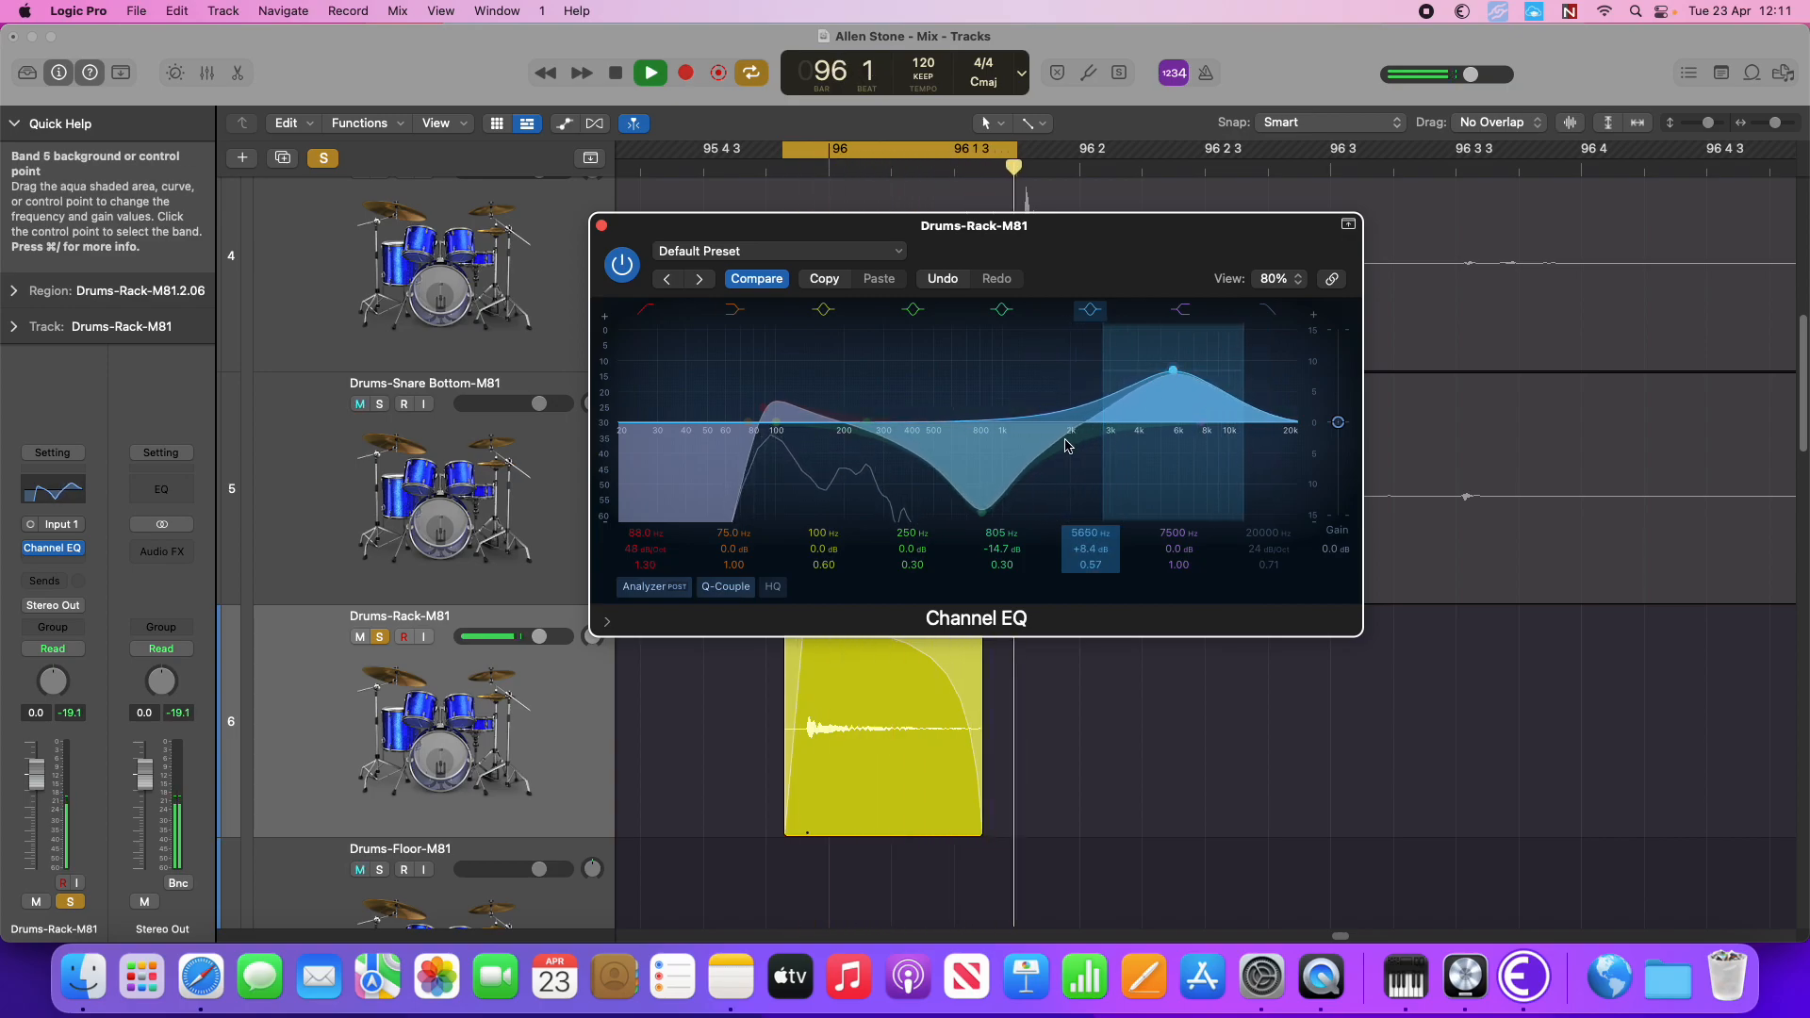
key(space)
click(602, 225)
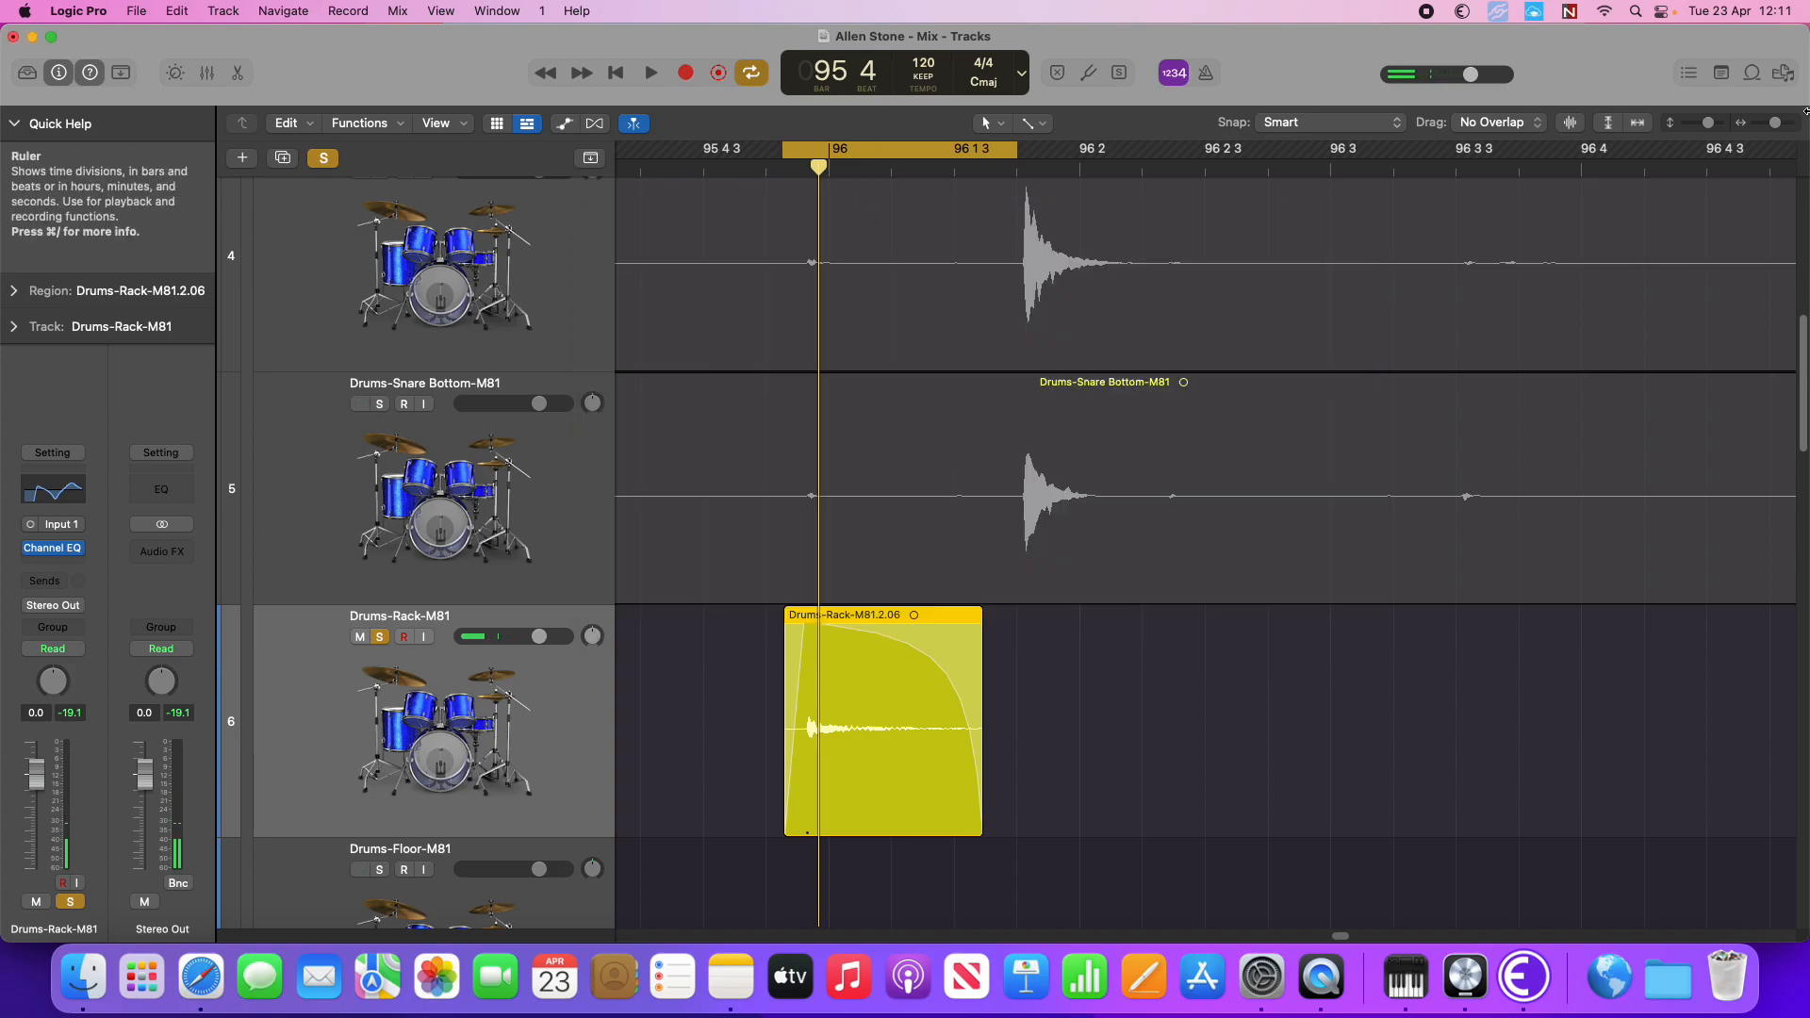
Solo the floor tom instead of the rack tom and set the cycle around its hit, from 95 3 1 1 to 95 3 3 1
scroll(868, 523, down, 5)
click(379, 491)
click(379, 258)
drag(1775, 123, 1767, 124)
drag(741, 158, 761, 155)
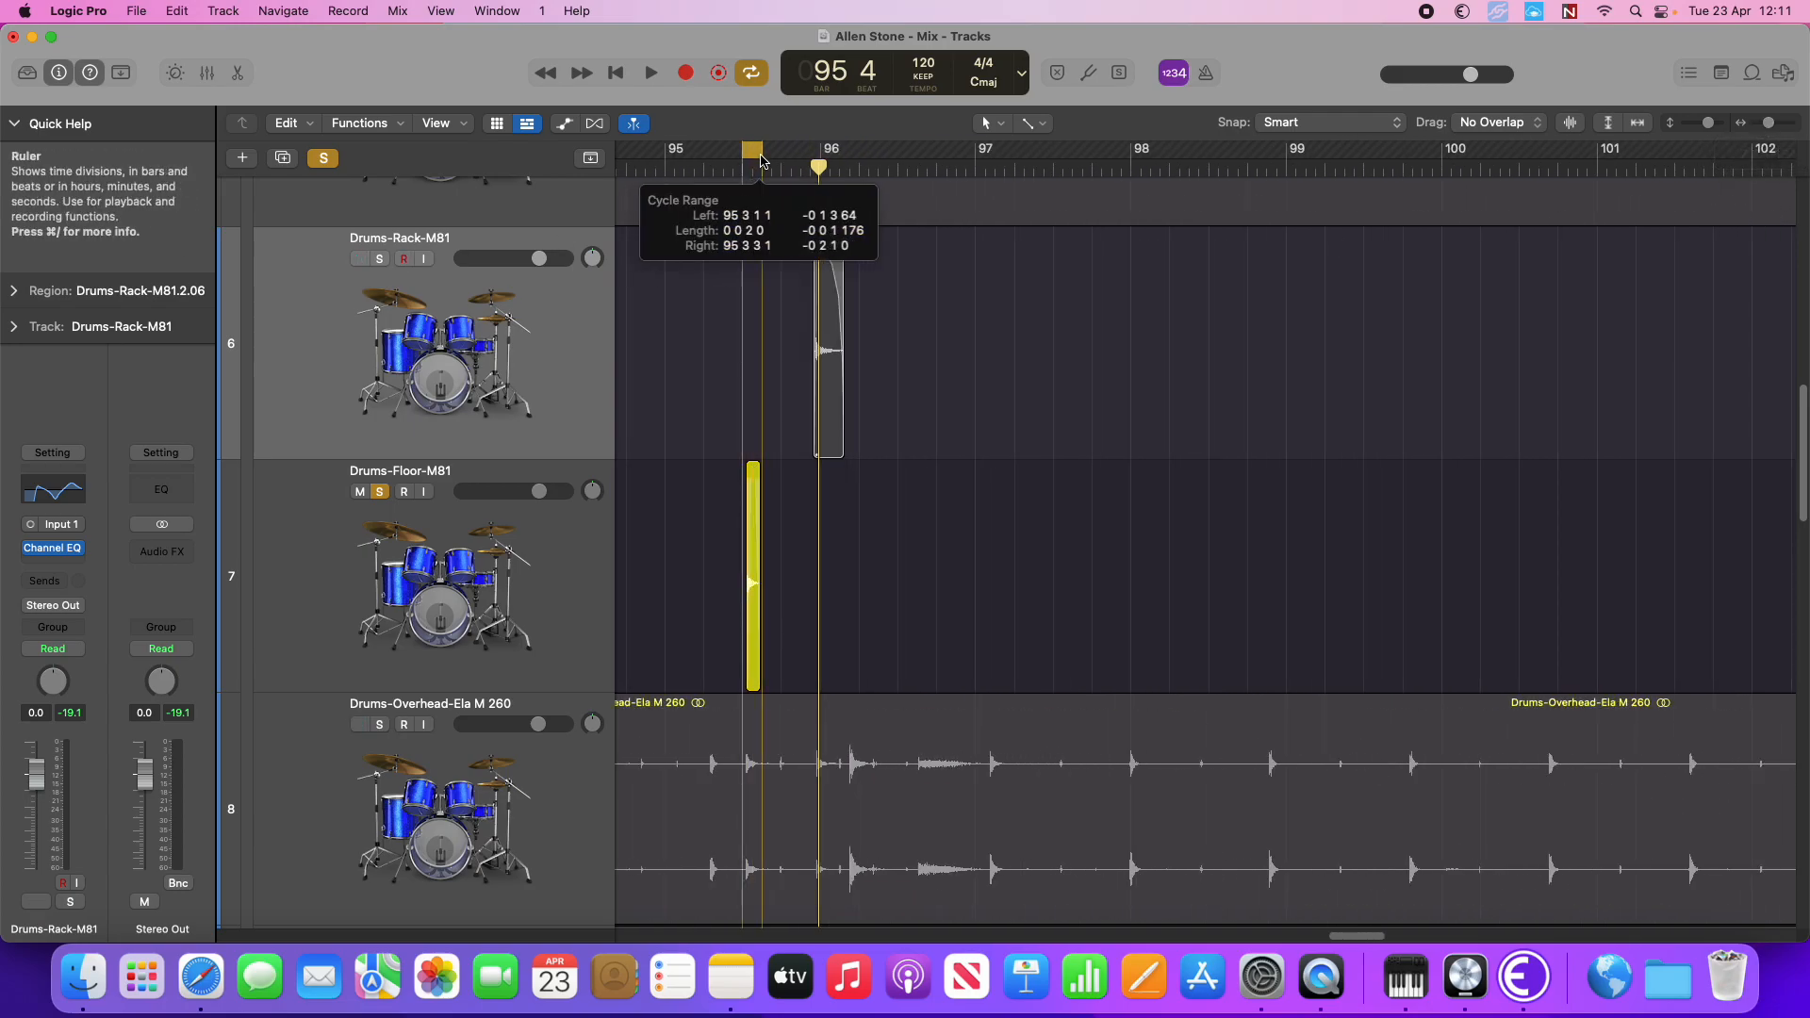
Lengthen the floor tom region so its end reaches just past 95 3 3
drag(1769, 122, 1775, 123)
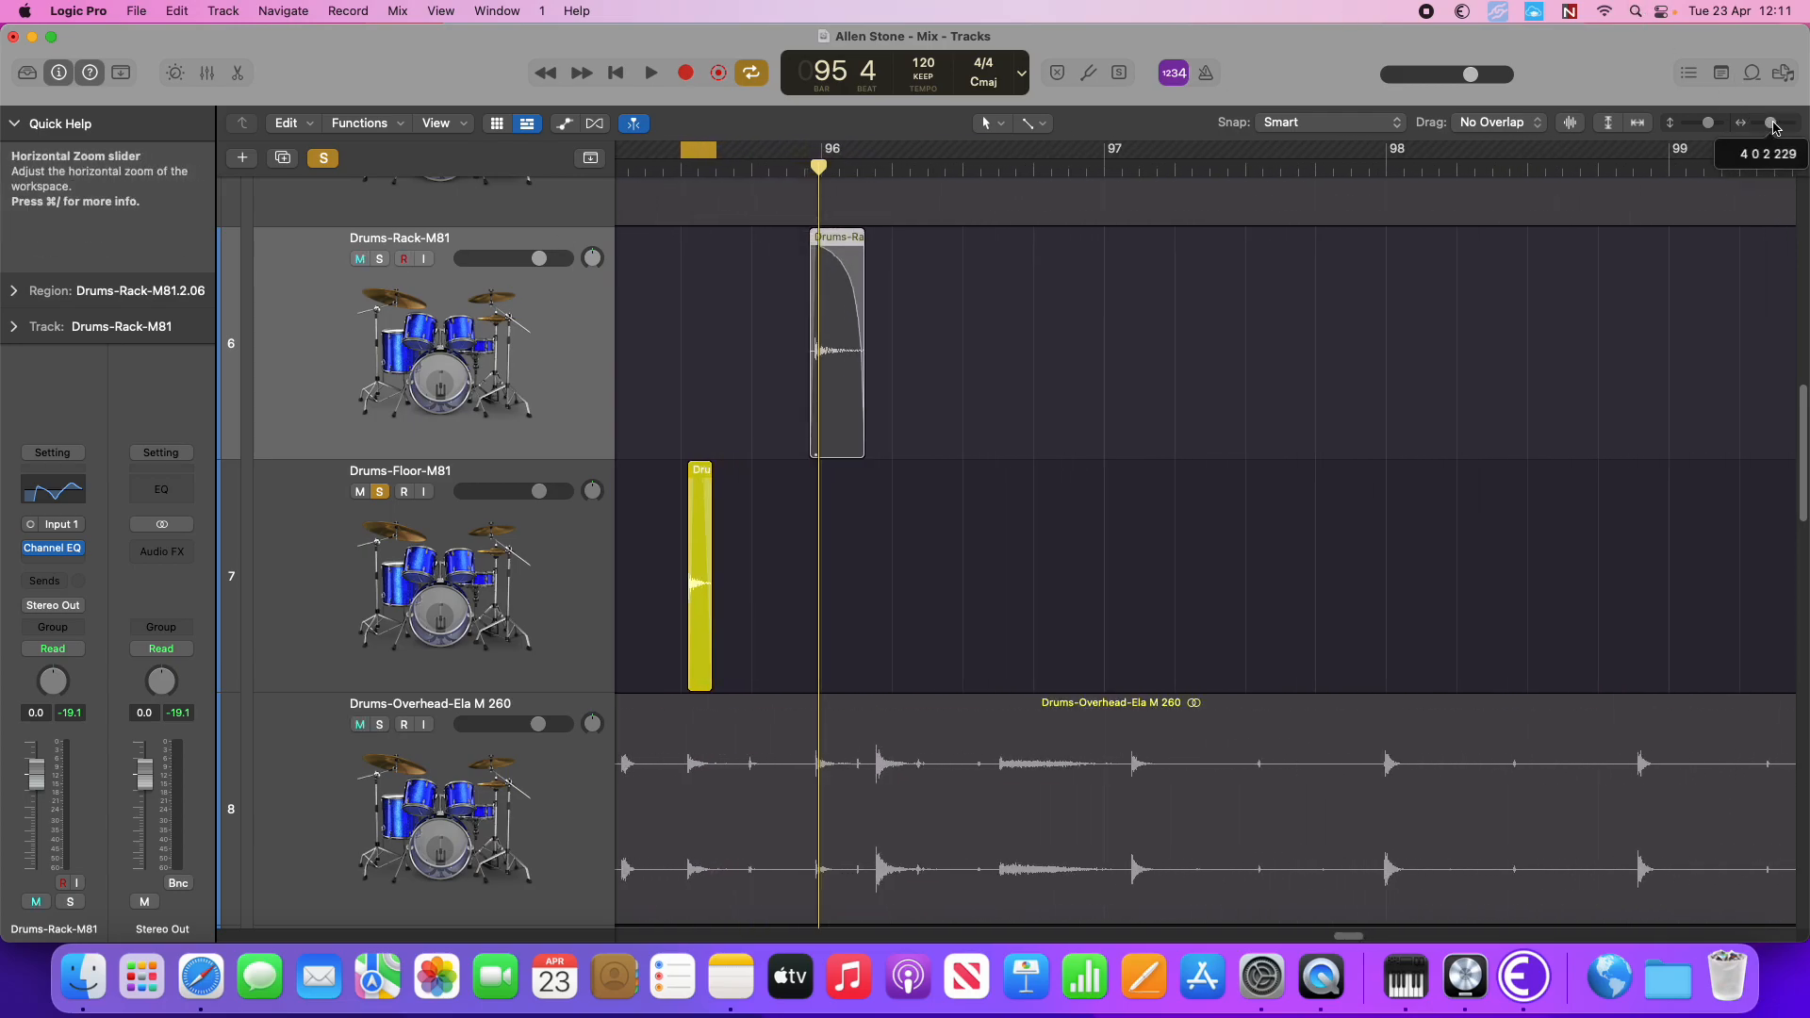
scroll(885, 404, up, 3)
scroll(862, 537, down, 5)
scroll(862, 537, left, 5)
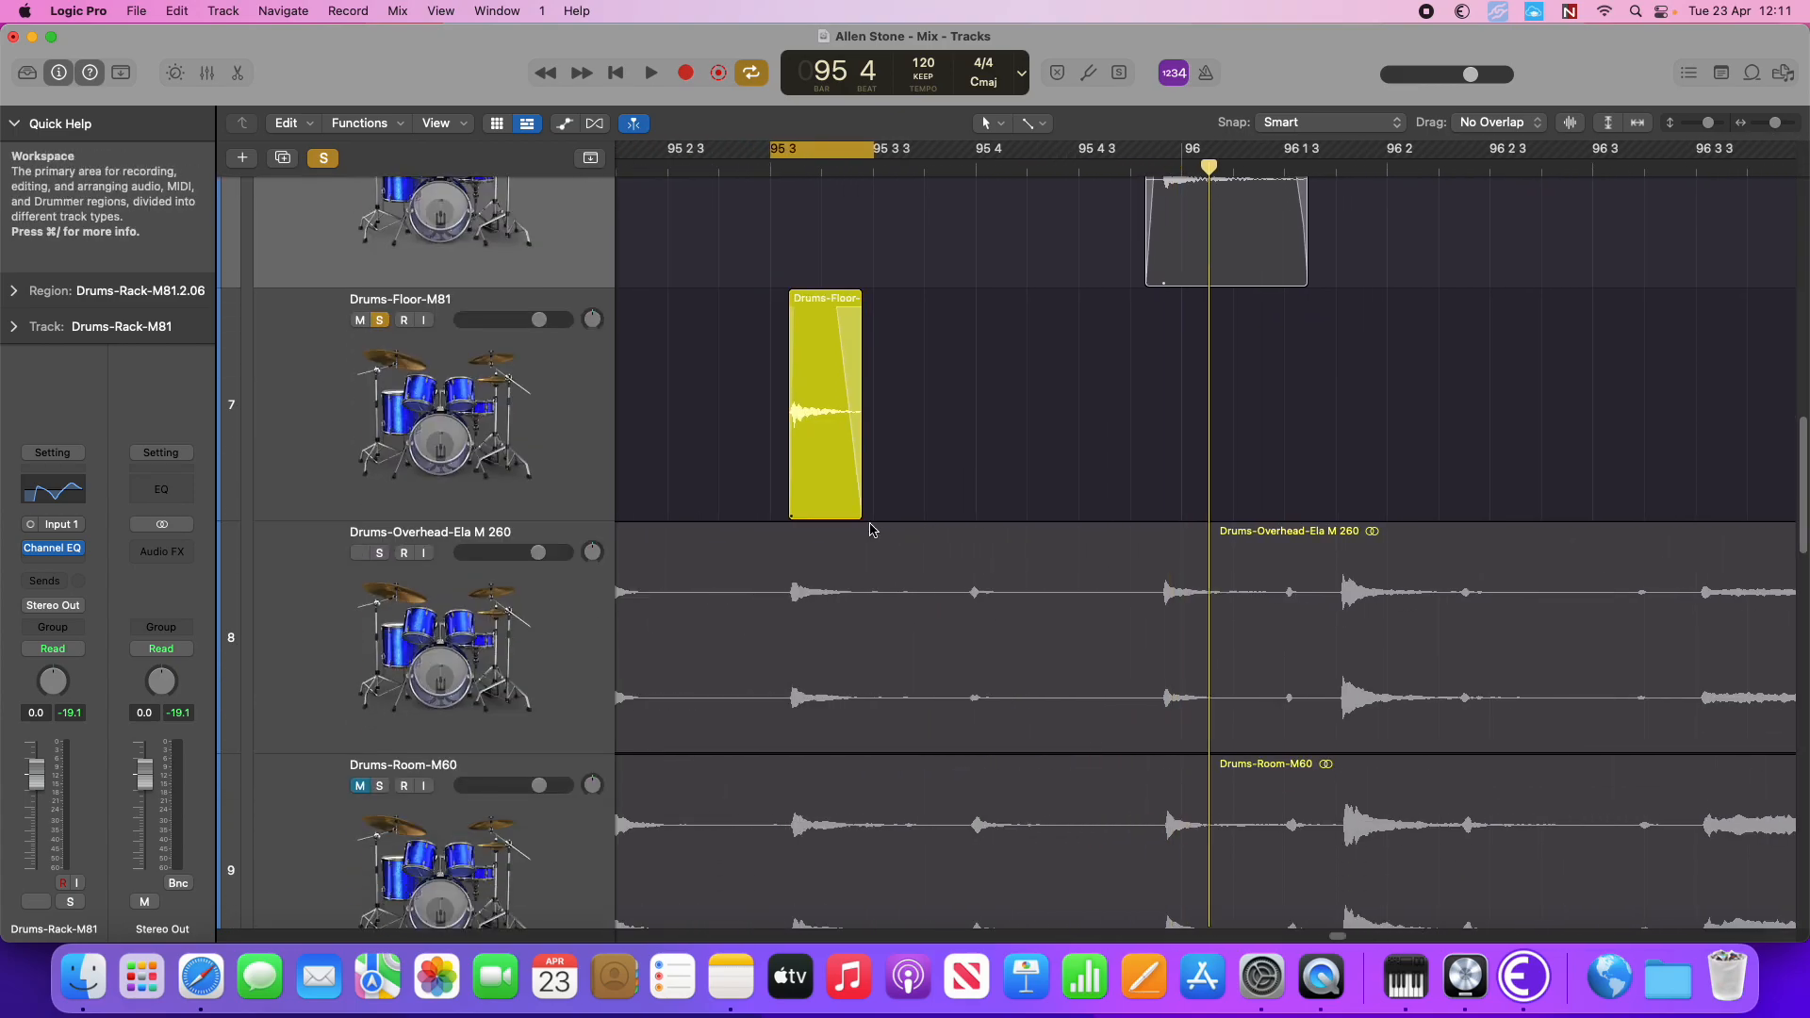
scroll(868, 525, up, 2)
key(space)
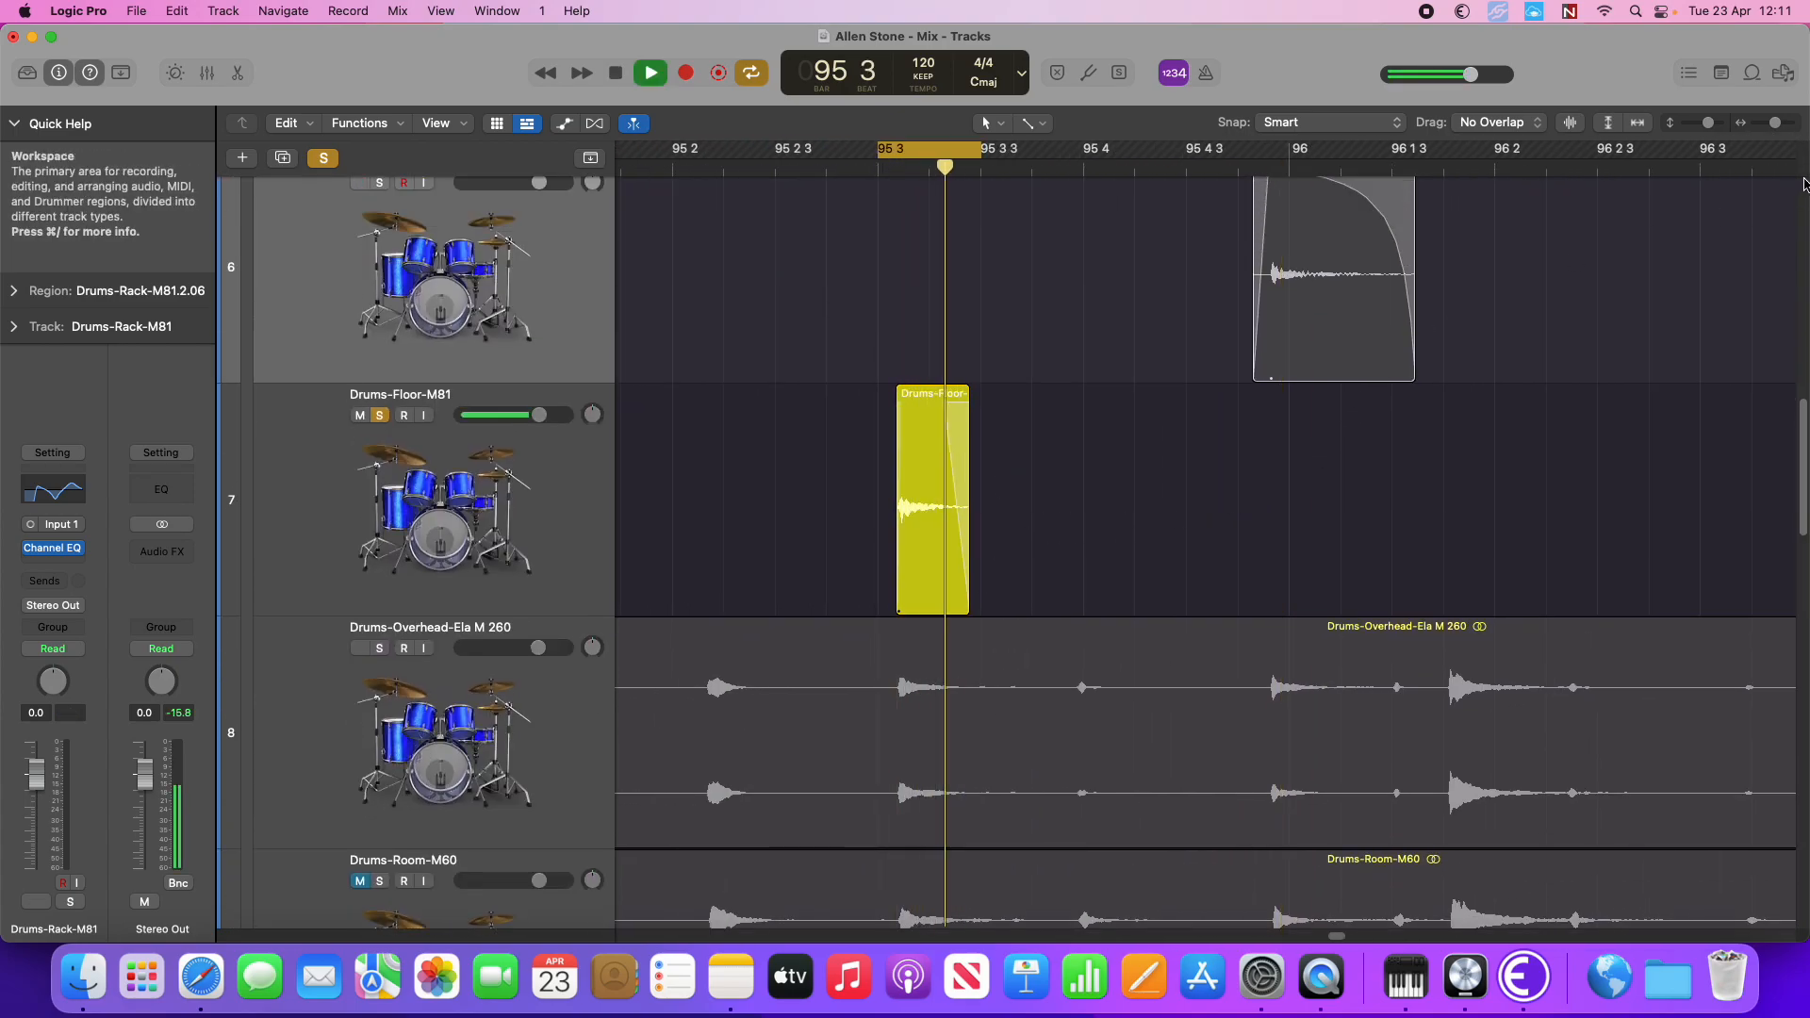
drag(1777, 126, 1779, 126)
scroll(1037, 465, left, 5)
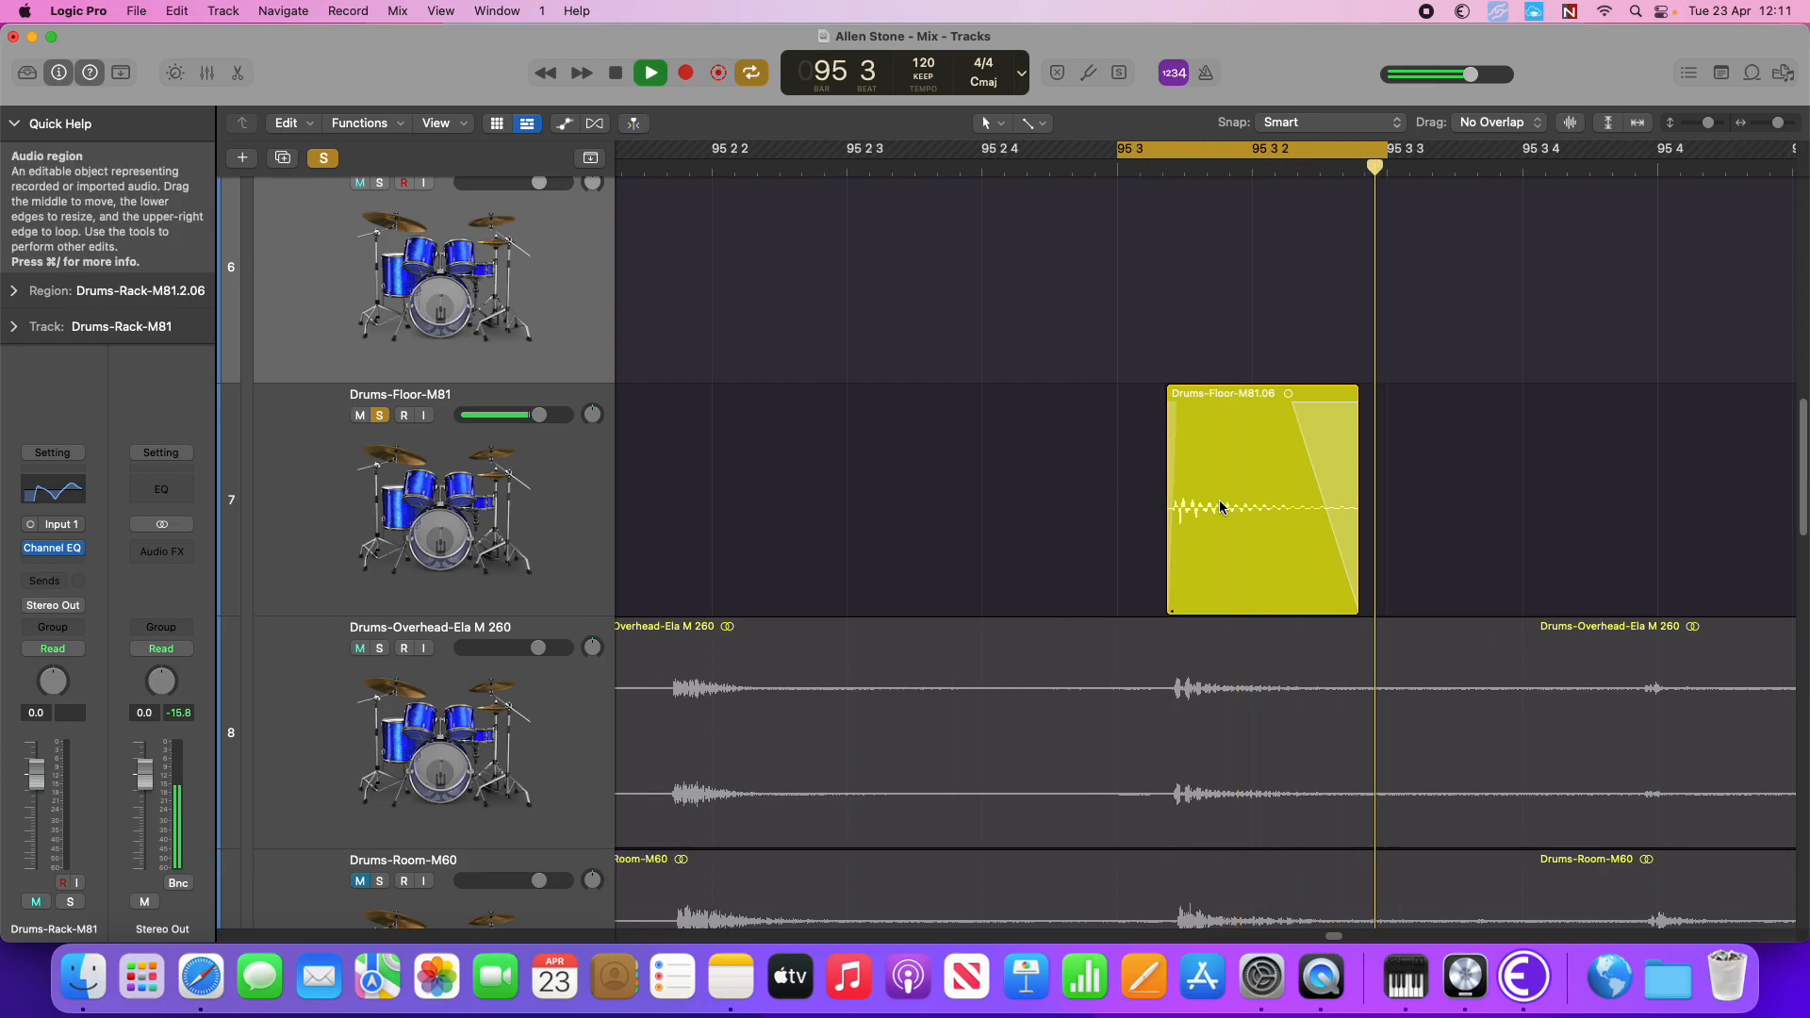
drag(1358, 608, 1418, 610)
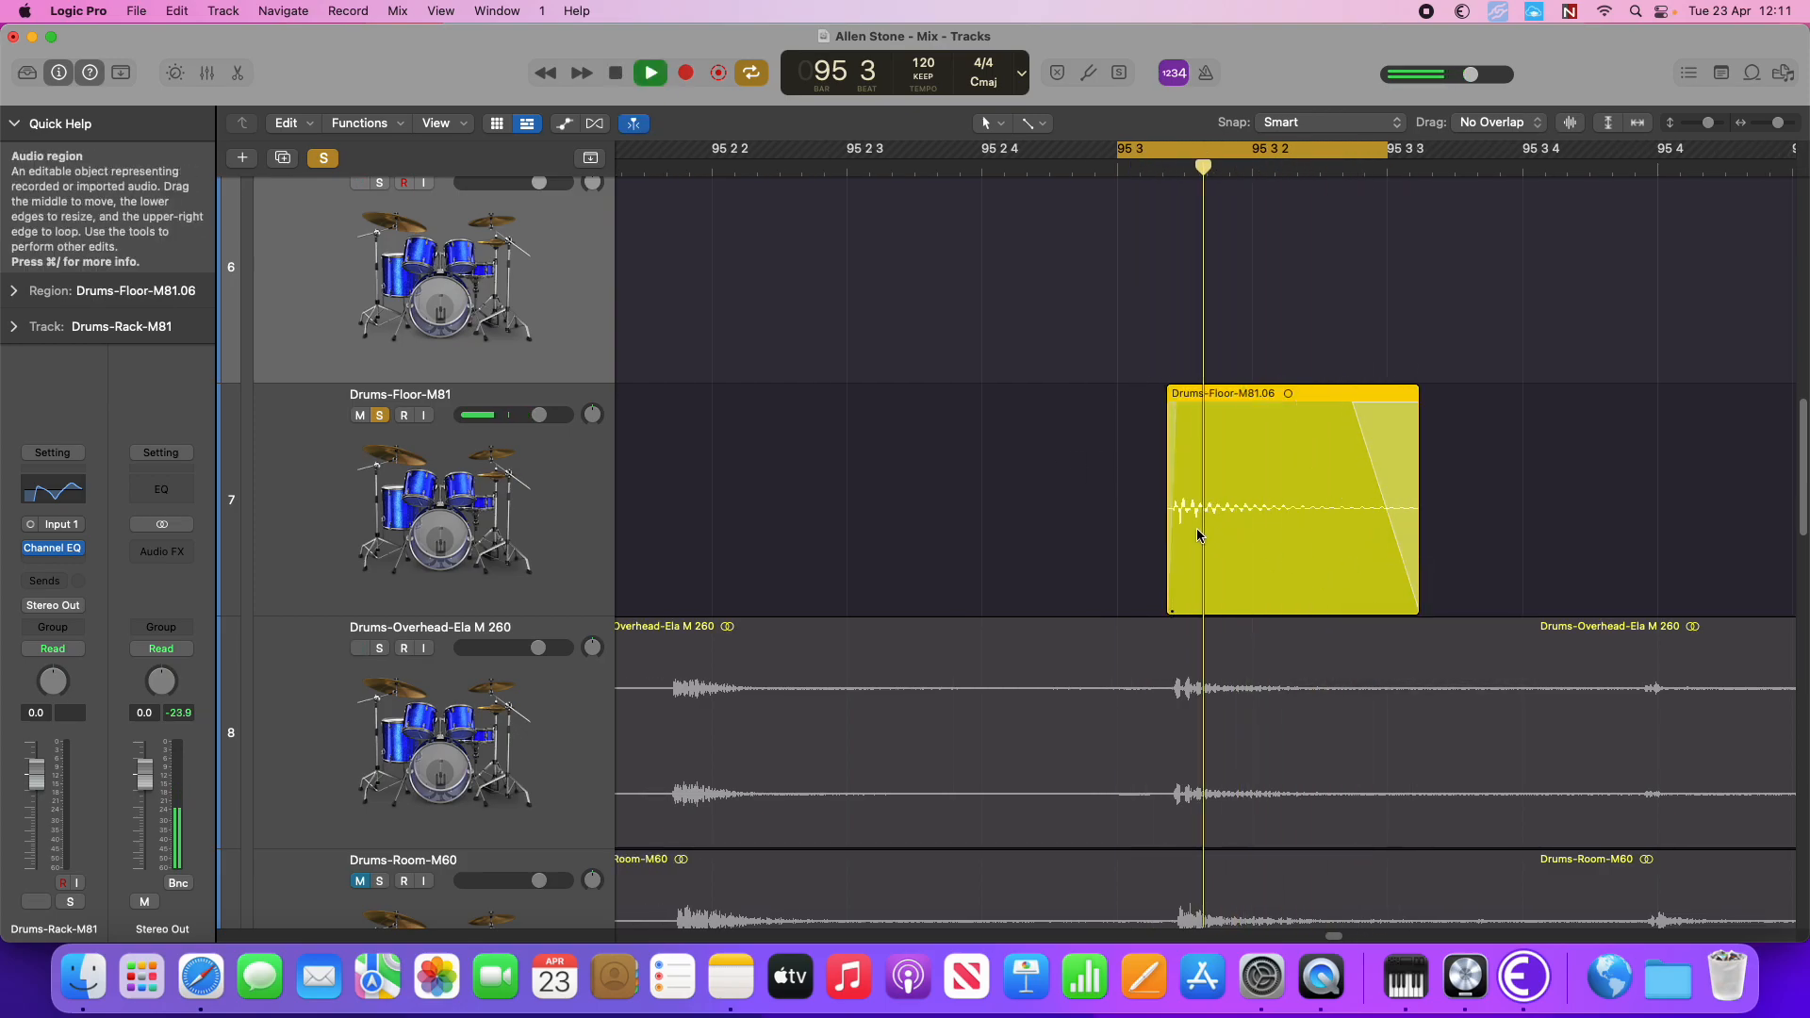
Extend the cycle's end to just past 95 3 4 and audition the lengthened floor tom hit
key(space)
key(space)
key(space)
drag(1387, 154, 1553, 171)
key(space)
key(space)
Add a Channel EQ to the floor tom track and boost band 3 by 1.3 dB at 132 Hz with a Q of 4.30
click(281, 501)
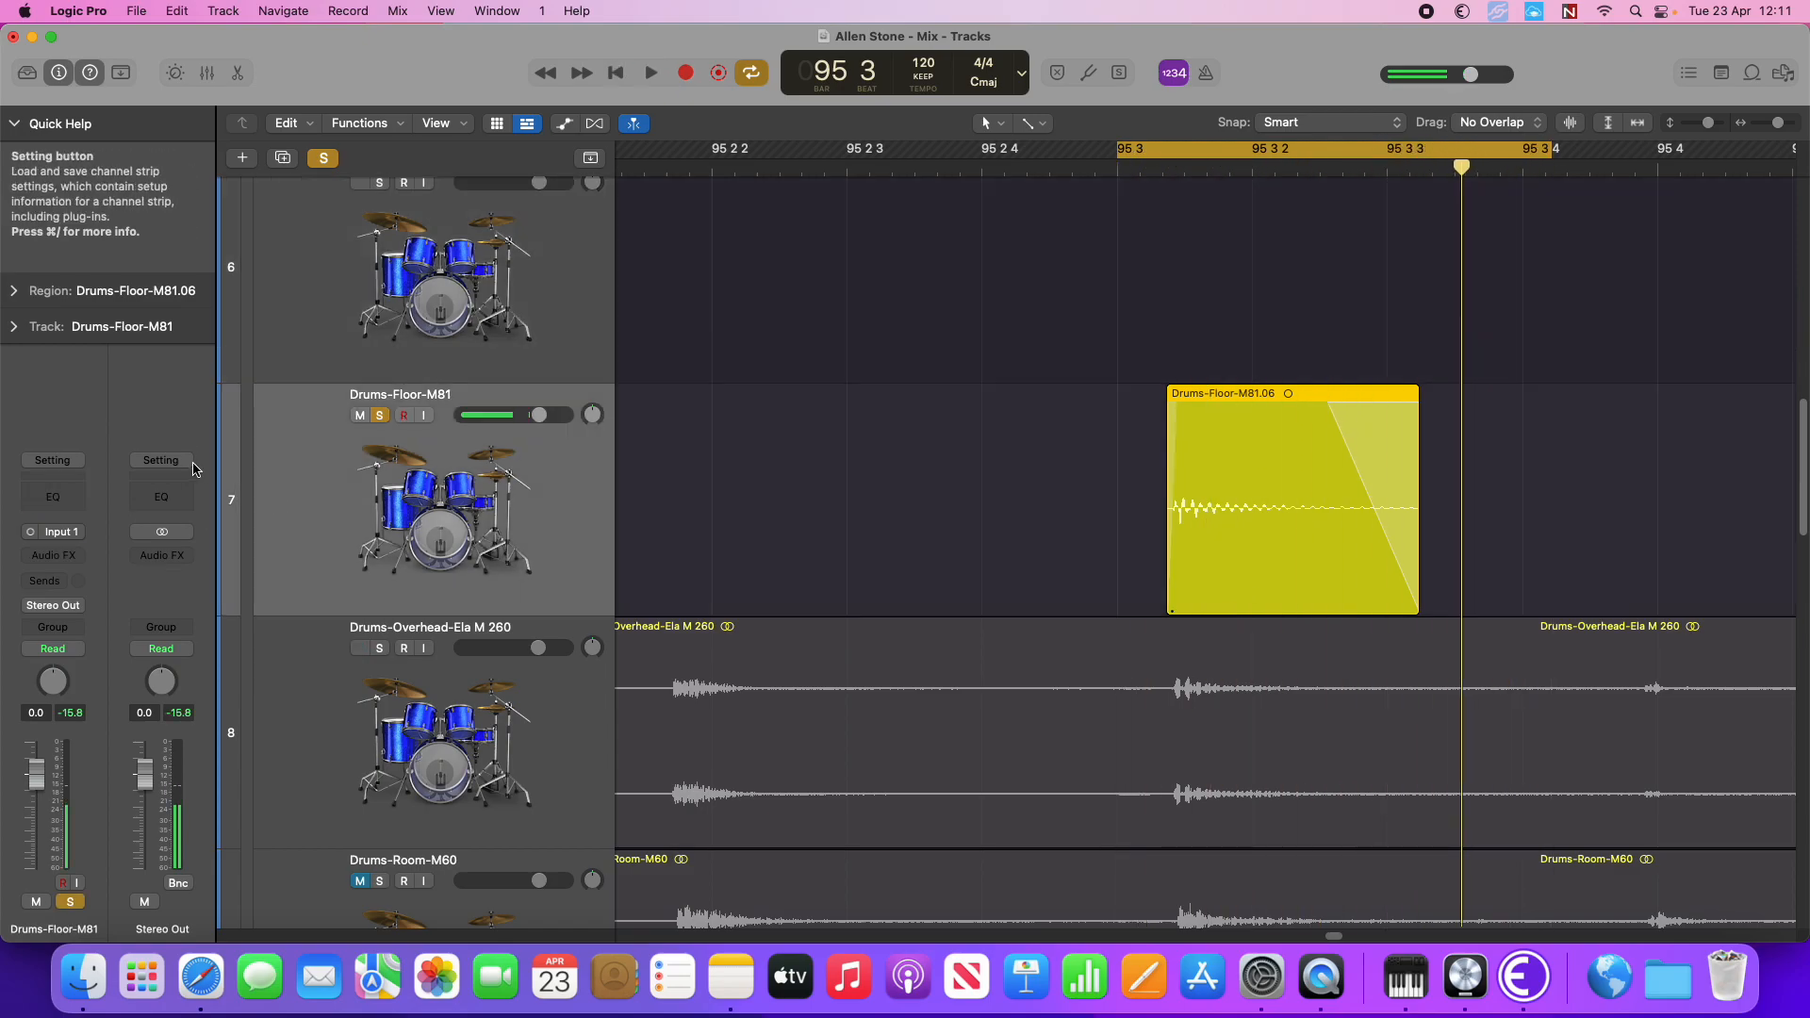
click(52, 496)
key(space)
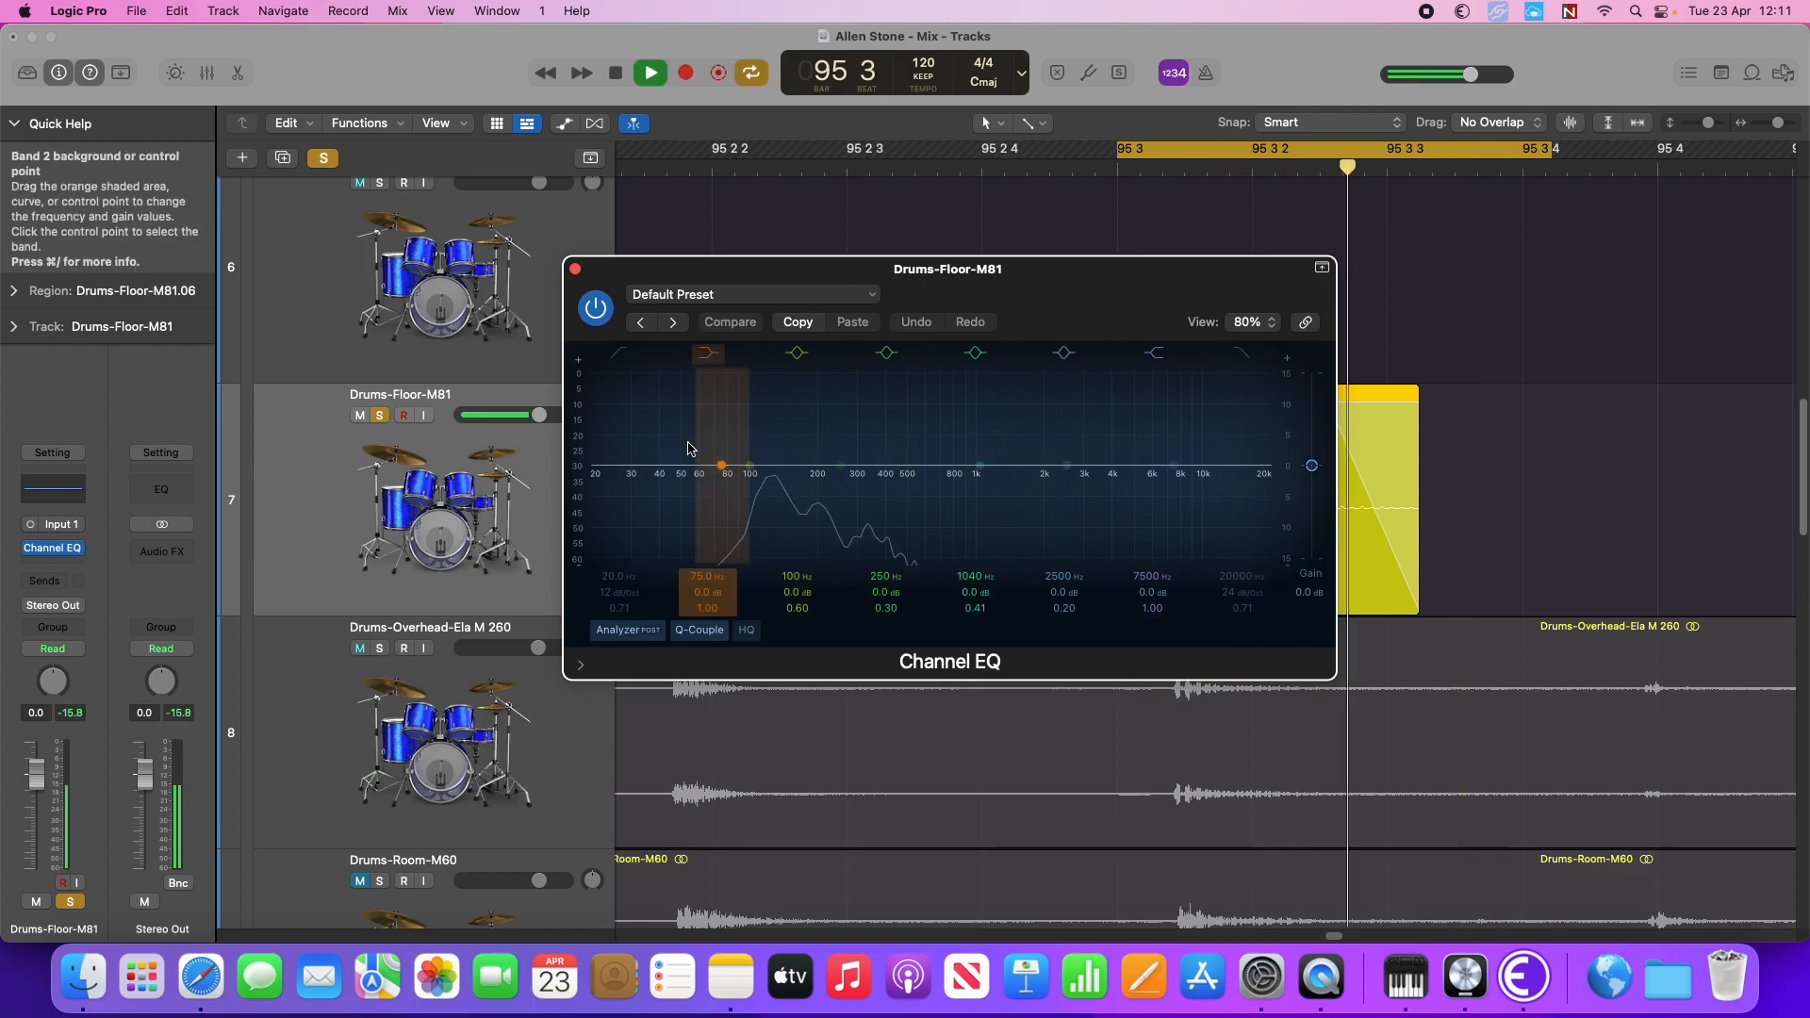
key(space)
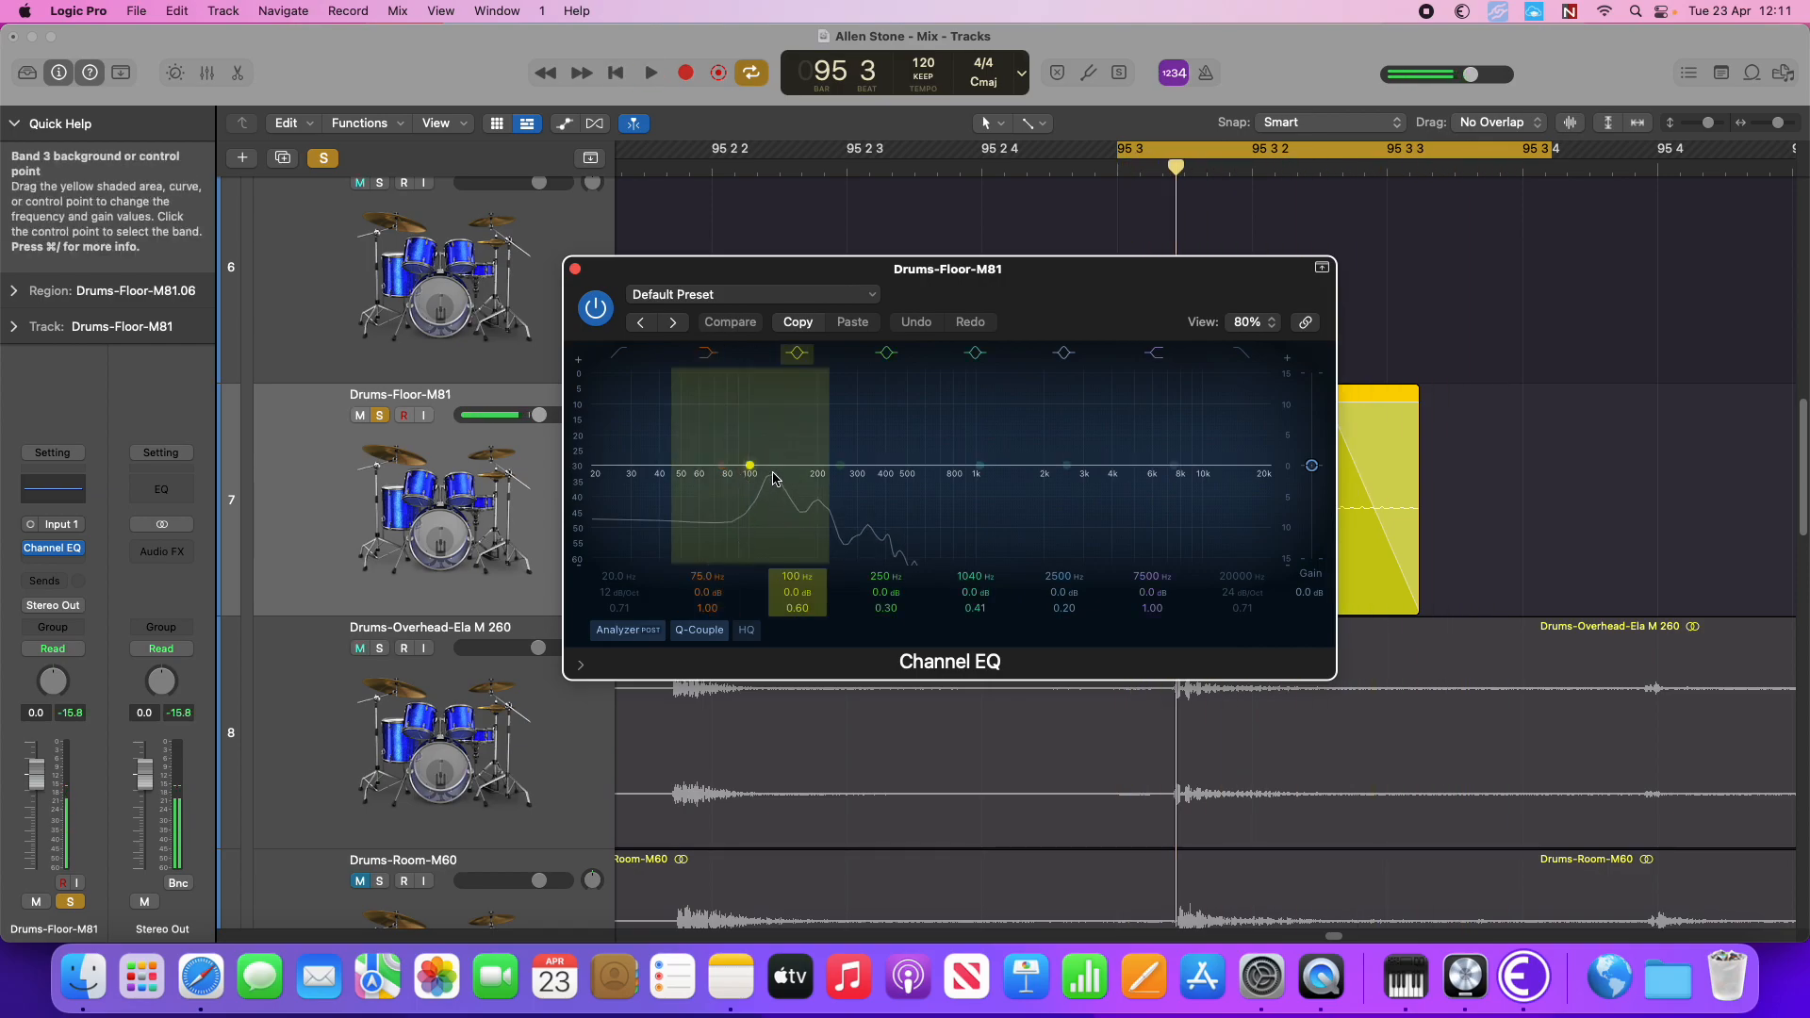
drag(750, 466, 769, 465)
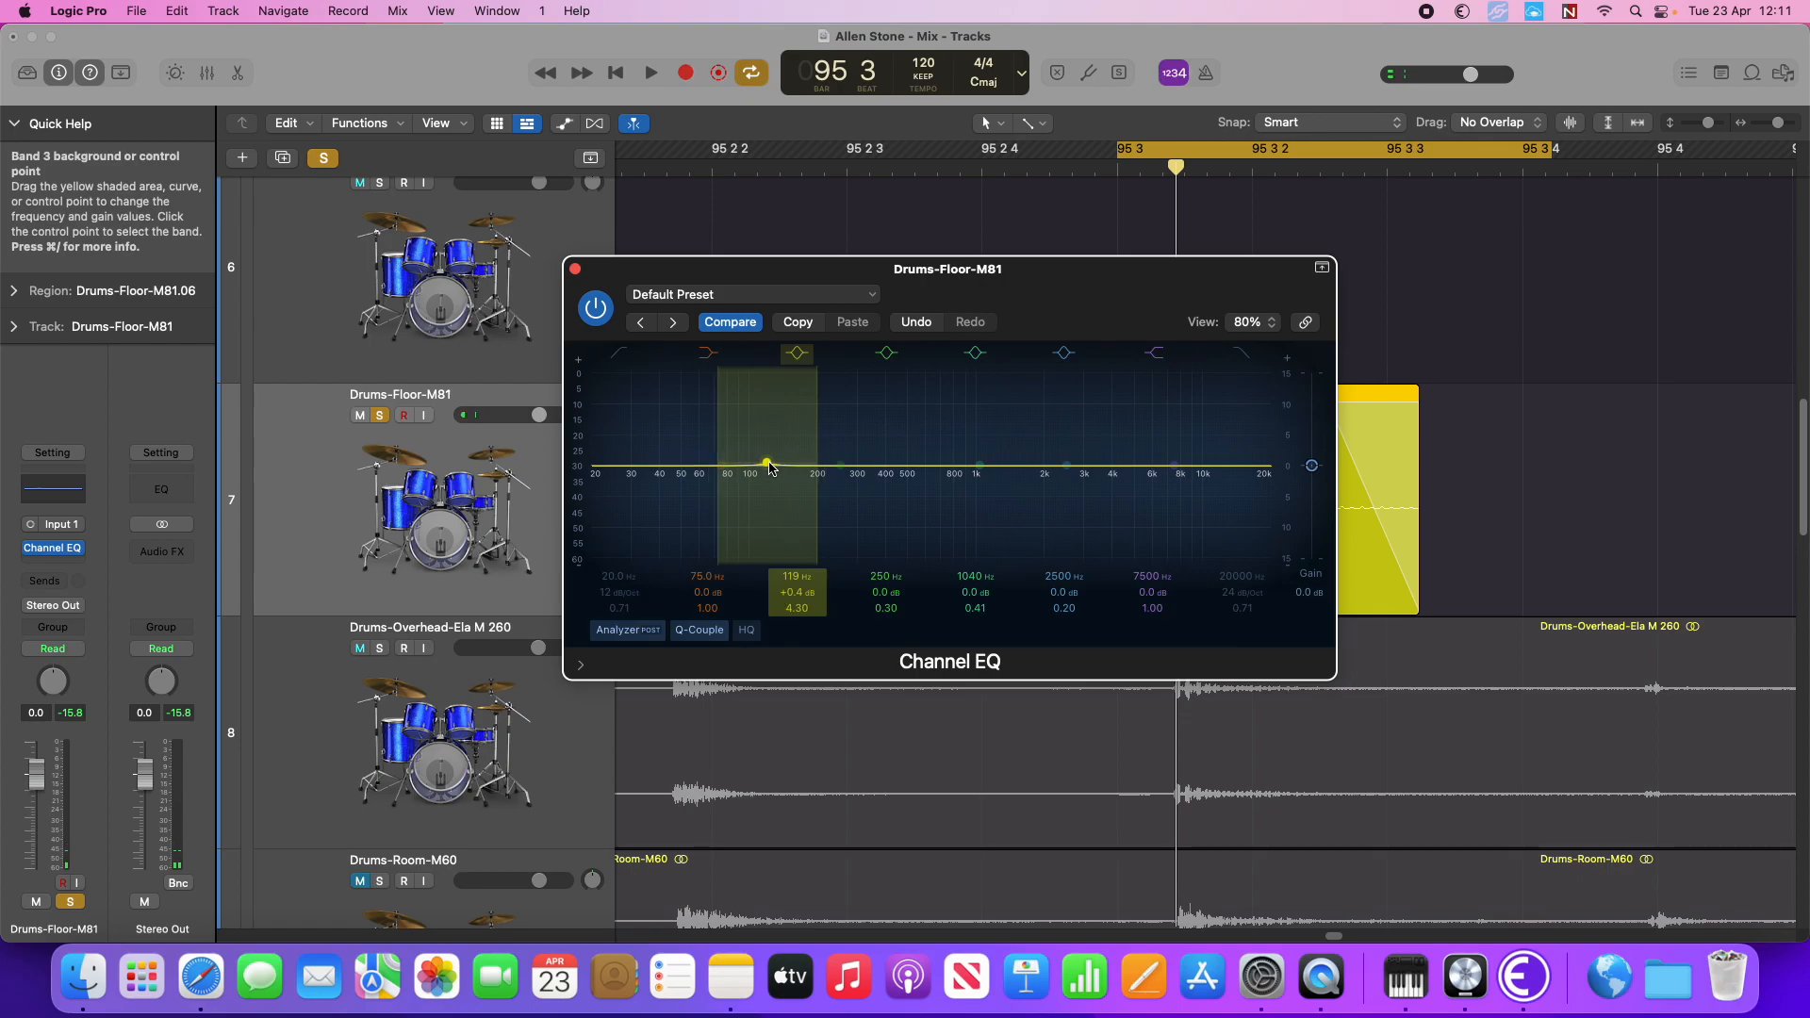
Add a 48 dB/Oct low cut at 108 Hz to the floor tom EQ and cut band 5 by 14.8 dB at 860 Hz
click(621, 356)
drag(605, 477, 791, 483)
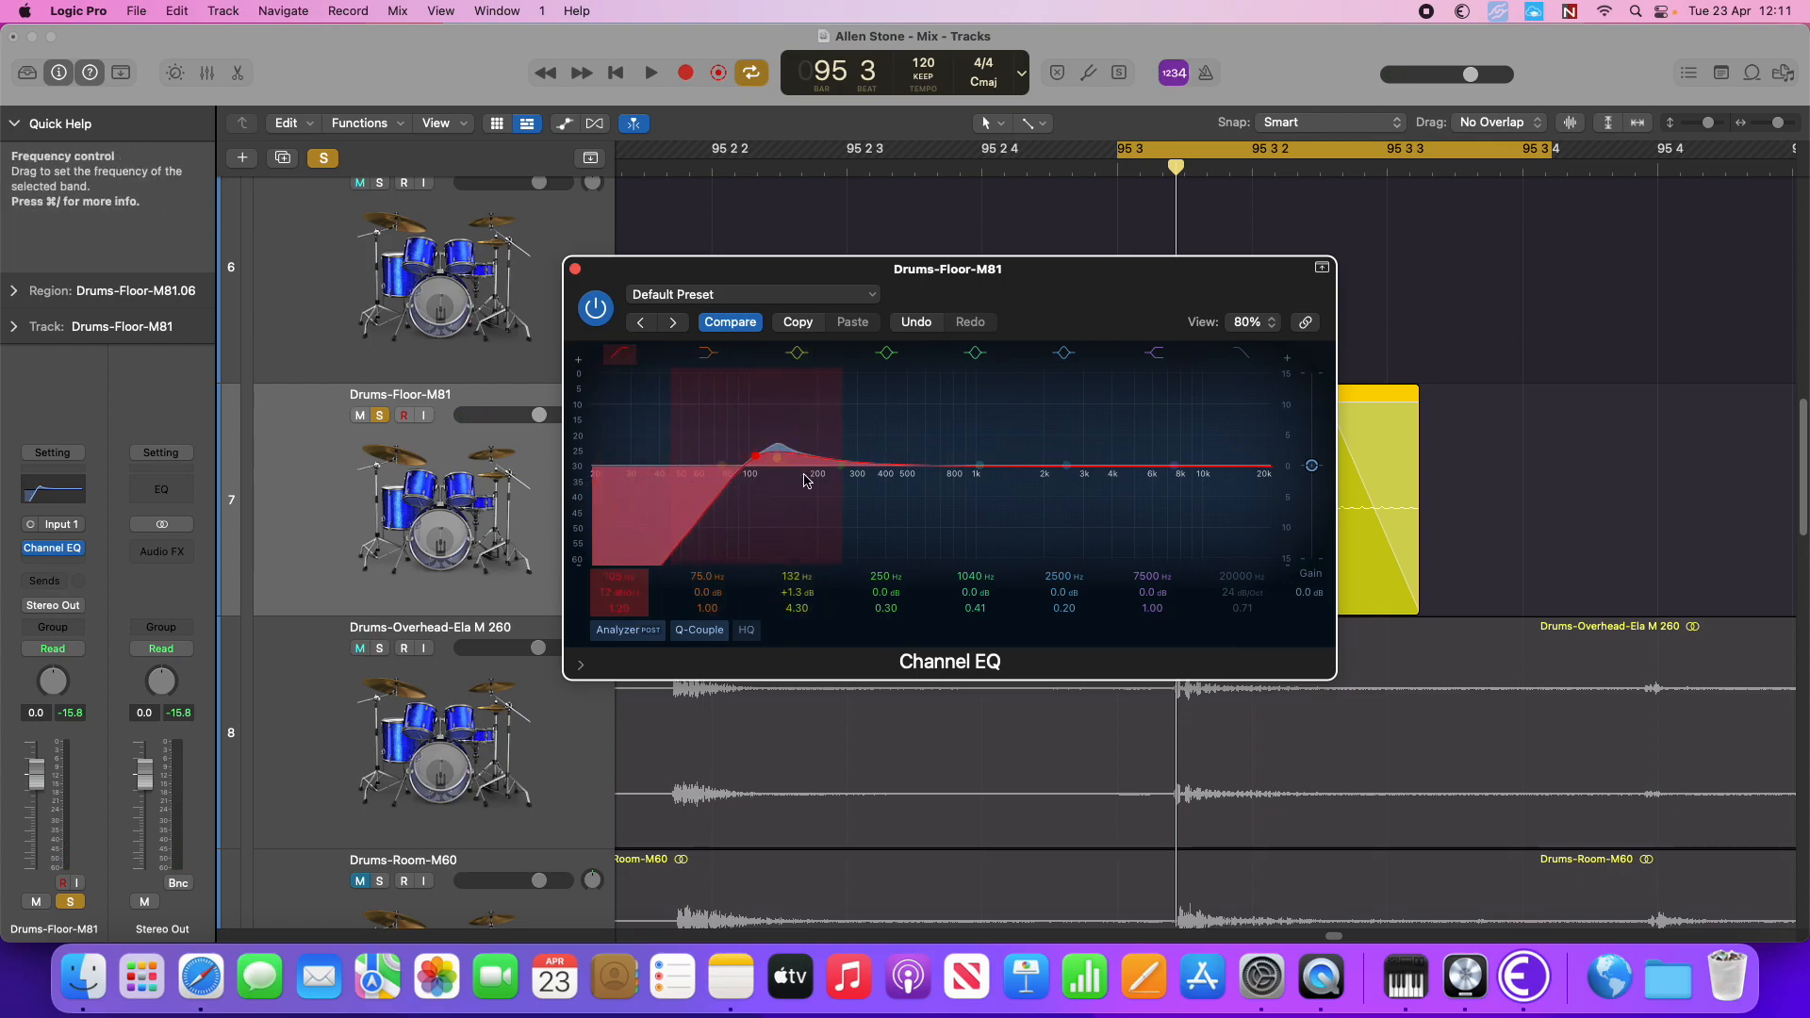
key(space)
drag(975, 465, 962, 560)
key(space)
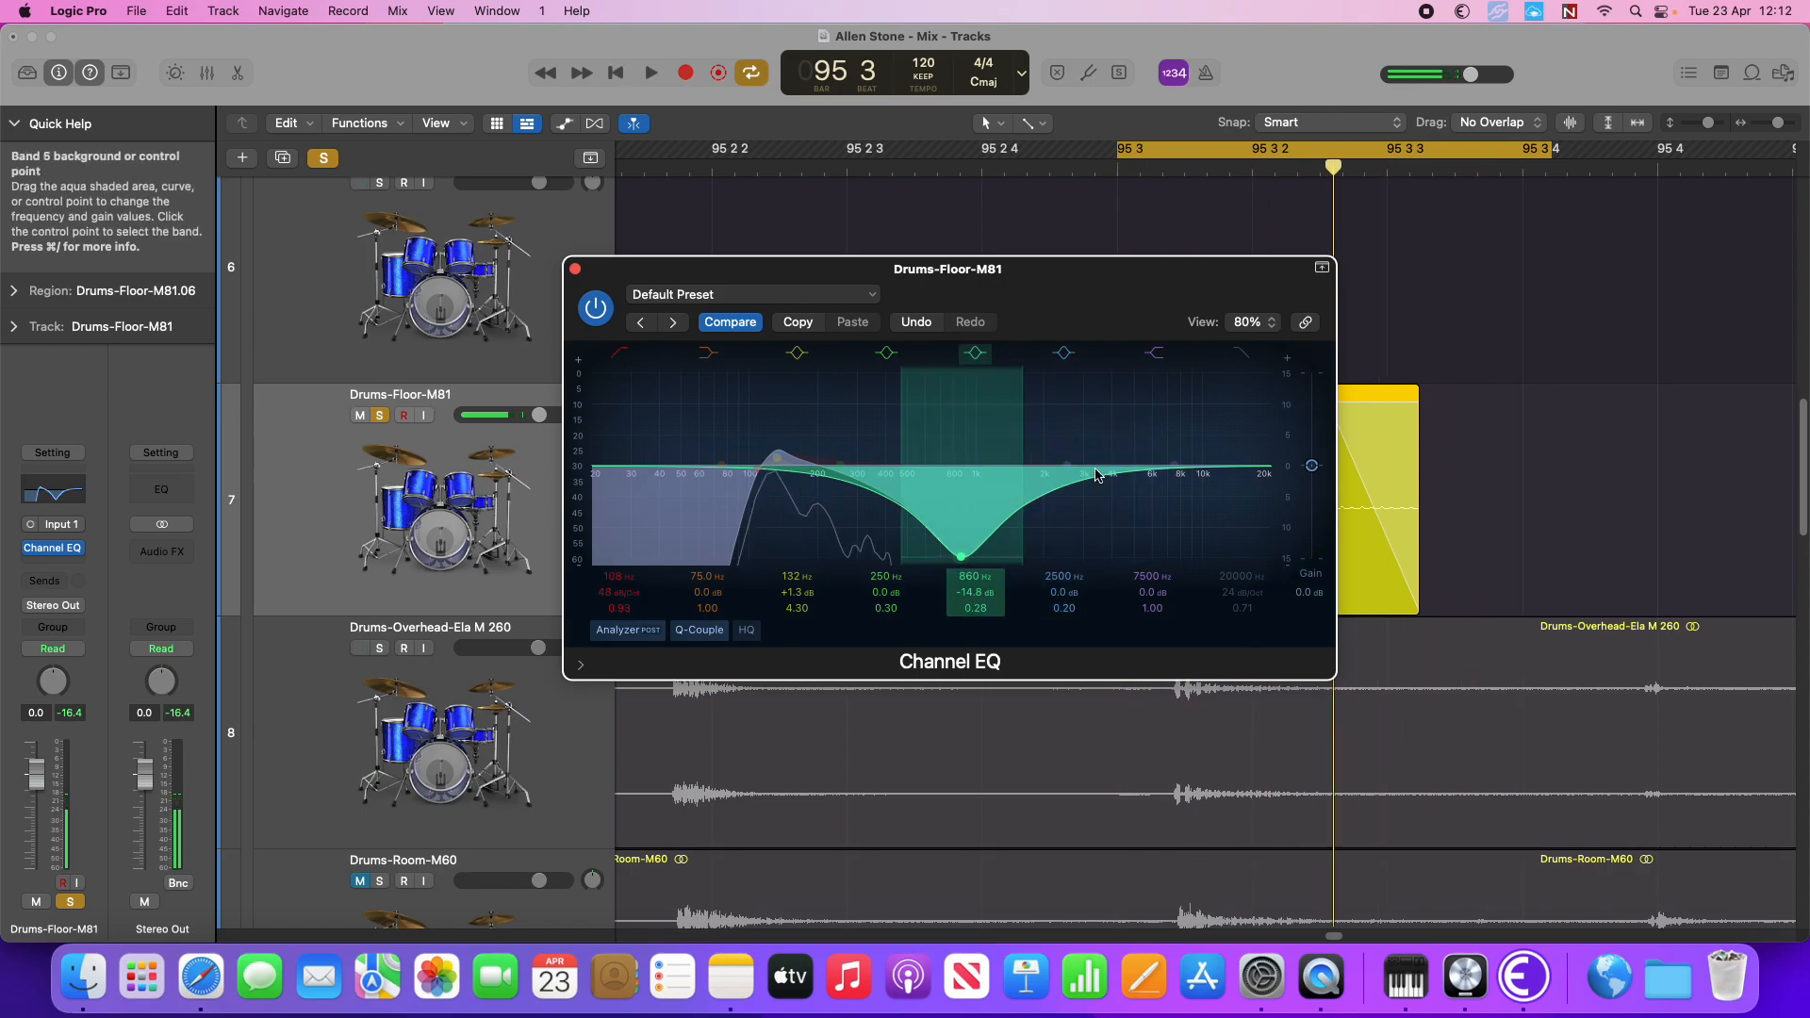
Boost band 6 of the floor tom EQ by 7.0 dB at 4980 Hz, compare the band on and off, and close the EQ
drag(1065, 467, 1135, 422)
key(space)
click(1071, 356)
click(1070, 356)
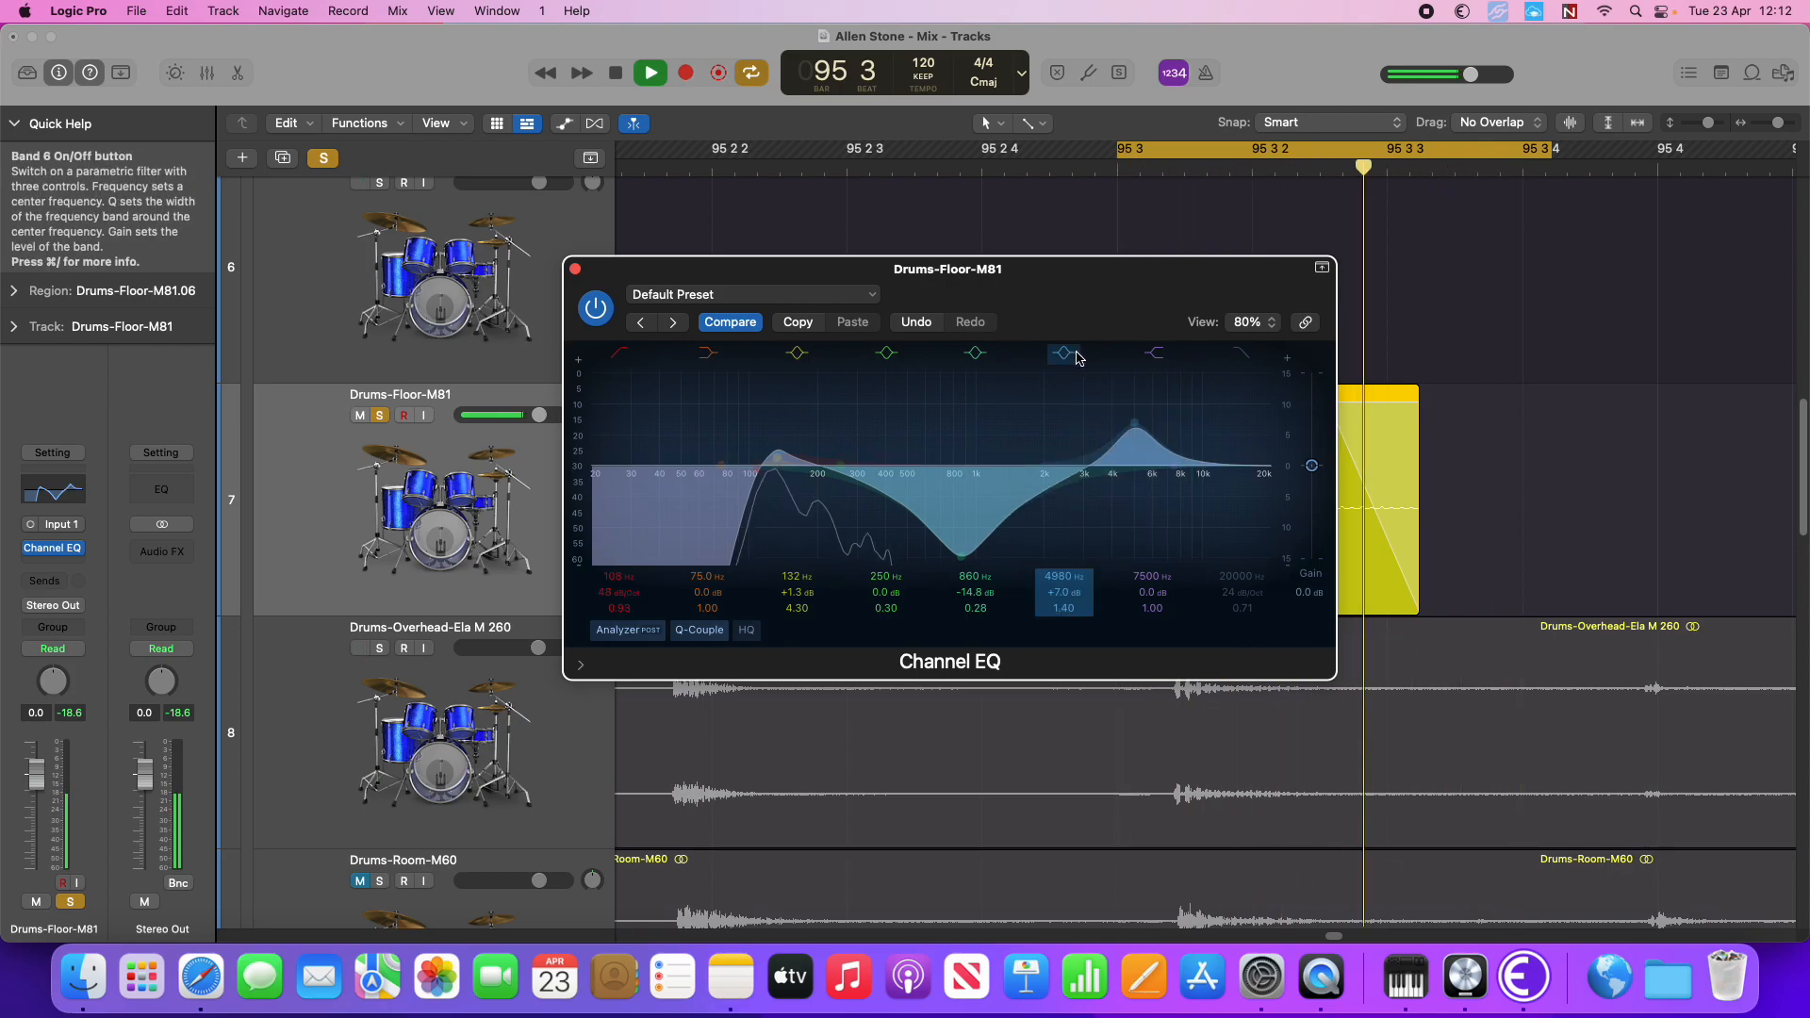
key(space)
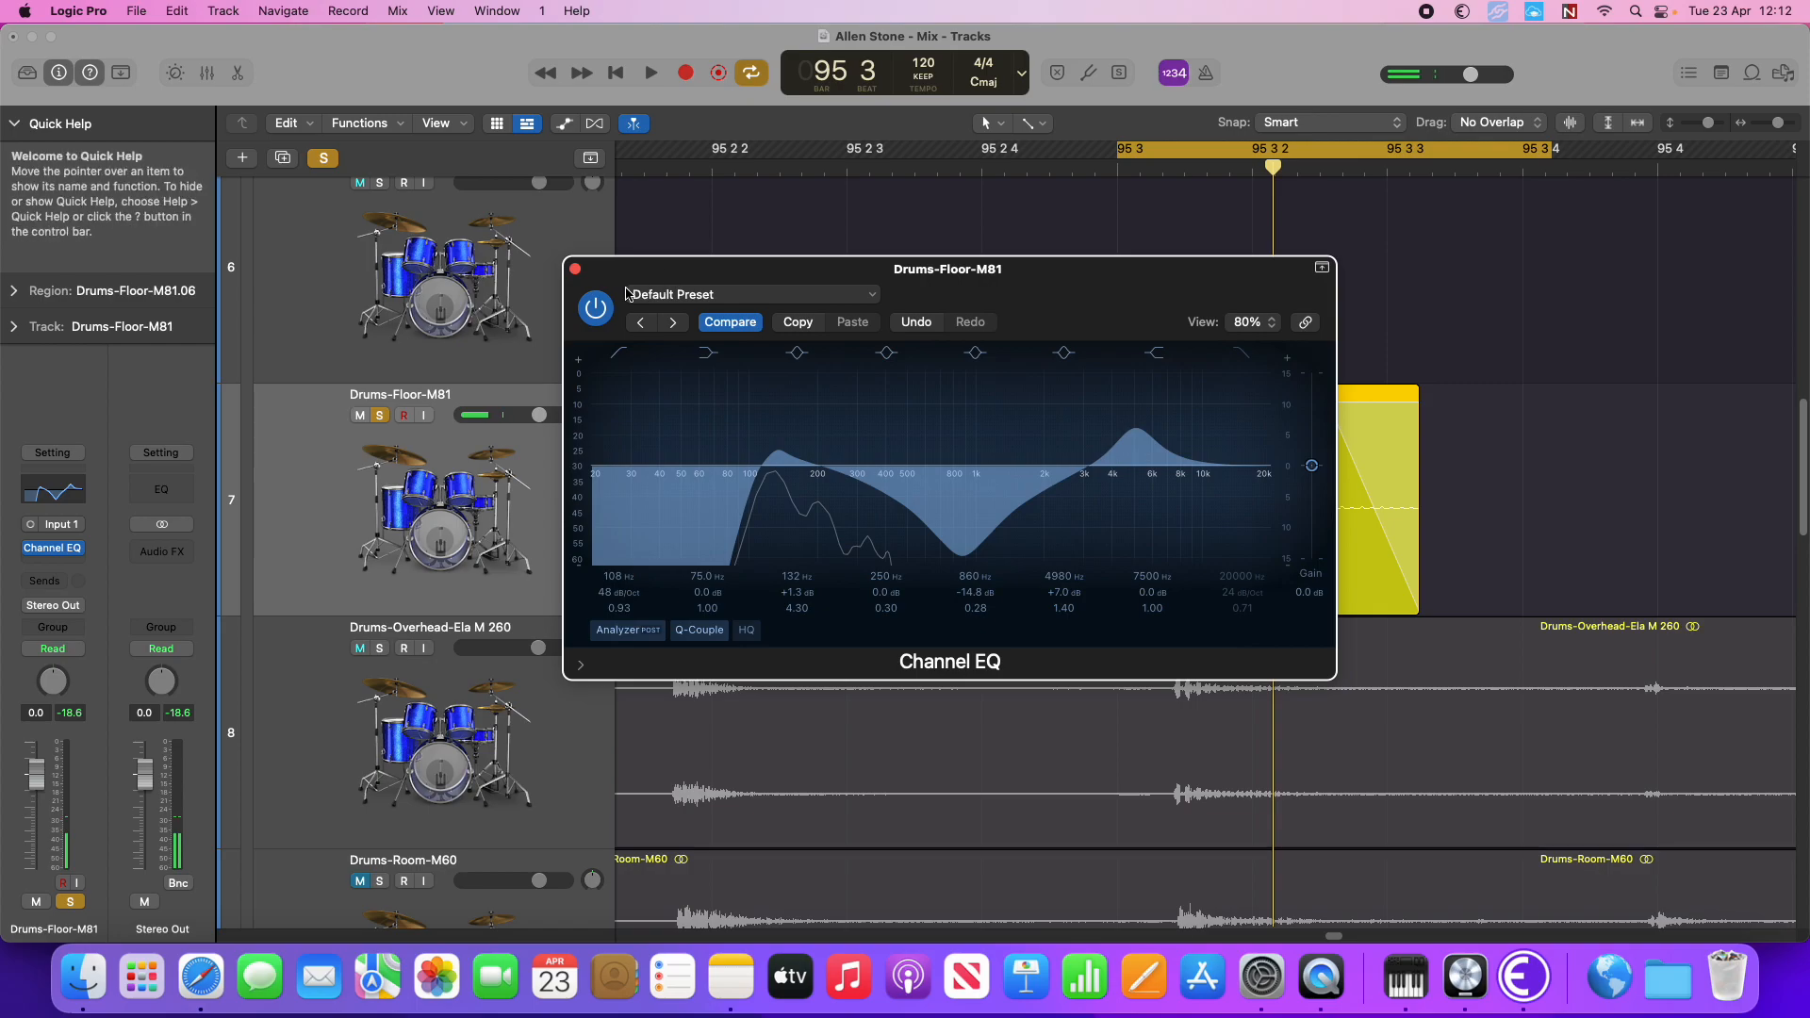
click(575, 269)
Turn off the floor tom's solo so all the drum tracks can be heard together
drag(1776, 128, 1699, 127)
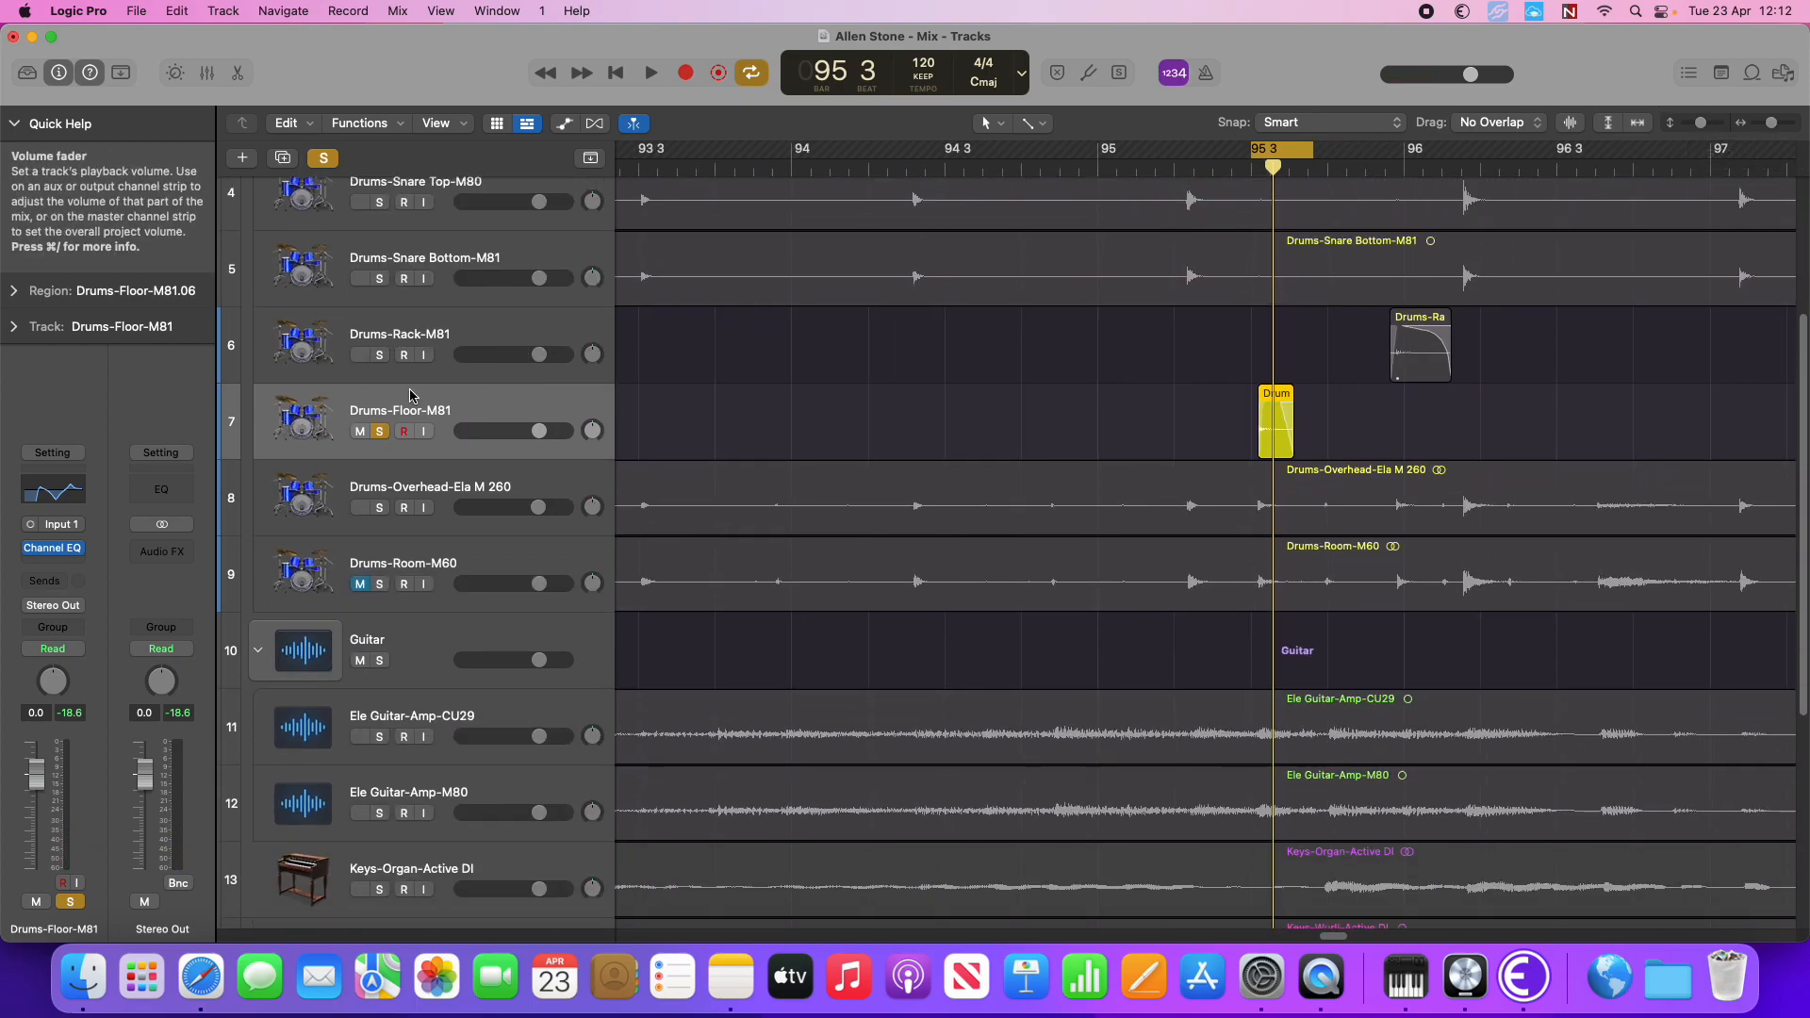
scroll(597, 446, up, 1)
scroll(597, 446, up, 5)
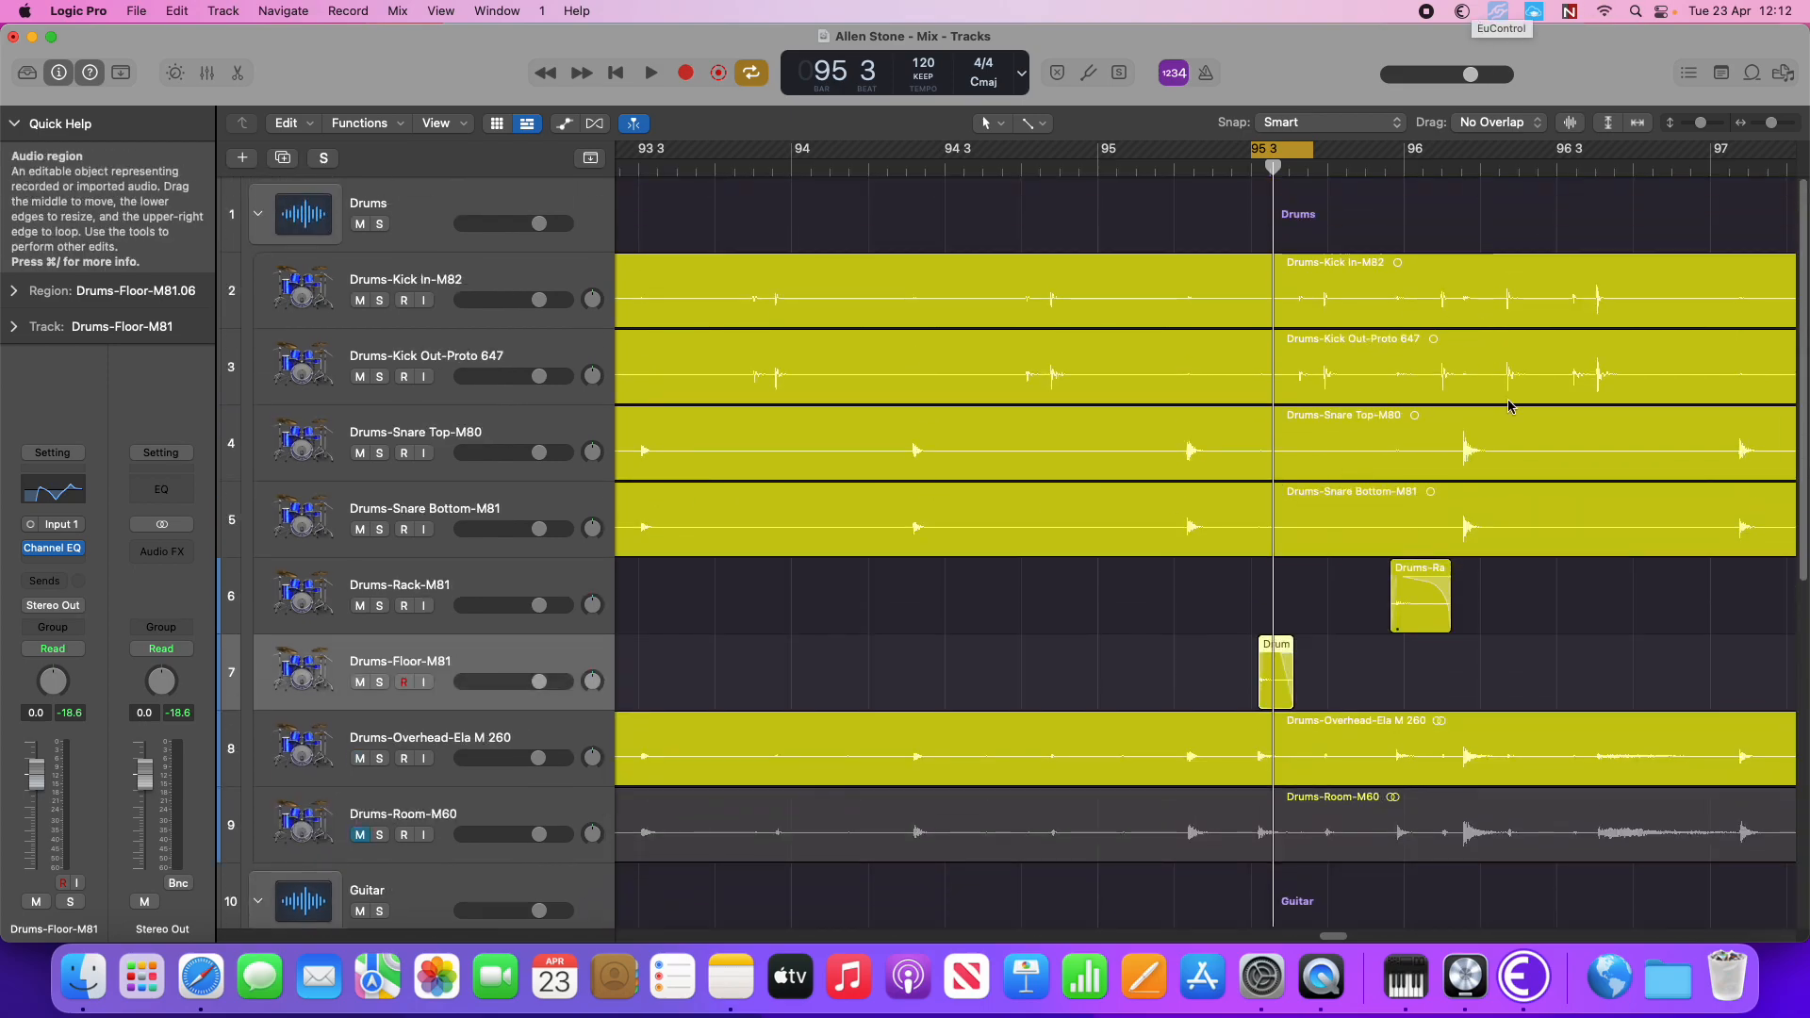